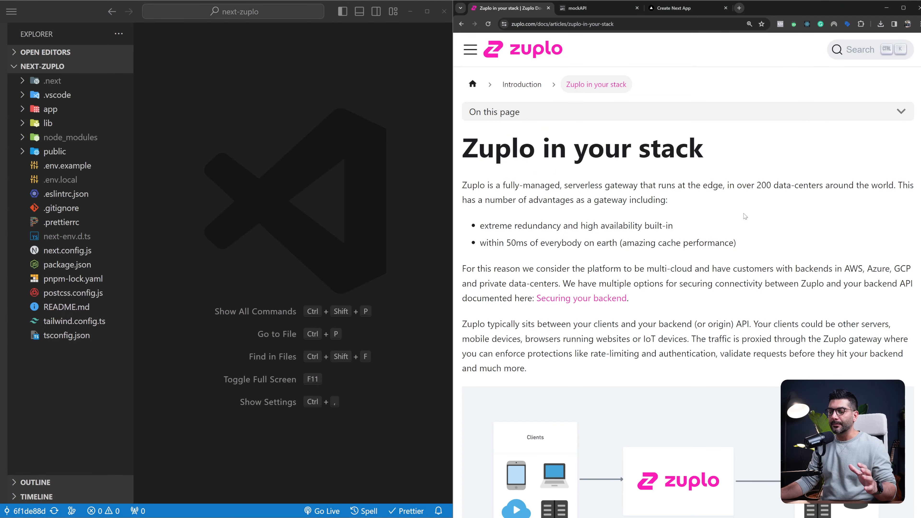
Examine the Zuplo in your stack article's introduction on edge hosting, traffic proxying, rate-limiting and authentication, along with its architecture diagrams
left_click_drag(503, 185, 718, 185)
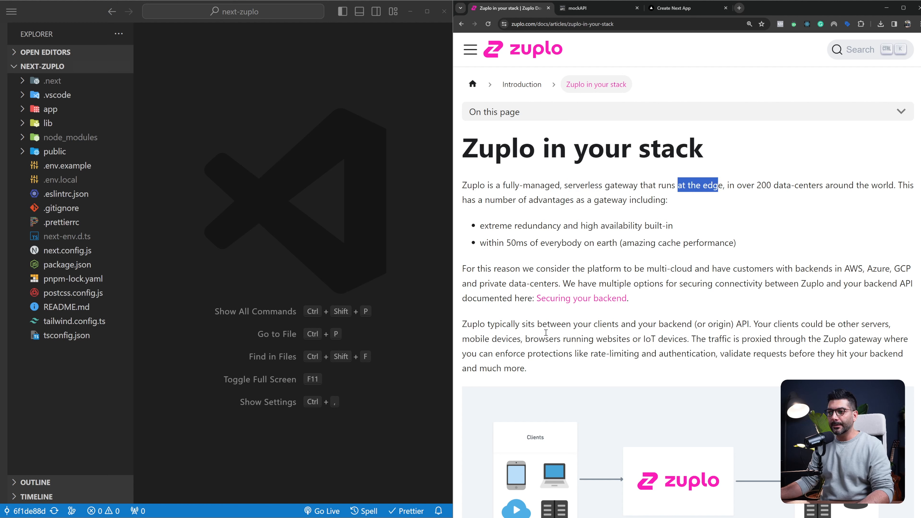
left_click_drag(574, 324, 693, 324)
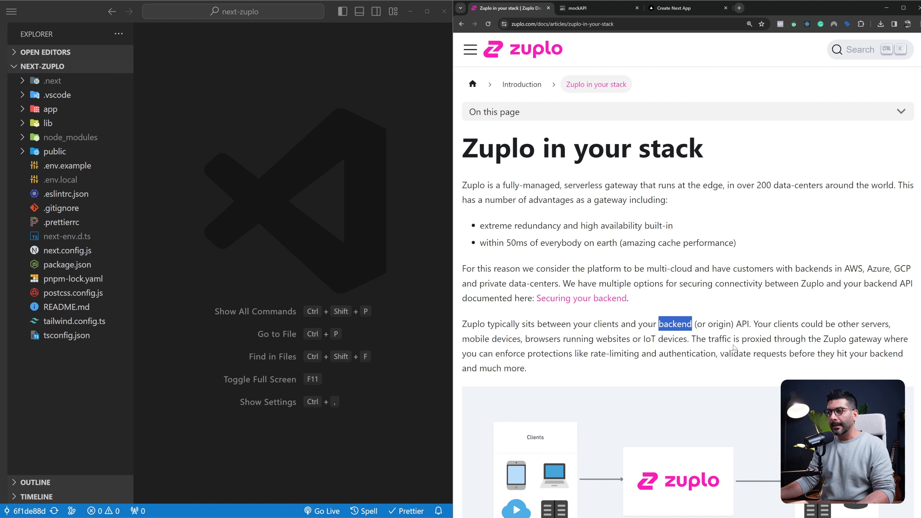
left_click_drag(710, 340, 734, 341)
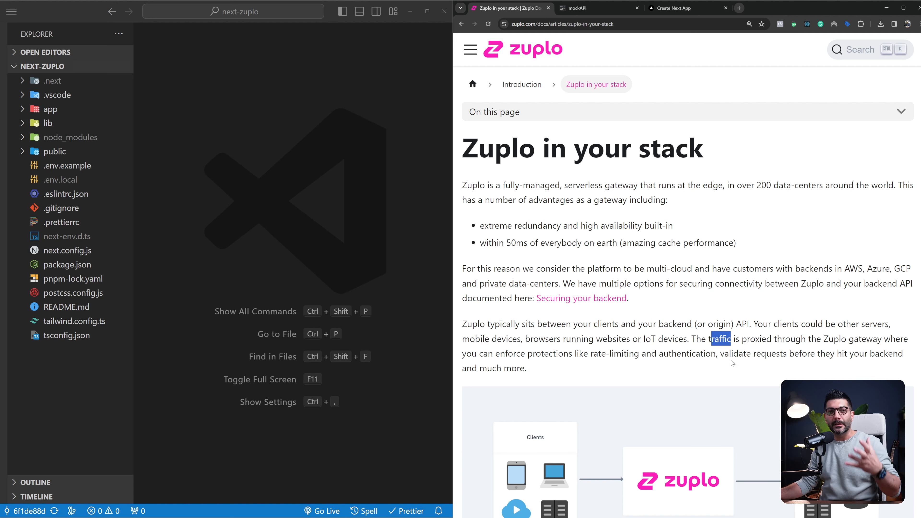
left_click_drag(595, 353, 641, 354)
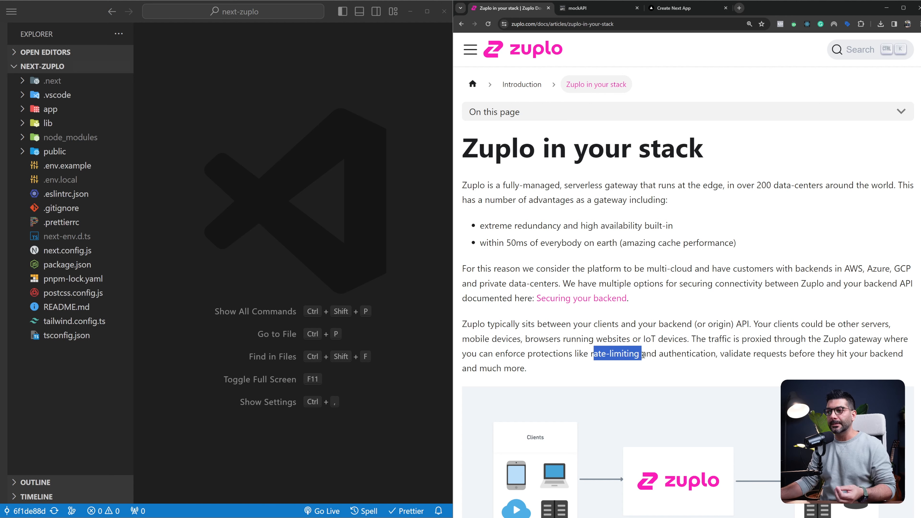
left_click(673, 353)
double_click(672, 353)
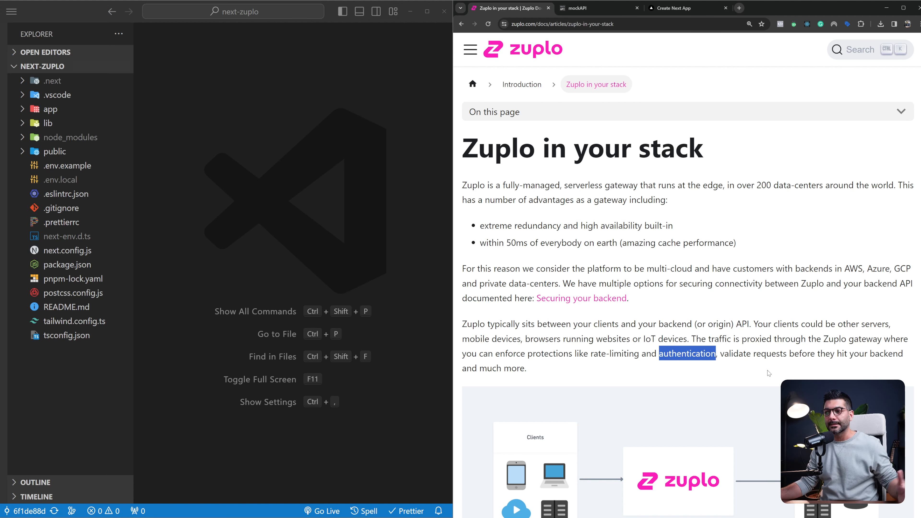
scroll(637, 293, "down", 7)
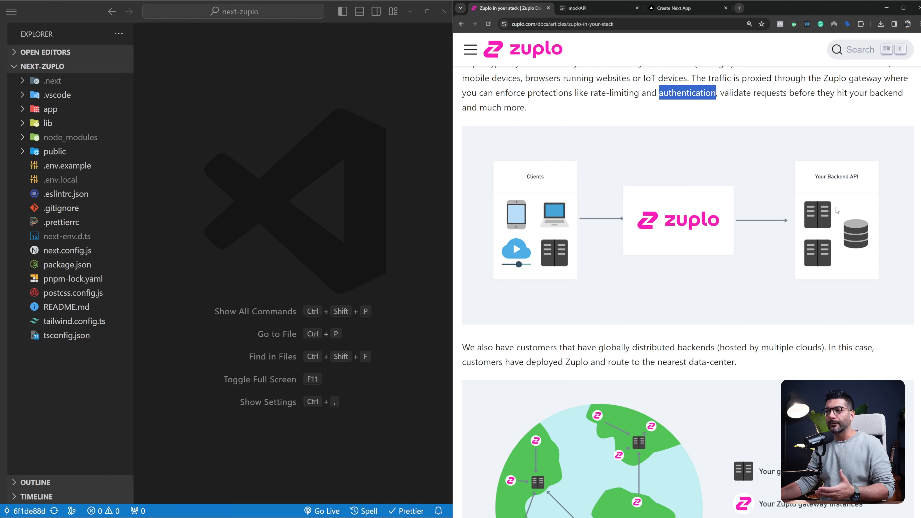
scroll(816, 217, "down", 10)
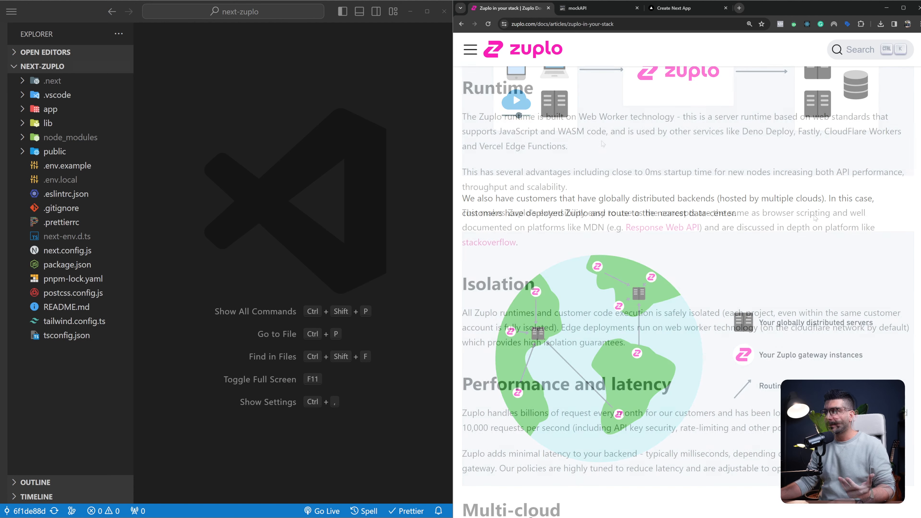
Examine the article's Runtime, Performance and latency, and Multi-cloud sections, highlighting the Web Worker basis, startup time and backend latency passages
left_click_drag(477, 115, 674, 112)
left_click_drag(823, 131, 902, 132)
left_click_drag(478, 146, 566, 146)
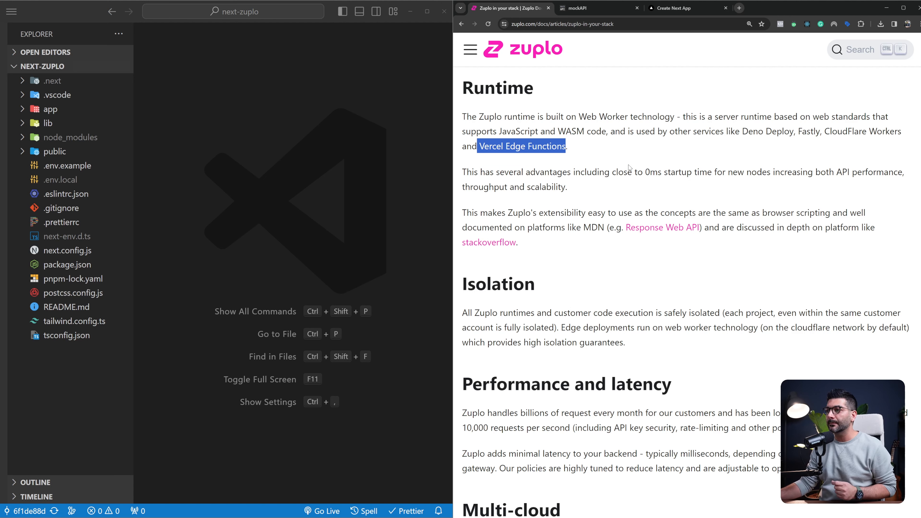
left_click_drag(497, 172, 573, 173)
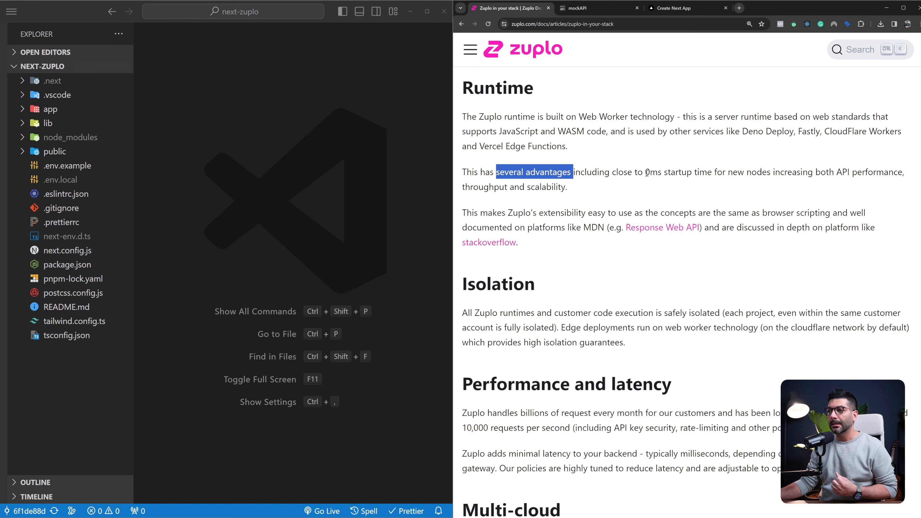
left_click_drag(645, 173, 713, 172)
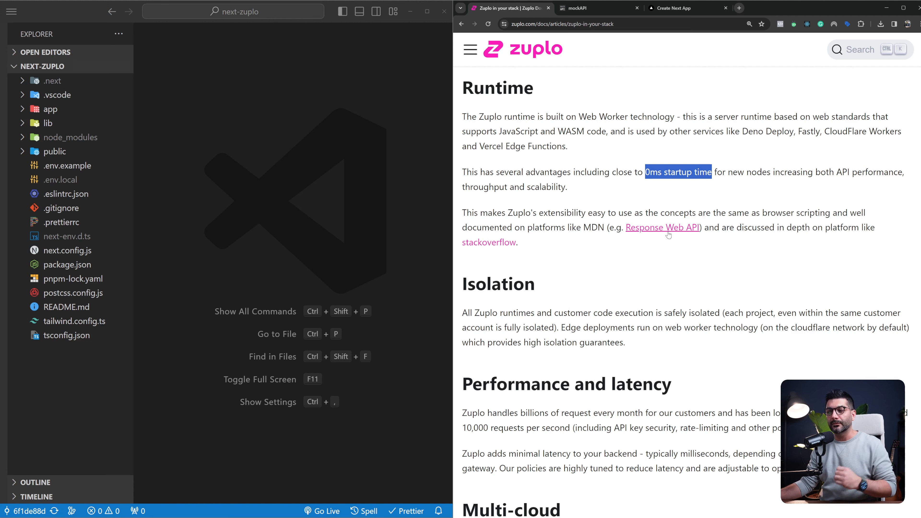
scroll(584, 263, "down", 4)
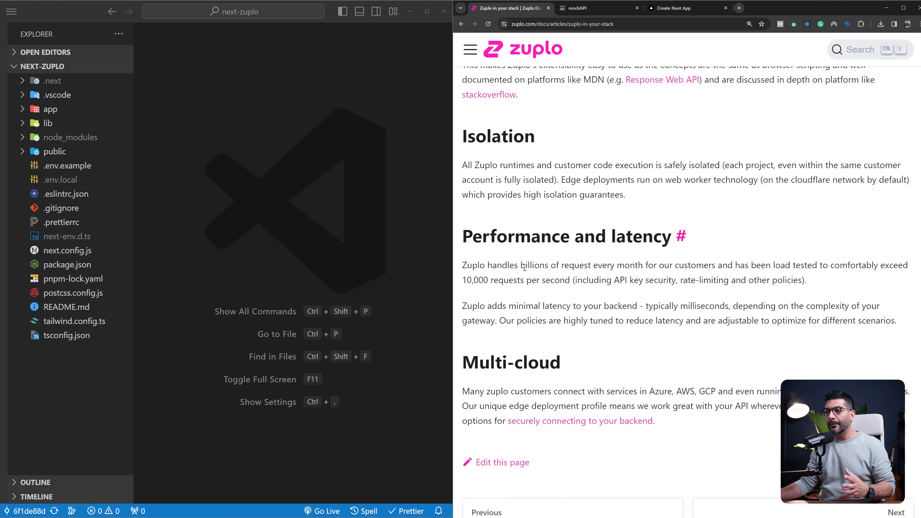
scroll(524, 267, "down", 2)
left_click_drag(508, 230, 637, 229)
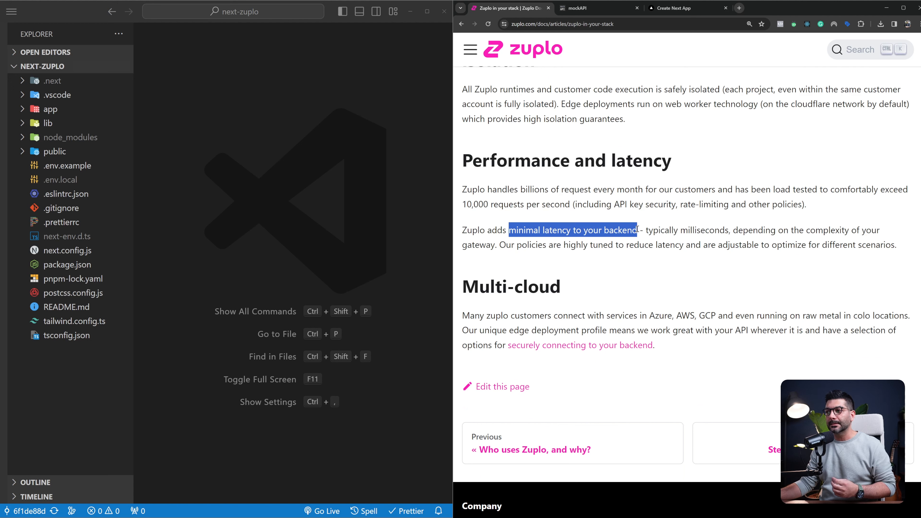
double_click(695, 232)
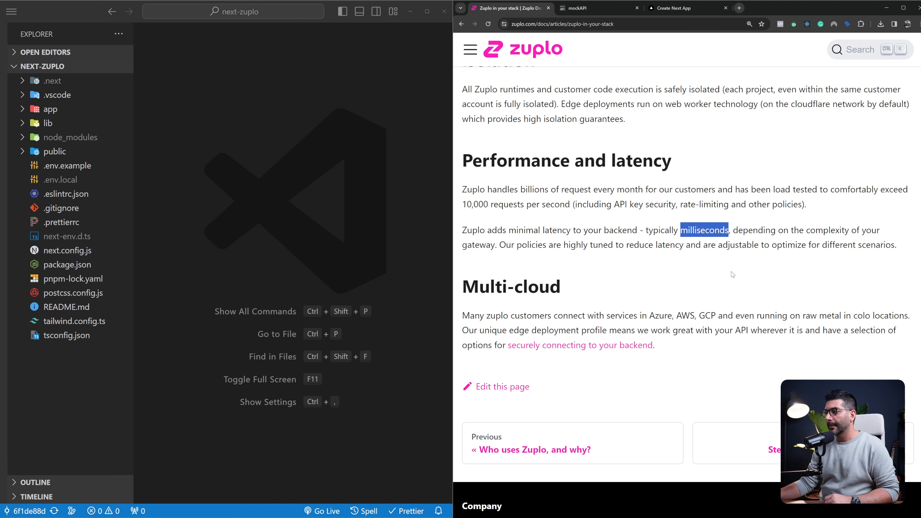
scroll(731, 275, "down", 3)
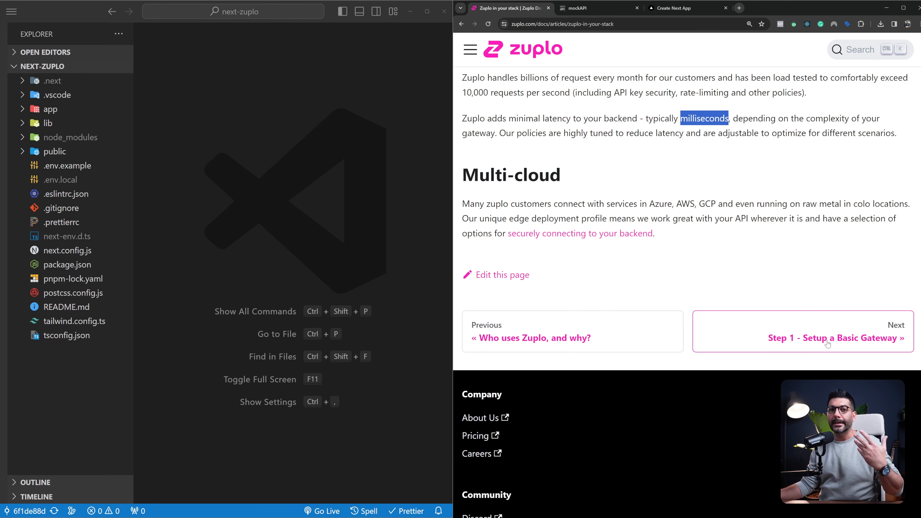
scroll(828, 344, "up", 1)
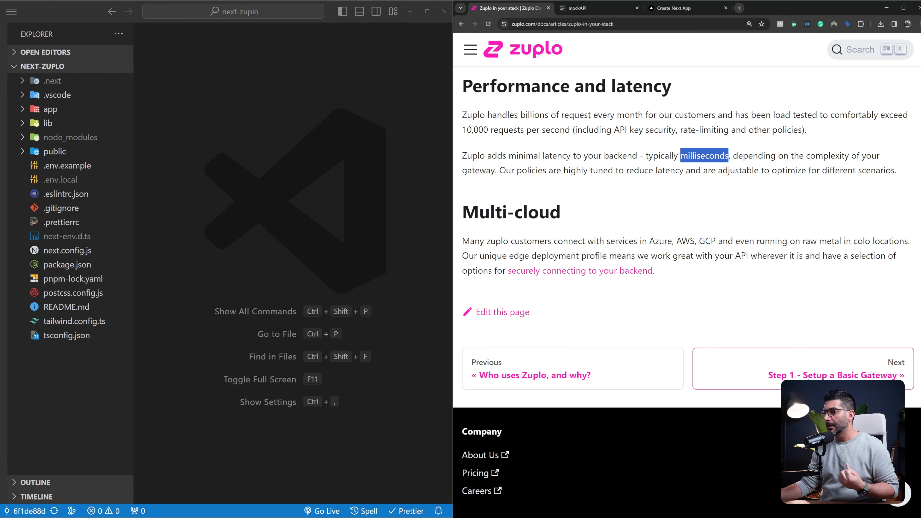
Open the Step 1 - Setup a Basic Gateway guide and inspect its todos.zuplo.io demo API and api-key header requirement
left_click(816, 375)
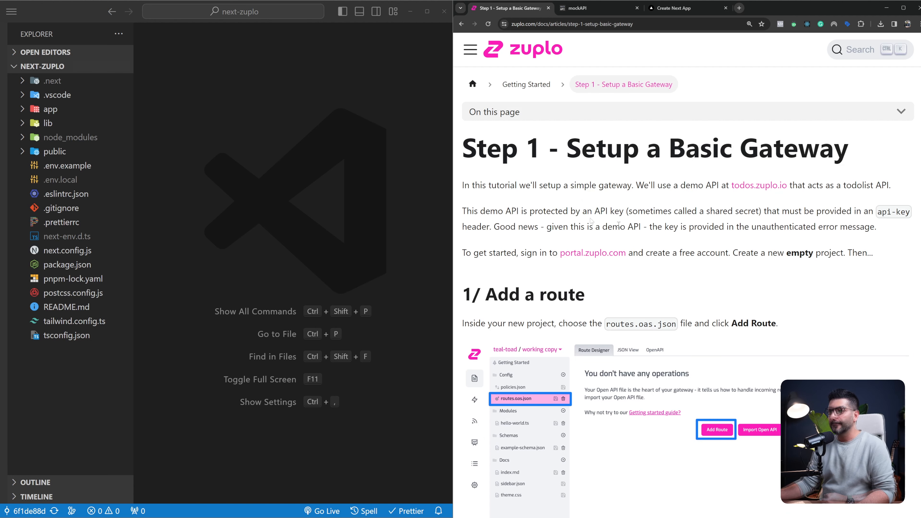
left_click_drag(565, 150, 874, 149)
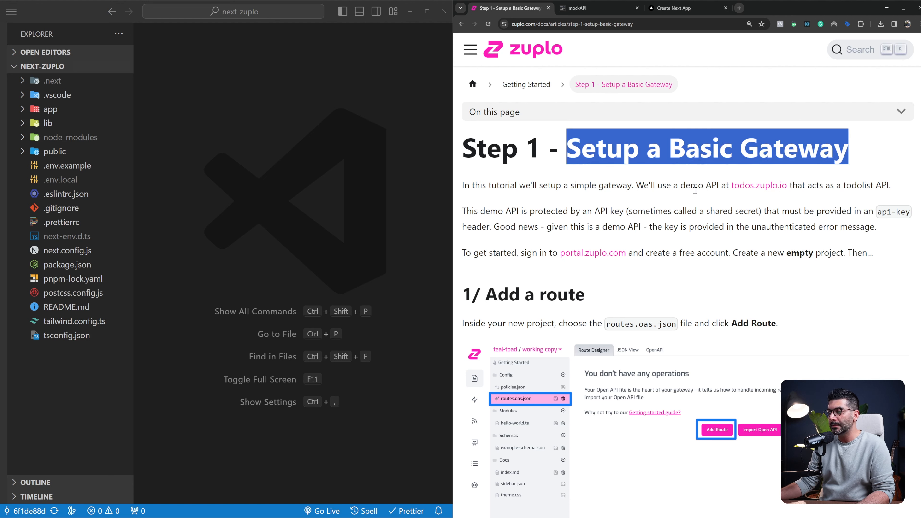
left_click(744, 190, "ctrl")
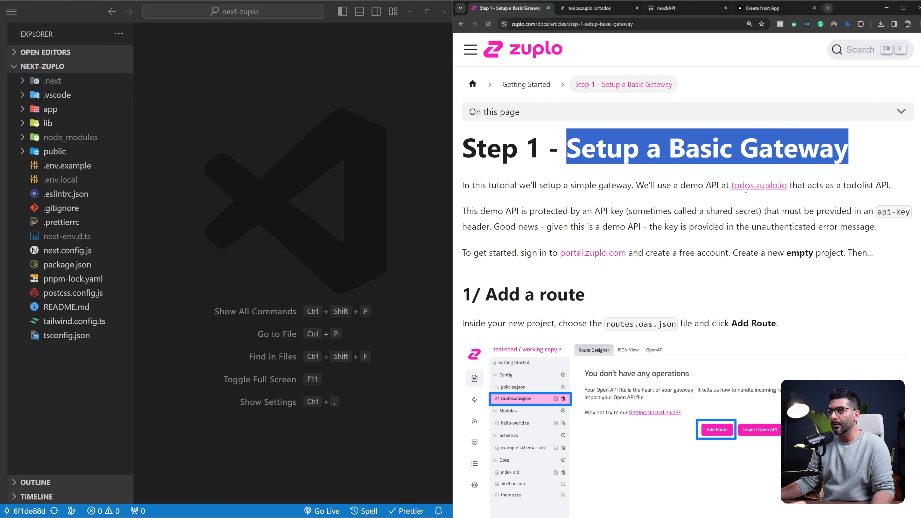
left_click(583, 8)
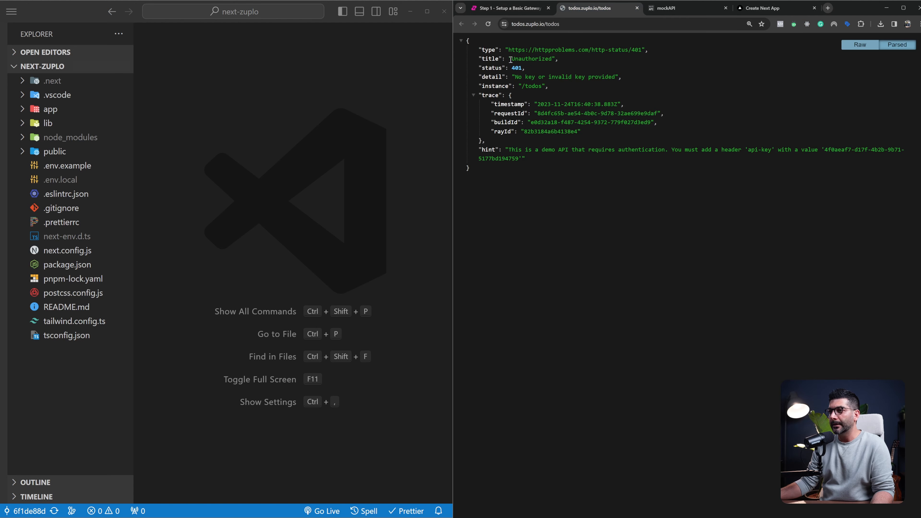
left_click_drag(505, 50, 519, 146)
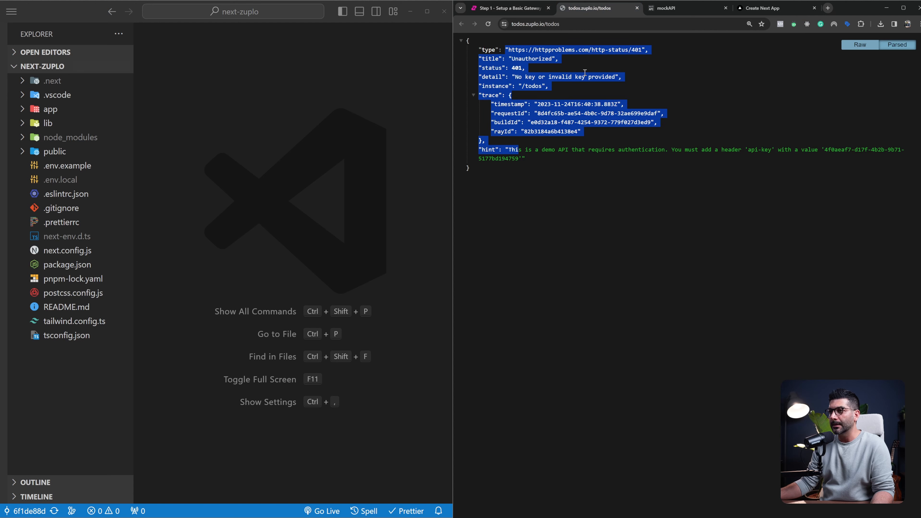
left_click(637, 8)
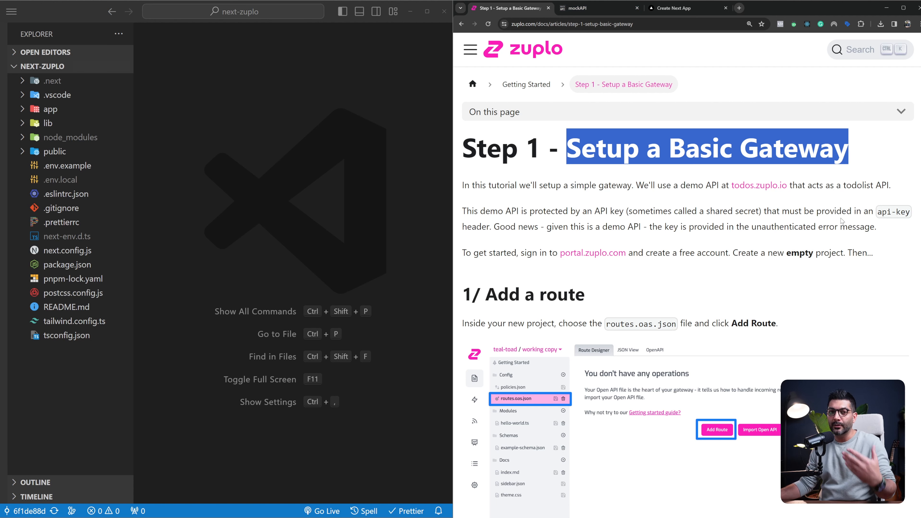
left_click_drag(877, 212, 911, 213)
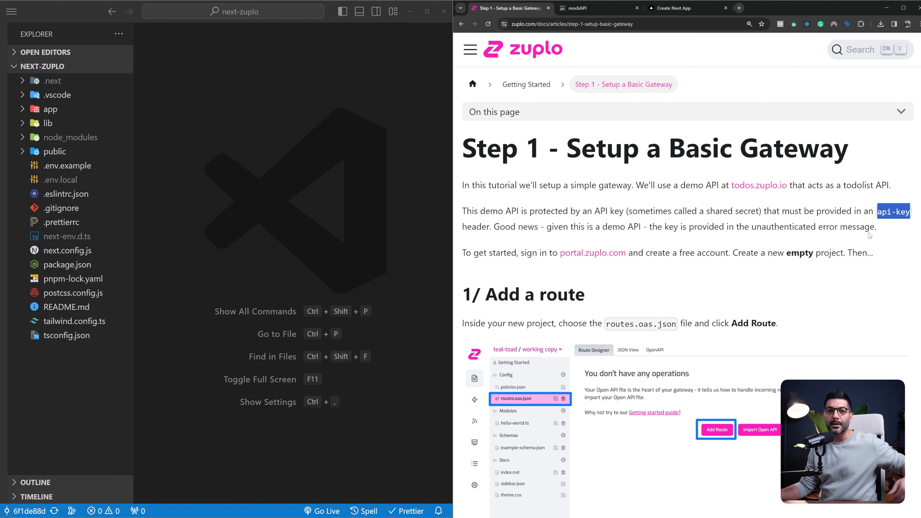
Open the Securing your backend article from the Getting to Production section of the documentation
left_click(471, 51)
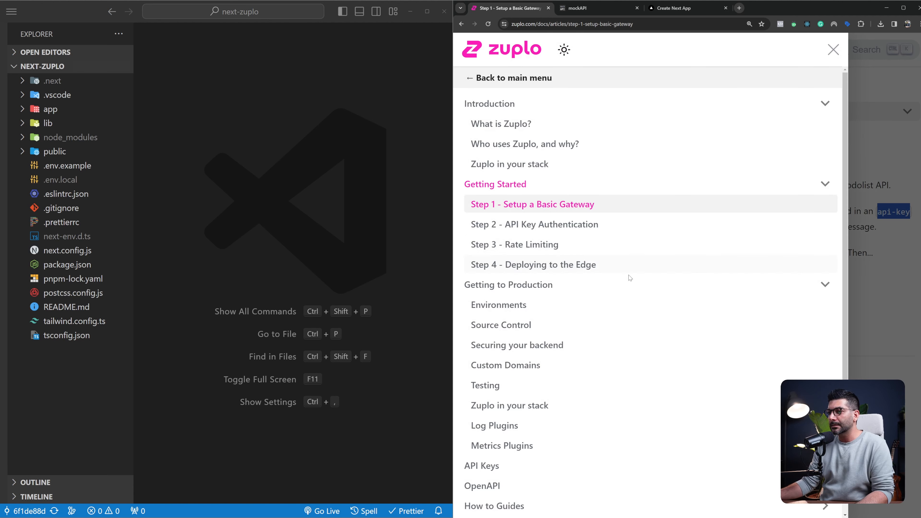
left_click(627, 285)
left_click(627, 286)
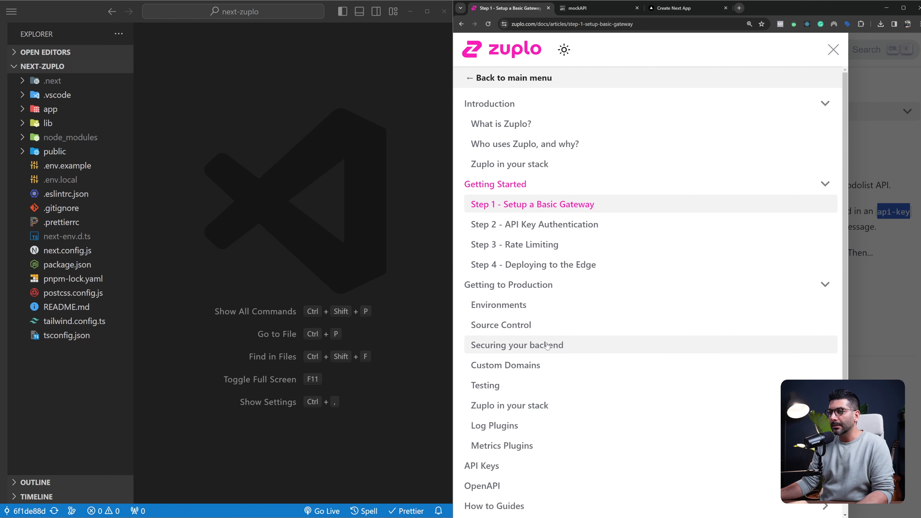
left_click(513, 345)
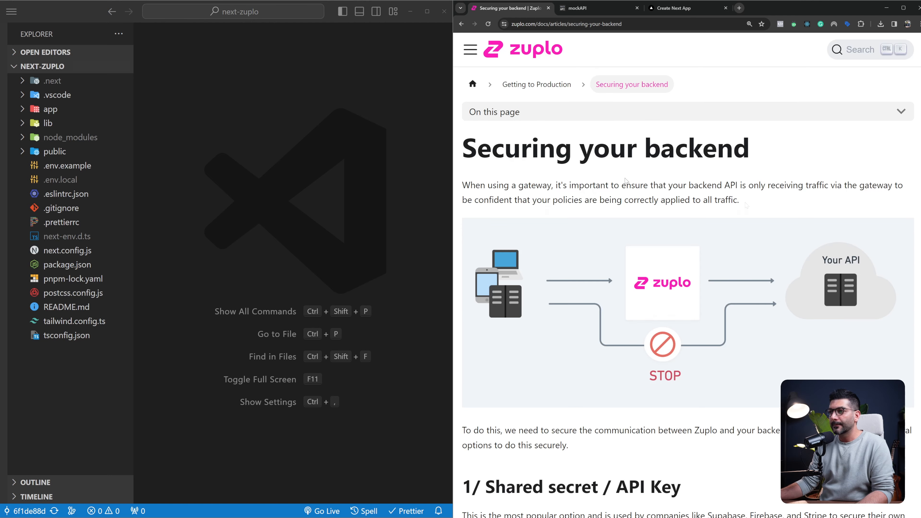
Examine the gateway diagram and the backend security options from Shared secret / API Key to Secure Tunneling, and return to the Step 1 guide
scroll(745, 195, "down", 1)
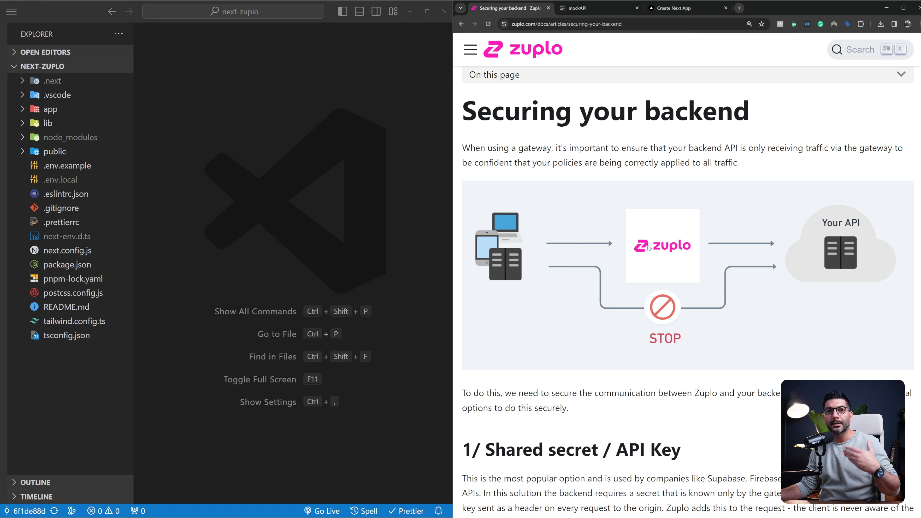
scroll(648, 247, "down", 1)
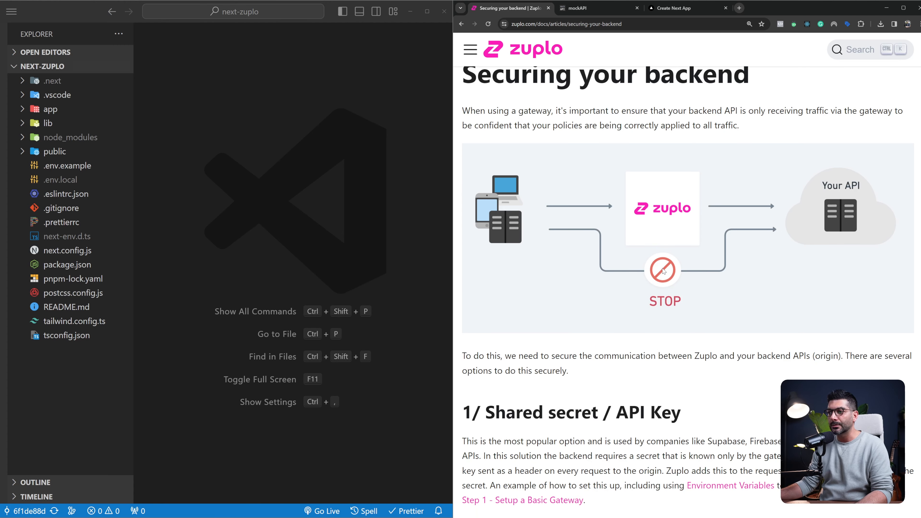
scroll(710, 276, "down", 2)
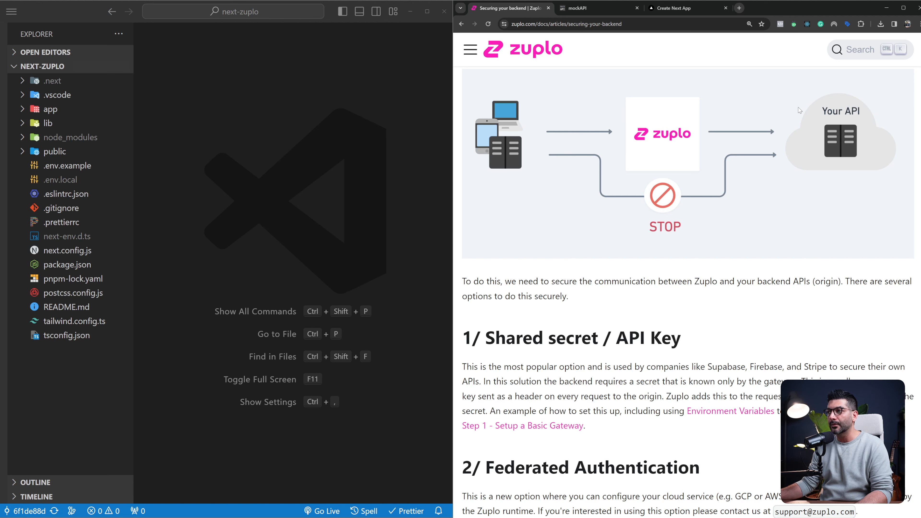
scroll(710, 243, "down", 3)
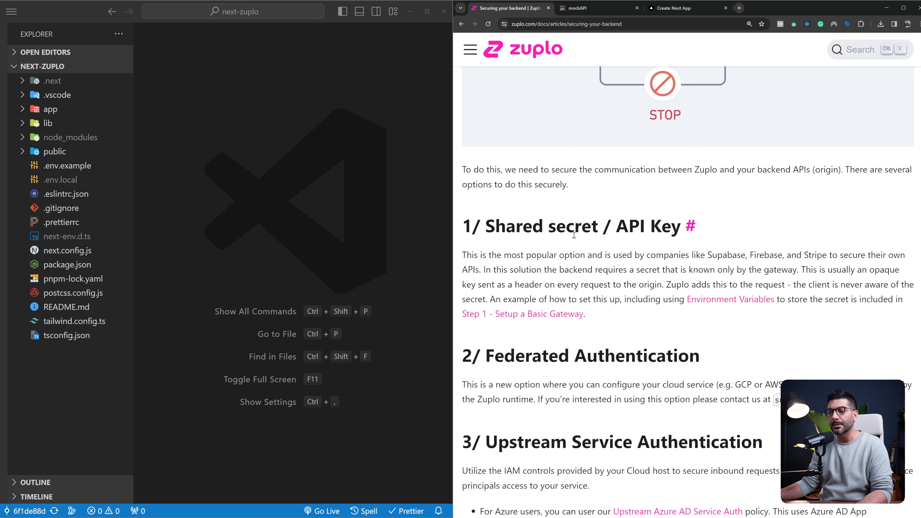
left_click_drag(486, 227, 677, 228)
scroll(646, 236, "up", 4)
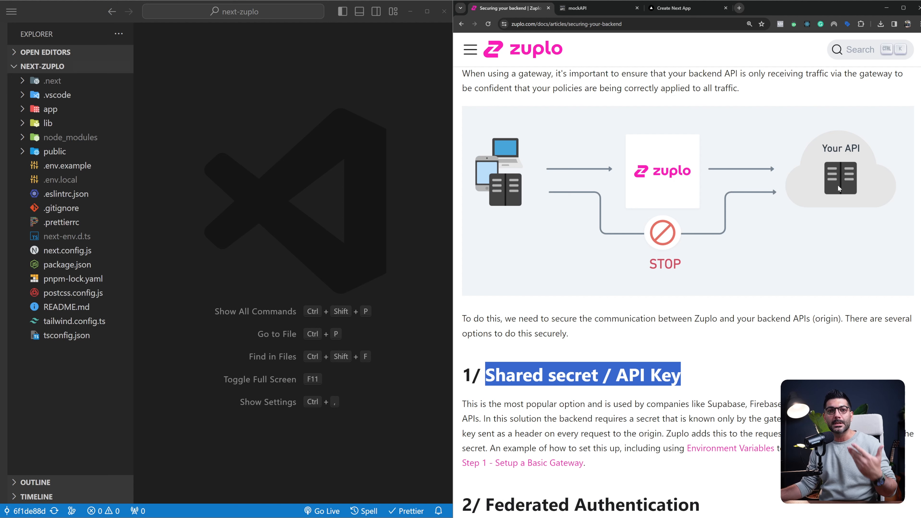
scroll(611, 274, "down", 7)
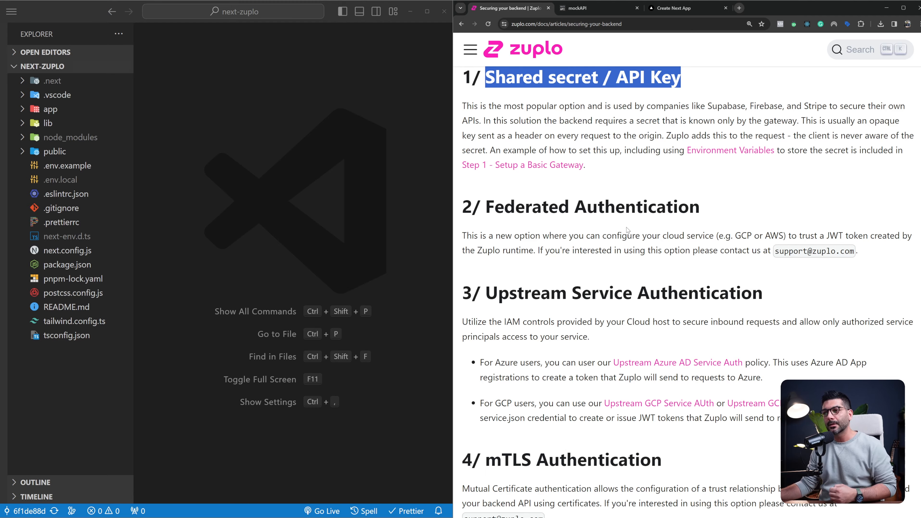
scroll(628, 230, "down", 8)
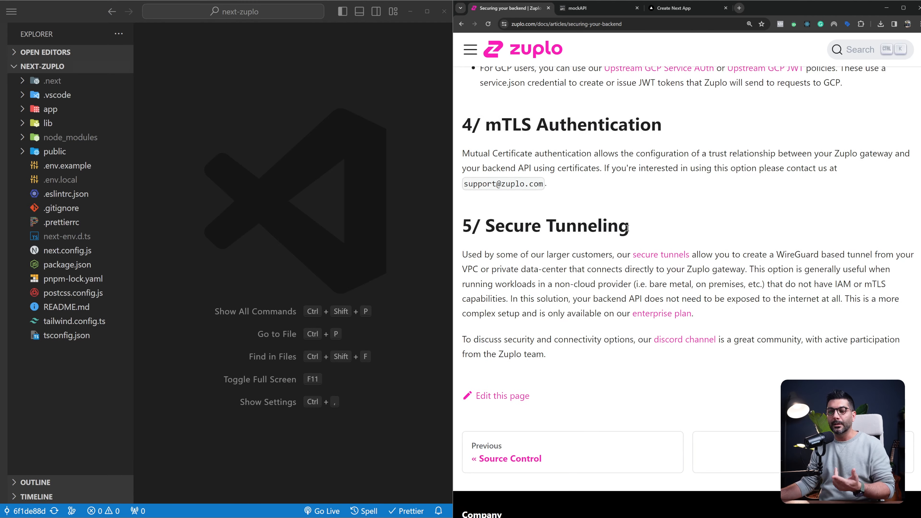
scroll(627, 228, "up", 18)
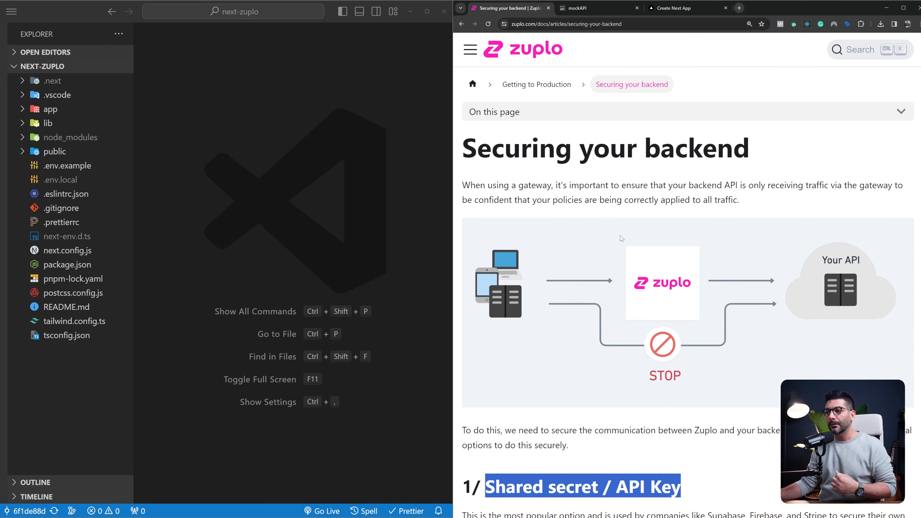
scroll(621, 238, "down", 4)
scroll(587, 290, "up", 3)
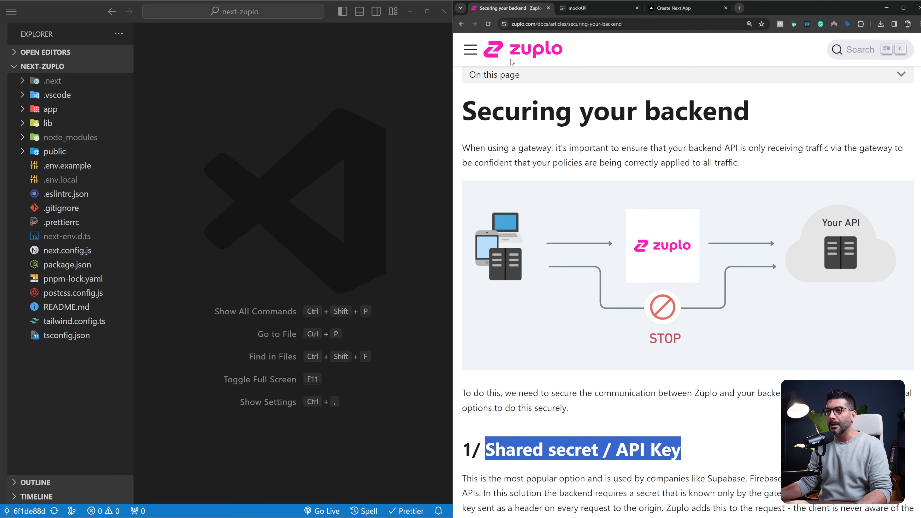
left_click(461, 23)
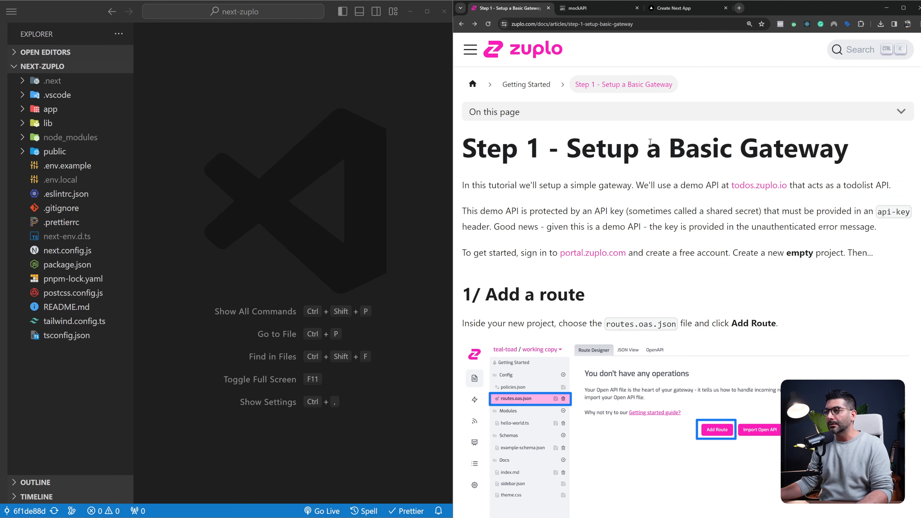
Highlight the Step 1 guide's title and api-key header requirement, and open the todos.zuplo.io demo API in a separate tab
left_click_drag(651, 142, 799, 141)
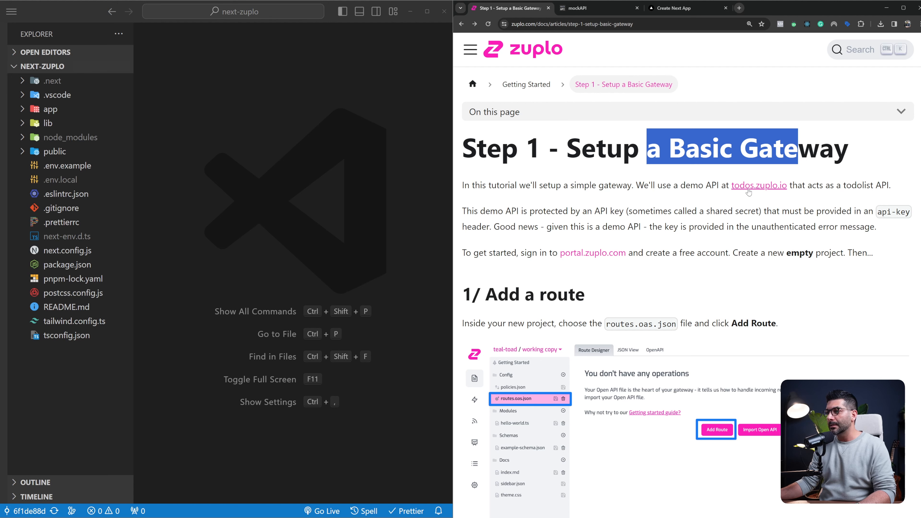
scroll(748, 192, "down", 1)
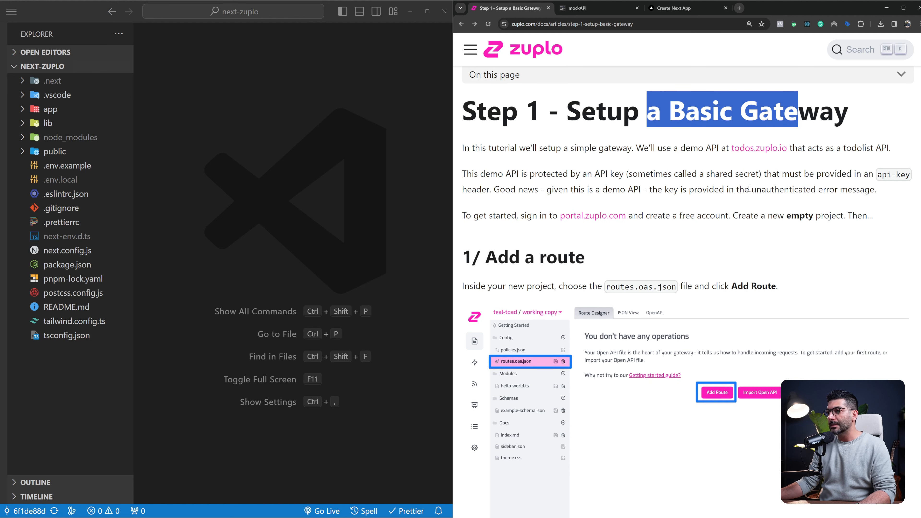
left_click_drag(877, 175, 911, 175)
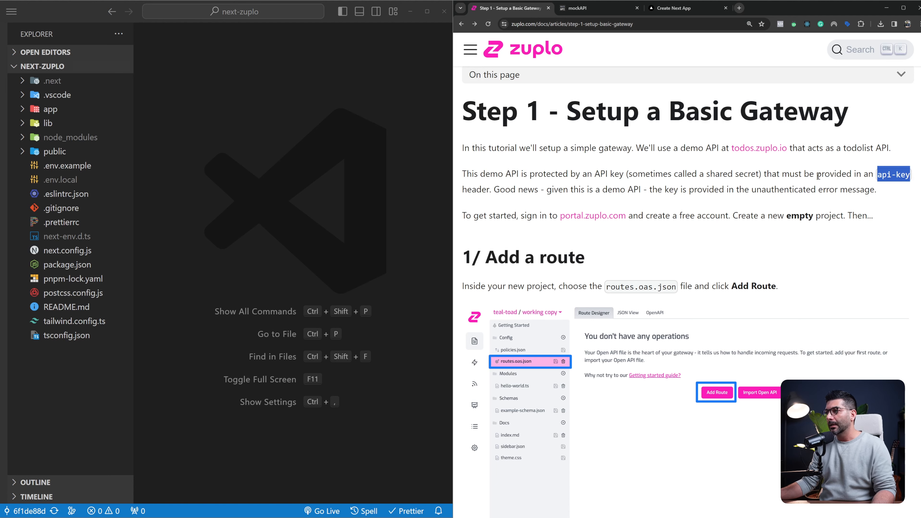
left_click(754, 186)
middle_click(759, 148)
left_click(577, 9)
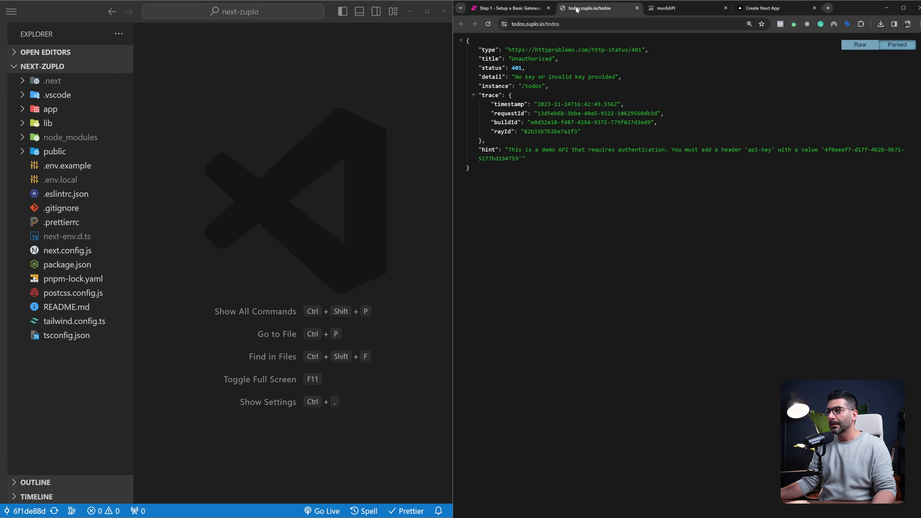
Inspect the demo API response's hint, highlighting the api-key header name and its key value, and return to the Step 1 guide
left_click_drag(518, 98, 520, 151)
left_click(540, 164)
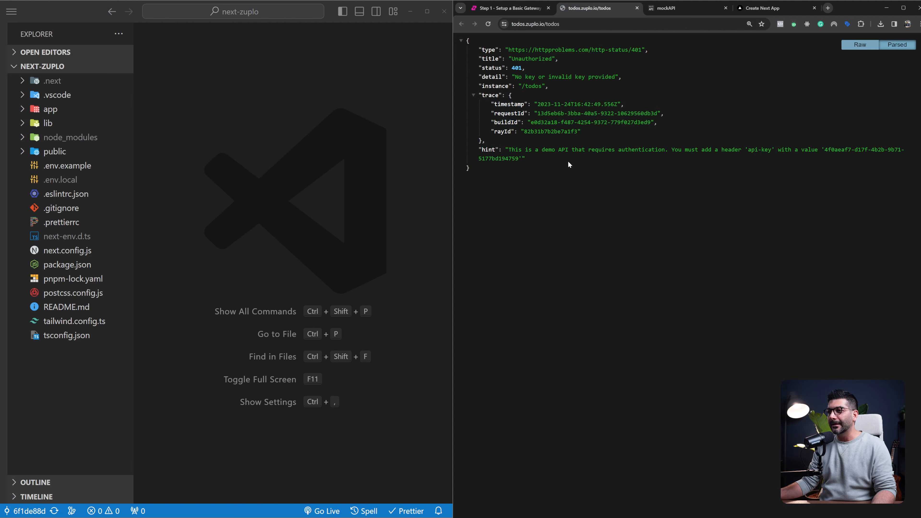
left_click_drag(724, 151, 771, 151)
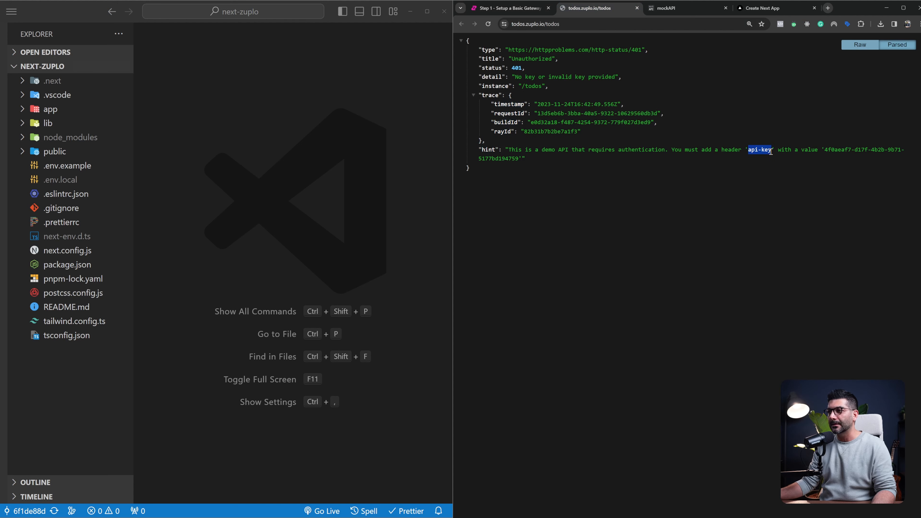
key("ctrl+plus")
left_click(763, 176)
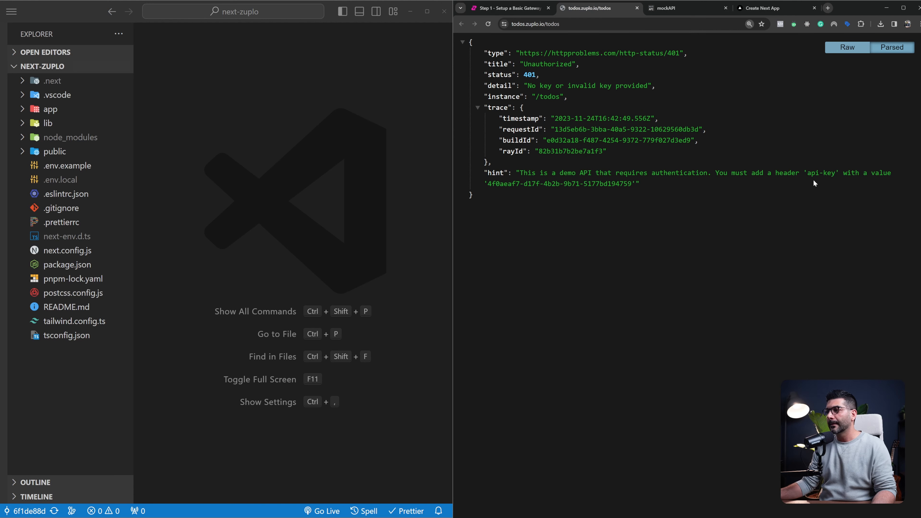
left_click_drag(490, 184, 632, 184)
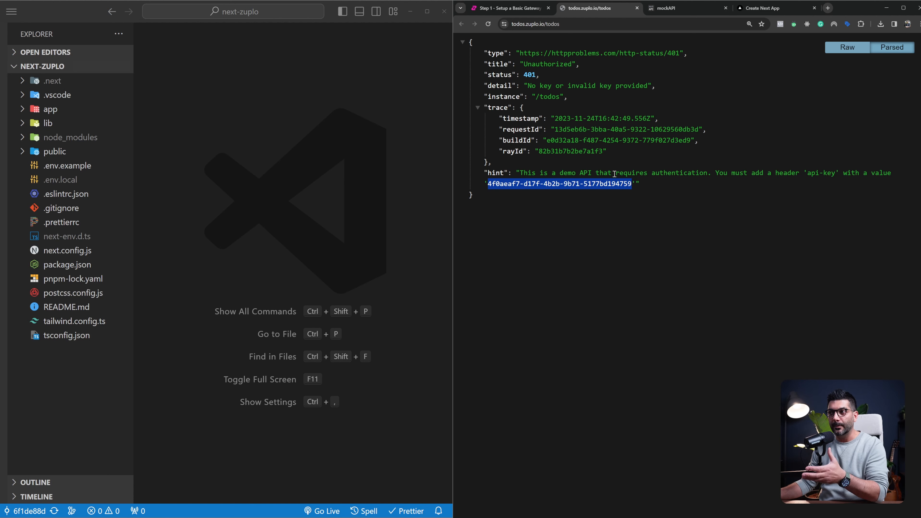
left_click(533, 10)
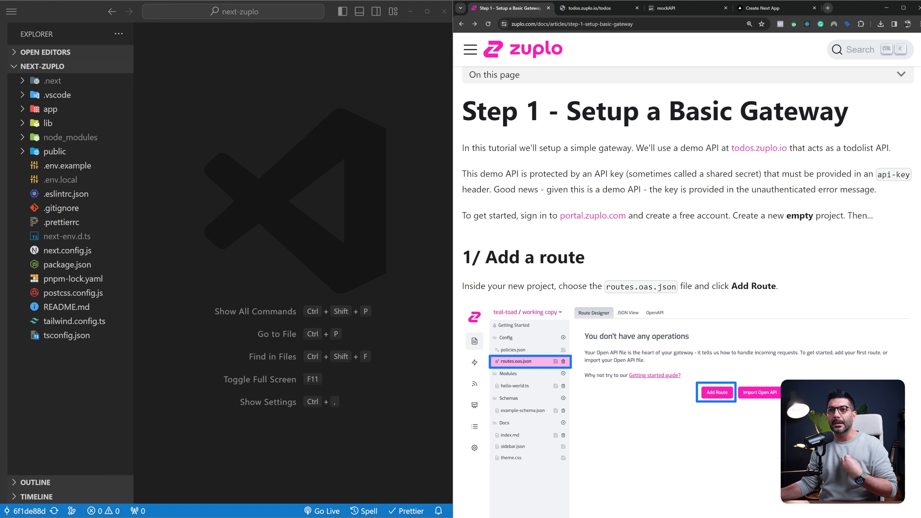
Switch to VS Code, open app/api/hello/route.ts and highlight the Hello World message in its JSON response
left_click(97, 17)
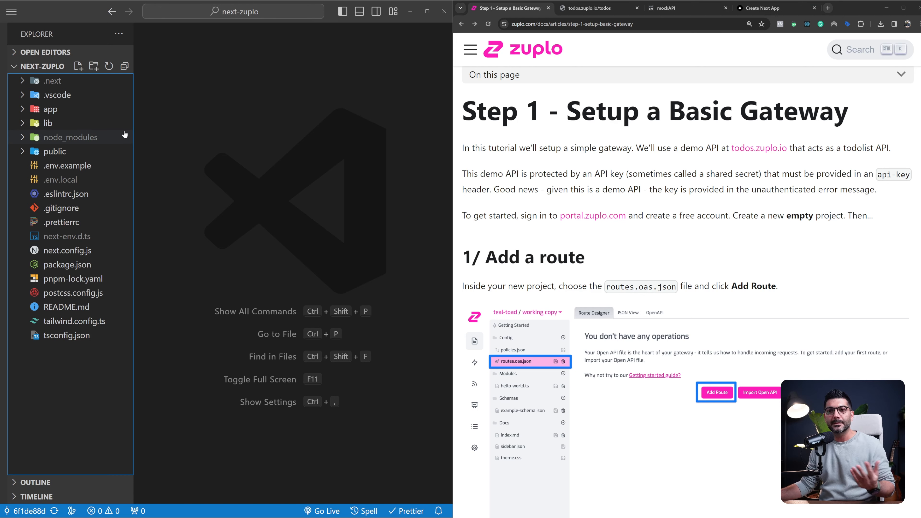
left_click(107, 113)
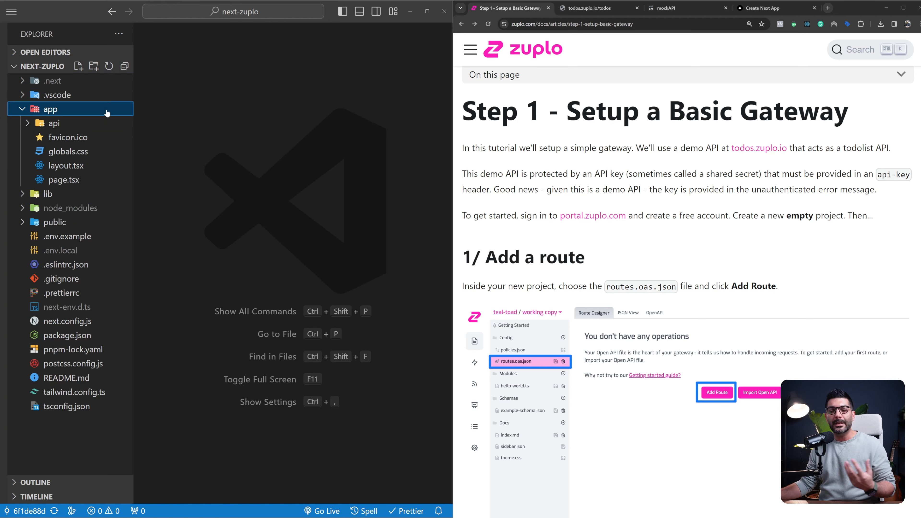
left_click(64, 130)
left_click(83, 140)
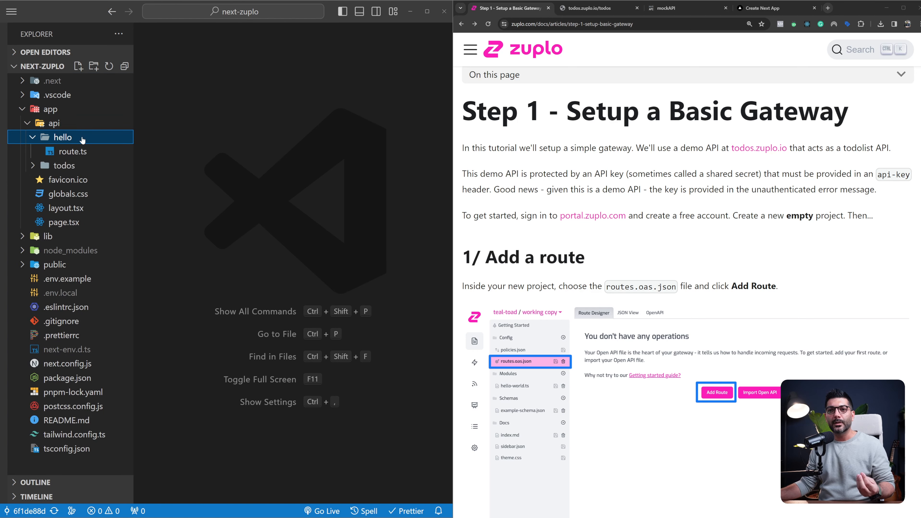
left_click(88, 152)
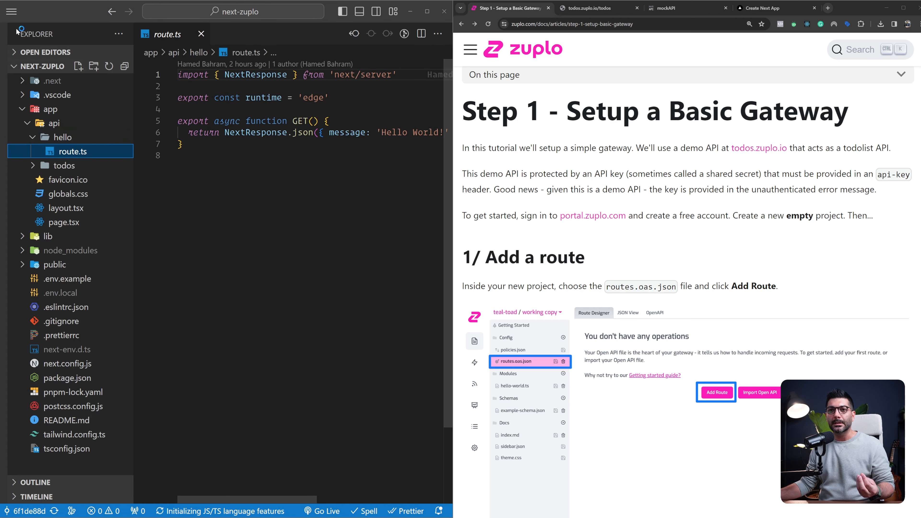
key("ctrl+b")
left_click_drag(204, 132, 318, 134)
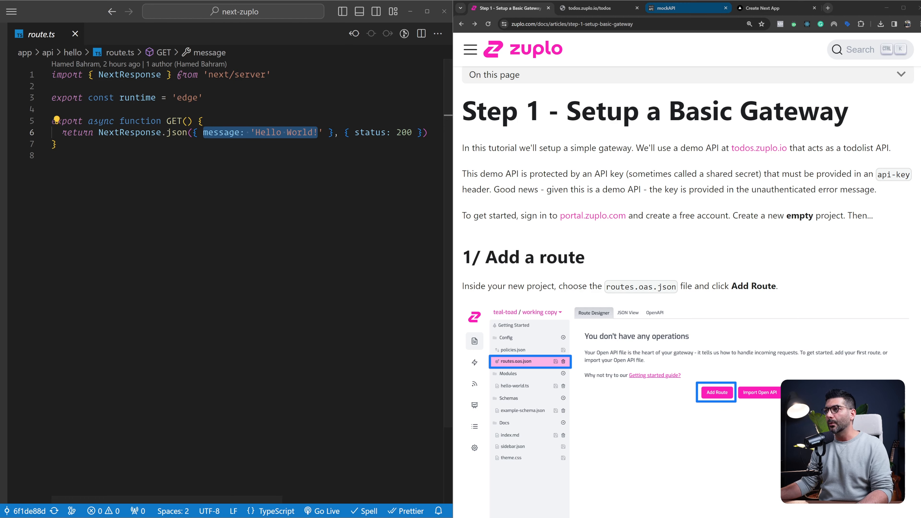
Switch to the browser's Create Next App tab, load localhost:3000/api/hello and highlight the returned message
left_click(750, 8)
left_click(629, 23)
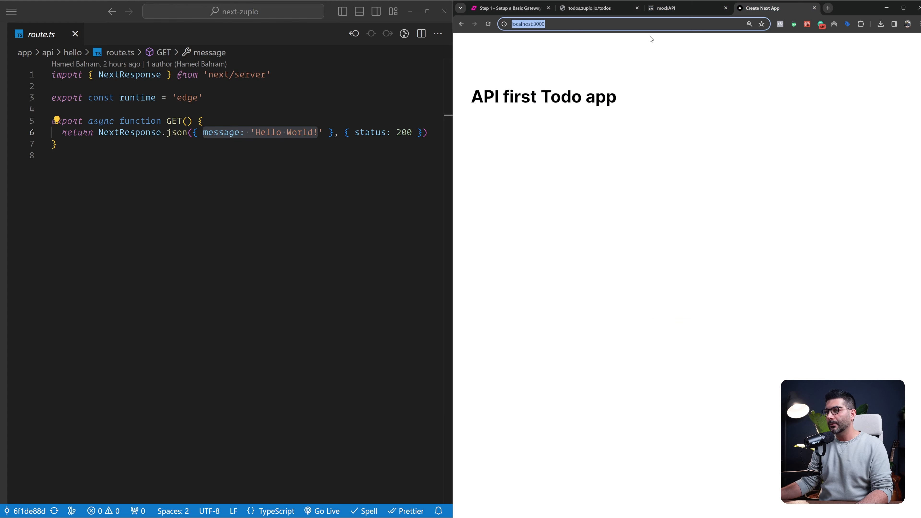
key("End")
type("/ap")
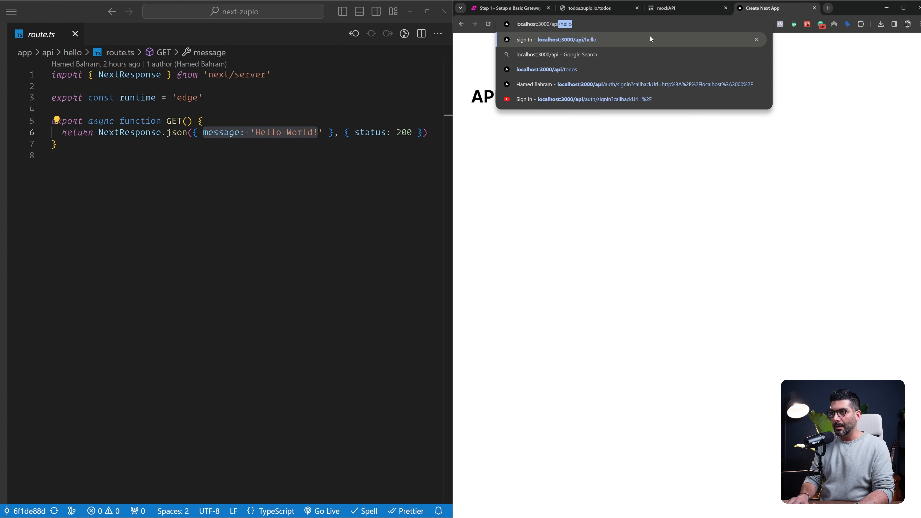
key("Return")
left_click_drag(535, 53, 576, 53)
Open app/api/todos/route.ts in VS Code and examine the getTodos call and the data passed to the JSON response
key("ctrl+shift+e")
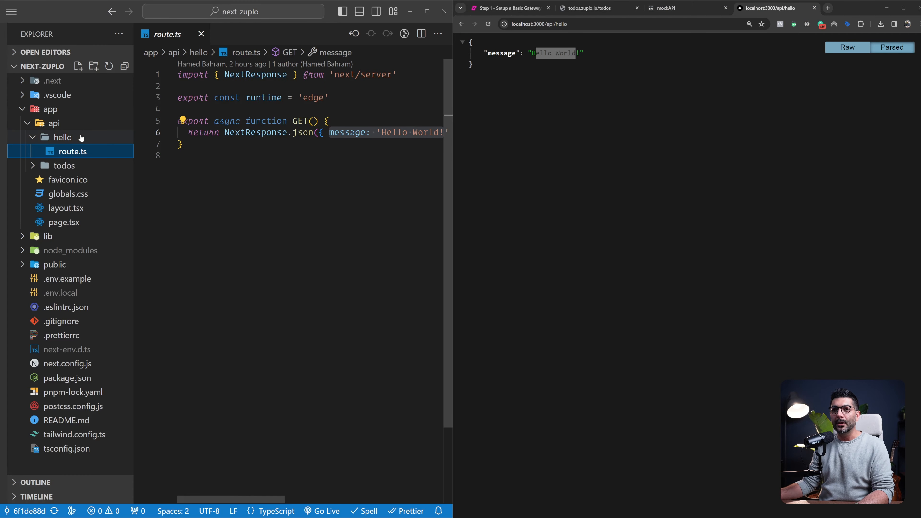
left_click(83, 166)
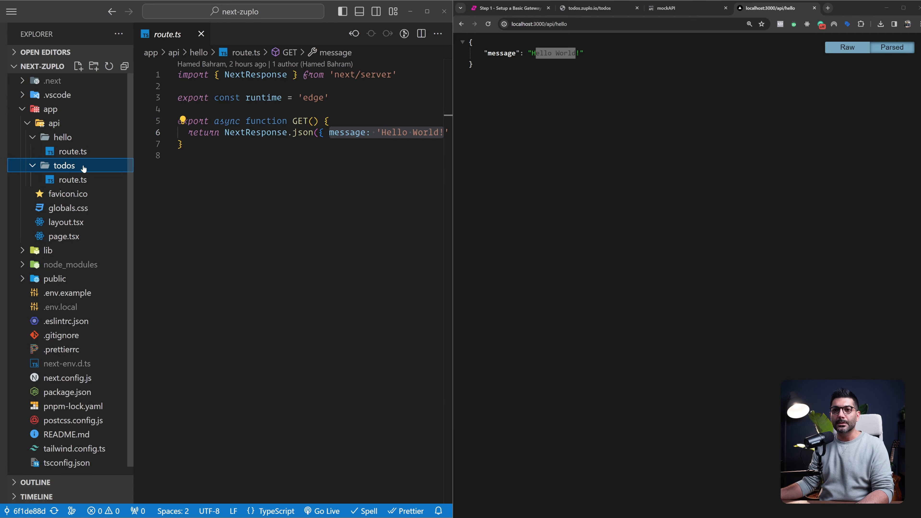
left_click(80, 179)
key("ctrl+b")
double_click(182, 156)
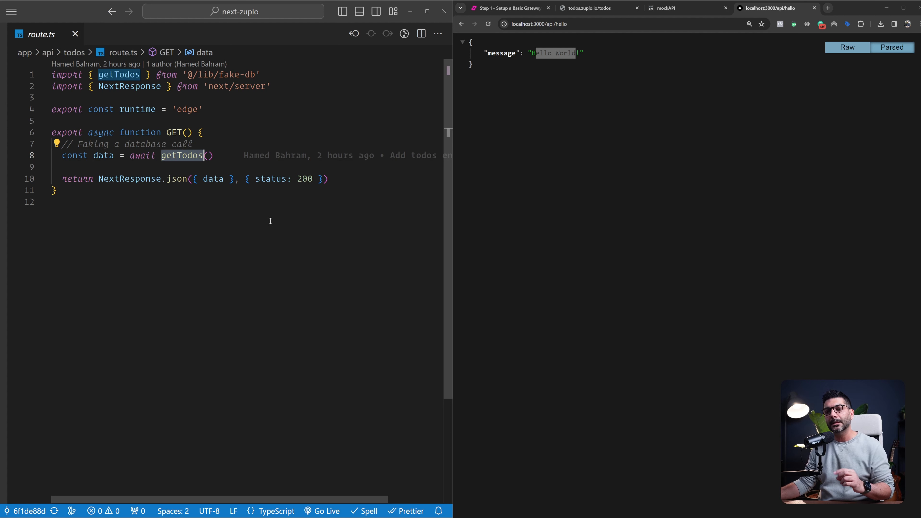
left_click_drag(223, 157, 62, 156)
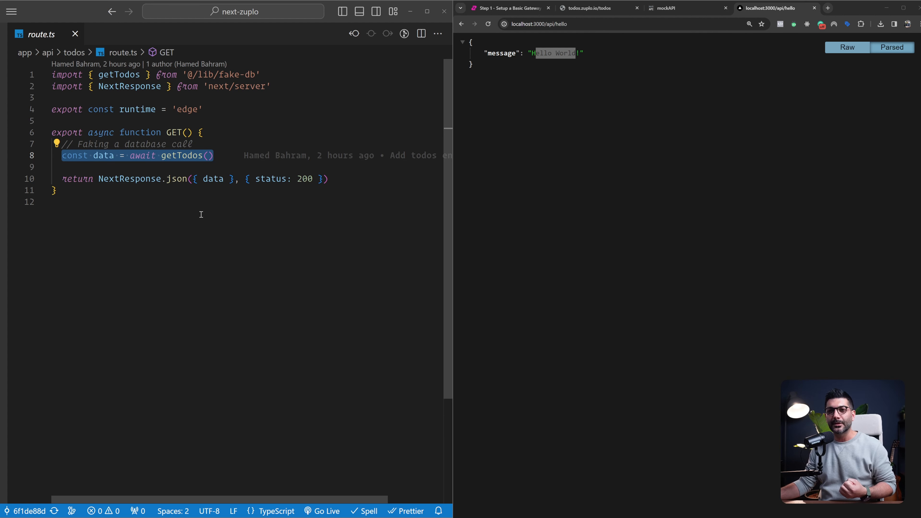
double_click(213, 178)
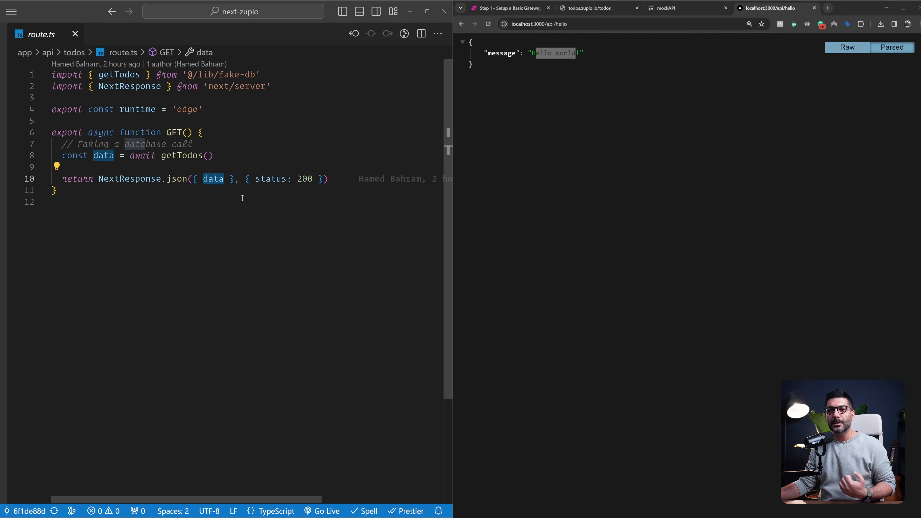
left_click(200, 157)
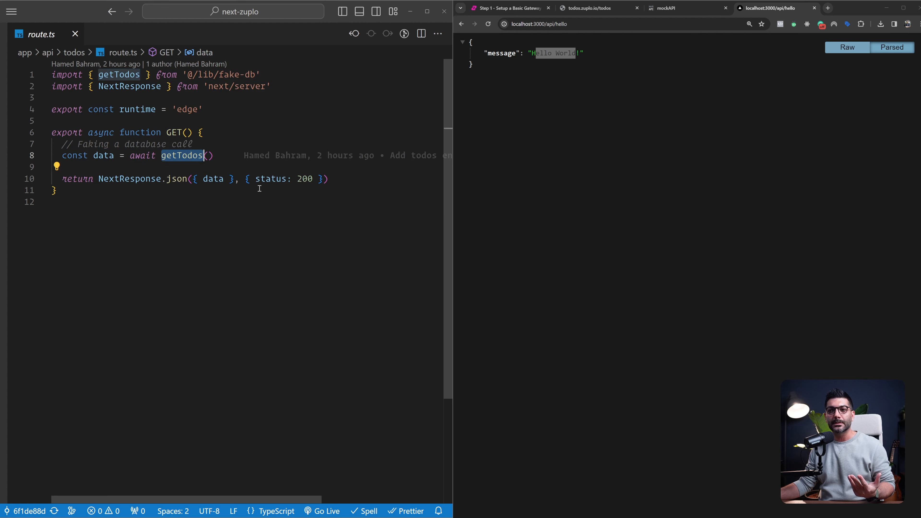
left_click(340, 202)
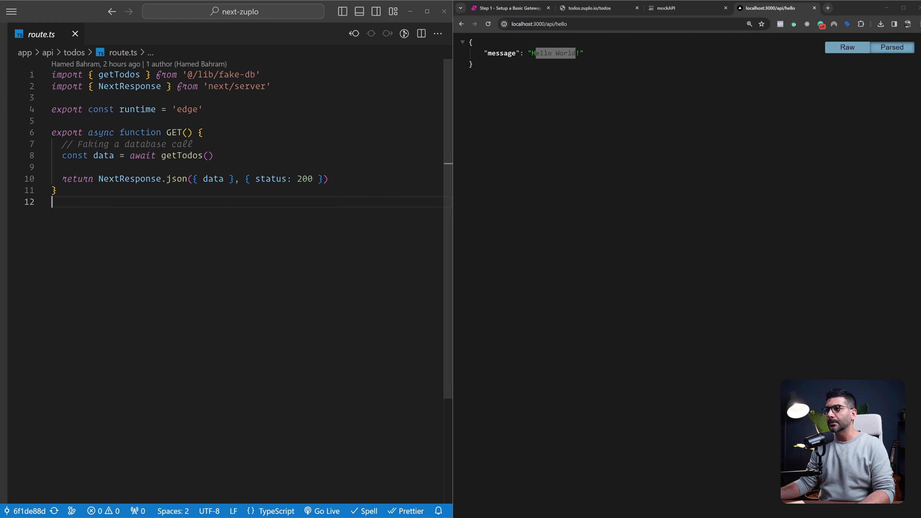
Load the todos endpoint at localhost:3000/api/todos in the browser
left_click(571, 24)
double_click(565, 24)
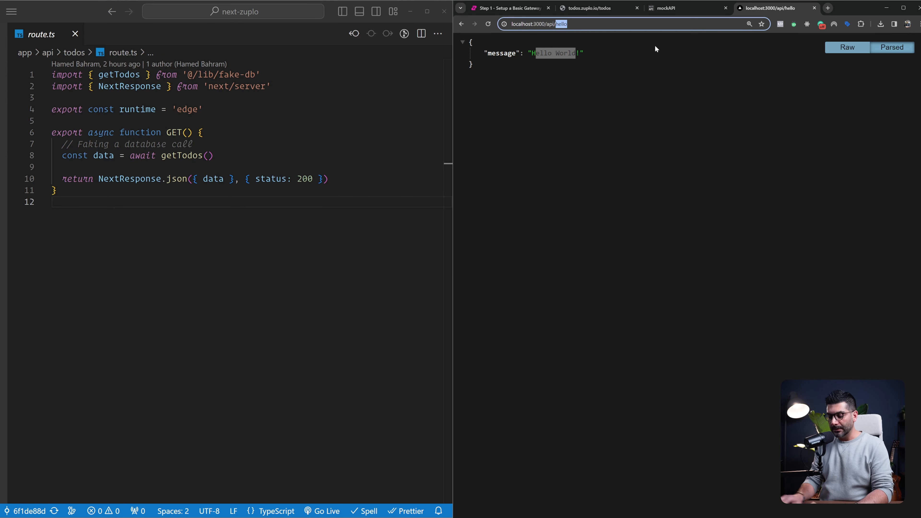
type("todos")
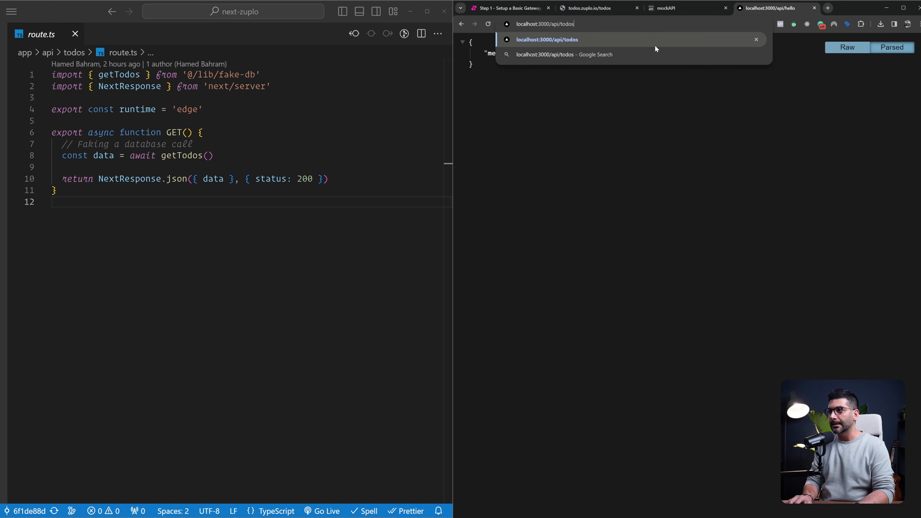
key("Return")
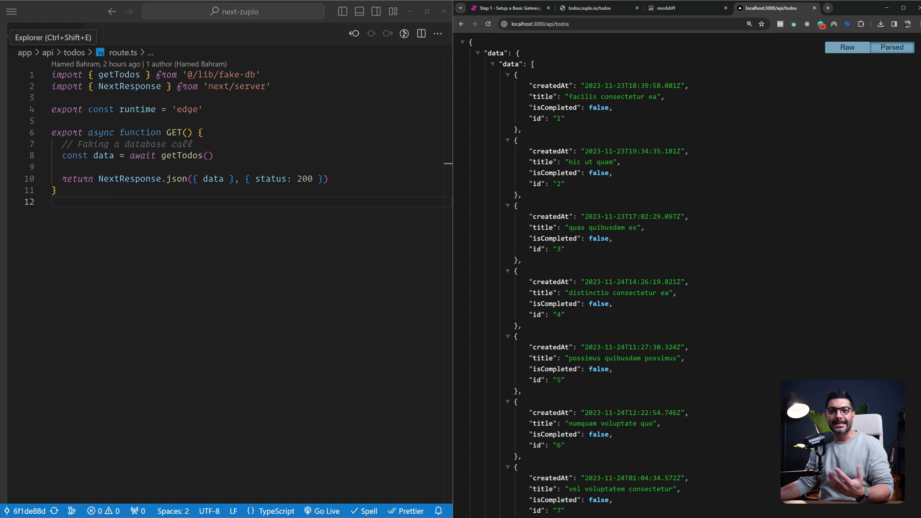
Examine the todos route's GET handler and edge runtime setting in VS Code, collapsing the hello folder in the project tree
left_click(3, 38)
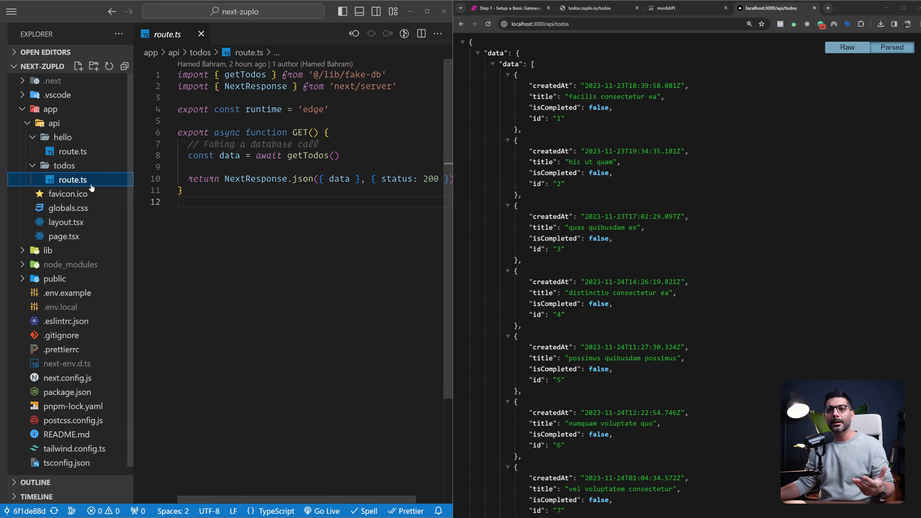
double_click(299, 133)
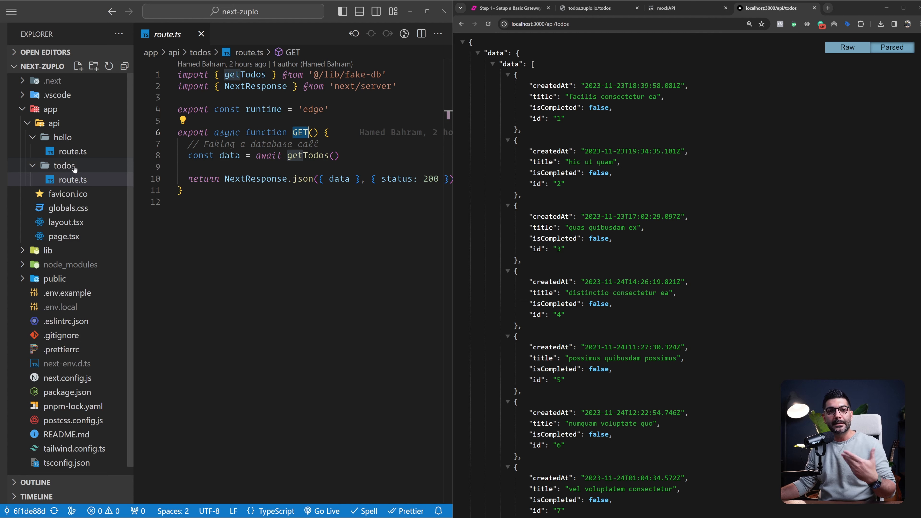
left_click(31, 137)
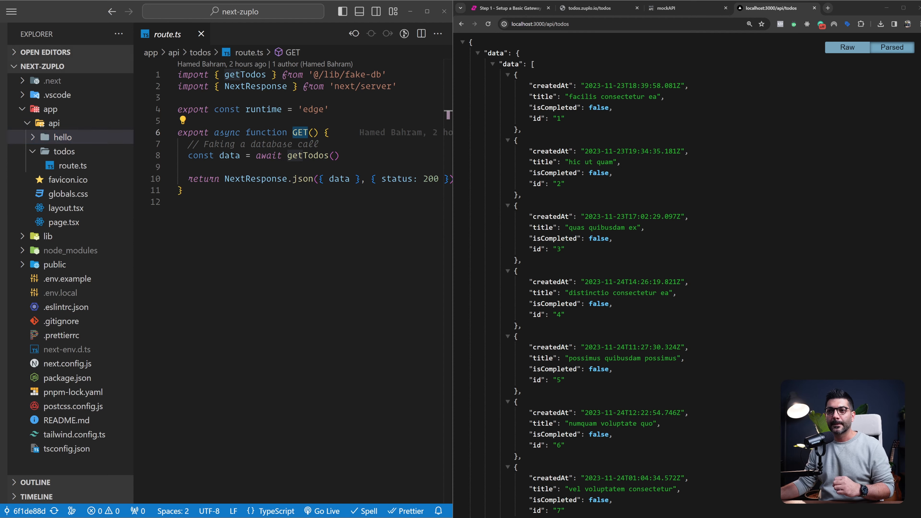
key("ctrl+b")
triple_click(186, 110)
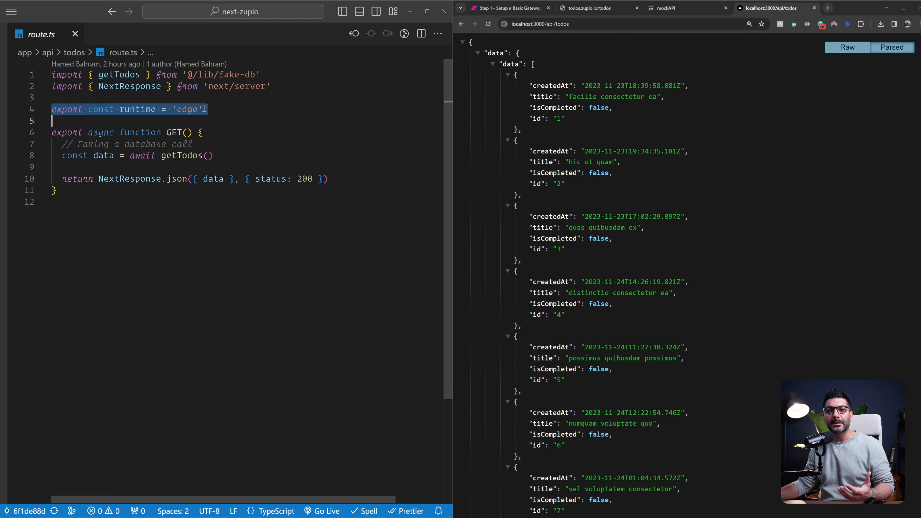
double_click(186, 110)
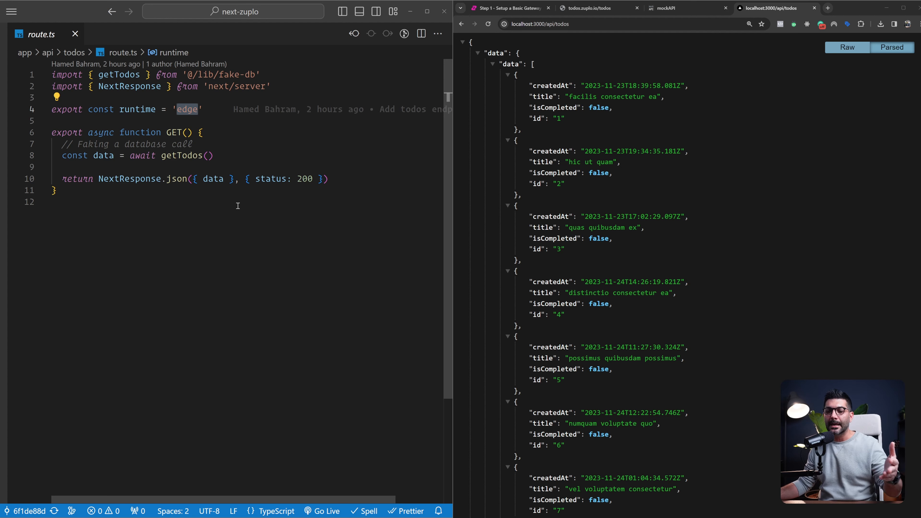
Go to the getTodos definition from the todos route and locate its source file, fake-db.ts, in the project's lib folder
double_click(195, 155)
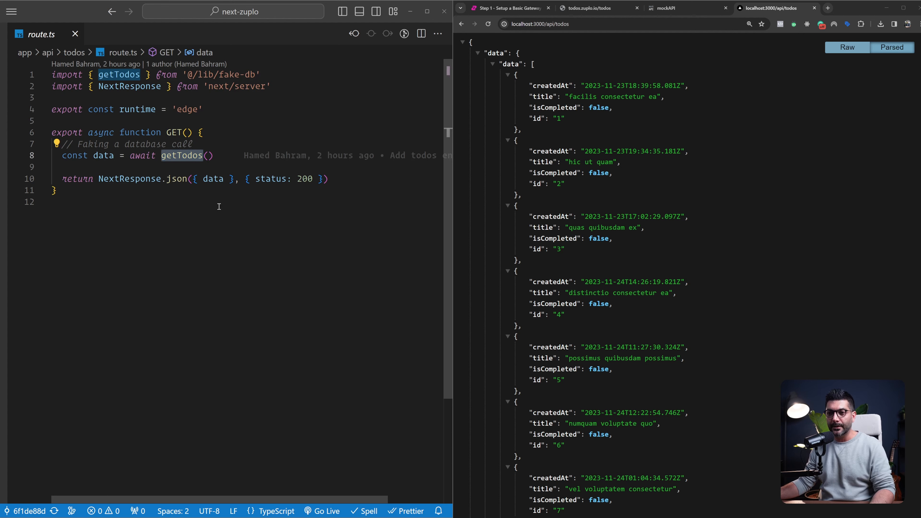
left_click(183, 156, "ctrl")
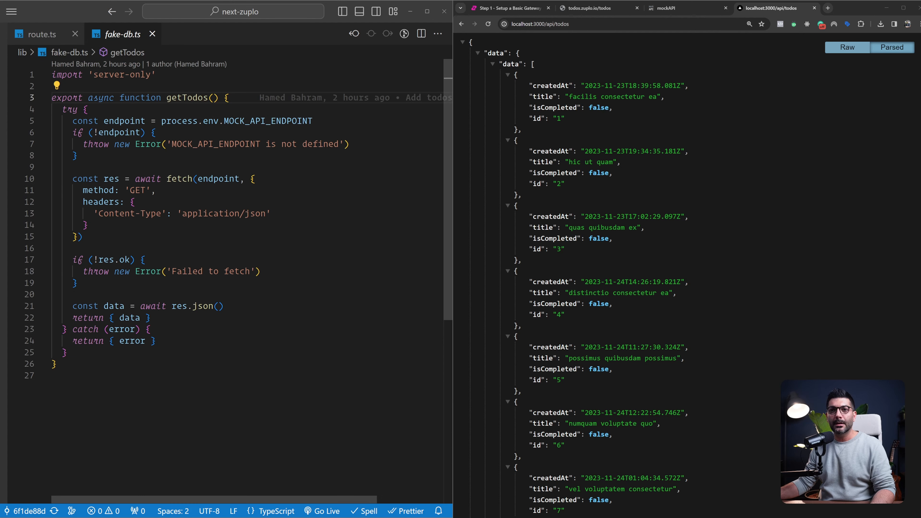
key("ctrl+b")
left_click(124, 70)
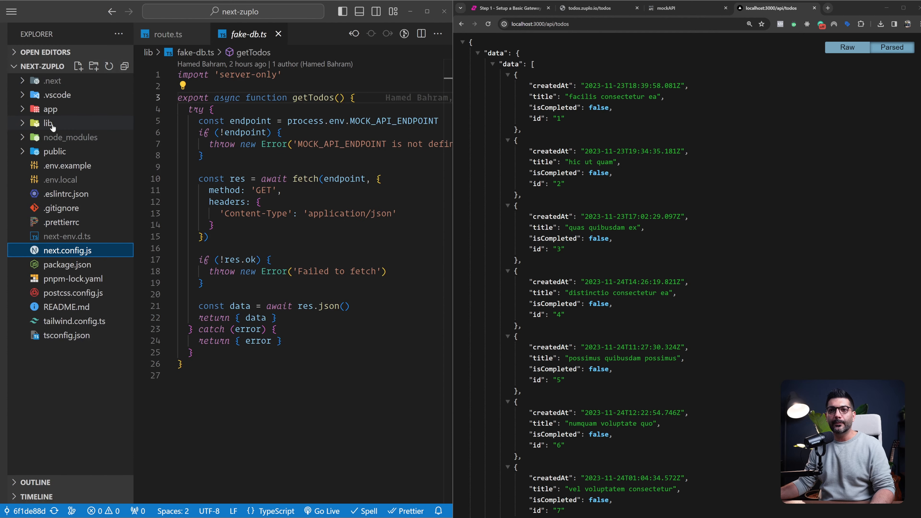
left_click(46, 123)
left_click(67, 142)
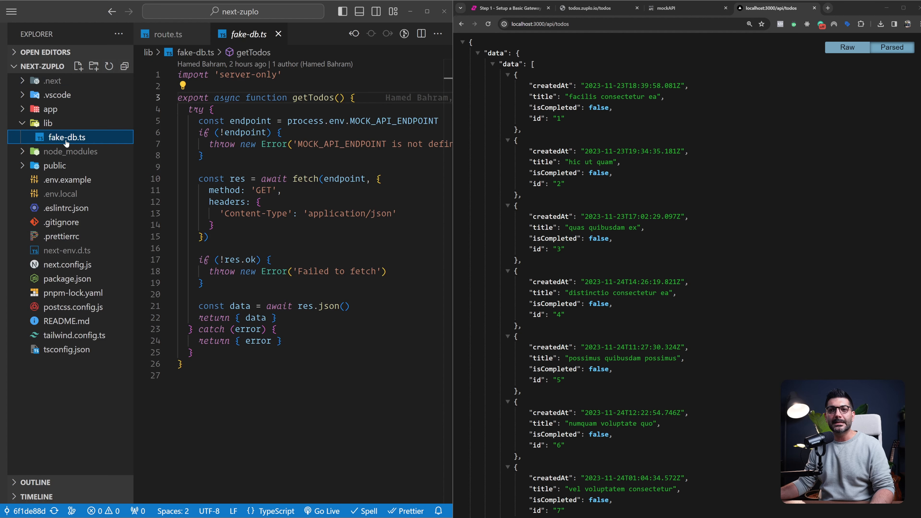
Hide the project tree and examine fake-db.ts: the server-only import, the getTodos function and its missing MOCK_API_ENDPOINT error
key("ctrl+b")
double_click(195, 98)
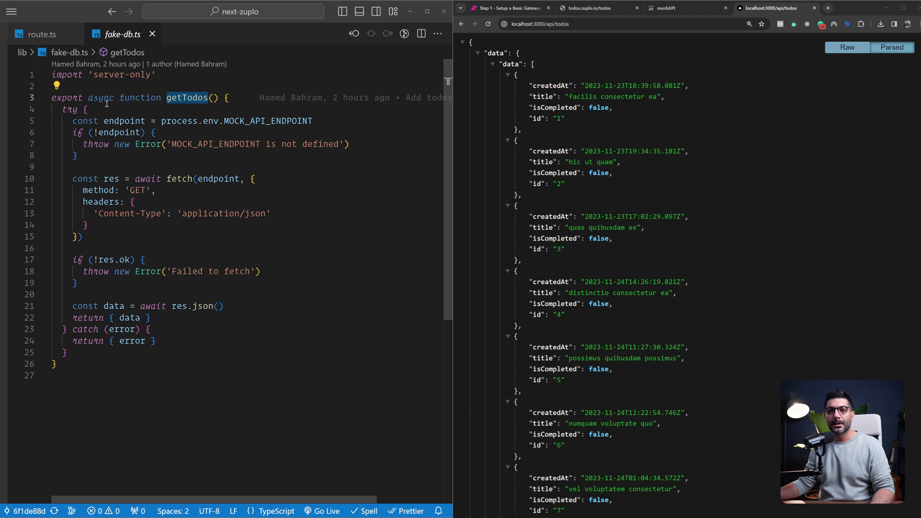
left_click_drag(94, 76, 151, 76)
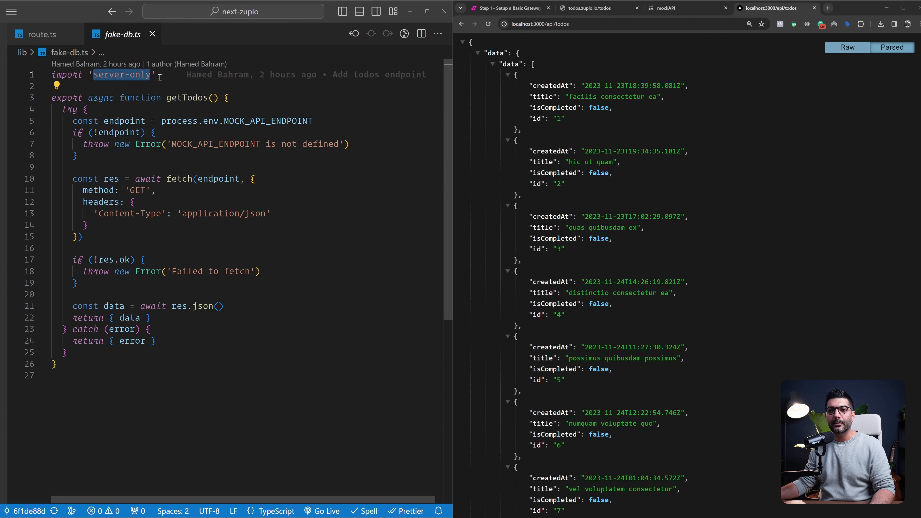
left_click(160, 77)
left_click_drag(199, 97, 52, 294)
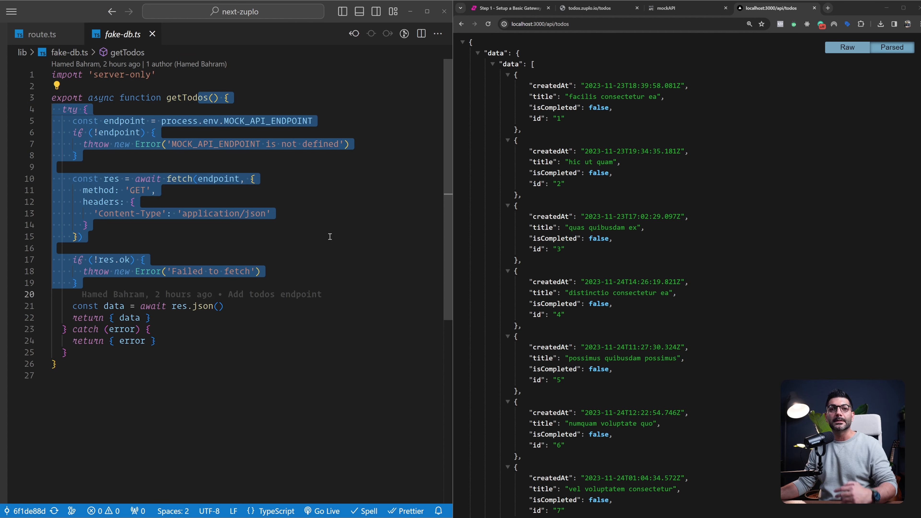
key("Left")
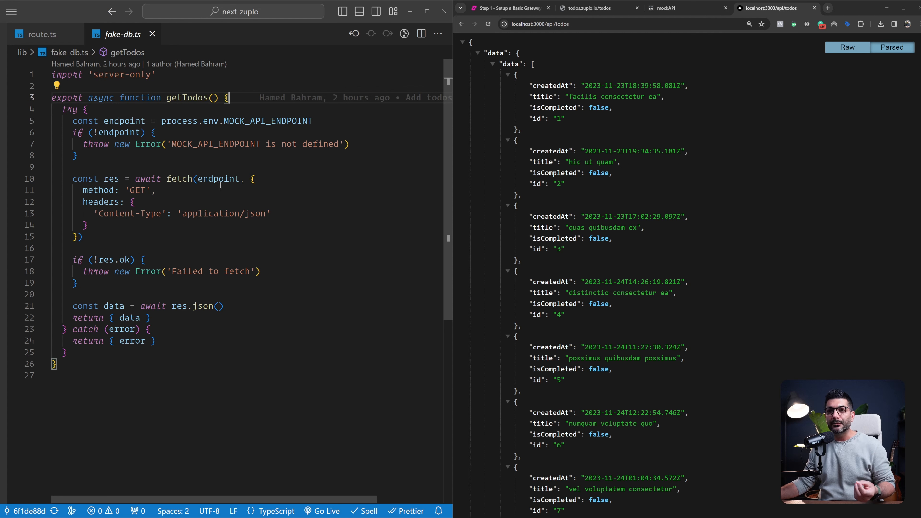
left_click_drag(171, 144, 339, 144)
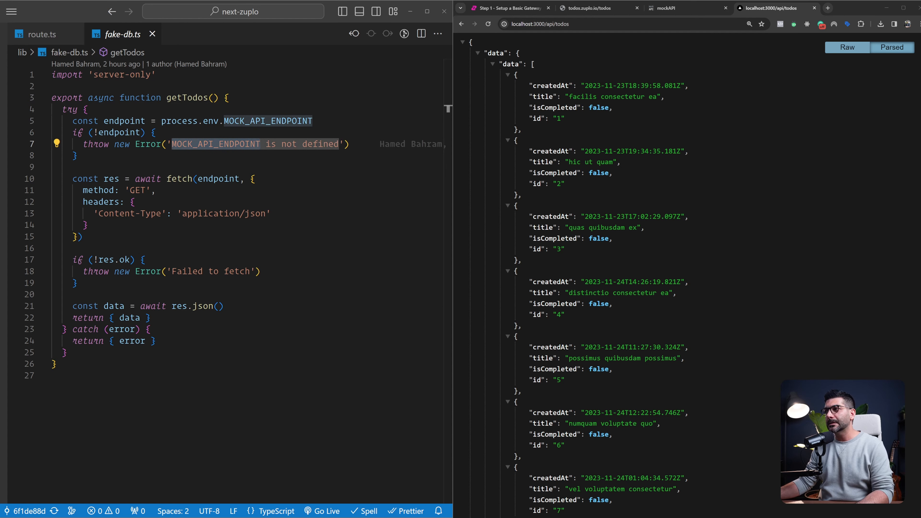
Load the mockapi.io projects page in a new browser tab and open the Todo app project
left_click(828, 7)
type("mo")
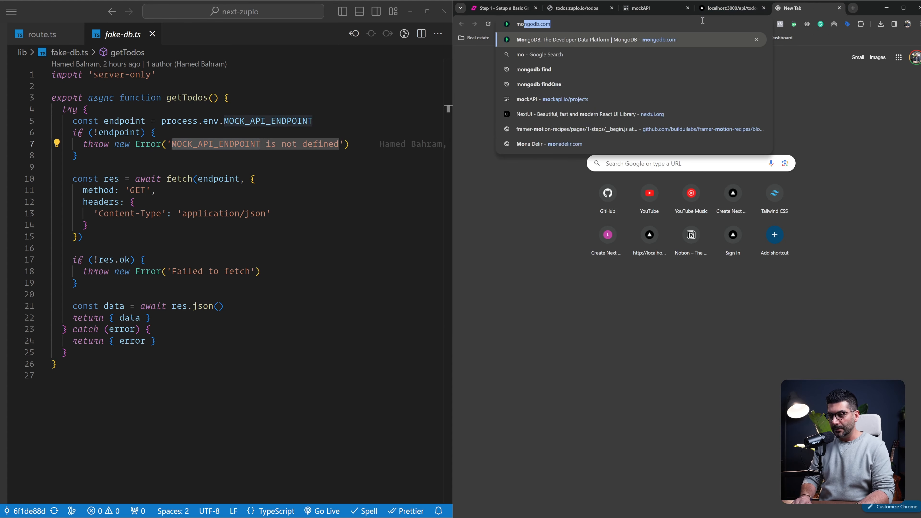
type("ck")
key("Return")
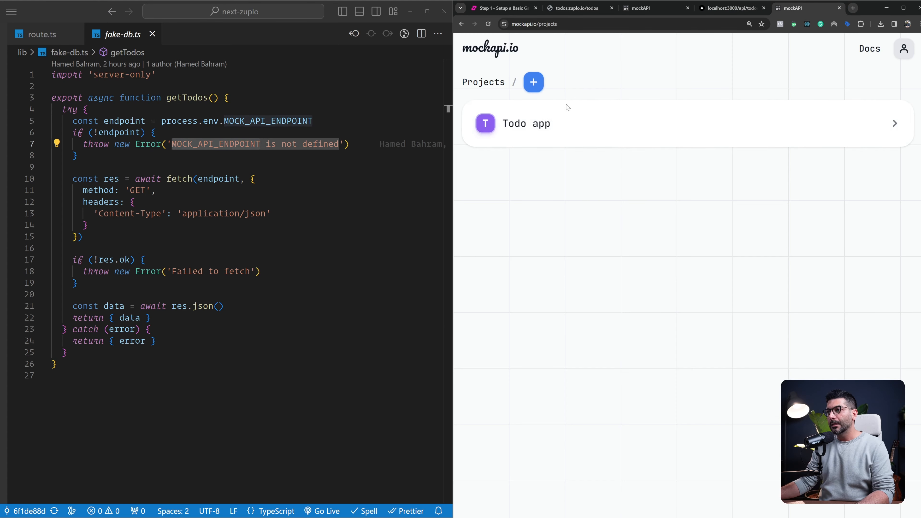
left_click(567, 108)
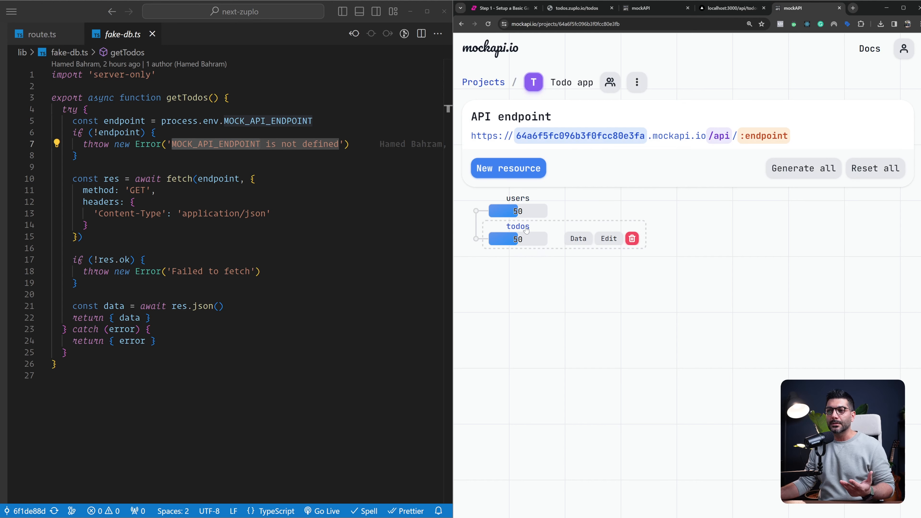
Examine the mock data stored in the todos resource, close it, and inspect the project's API endpoint URL
left_click(576, 238)
left_click_drag(524, 177, 571, 271)
left_click(527, 184)
left_click_drag(524, 177, 522, 217)
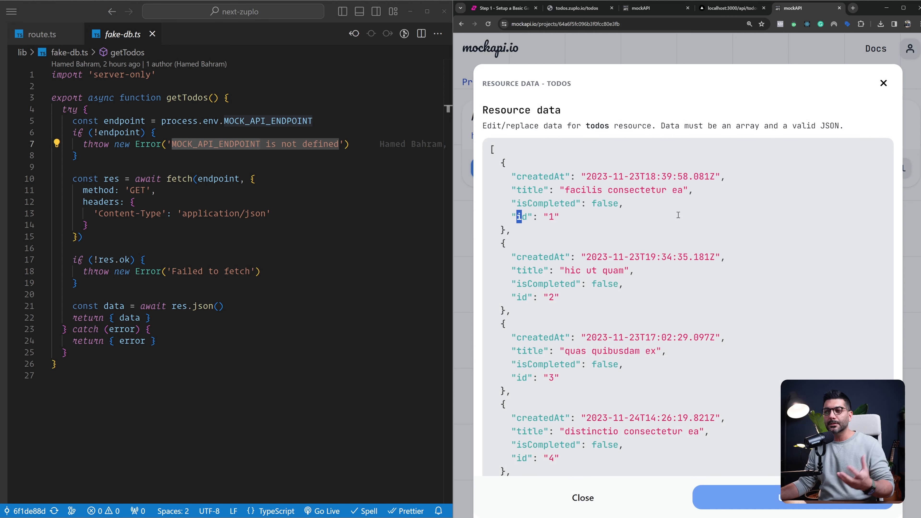
left_click(883, 83)
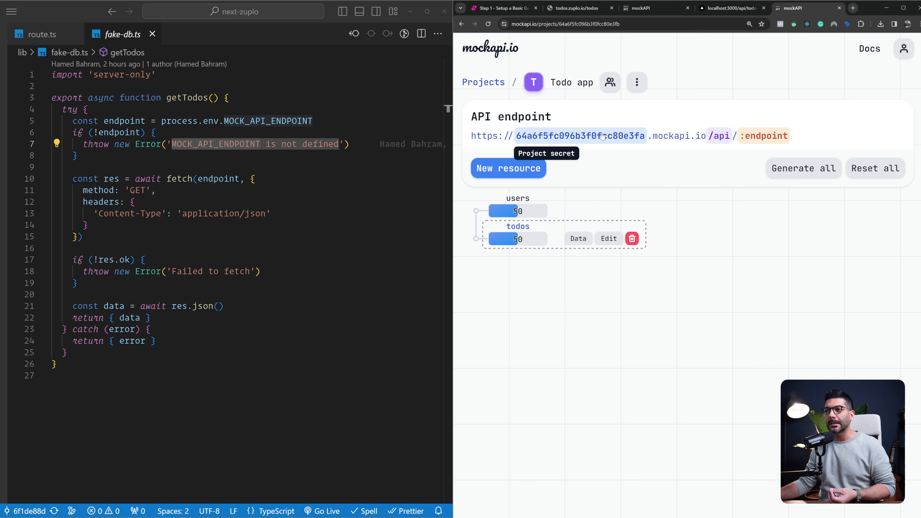
mouse_move(763, 138)
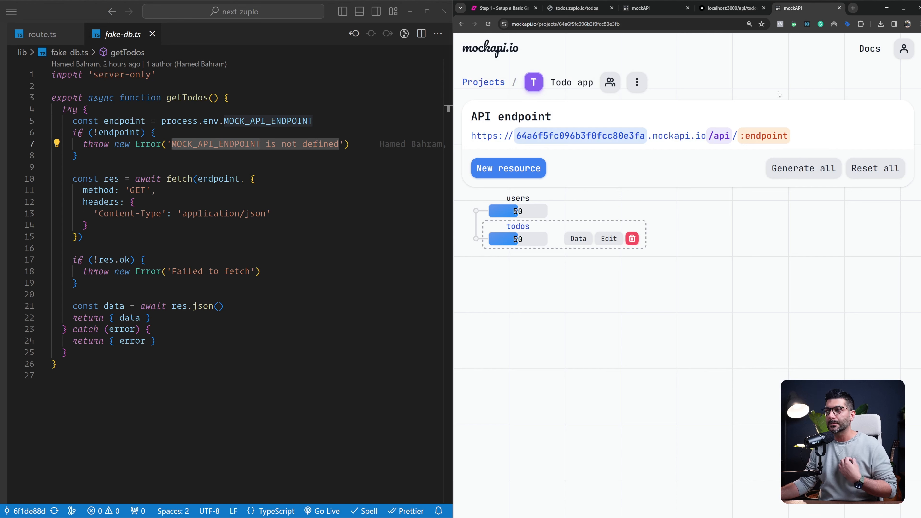
Examine the fetch call and the data and error returns of getTodos in VS Code, and close fake-db.ts
left_click_drag(54, 178, 178, 240)
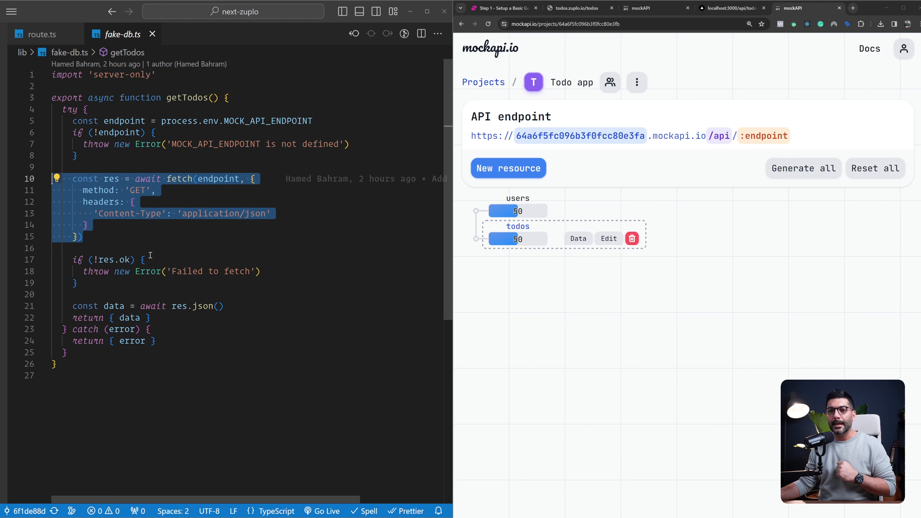
left_click_drag(147, 306, 151, 341)
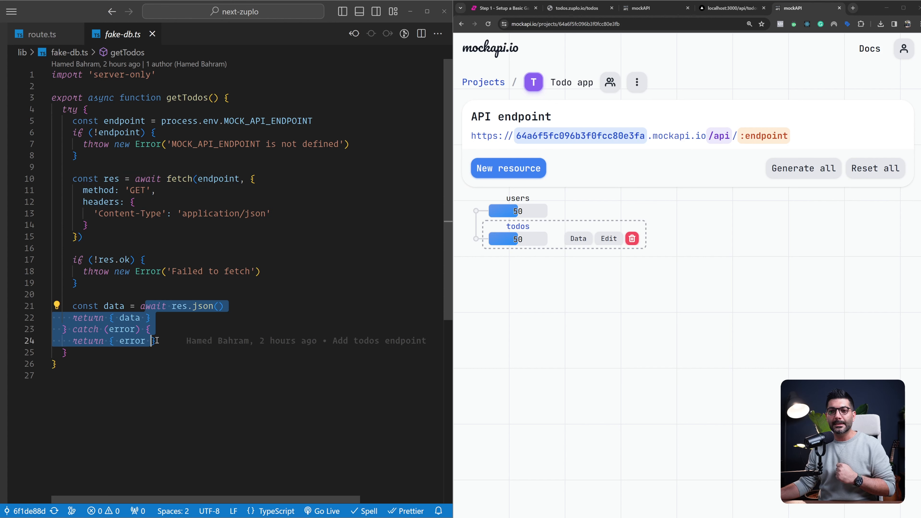
key("ctrl+w")
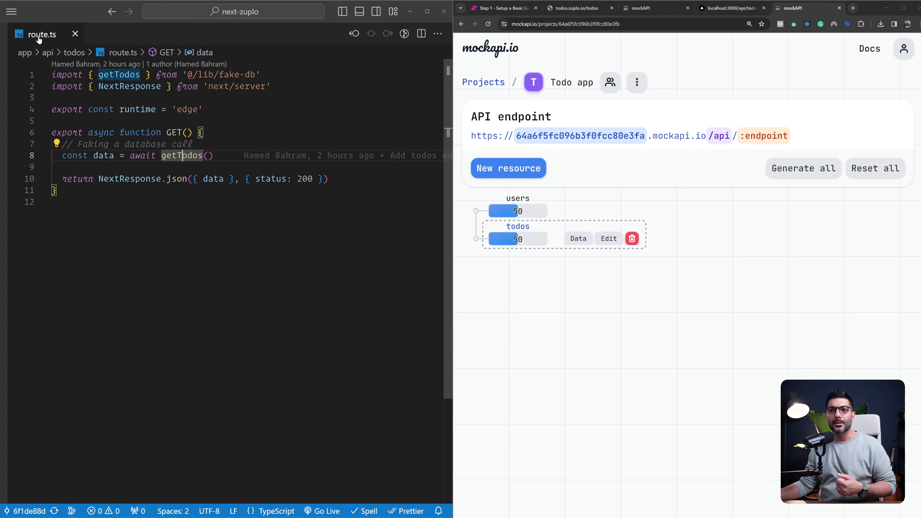
Review the getTodos call and JSON response in the todos route, and view the localhost:3000/api/todos output in the browser
left_click(179, 155)
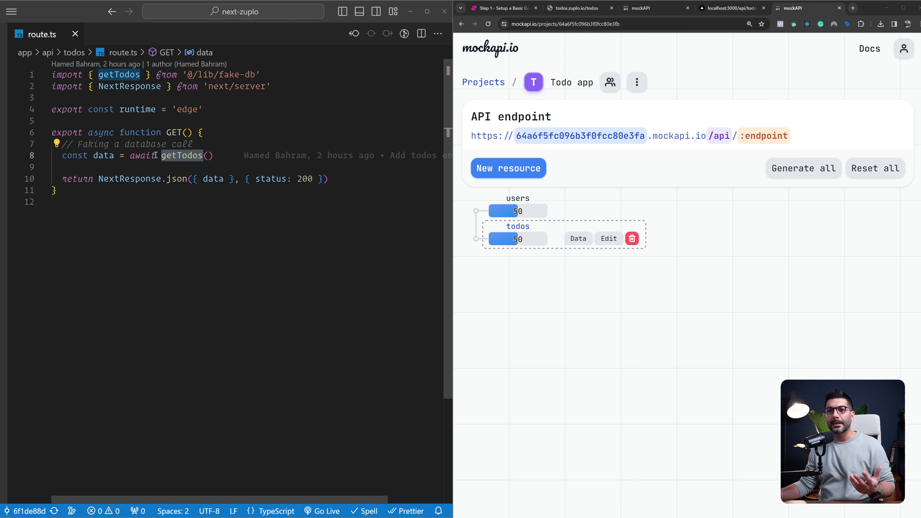
double_click(100, 159)
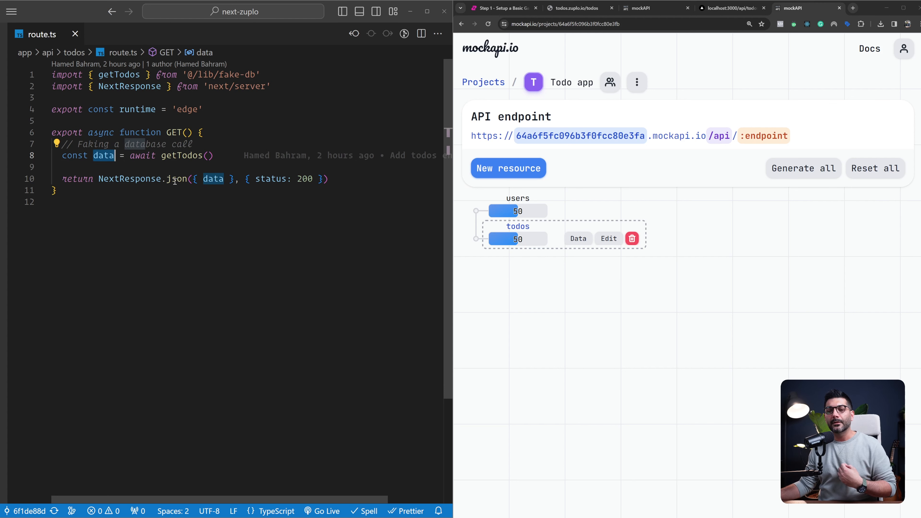
left_click_drag(174, 180, 245, 180)
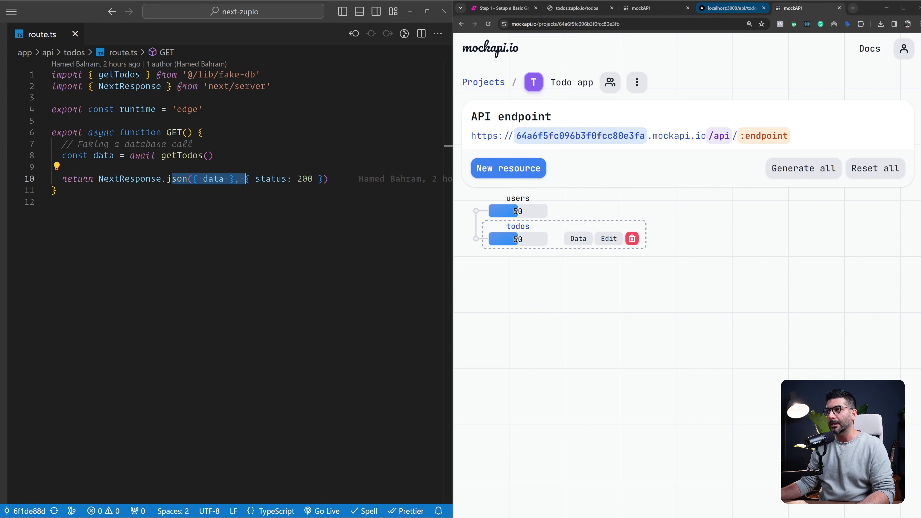
left_click(737, 8)
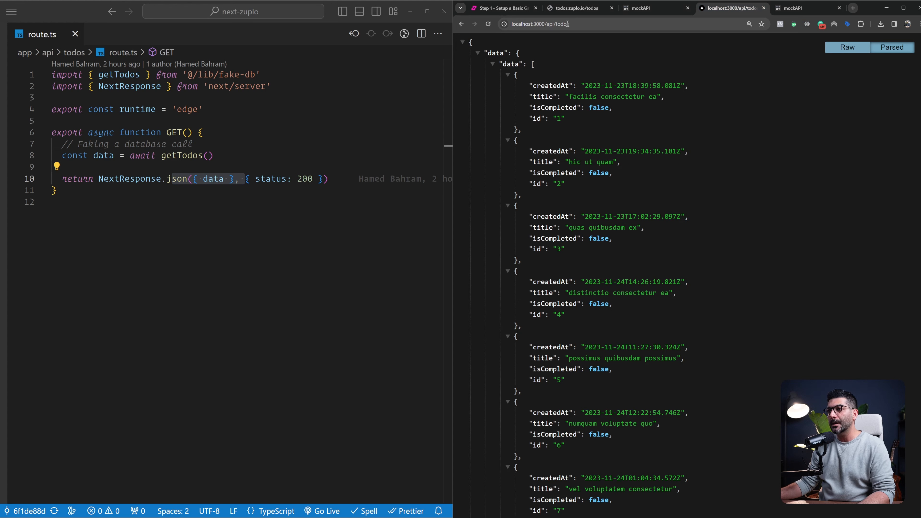
left_click(577, 24)
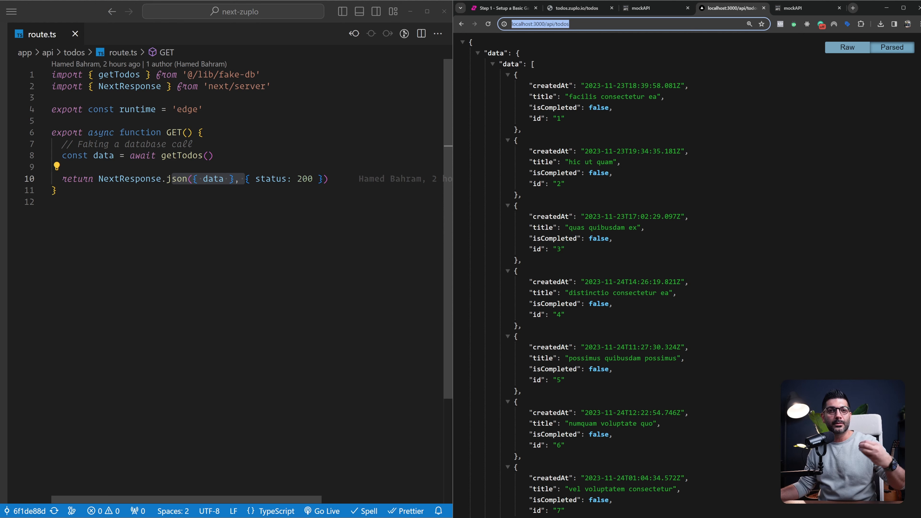
Declare headersList = headers() at the start of the todos route's GET handler and import headers from 'next/headers'
left_click(265, 133)
key("Return")
key("Return")
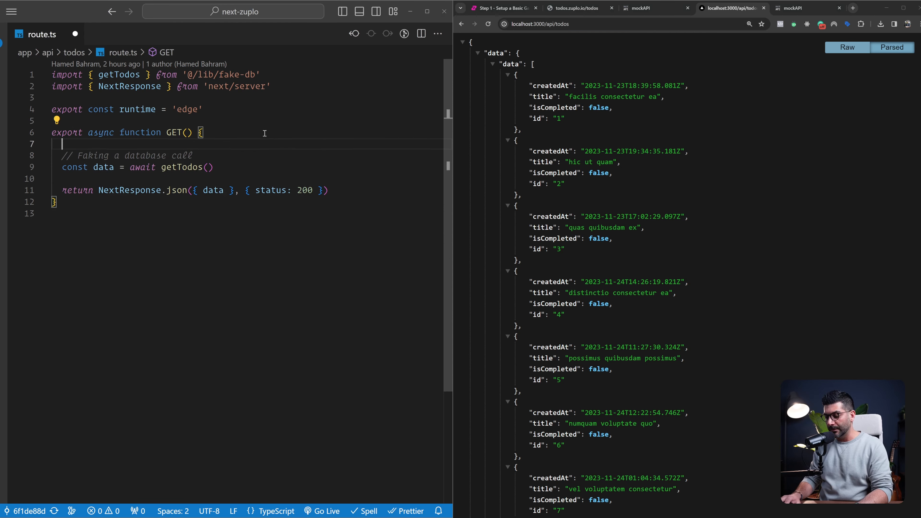
key("Return")
key("Up")
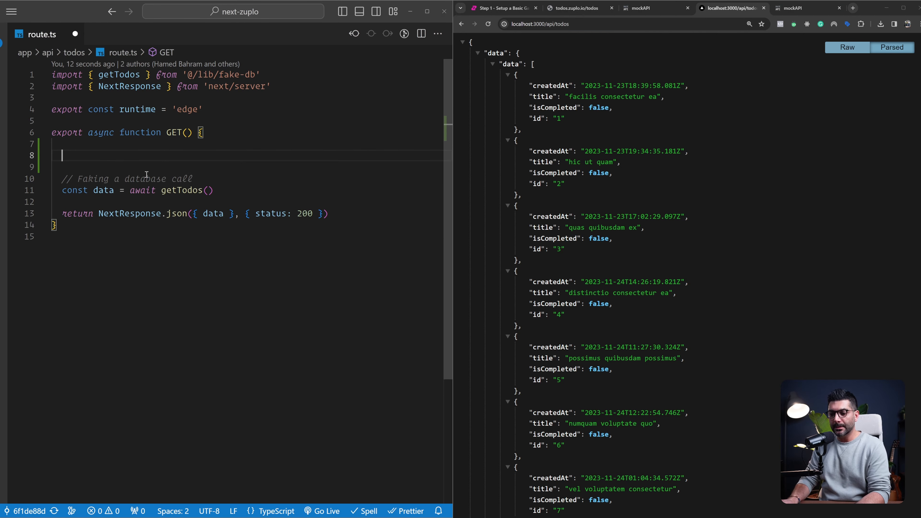
type("const header")
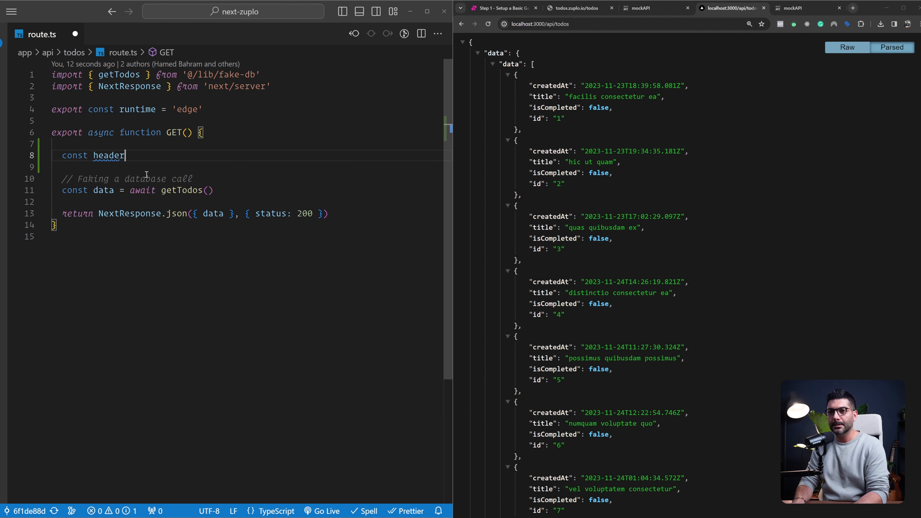
type("sList")
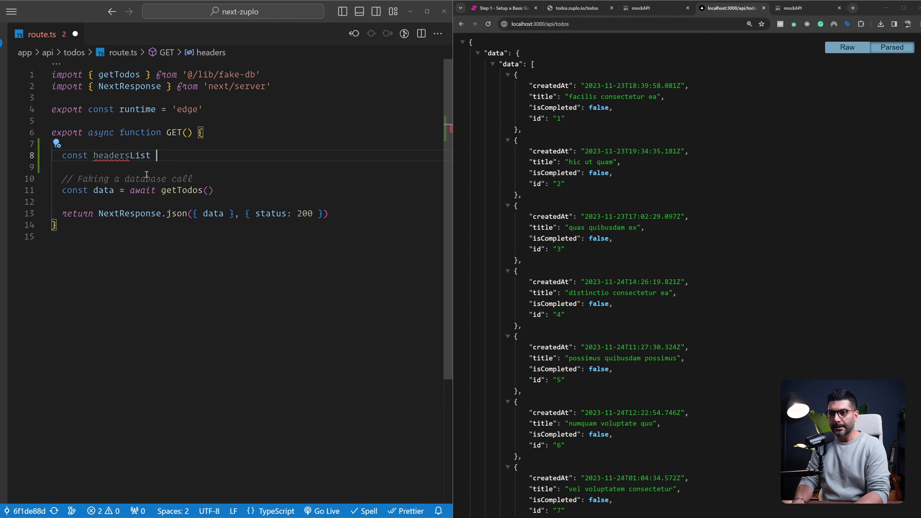
type(" = header")
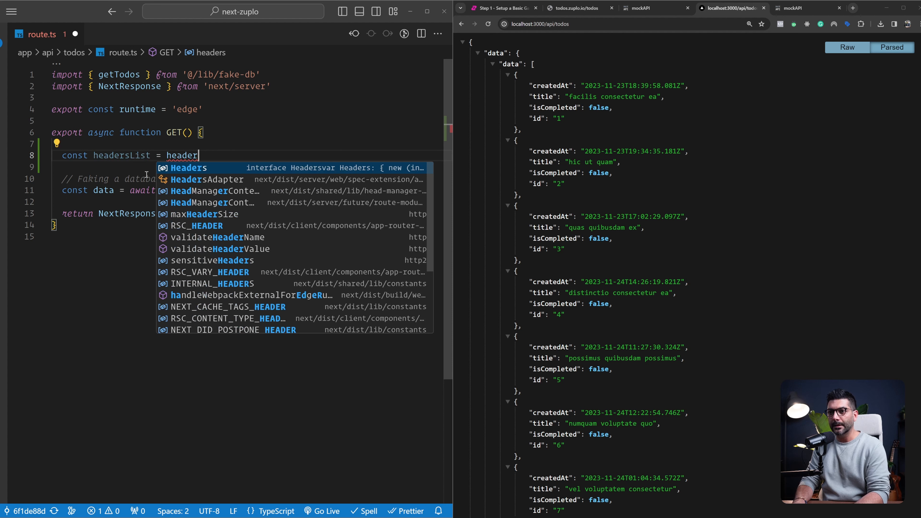
type("s(")
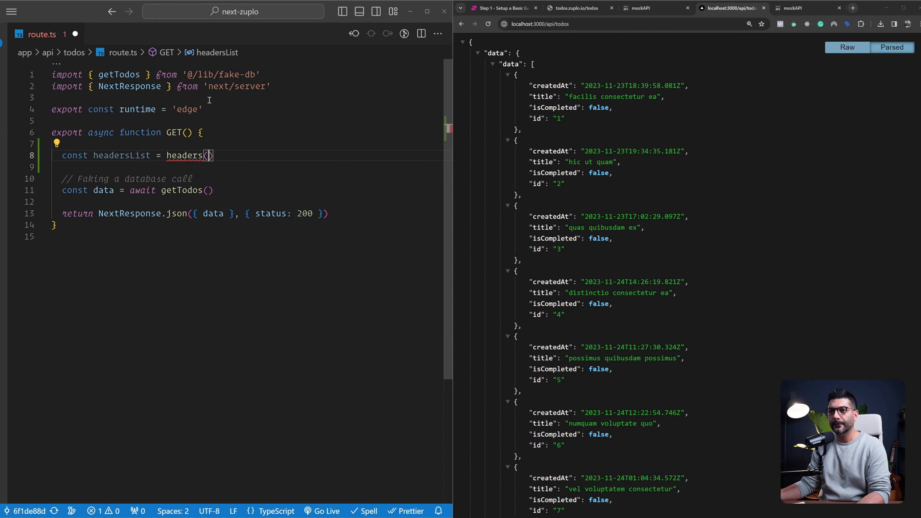
key("Return")
type("import { headers } from 'next/headers'")
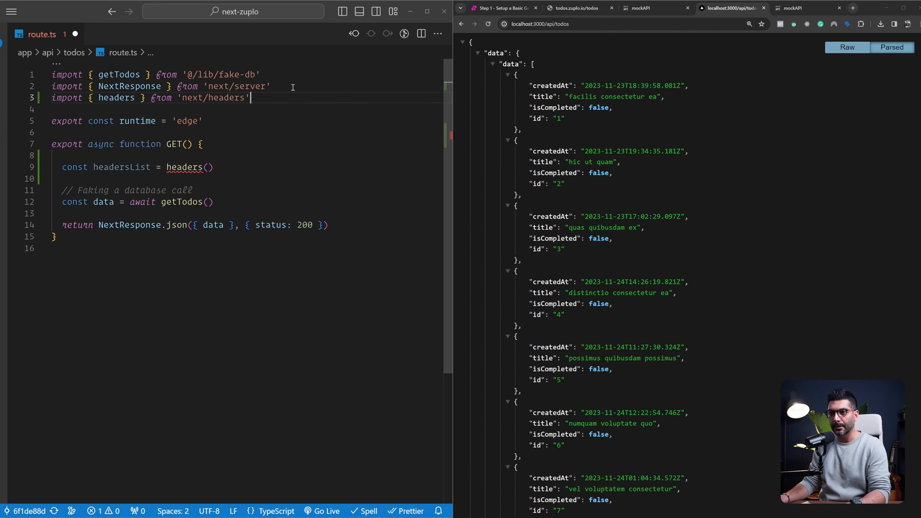
Below headersList, declare a constant named secret that reads the 'secret-key' header with headersList.get
left_click(254, 167)
key("Return")
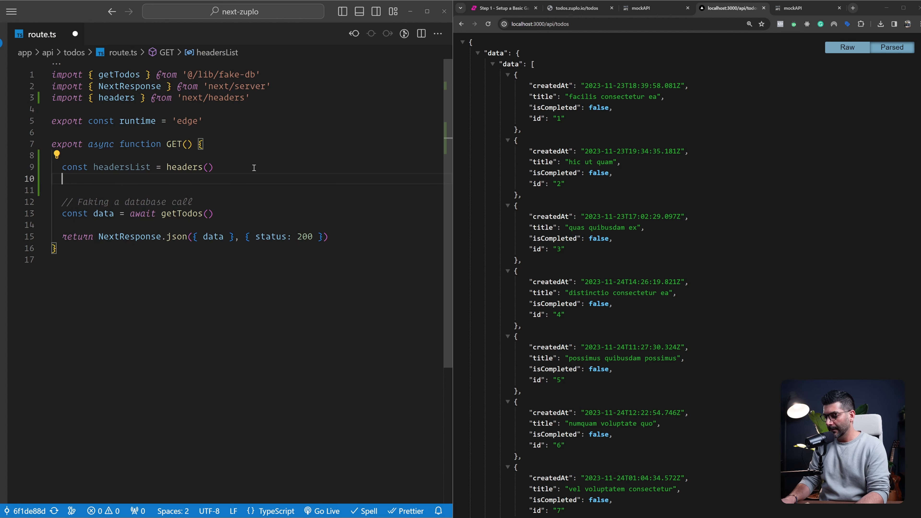
type("const secret = ")
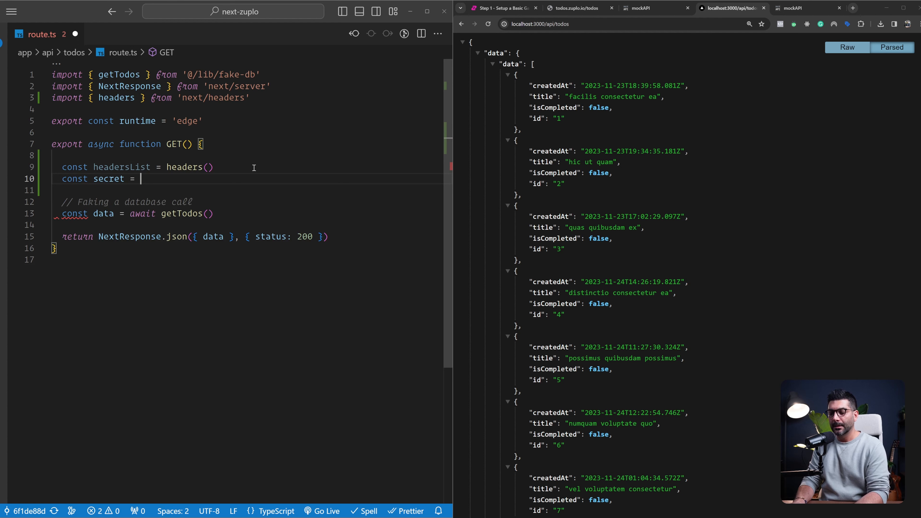
type("head")
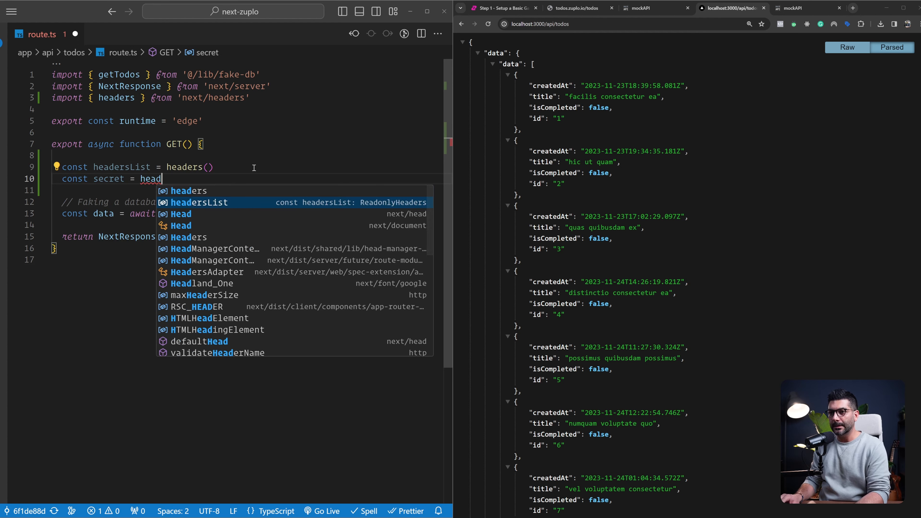
key("Tab")
type(".get(")
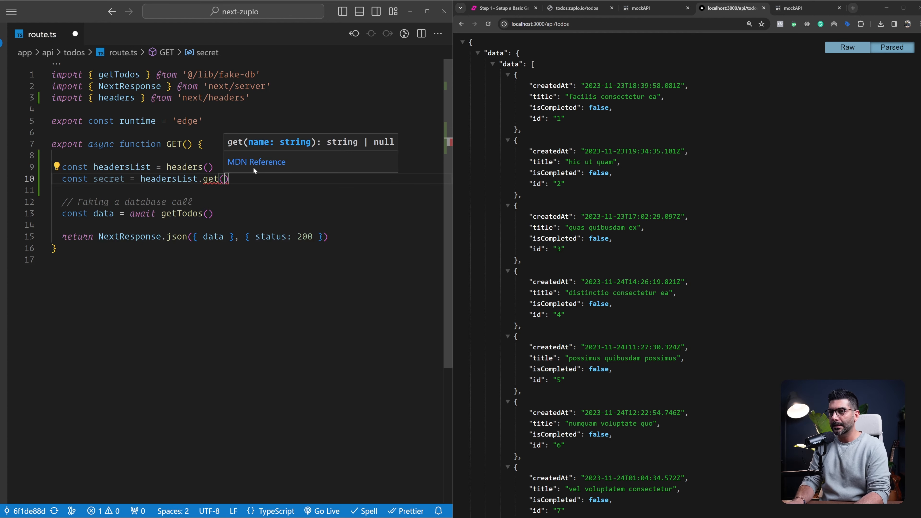
type("'sec")
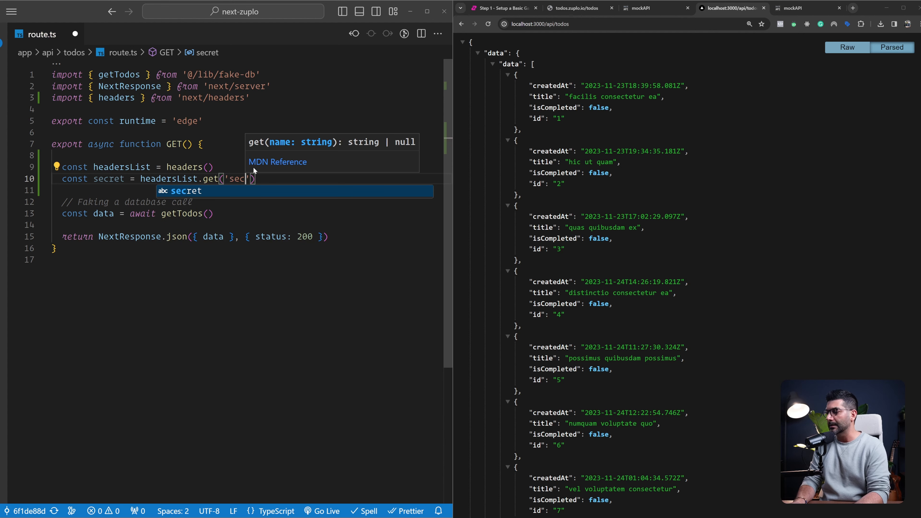
type("ret")
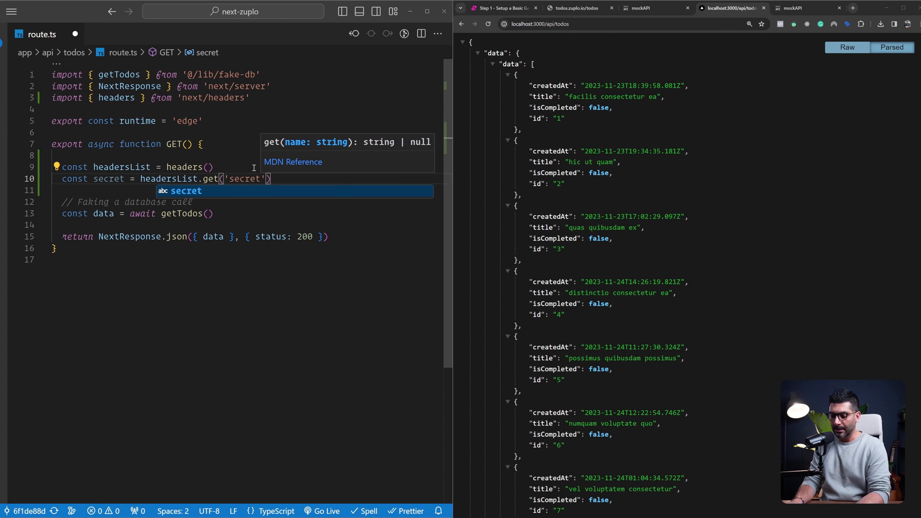
type("-key')")
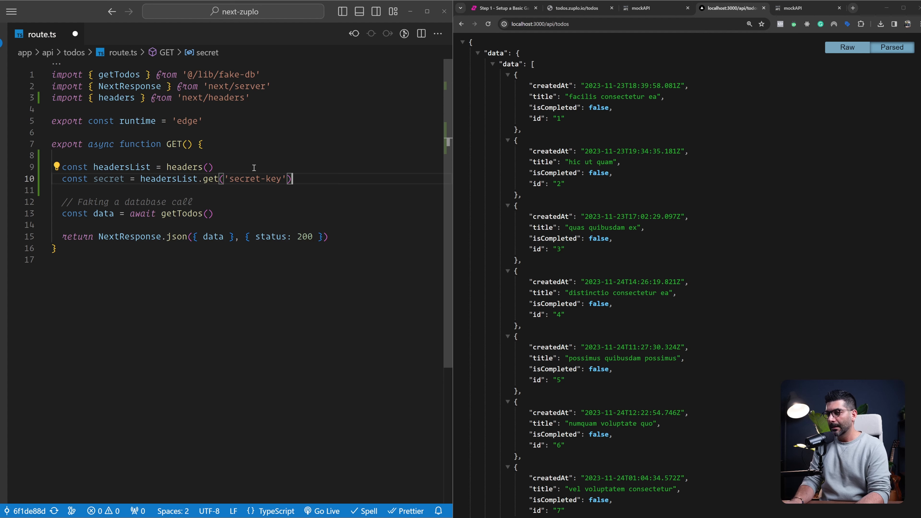
Below the secret constant, add an if block that checks whether secret !== process.env.SECRET_KEY
key("Return")
key("Return")
type("if ")
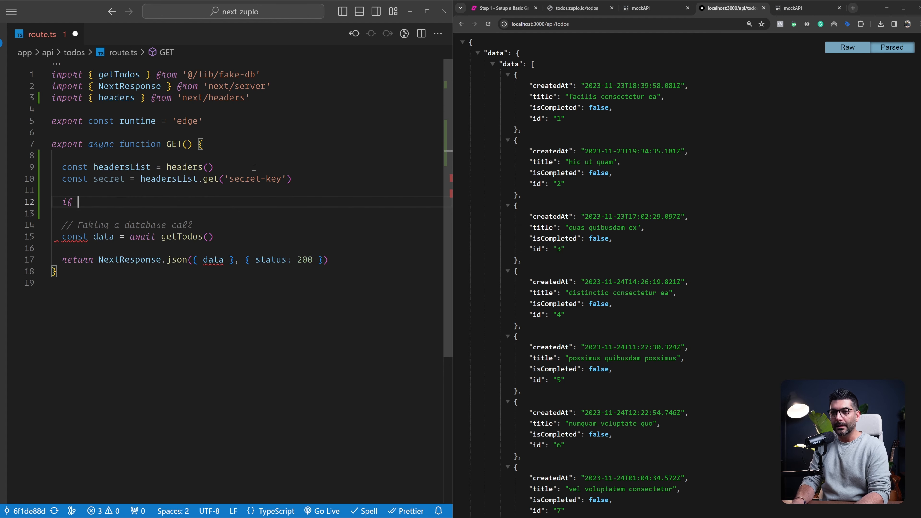
type("(secret")
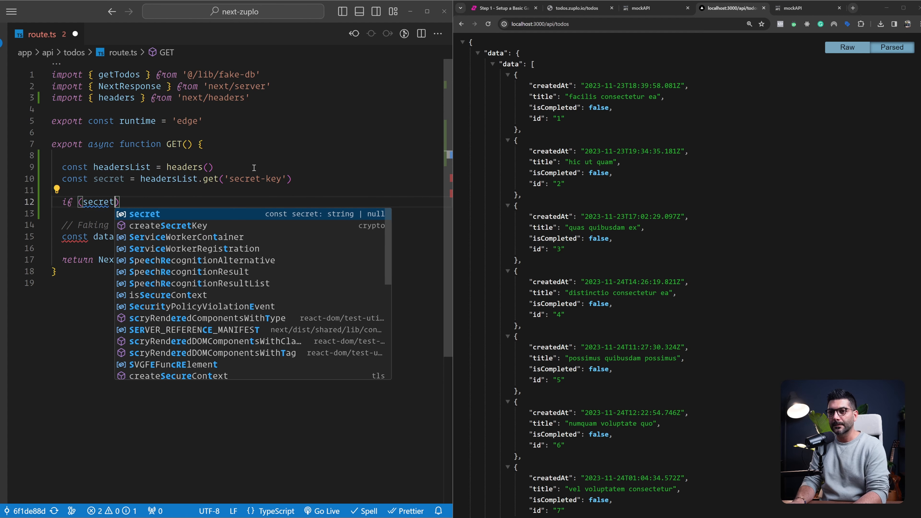
type(" !== ")
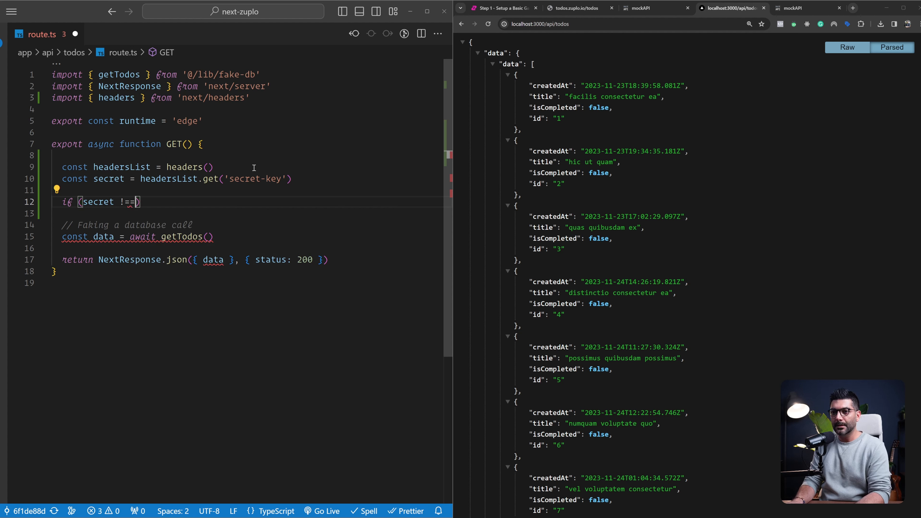
type("pr")
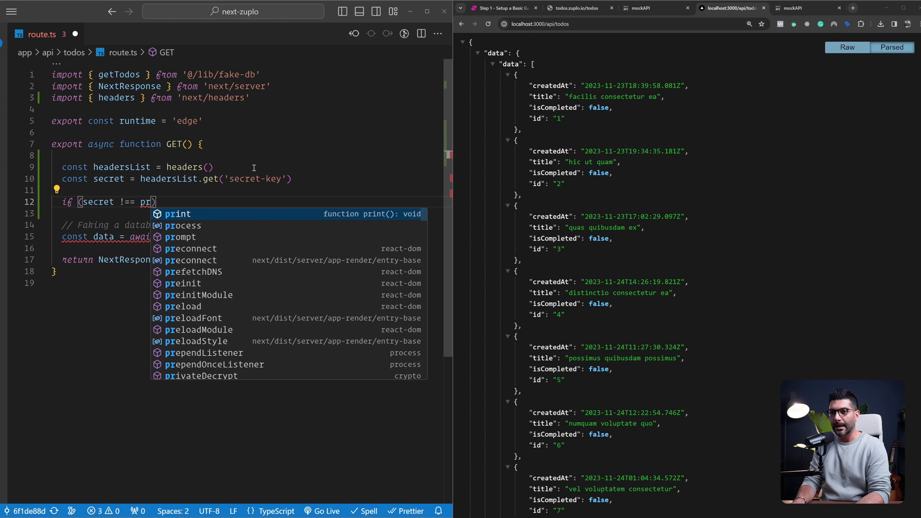
type("ocess.e")
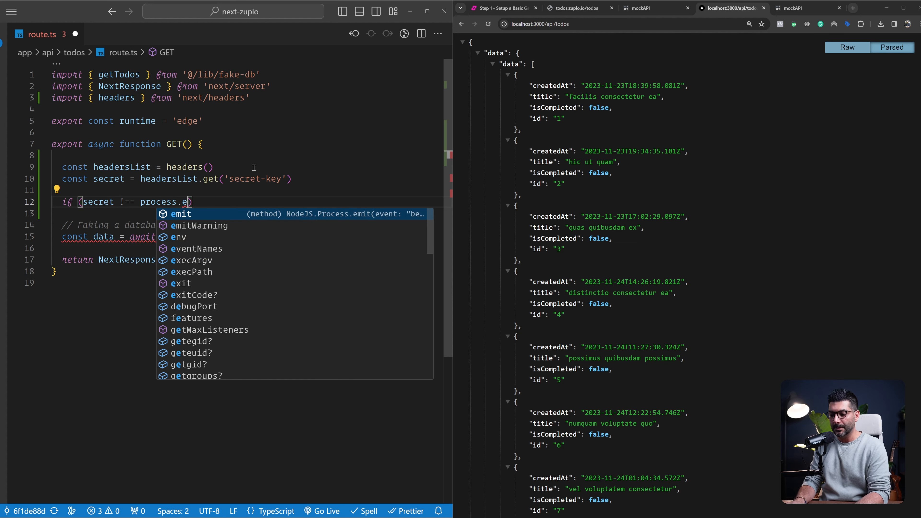
type("nv.SEC")
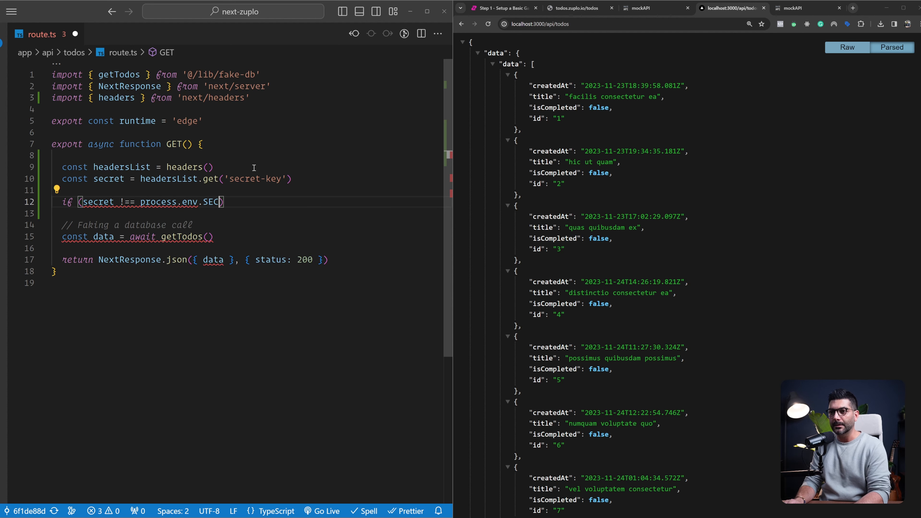
type("RET")
type("_KEY")
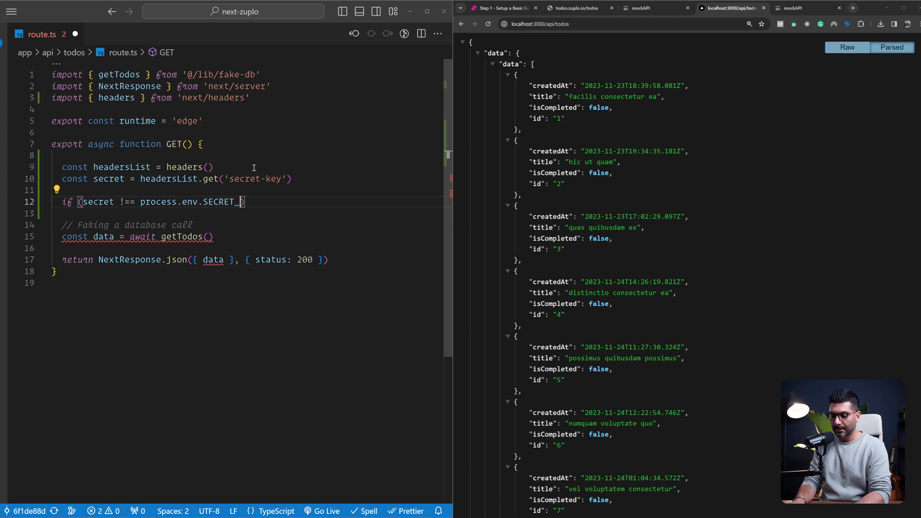
key("End")
type("{")
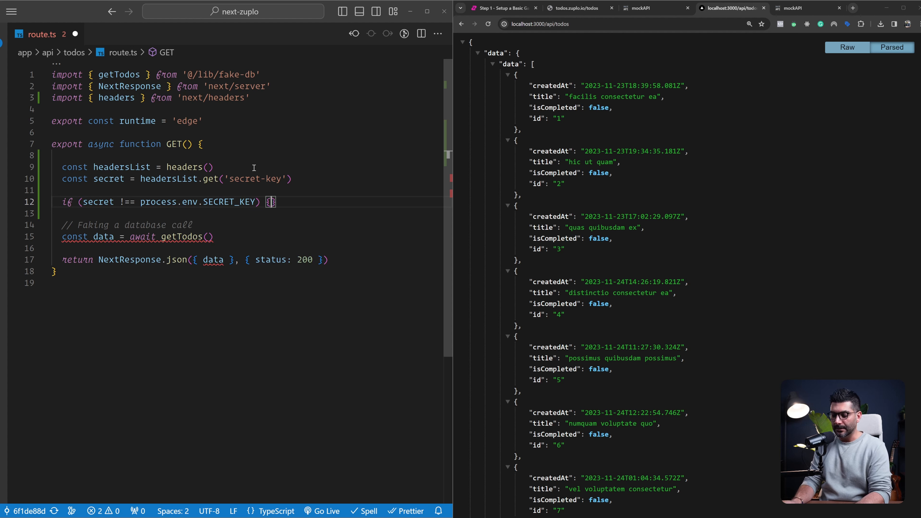
Inside the if block, return NextResponse.json with a body object whose message is 'Unauthorized'
key("Return")
type("re")
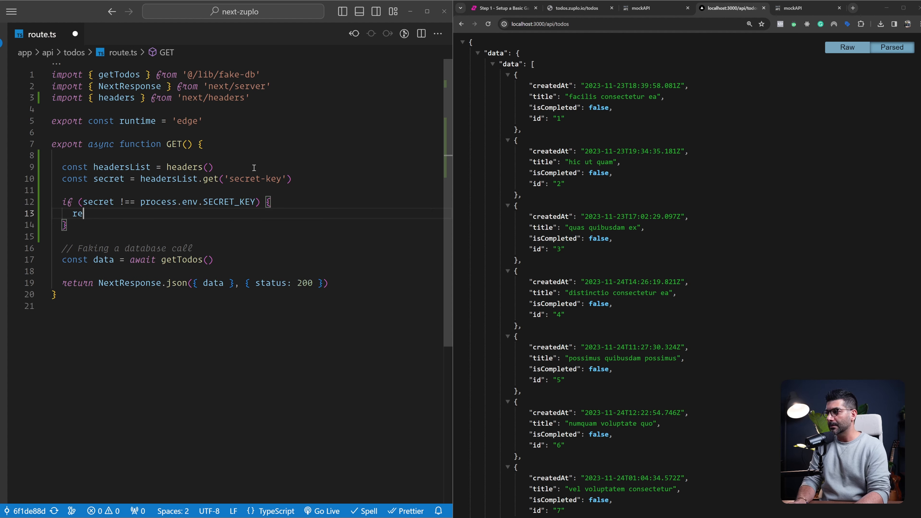
type("turn Next")
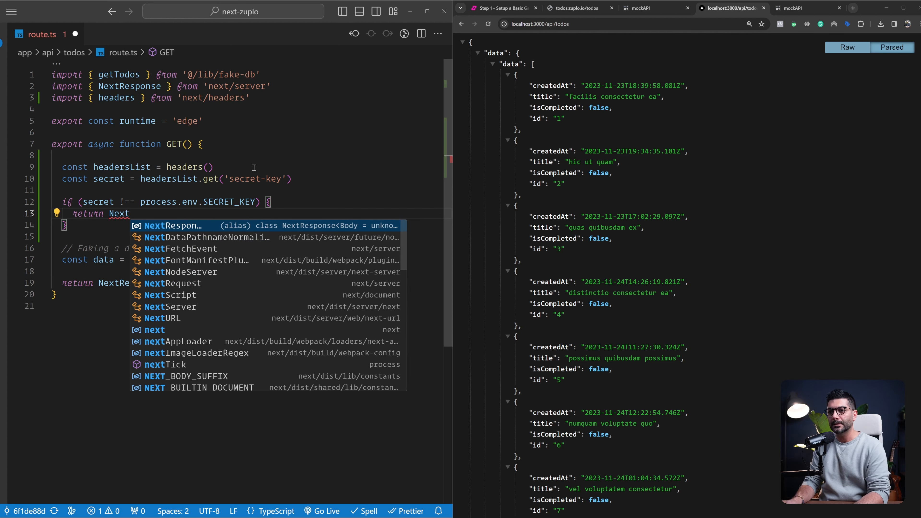
key("Tab")
type(".json")
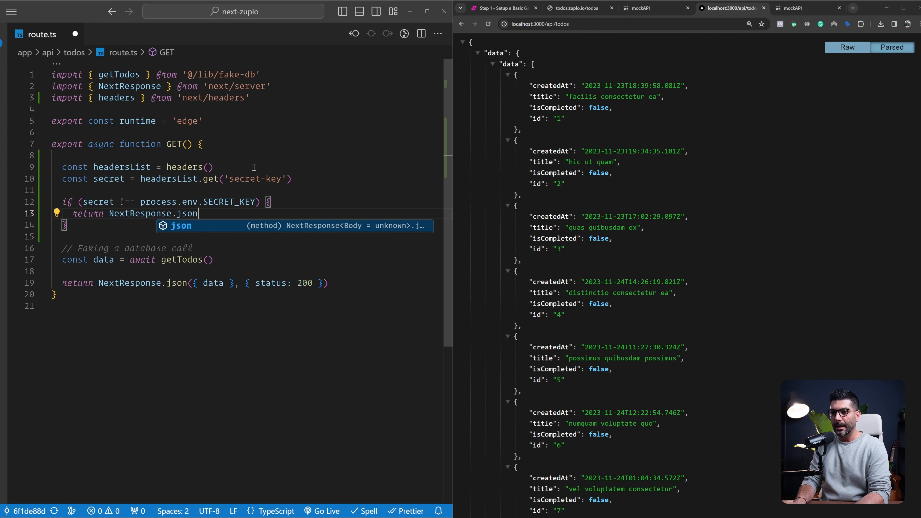
type("({messa")
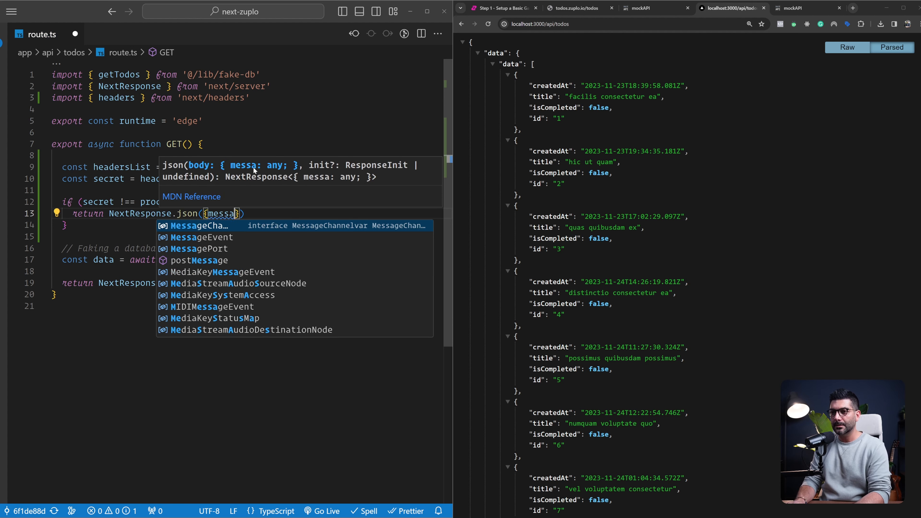
type("ge: '")
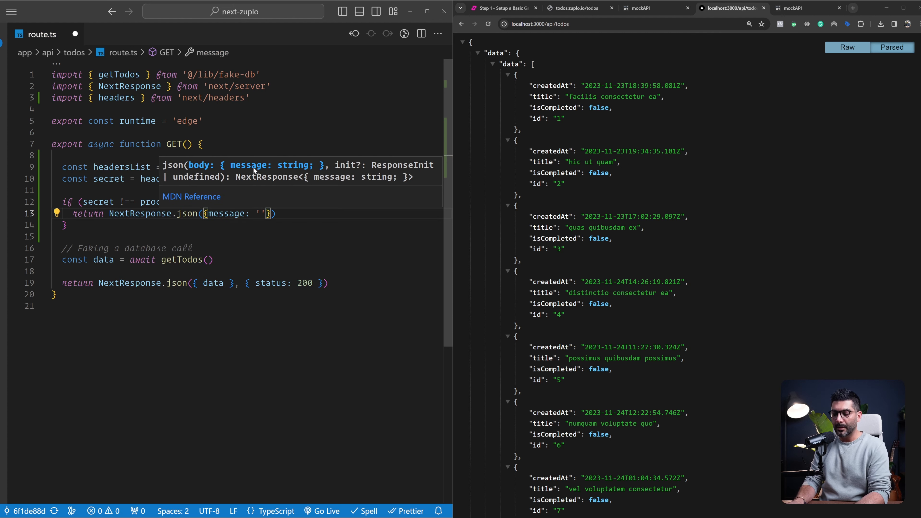
type("Unauth")
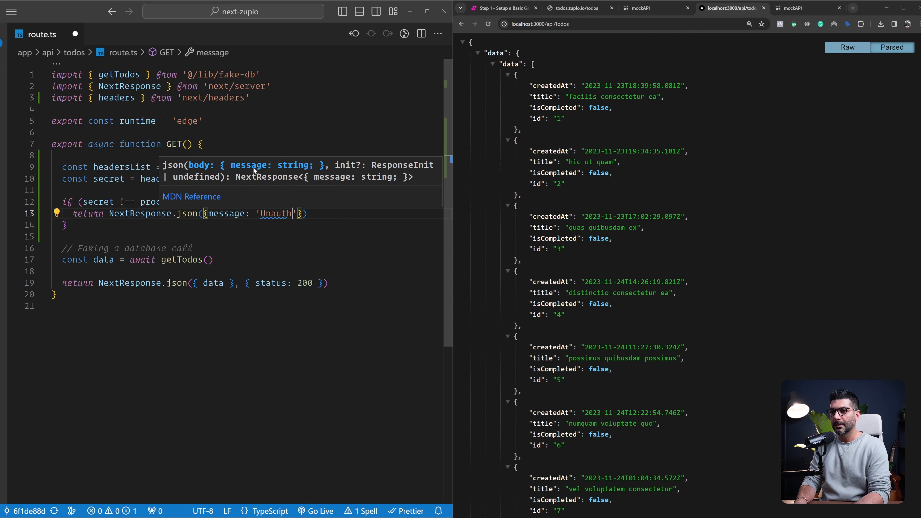
type("orized'")
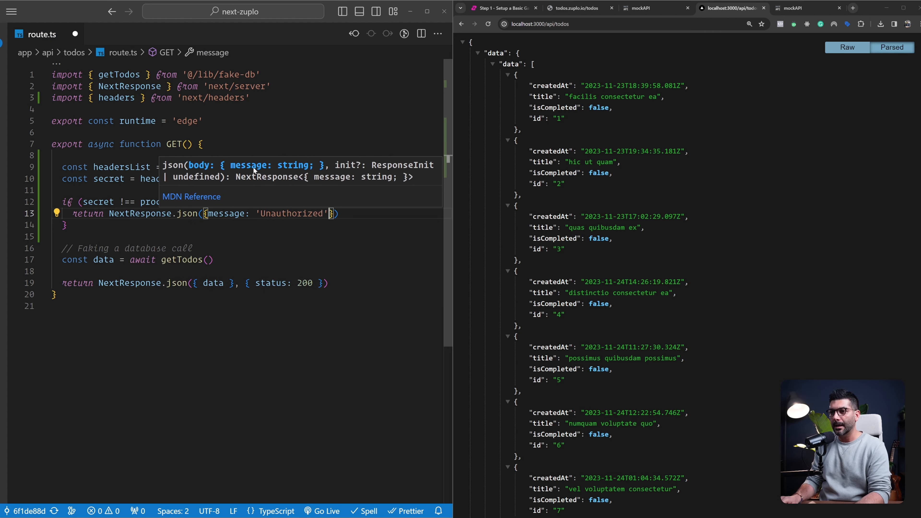
type("}, ")
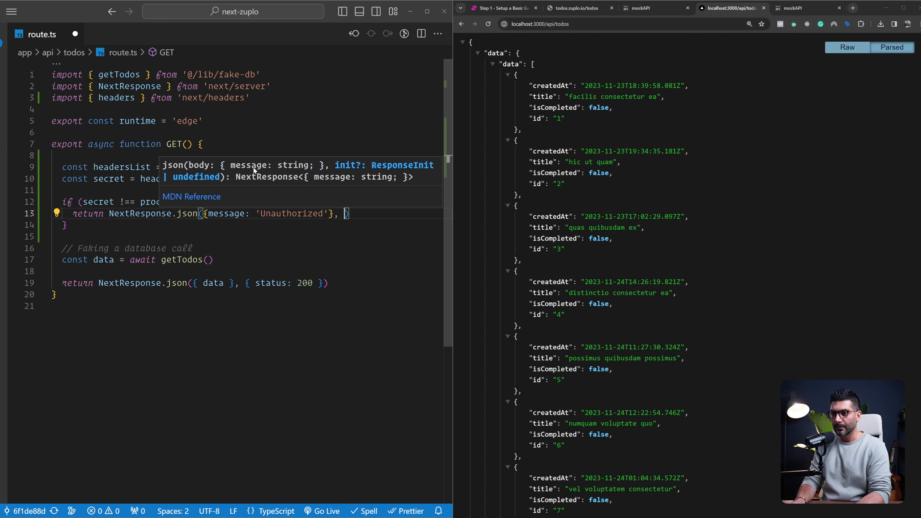
type("{status")
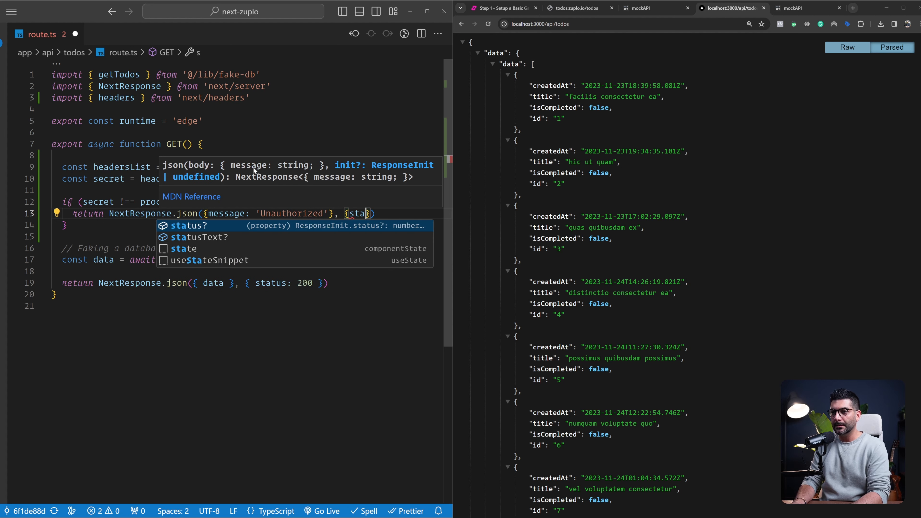
Give the Unauthorized response an options object with status: 401 and save route.ts
key("Escape")
type(": 401")
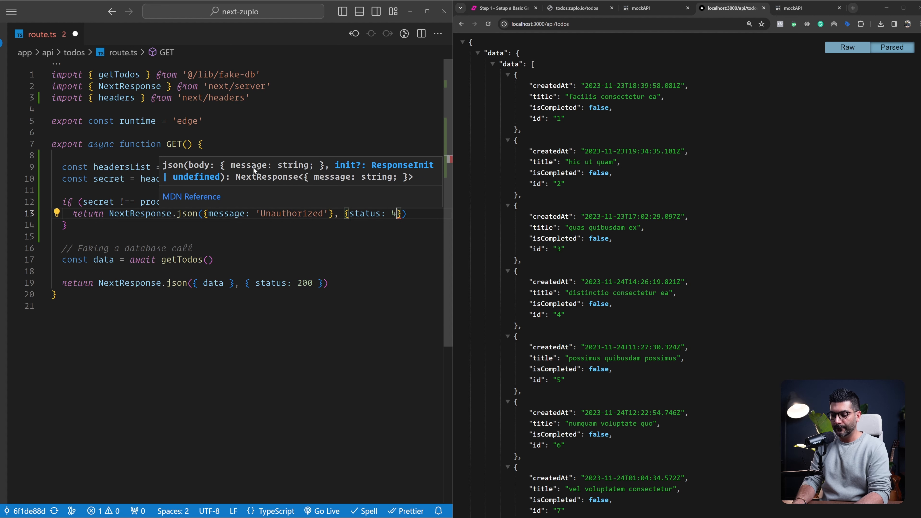
key("ctrl+s")
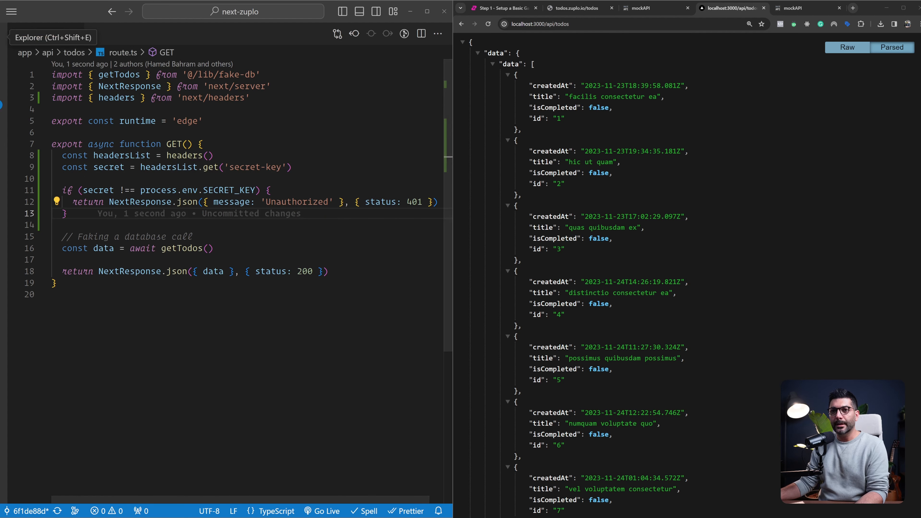
Add an empty SECRET_KEY='' entry below MOCK_API_ENDPOINT in .env.example
key("ctrl+b")
left_click(124, 66)
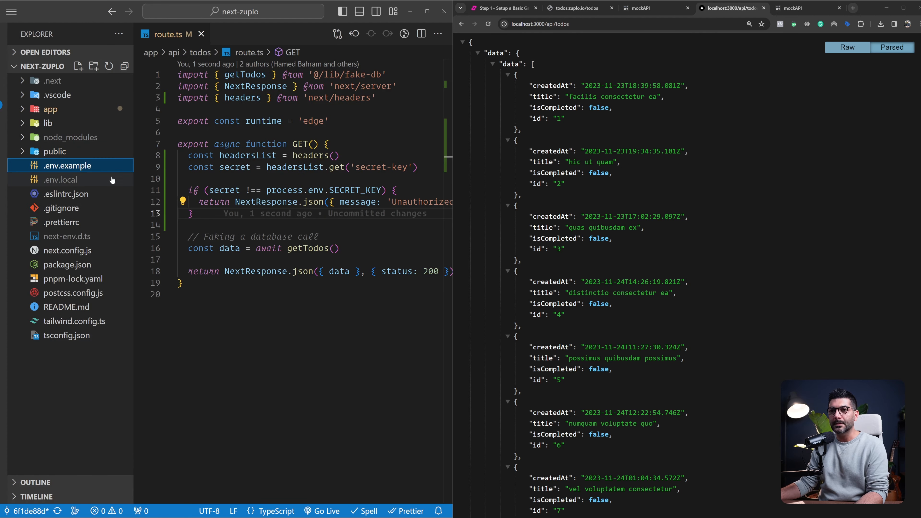
left_click(86, 169)
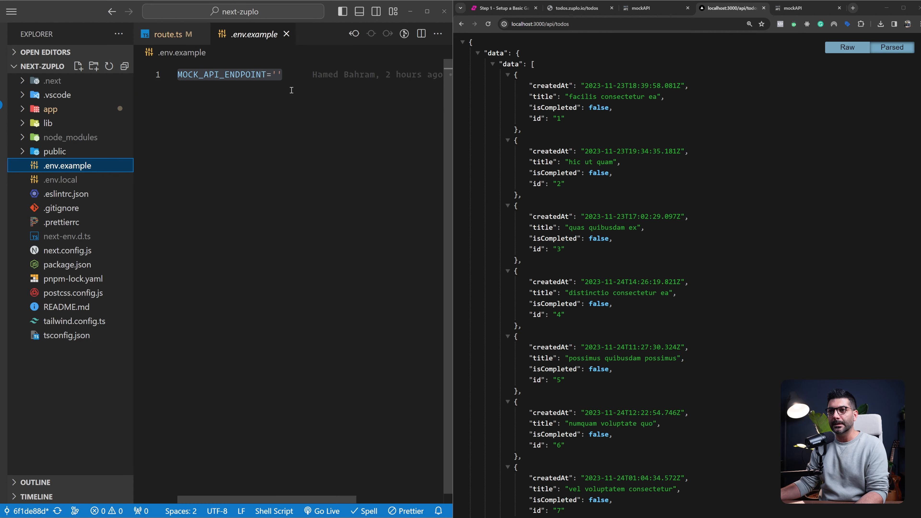
left_click(319, 105)
key("Return")
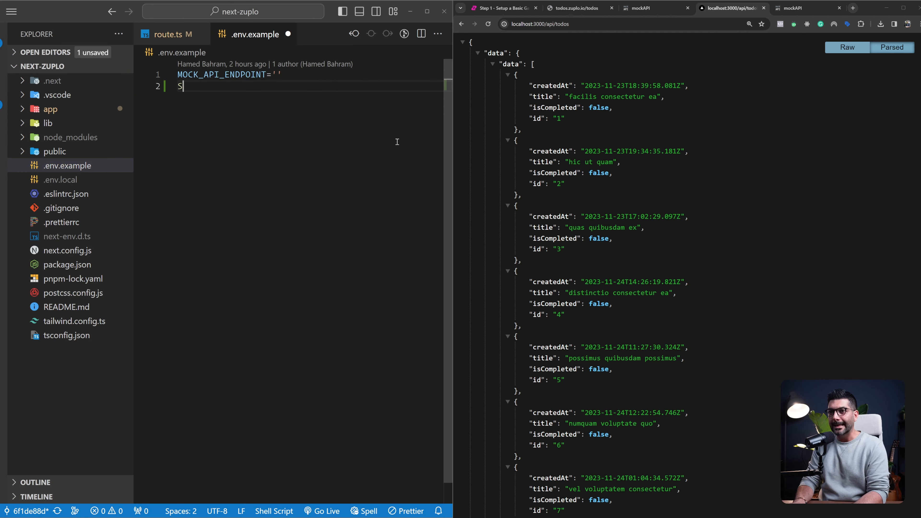
type("SECRET")
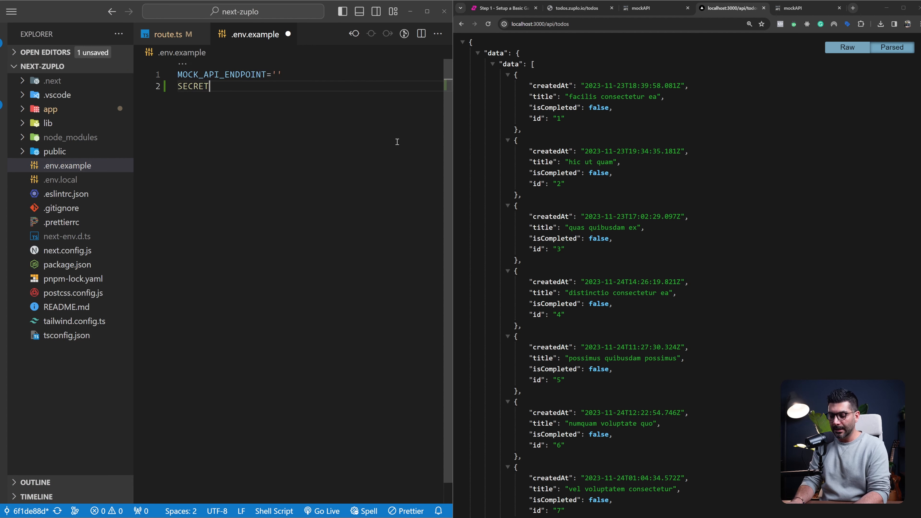
type("_KEY=''")
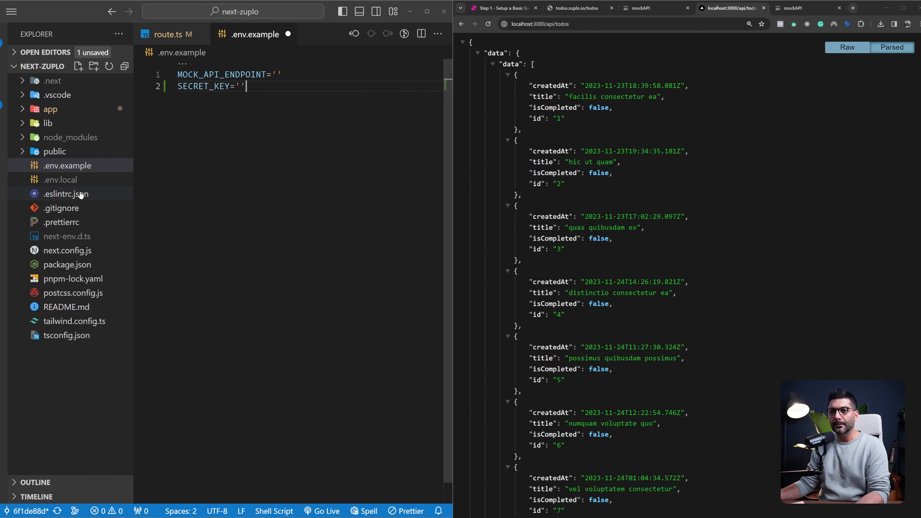
Open .env.local, examine its SECRET_KEY entry, and close the file
left_click(77, 181)
left_click(77, 180)
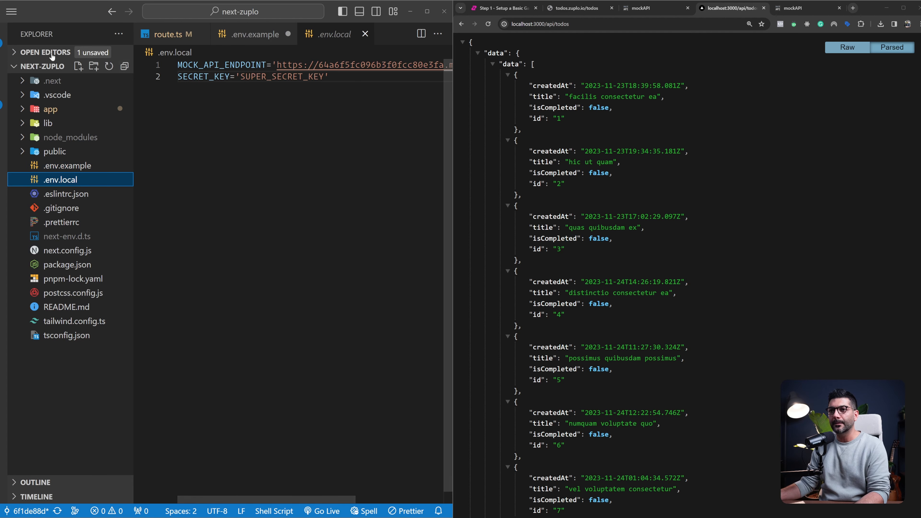
key("ctrl+b")
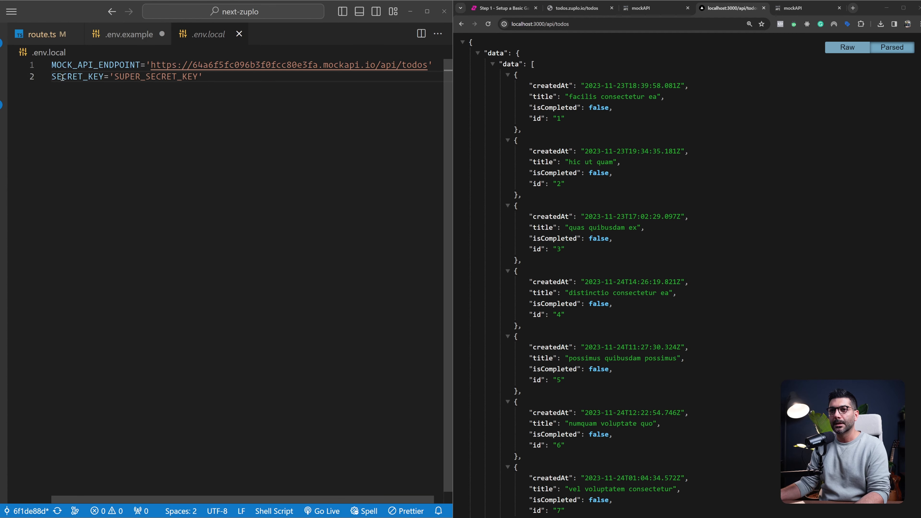
left_click_drag(53, 77, 198, 77)
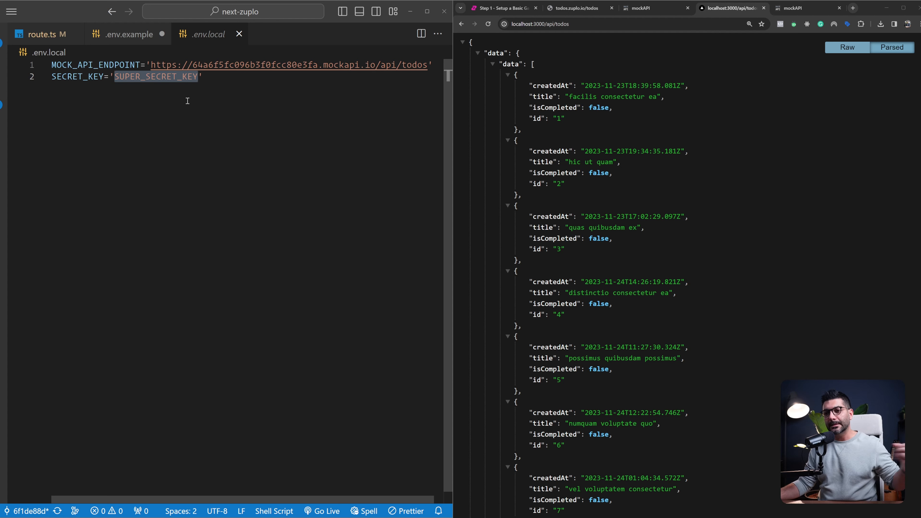
double_click(174, 82)
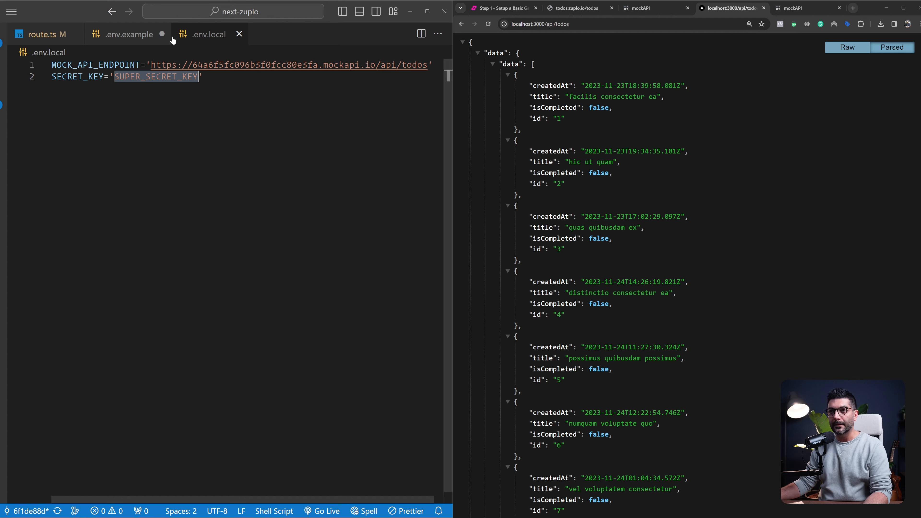
left_click(239, 33)
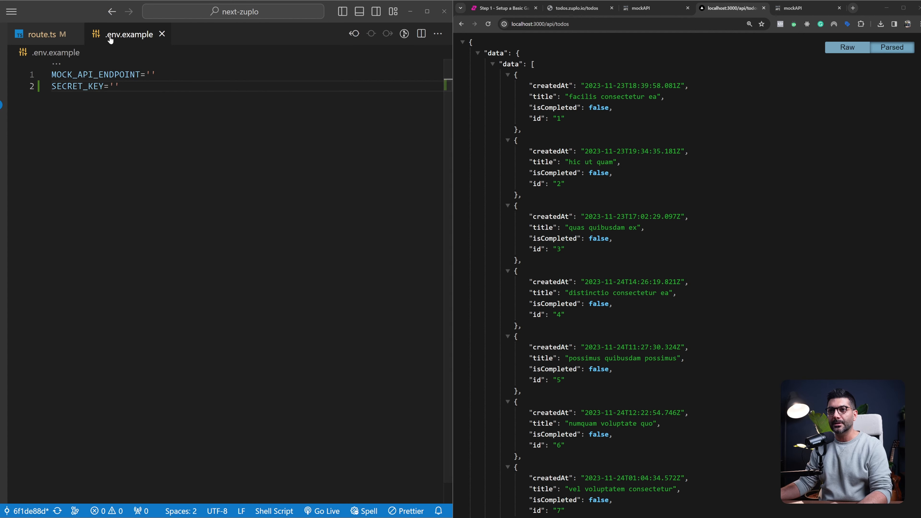
Return to route.ts and review the secret check and the todos response code that follows it
left_click(41, 34)
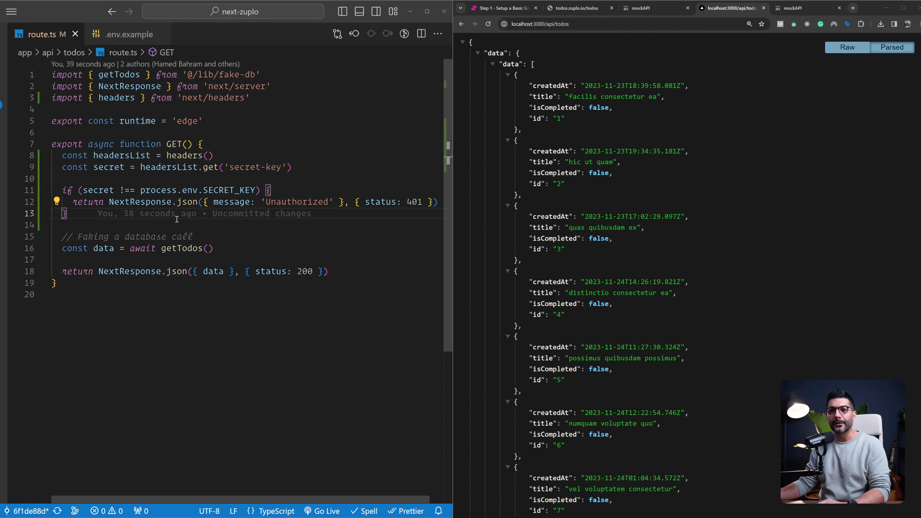
left_click_drag(114, 236, 62, 284)
left_click(94, 218)
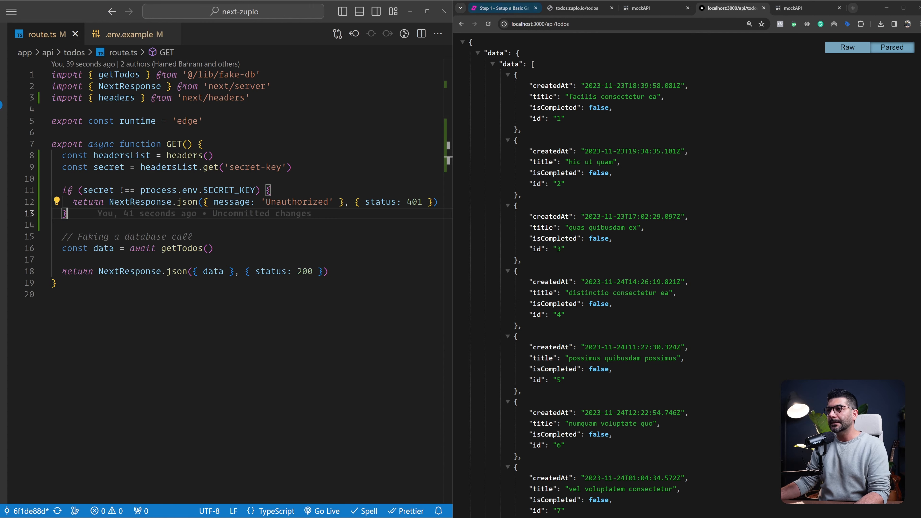
Switch to the Zuplo basic gateway guide in the browser, read its getting-started instructions, and open portal.zuplo.com in a new tab
left_click(501, 8)
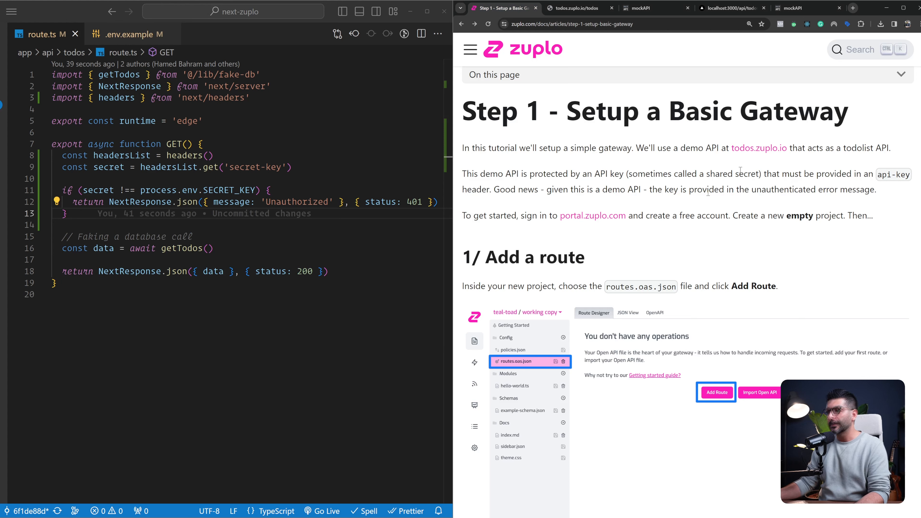
left_click_drag(495, 215, 511, 215)
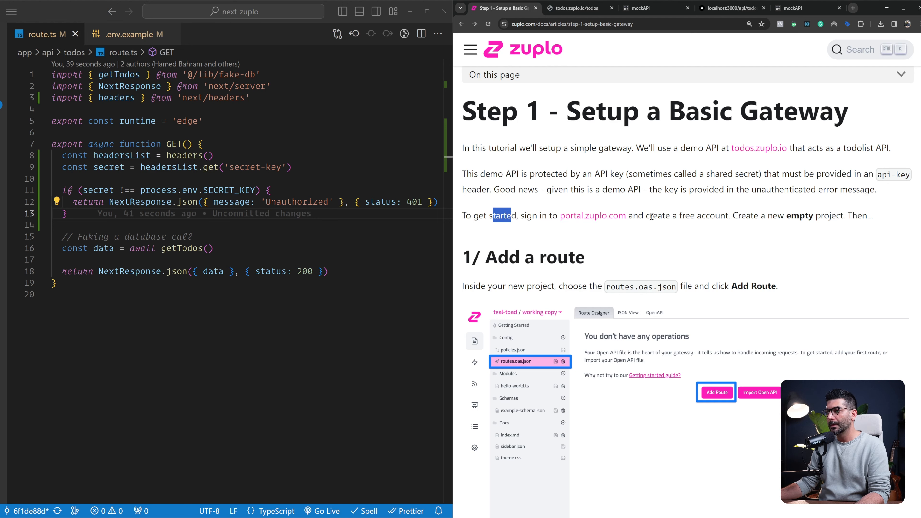
left_click_drag(650, 215, 712, 215)
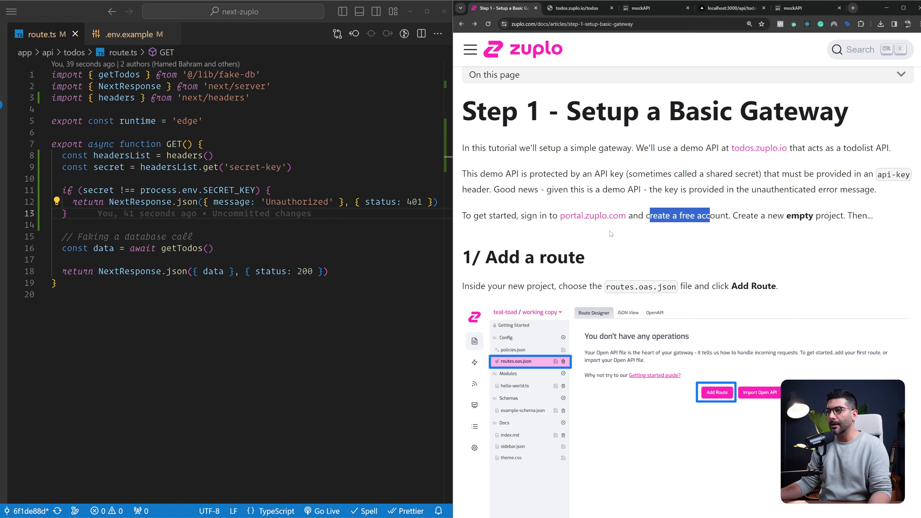
left_click_drag(785, 216, 826, 217)
middle_click(617, 217)
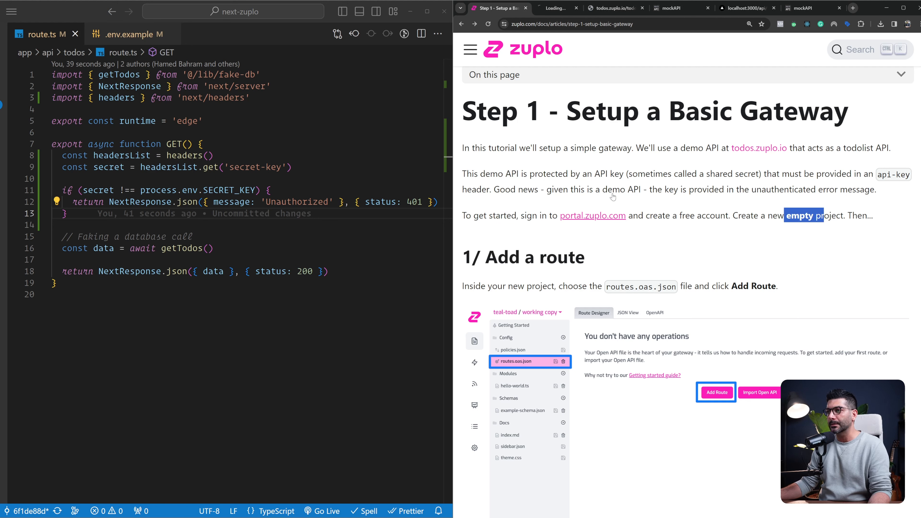
Sign up for Zuplo with a Google account and create an empty project named youtube
left_click(554, 8)
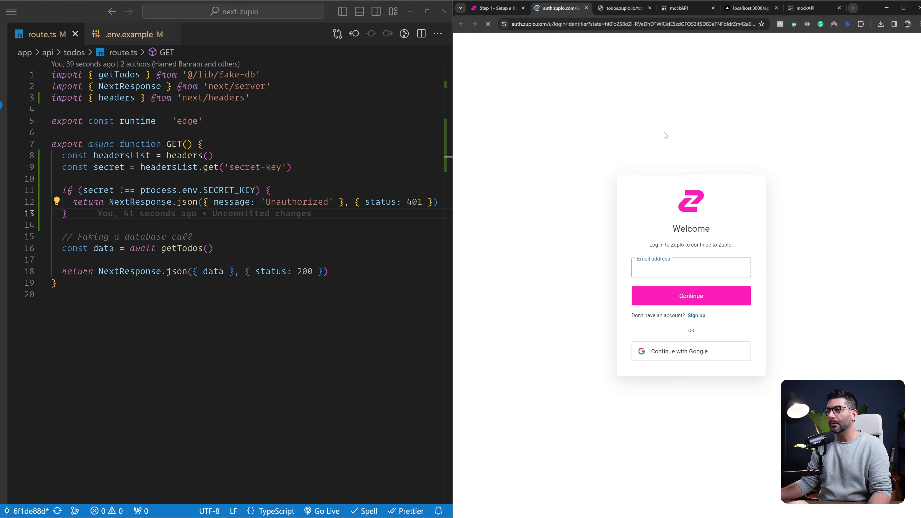
left_click(696, 316)
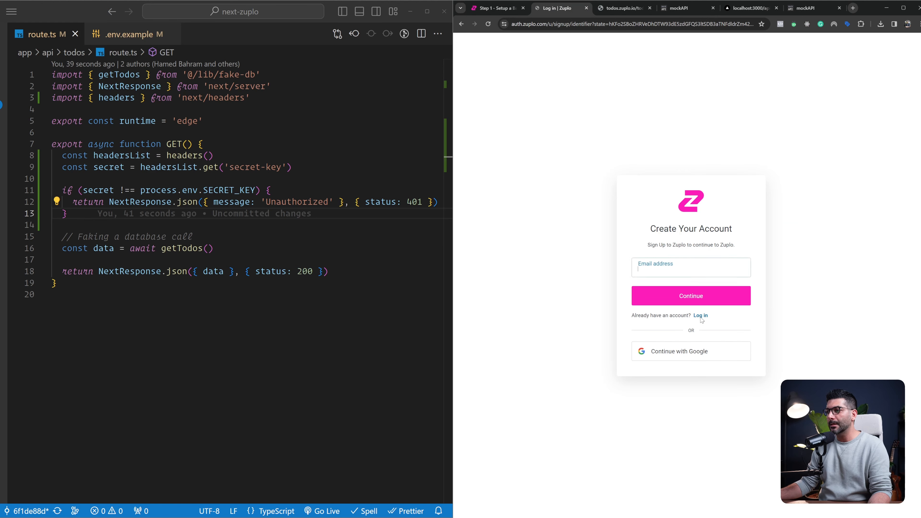
left_click(704, 352)
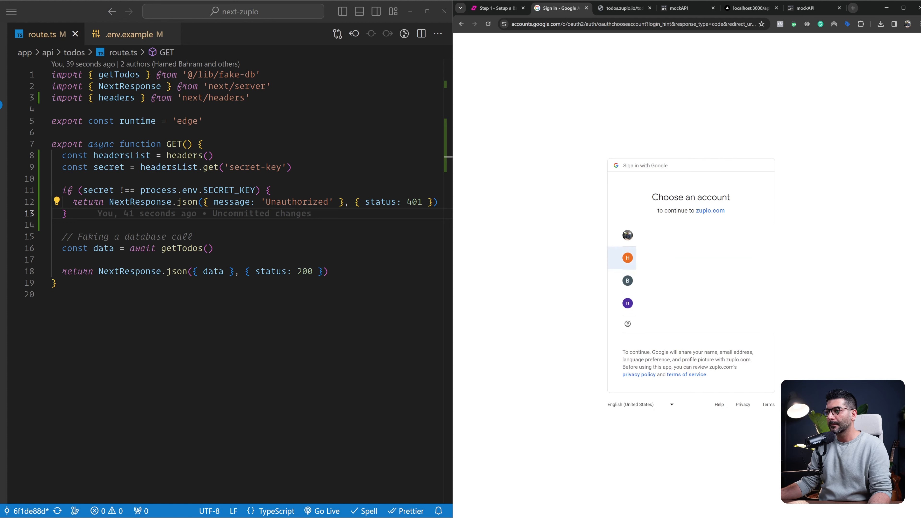
left_click(628, 257)
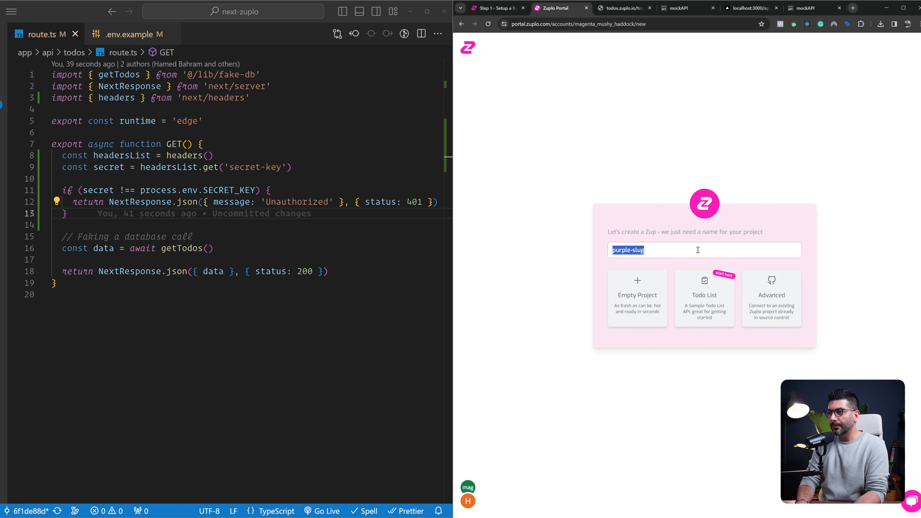
type("youtube")
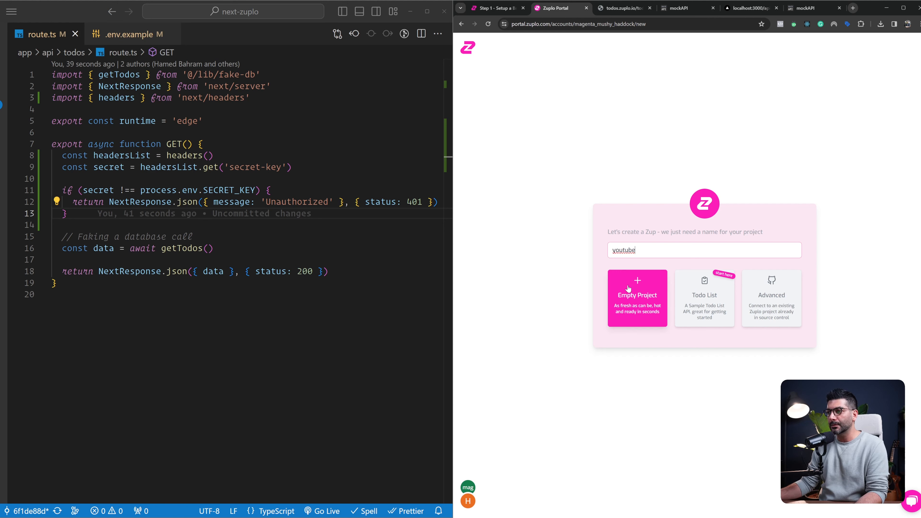
left_click(638, 304)
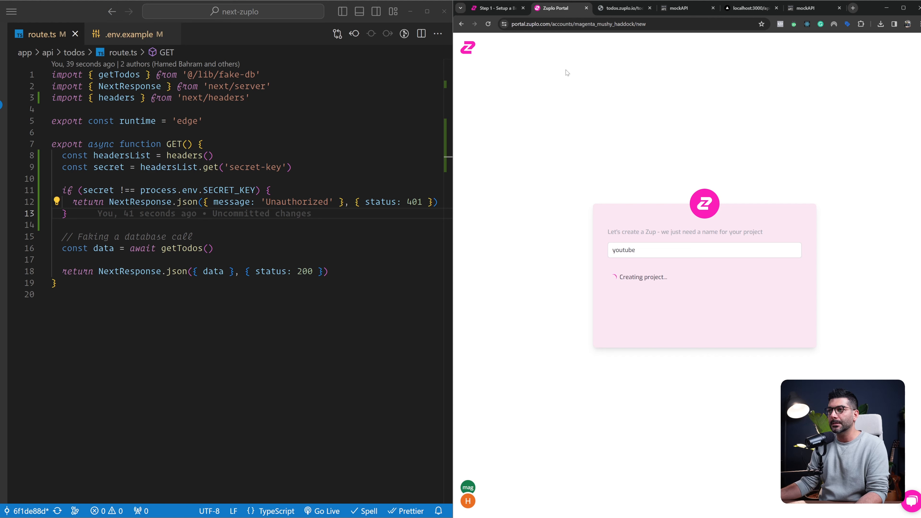
Read the guide's Add a route instructions about routes.oas.json, closing the duplicate guide tab so the Zuplo portal shows beside the guide
left_click(501, 9)
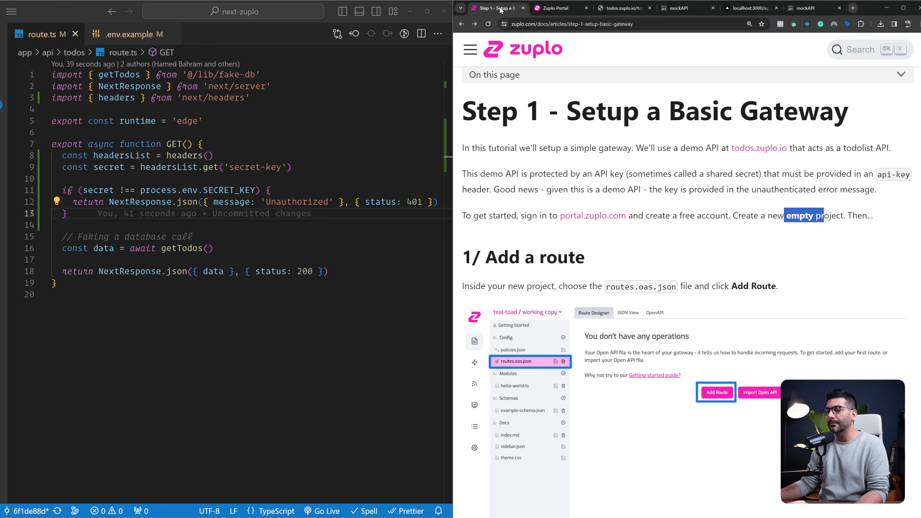
scroll(571, 245, "down", 2)
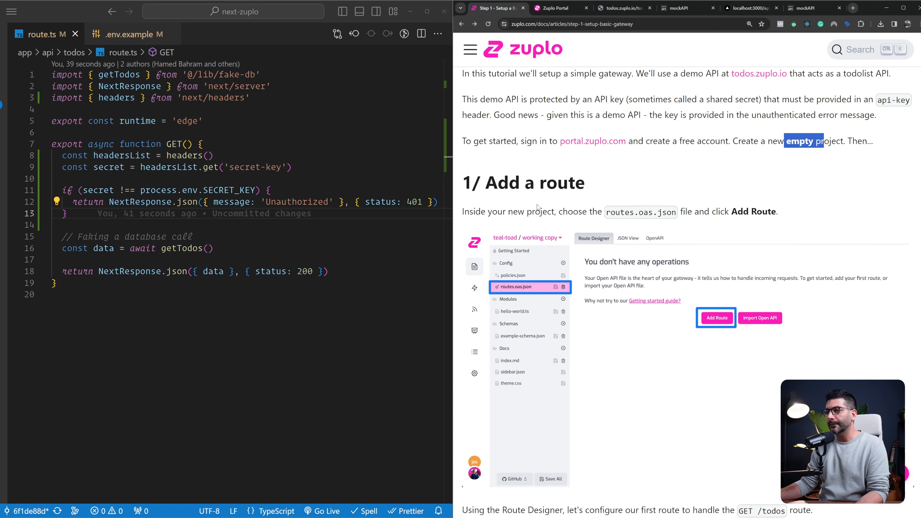
scroll(537, 206, "down", 1)
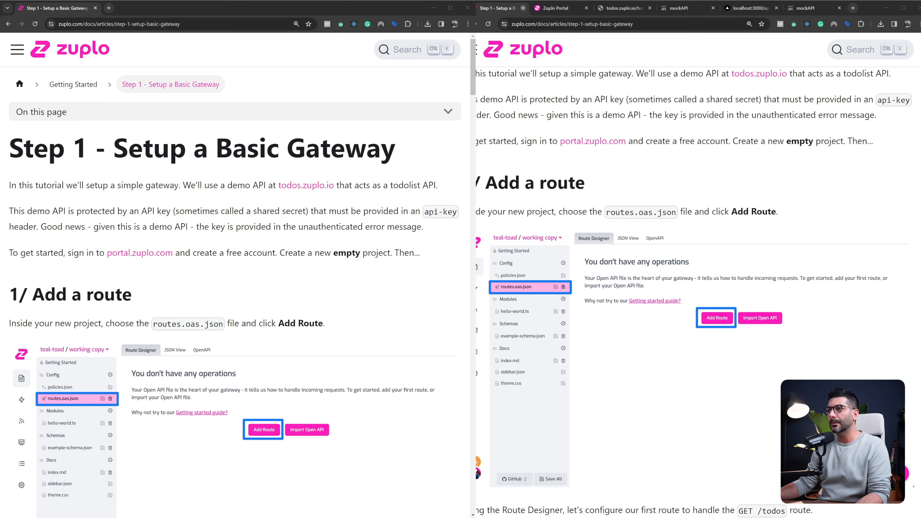
left_click(522, 8)
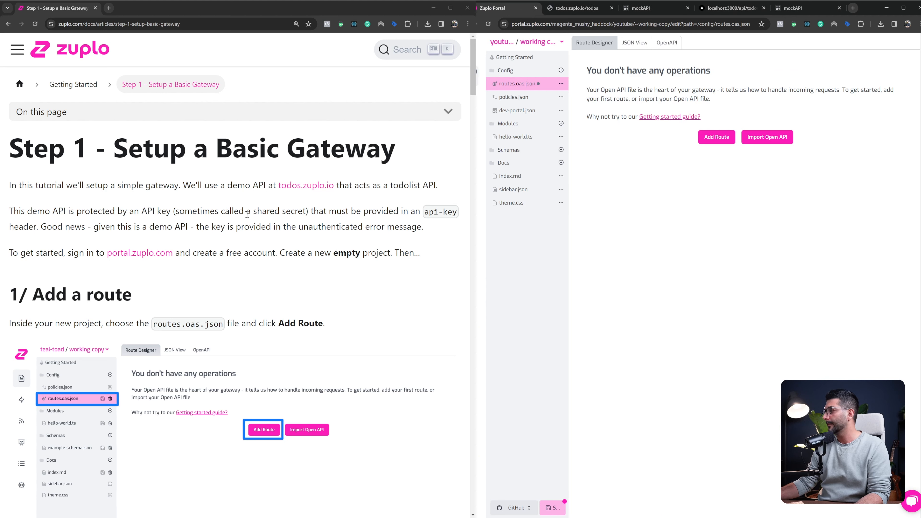
scroll(137, 206, "down", 3)
scroll(137, 206, "down", 2)
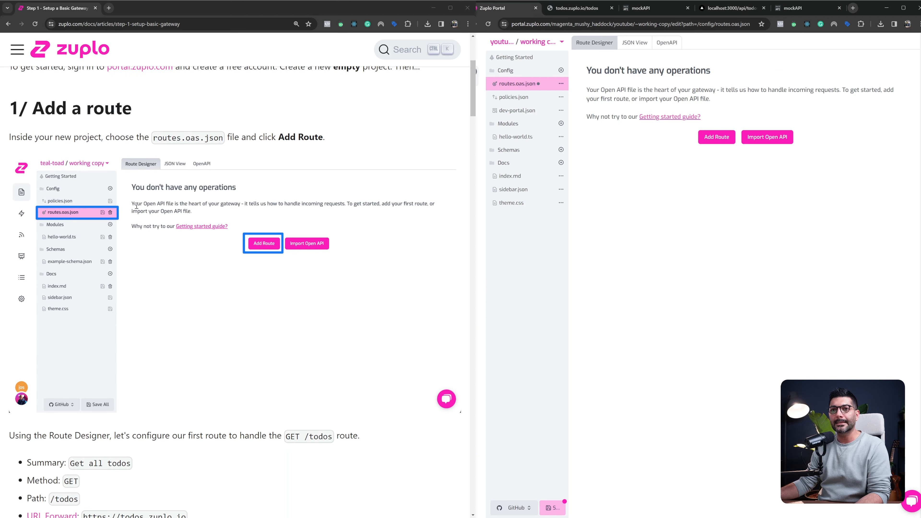
left_click_drag(152, 141, 216, 138)
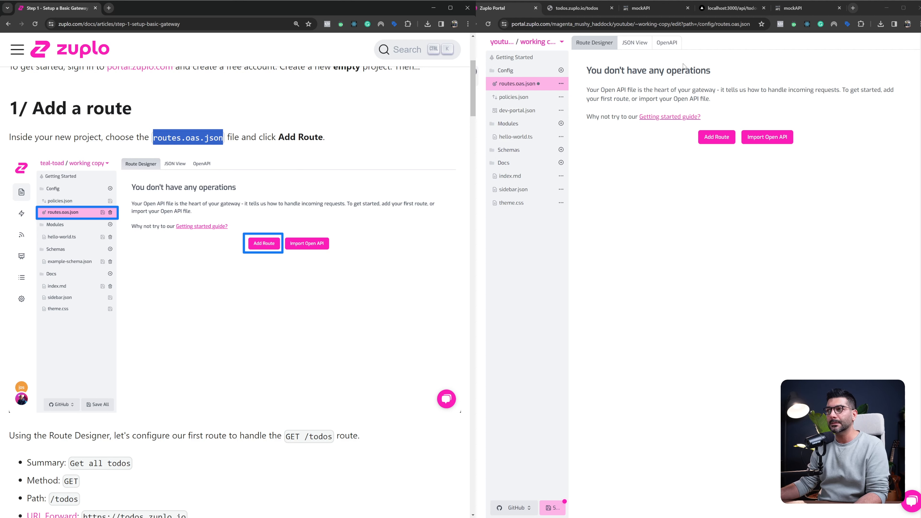
Check the OpenAPI view of routes.oas.json, then return to the Route Designer and add a new route
left_click(667, 42)
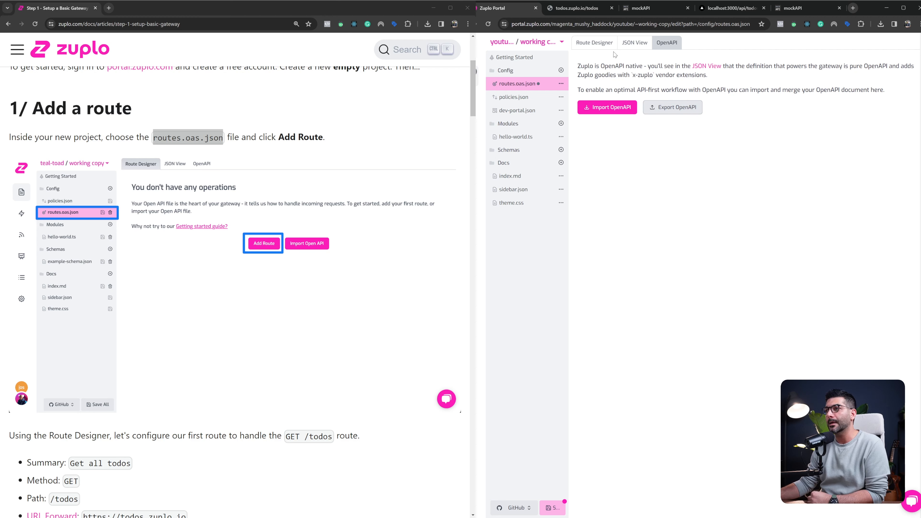
left_click(605, 48)
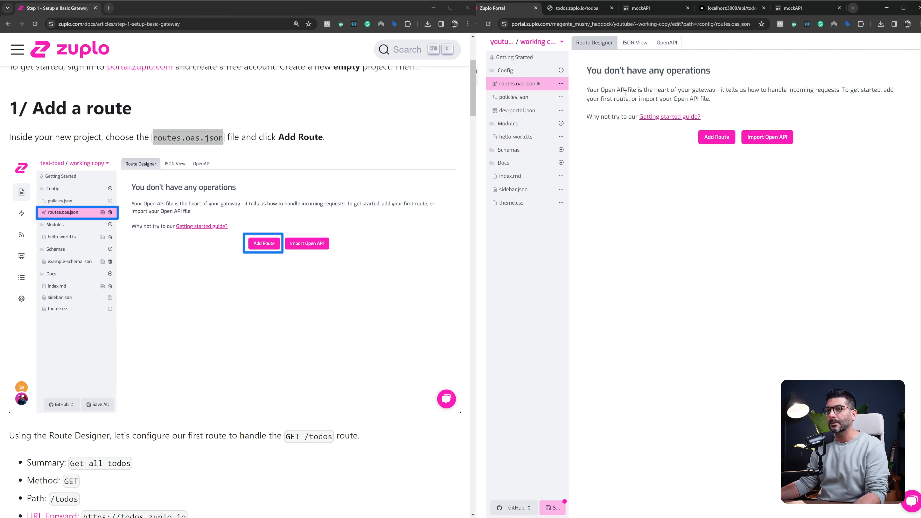
left_click(717, 138)
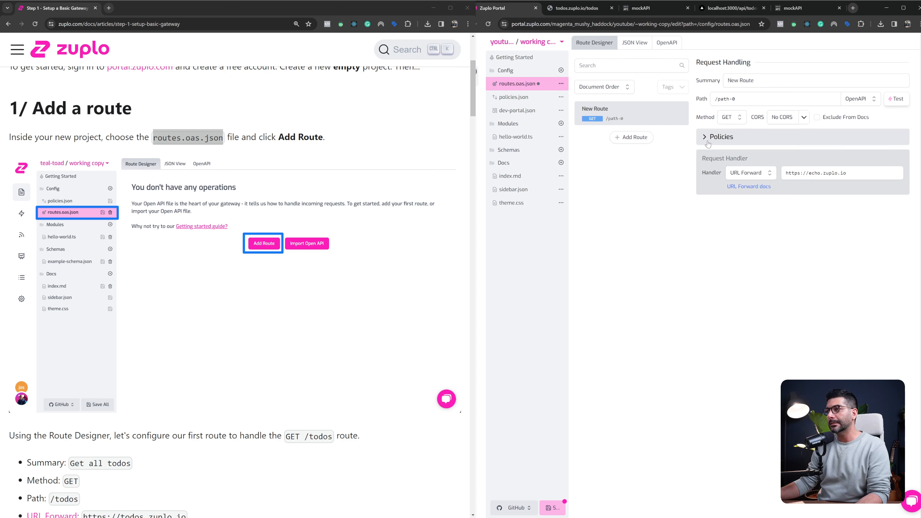
Read the guide's summary, method, path and URL Forward settings for the GET /todos route
scroll(248, 208, "down", 6)
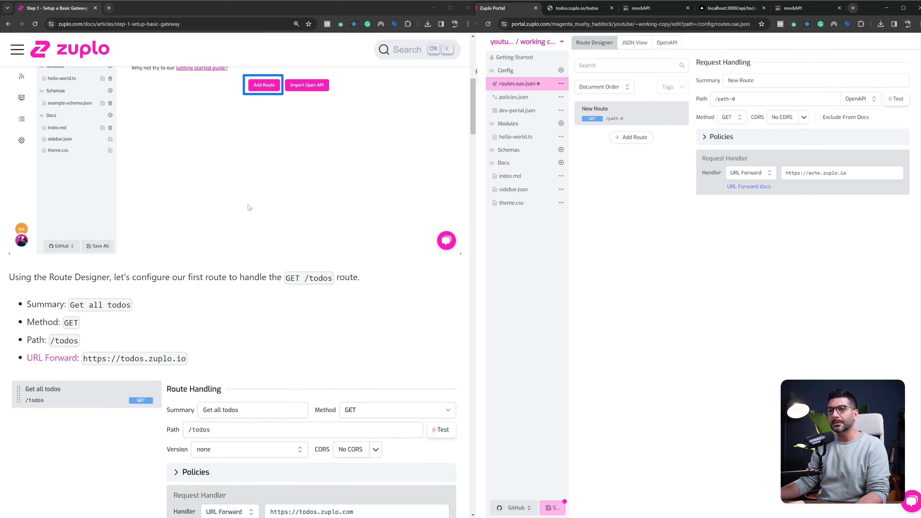
scroll(248, 207, "down", 3)
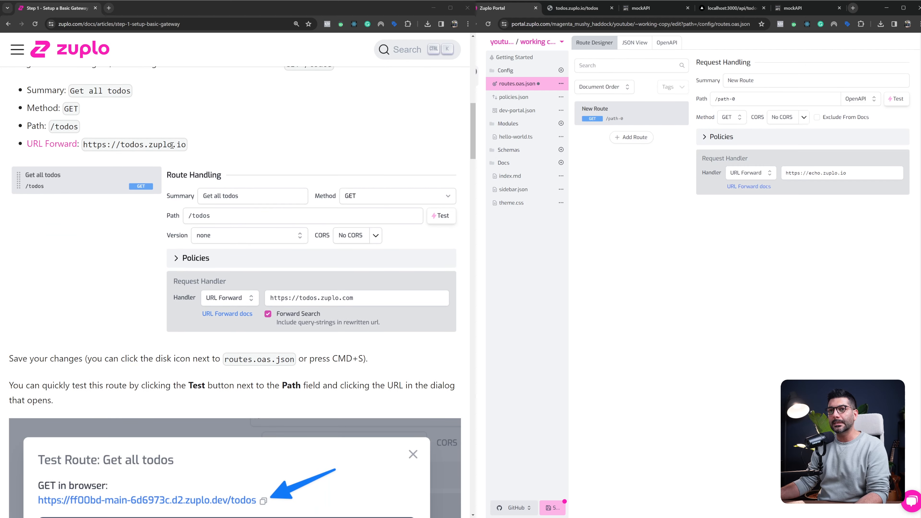
left_click_drag(65, 109, 79, 126)
left_click_drag(70, 90, 129, 94)
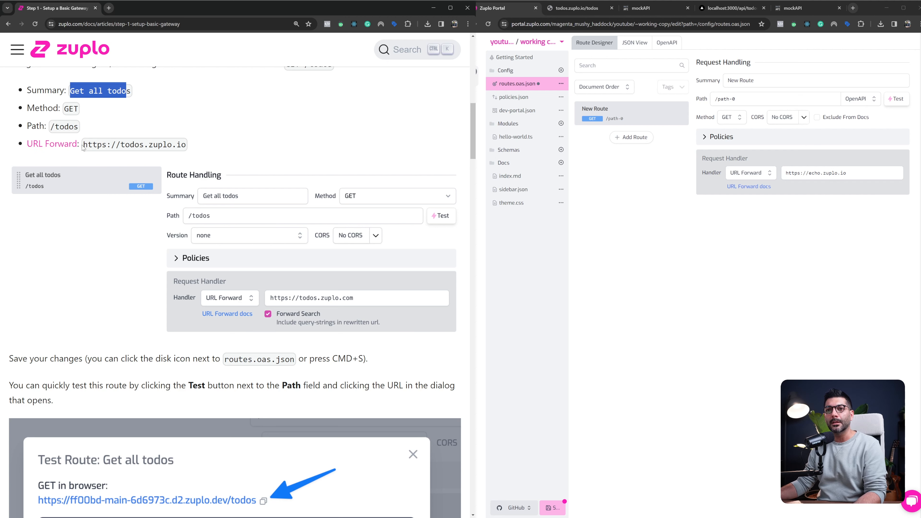
left_click_drag(83, 147, 185, 143)
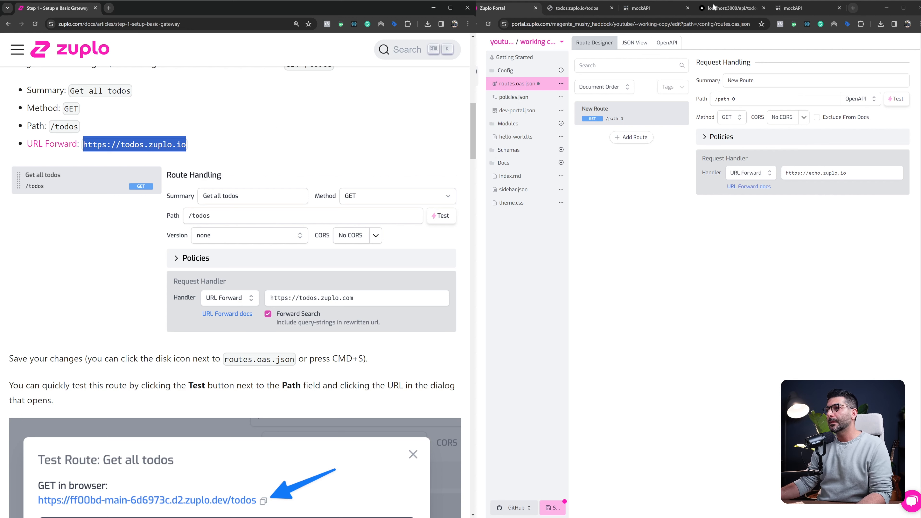
Open the deployed Todo app at next-zuplo.vercel.app in a new browser tab
left_click(852, 8)
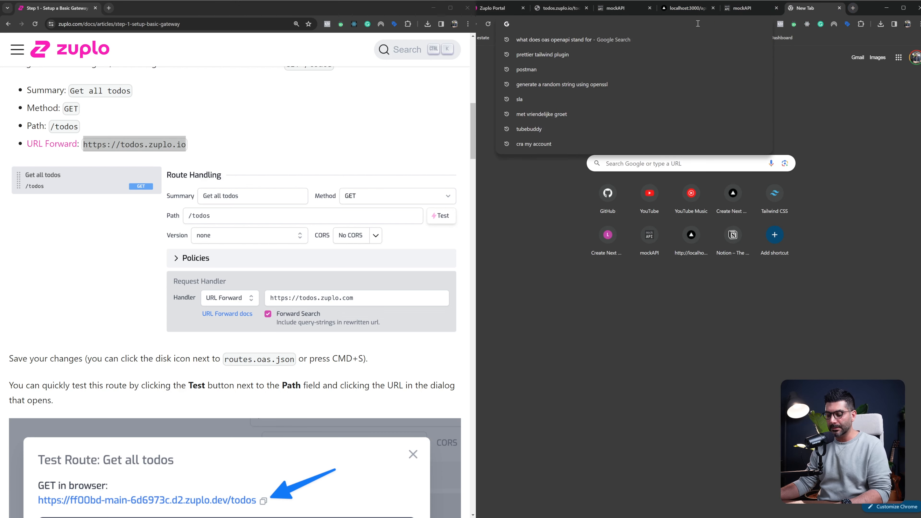
type("https://next-zuplo.vercel.app")
key("Return")
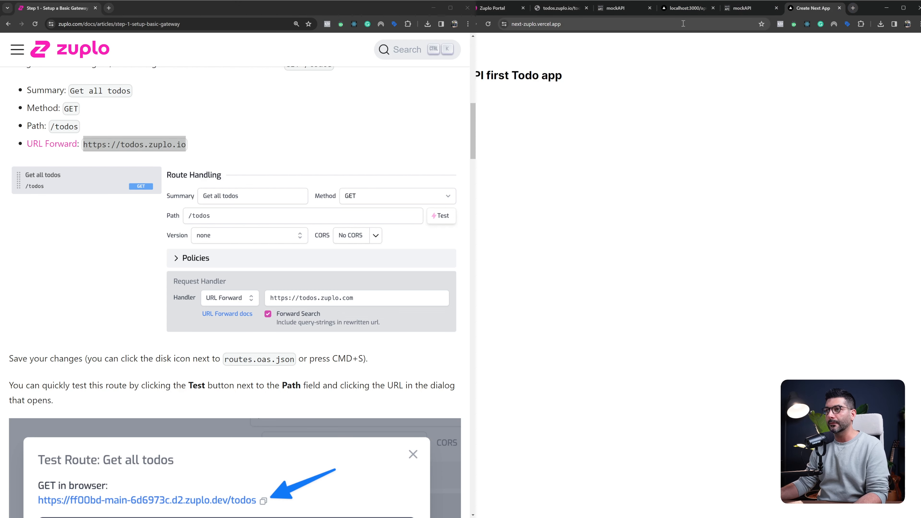
Request the deployed app's /api/hello endpoint and enlarge the JSON response for reading
key("ctrl+l")
key("End")
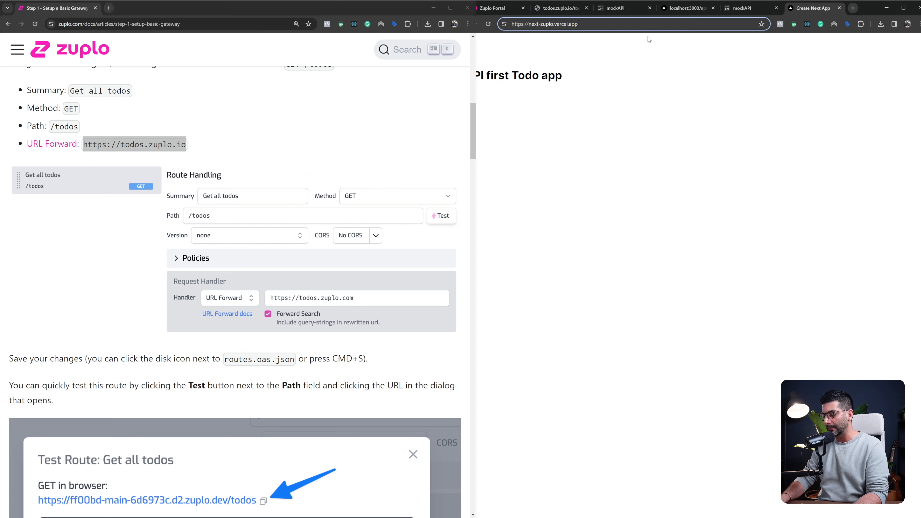
type("/api")
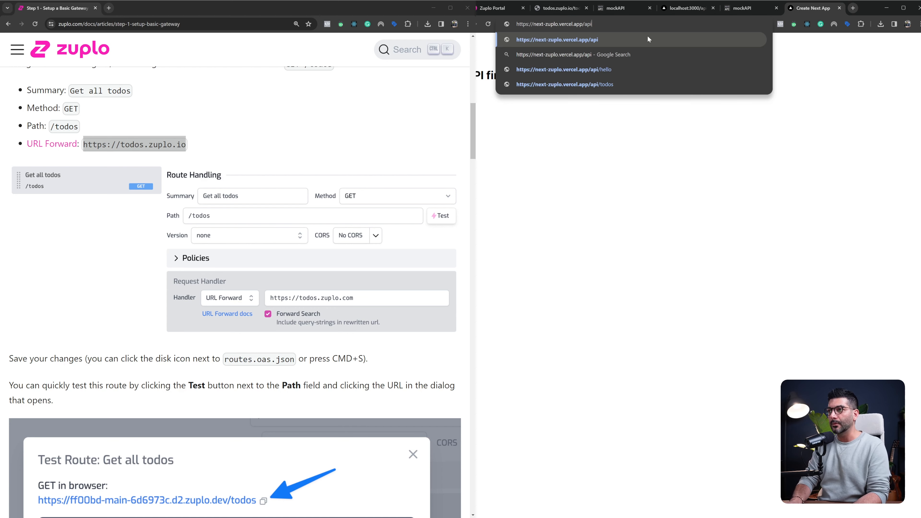
type("/hello")
key("Return")
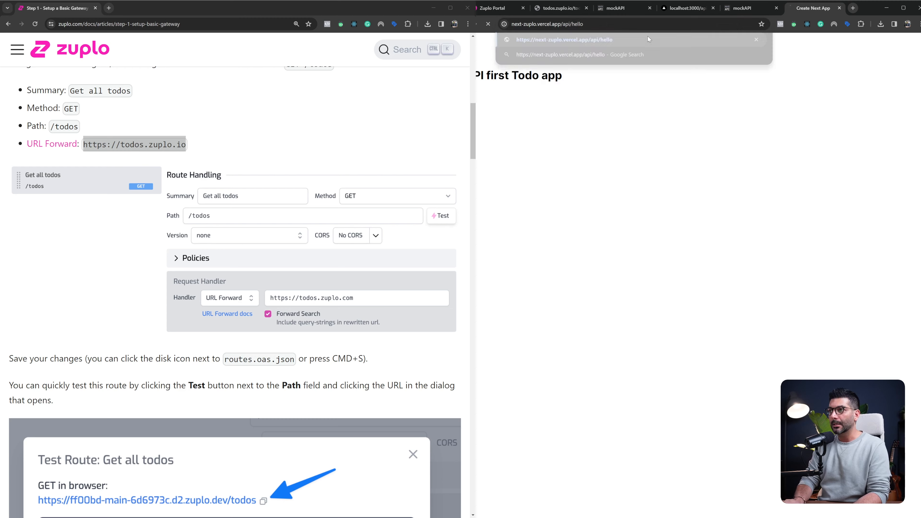
left_click(603, 70)
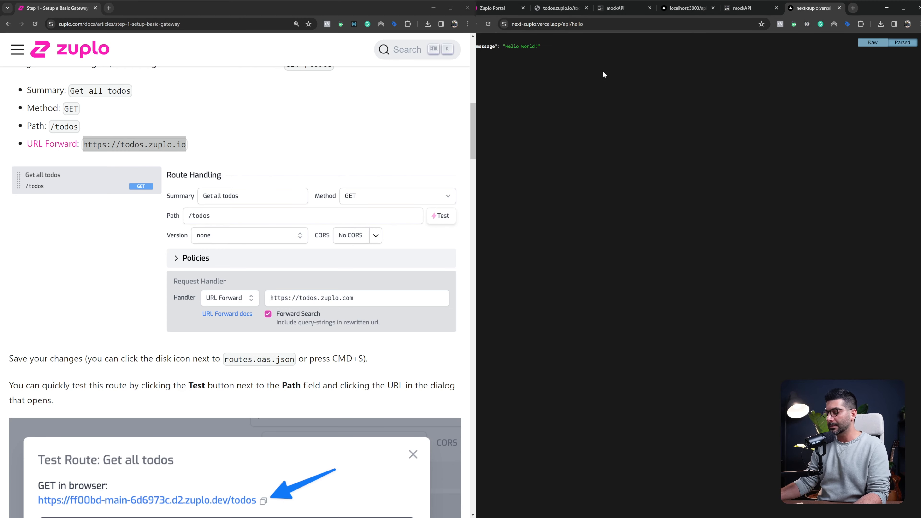
key("ctrl+plus")
key("ctrl+plus")
key("ctrl+plus")
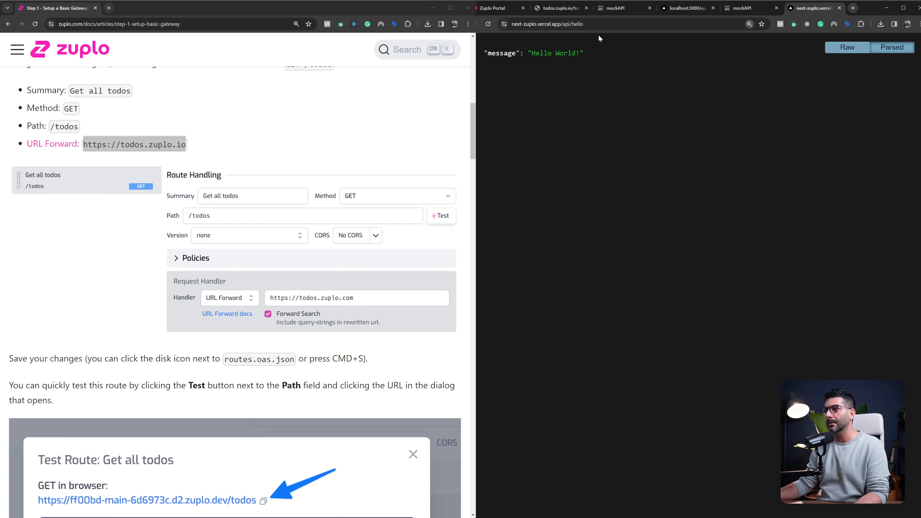
Request the deployed app's /api/todos endpoint without a secret key and examine the message it returns
left_click(594, 24)
double_click(595, 24)
type("todos")
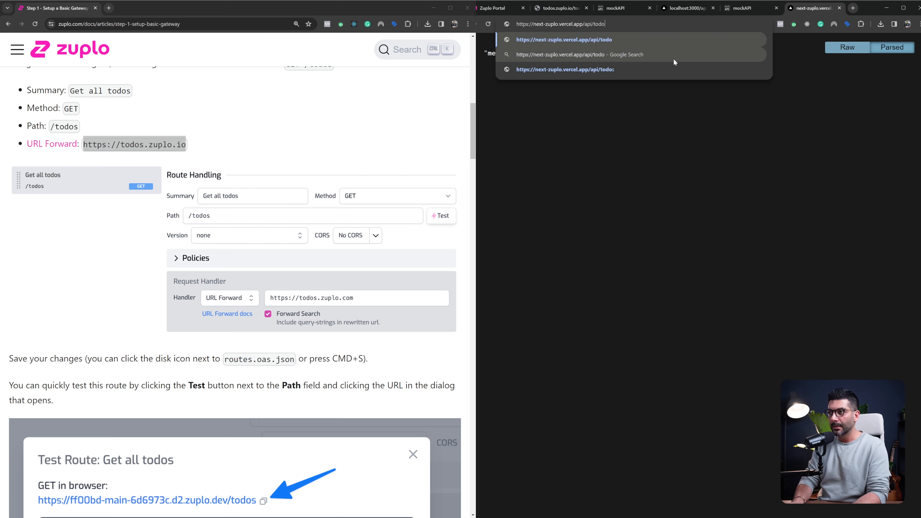
key("Return")
double_click(578, 53)
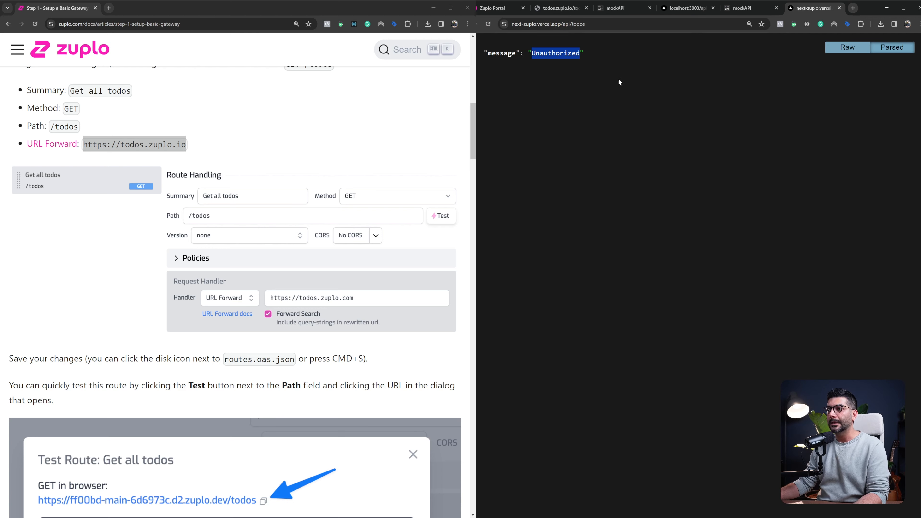
left_click(600, 24)
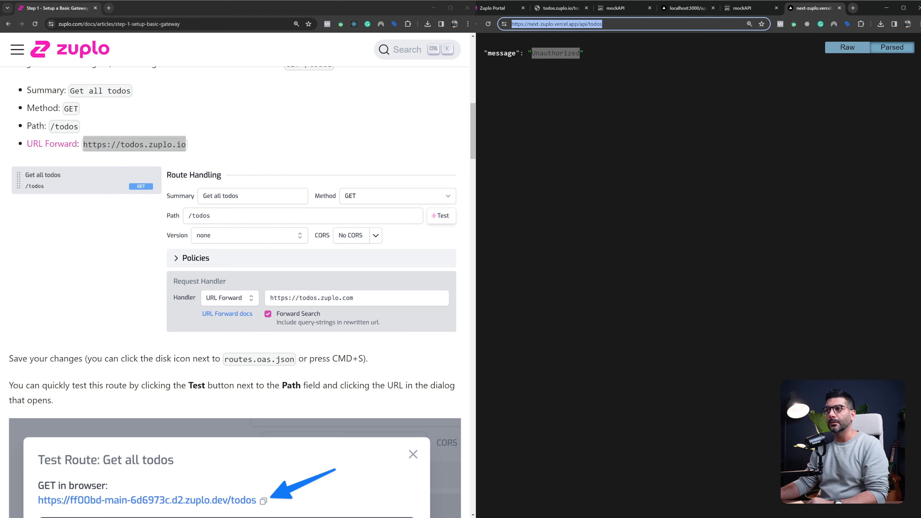
left_click(561, 68)
left_click_drag(540, 53, 601, 48)
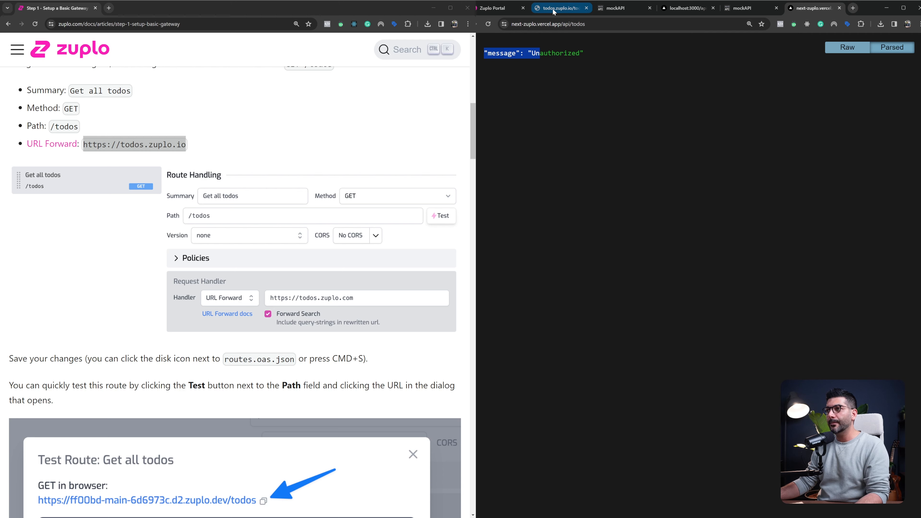
Return to the Zuplo portal and set the new route's summary to "Get all todos"
left_click(511, 8)
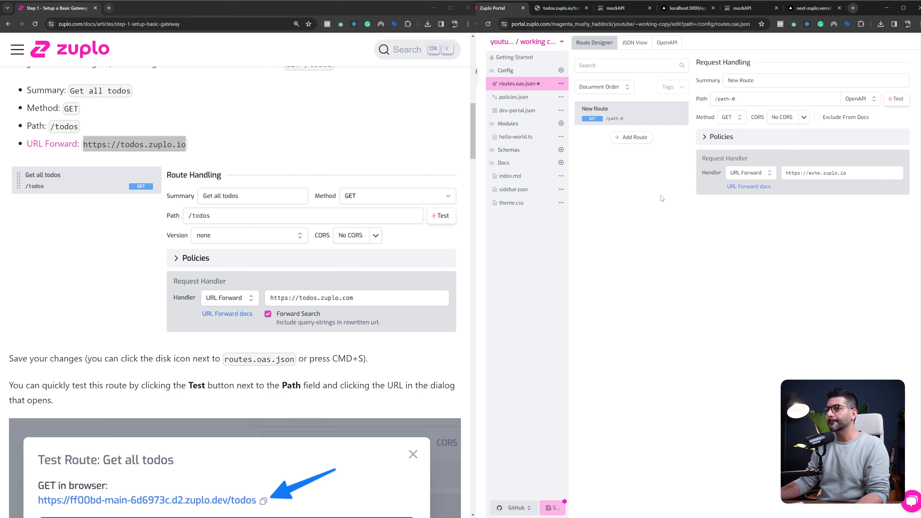
triple_click(781, 82)
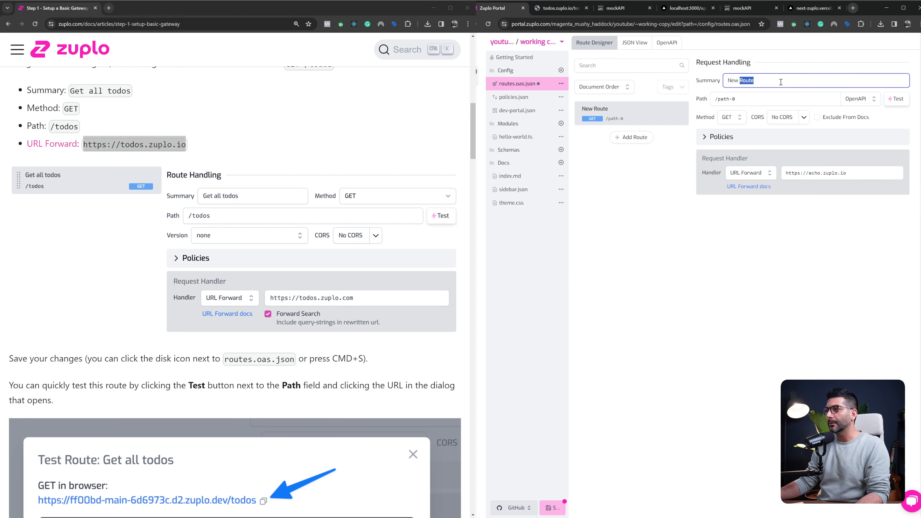
type("Get all todos")
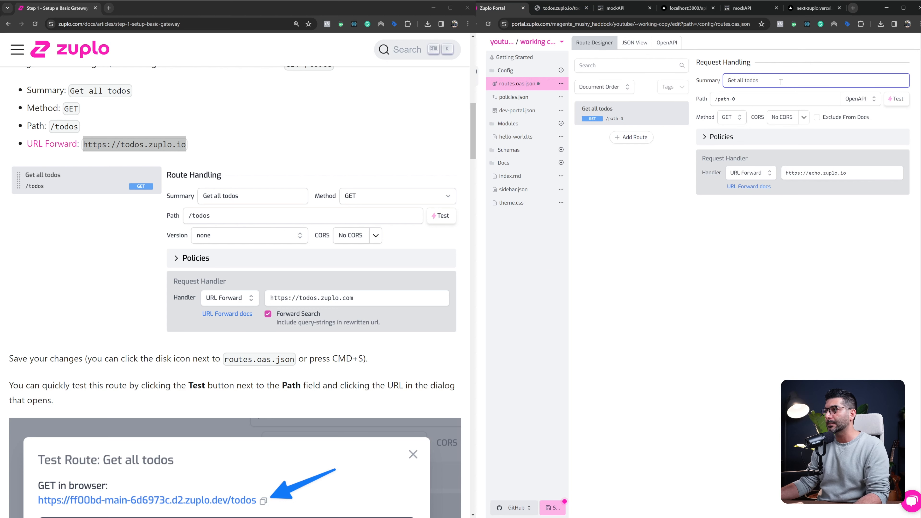
Set the "Get all todos" route's path to /todos
left_click(782, 97)
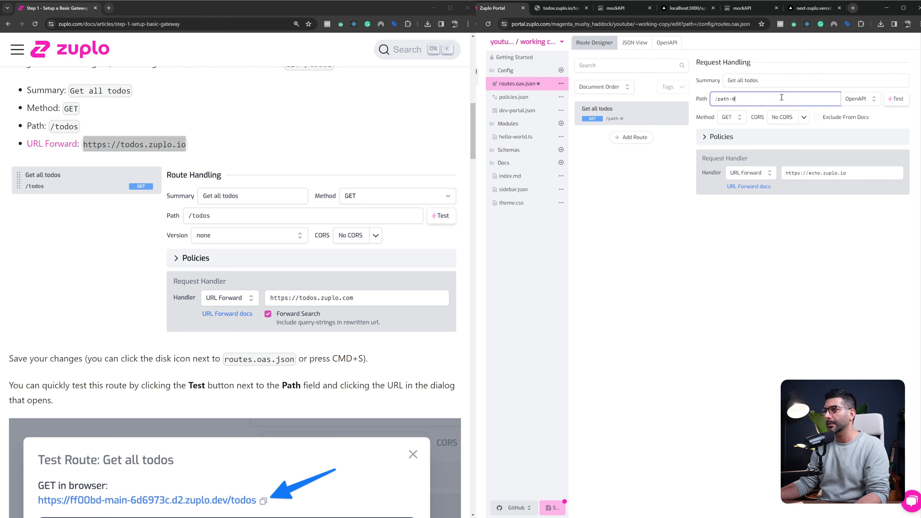
triple_click(782, 98)
type("/todos")
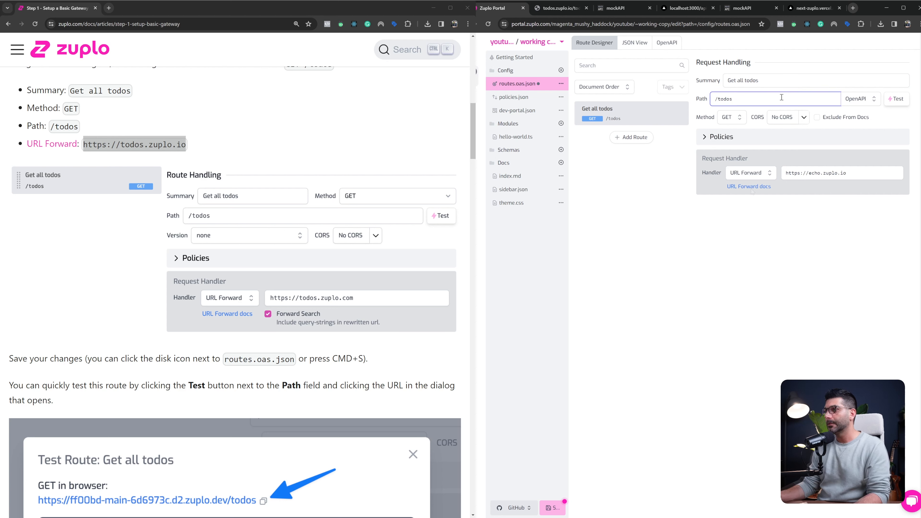
left_click(742, 154)
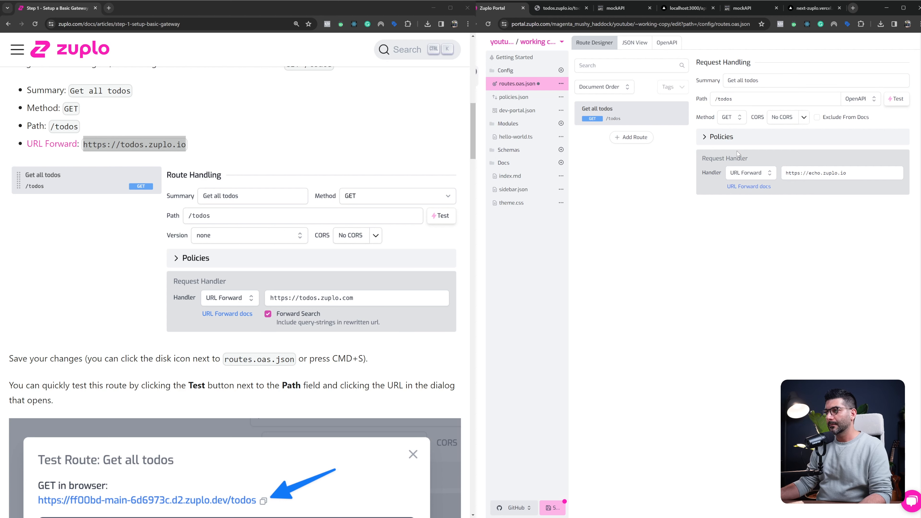
Examine the route's available HTTP methods, CORS choices, request and response policies, and request handler types
left_click(730, 122)
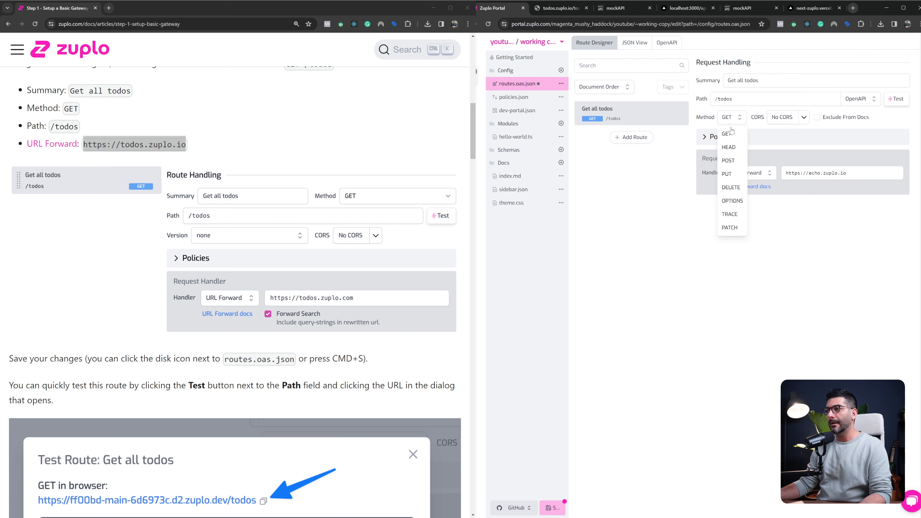
left_click(758, 127)
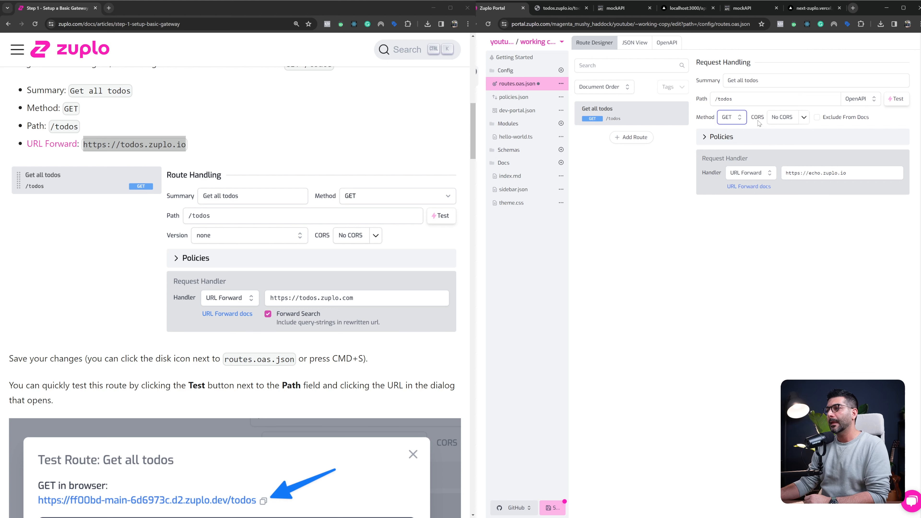
left_click(804, 117)
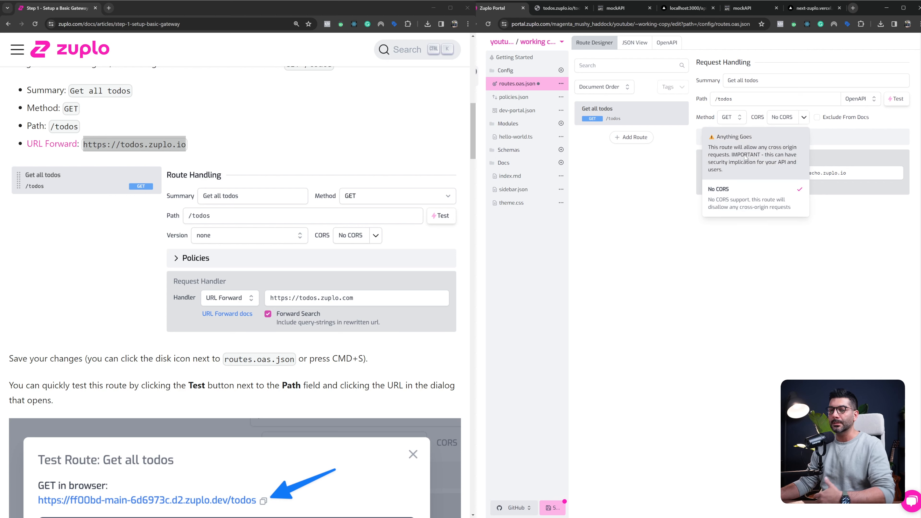
key("Escape")
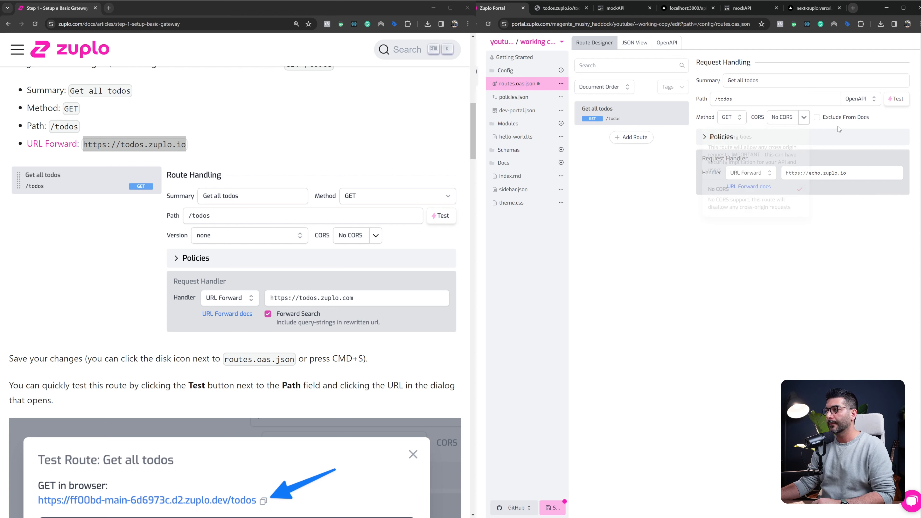
left_click(713, 139)
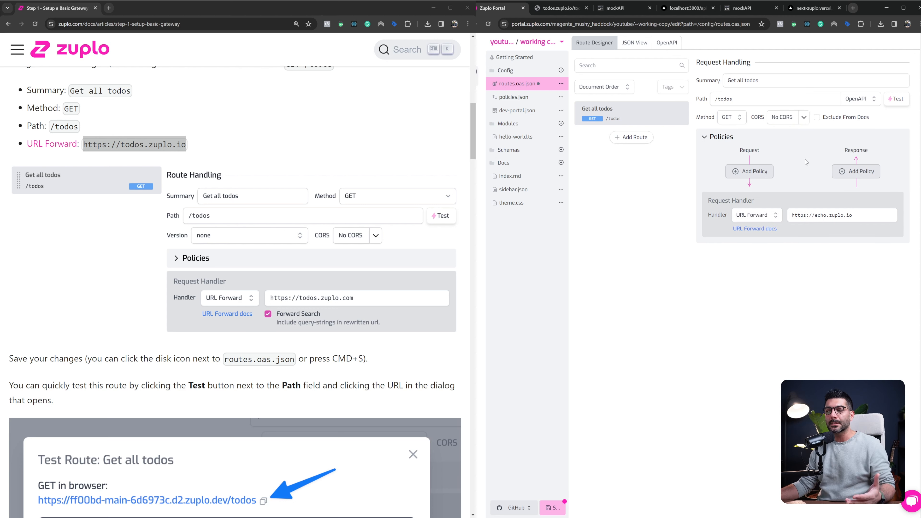
left_click(724, 140)
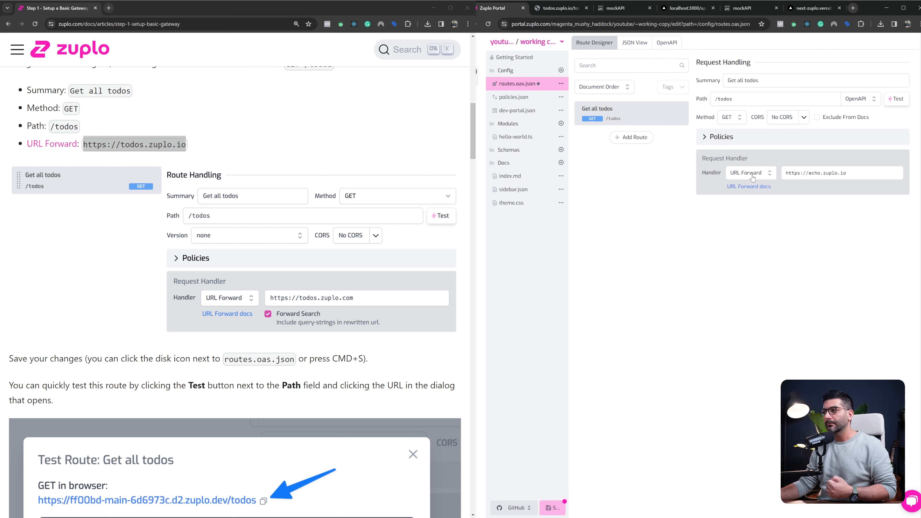
left_click(769, 176)
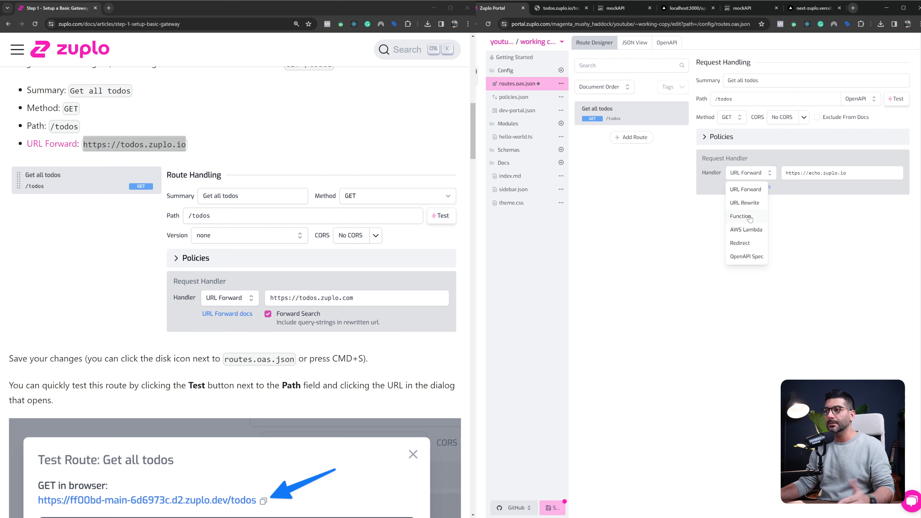
left_click(719, 191)
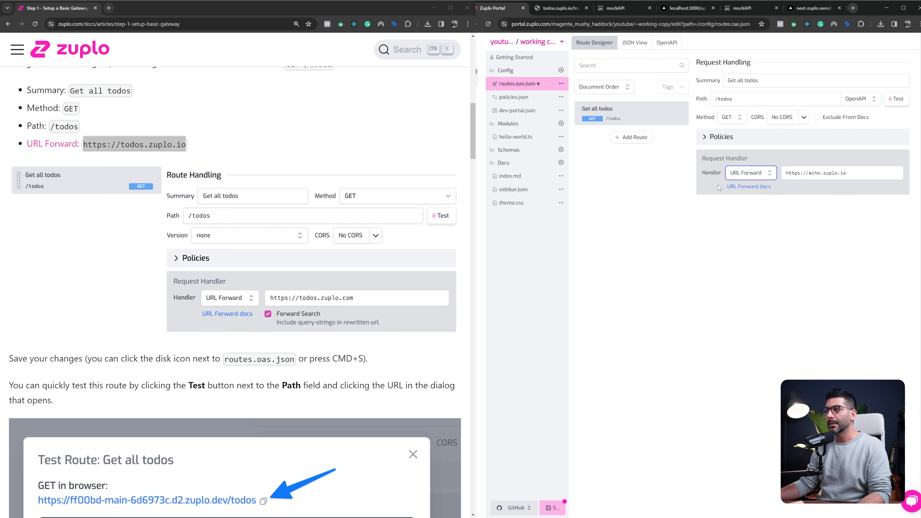
left_click(797, 175)
key("ctrl+a")
key("BackSpace")
type("https://next-zuplo.vercel.app/")
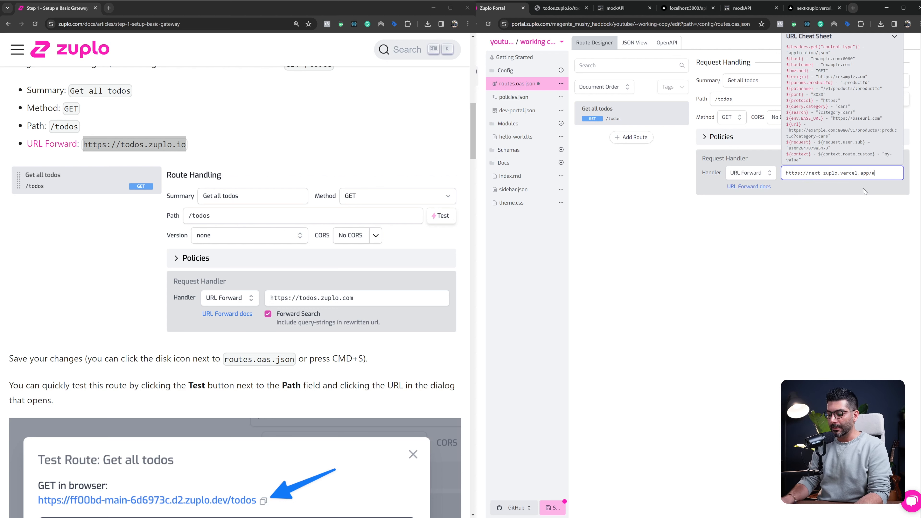
type("pi")
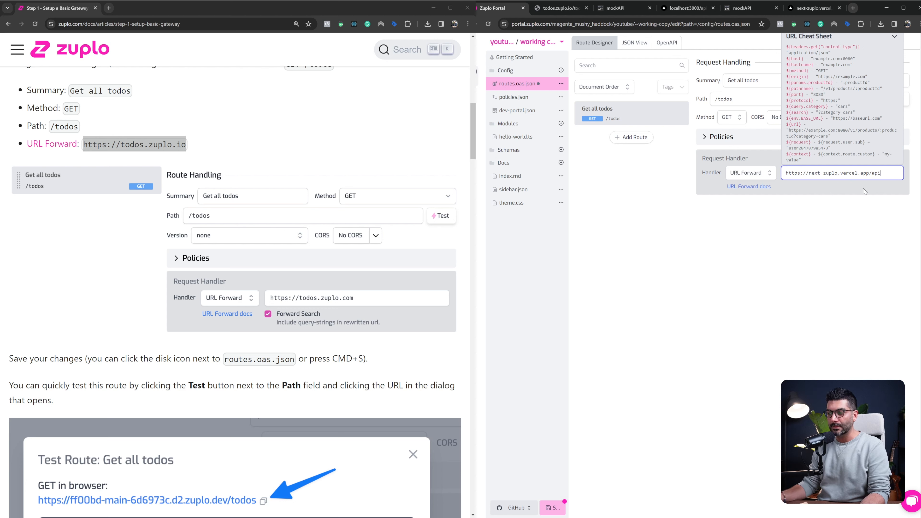
left_click(864, 189)
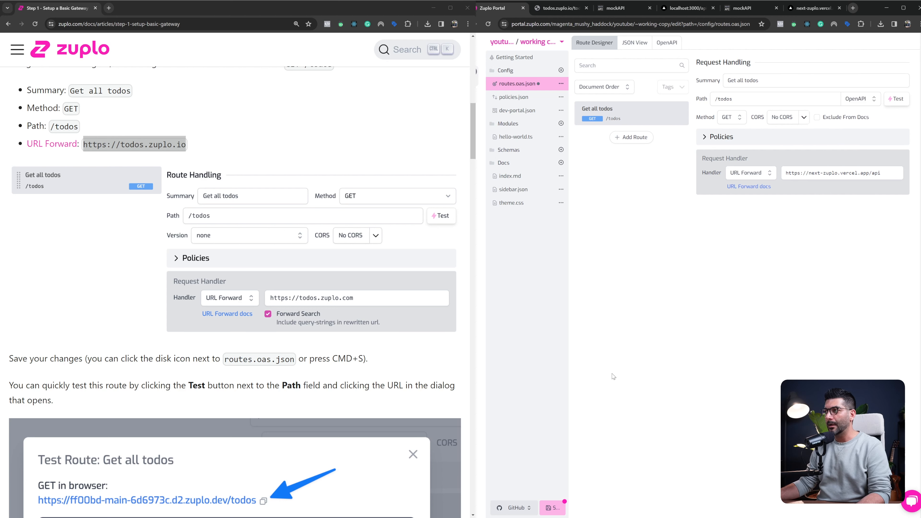
left_click(552, 507)
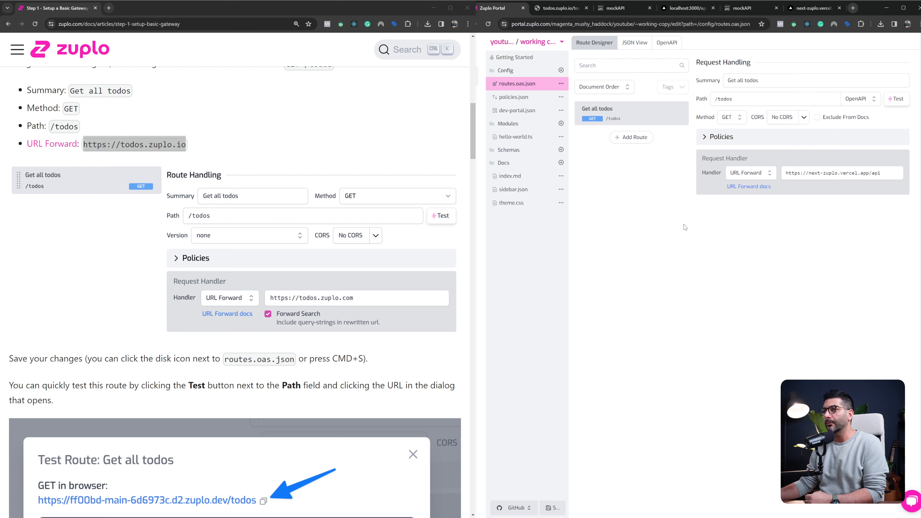
Send a test GET request to /todos without any headers and examine the response status and body
left_click(894, 100)
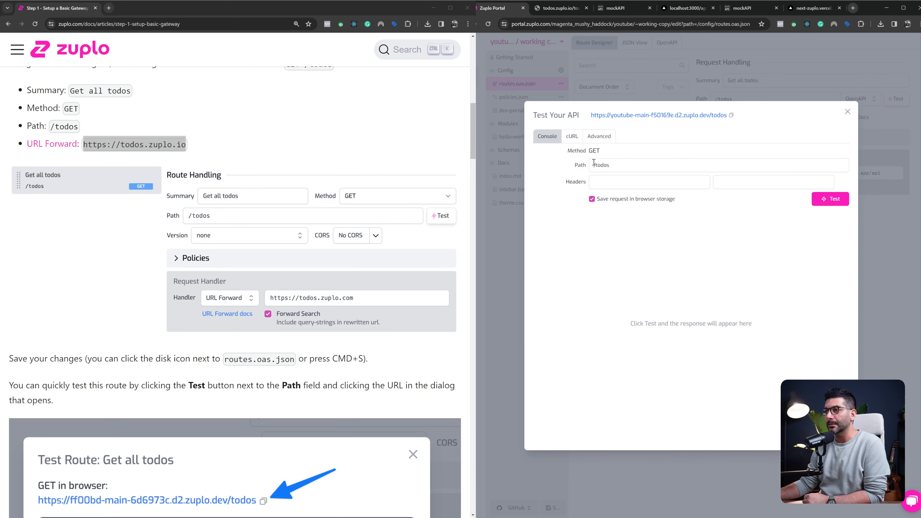
left_click_drag(593, 165, 622, 165)
left_click(622, 165)
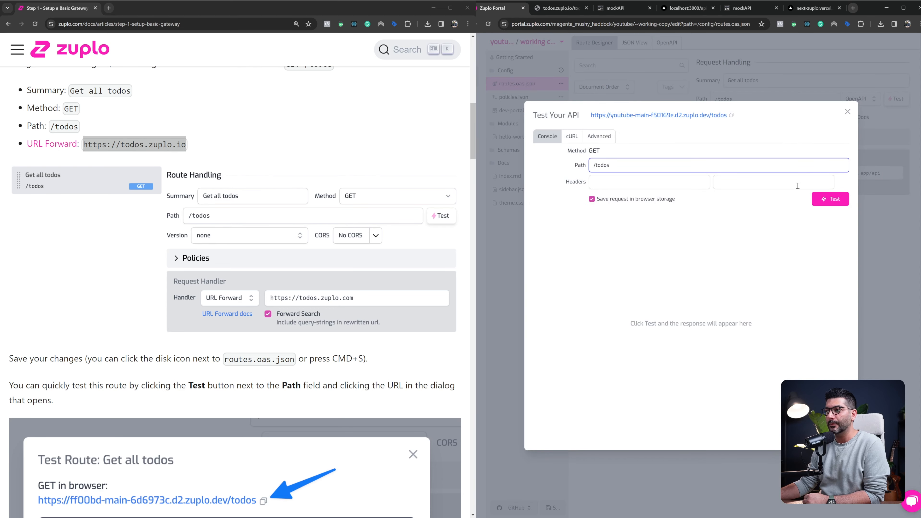
left_click(830, 198)
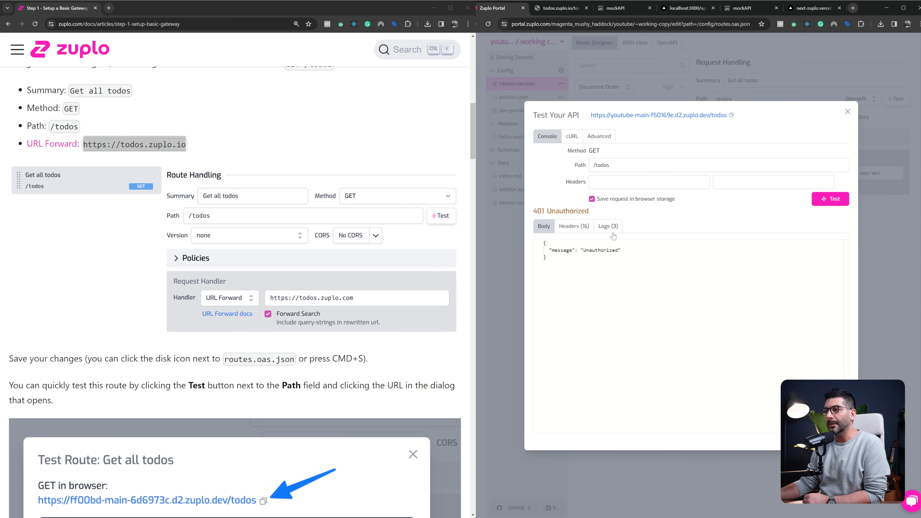
left_click_drag(532, 212, 590, 213)
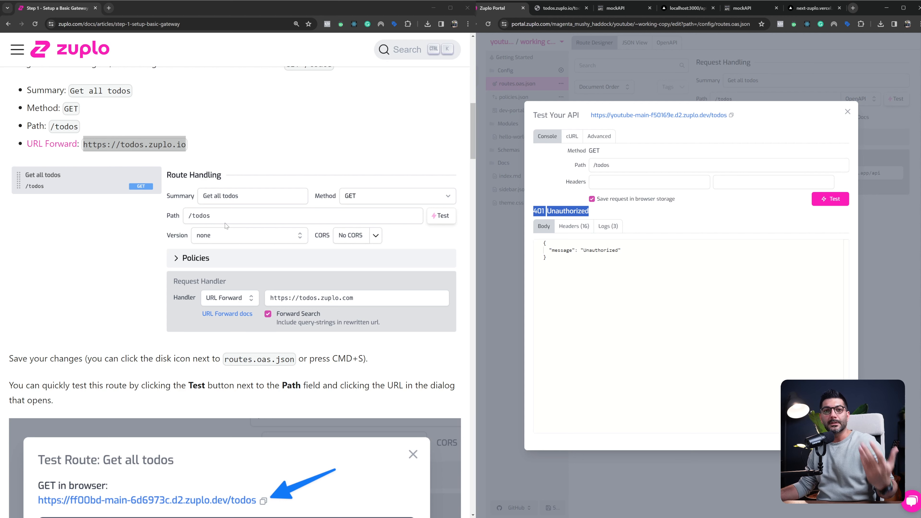
left_click_drag(584, 253, 619, 253)
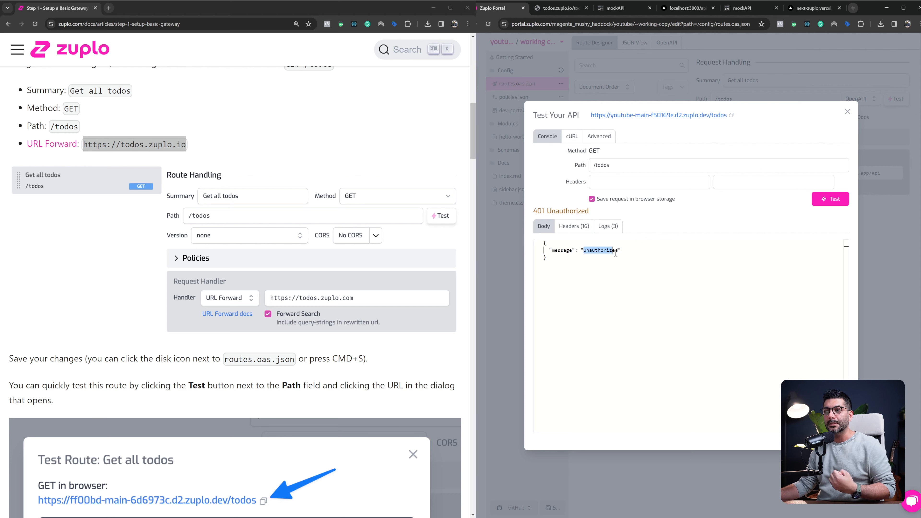
Read the guide's section on setting the secret header, focusing on the policy's header name and environment-variable value
scroll(309, 283, "down", 15)
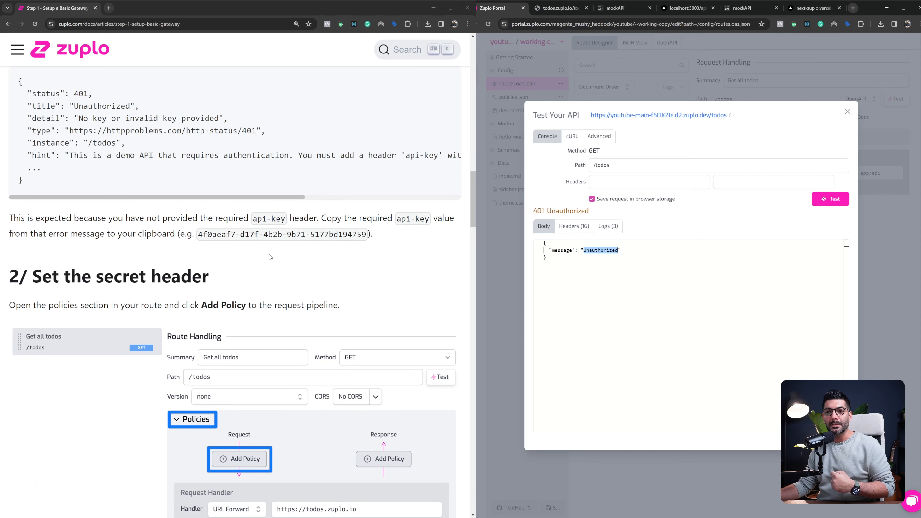
scroll(150, 271, "down", 4)
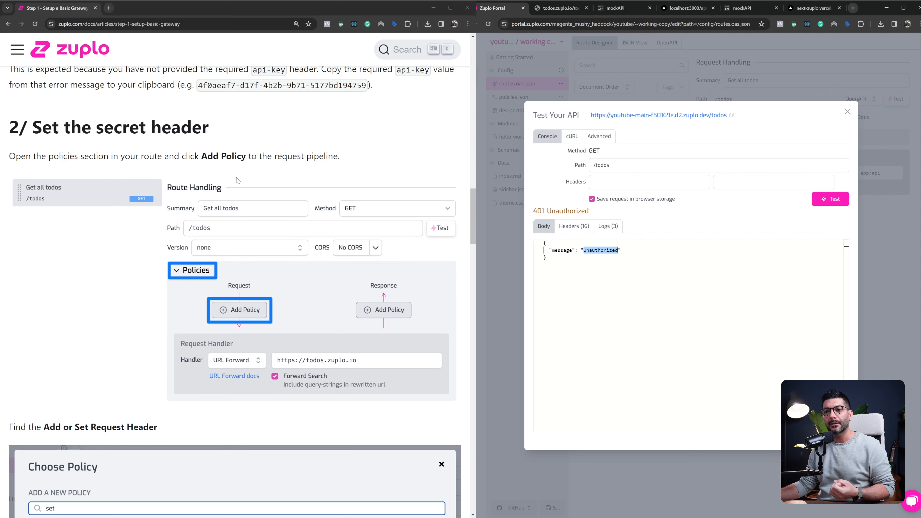
scroll(238, 180, "down", 1)
scroll(279, 251, "down", 4)
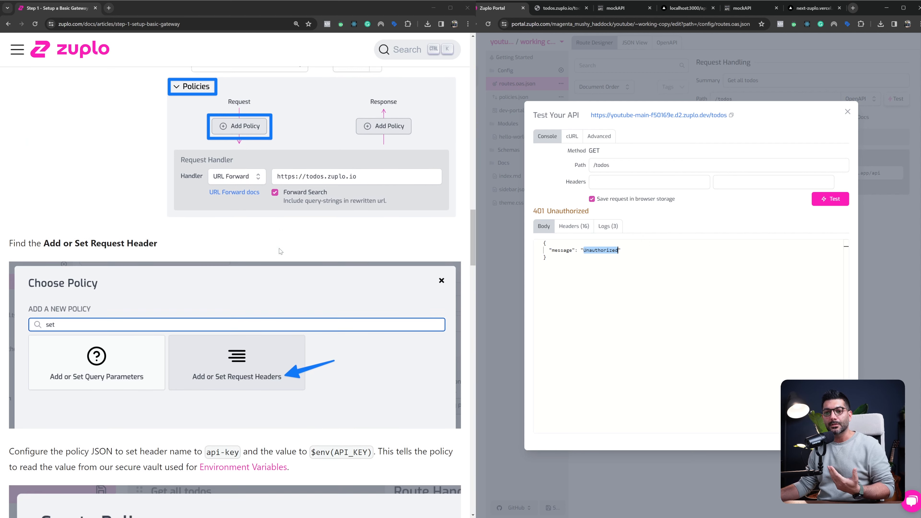
scroll(275, 267, "down", 1)
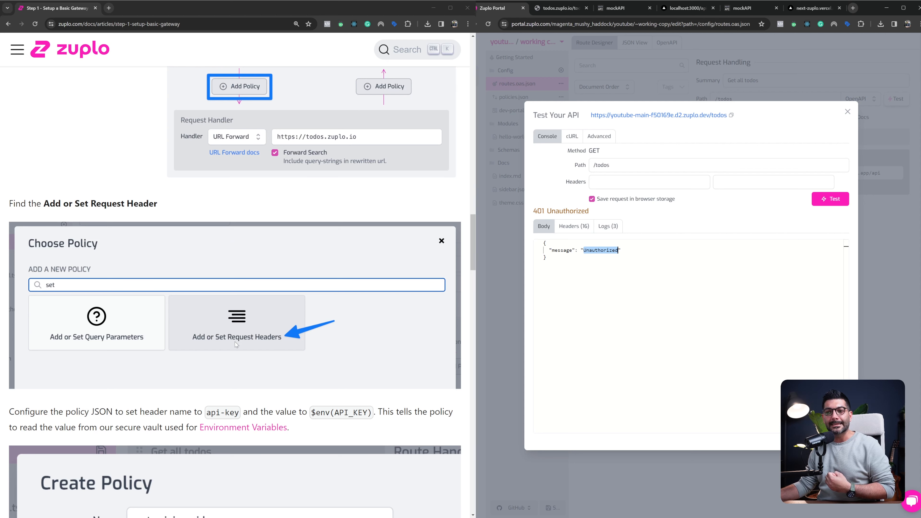
scroll(261, 340, "down", 3)
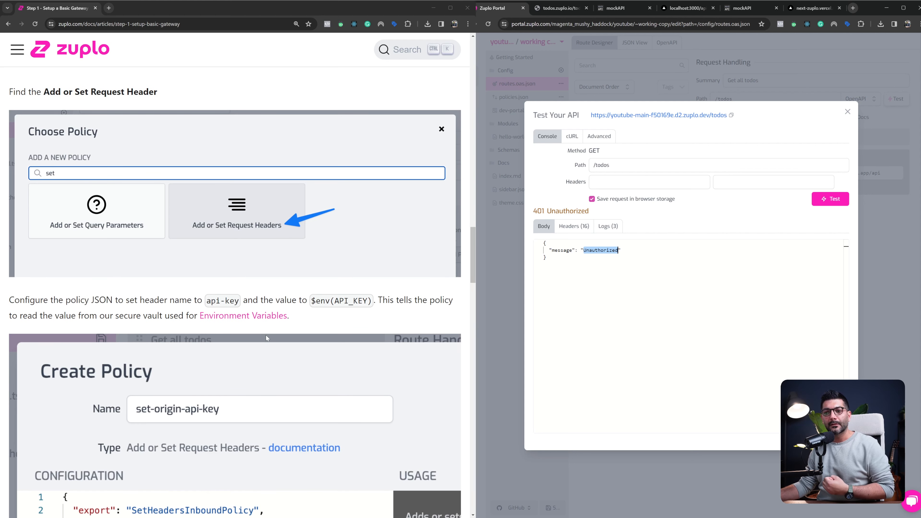
scroll(265, 332, "down", 2)
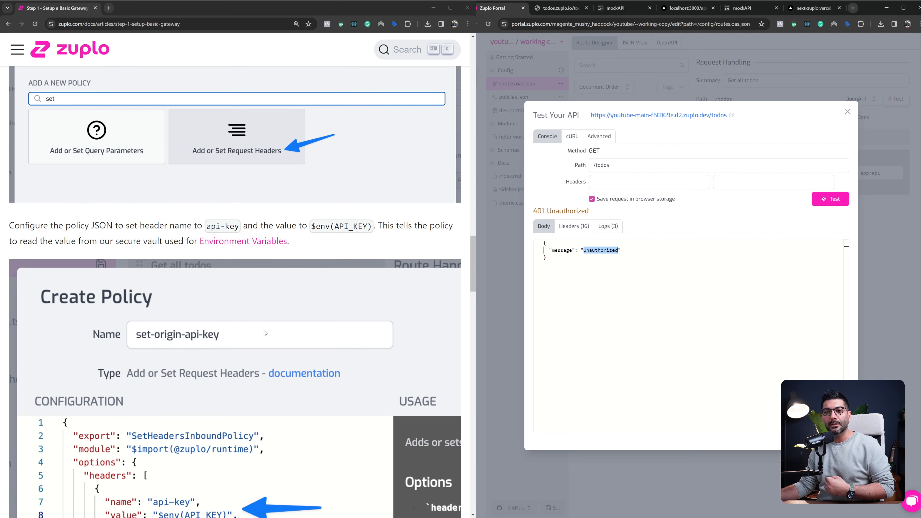
left_click(214, 227)
left_click_drag(213, 227, 237, 226)
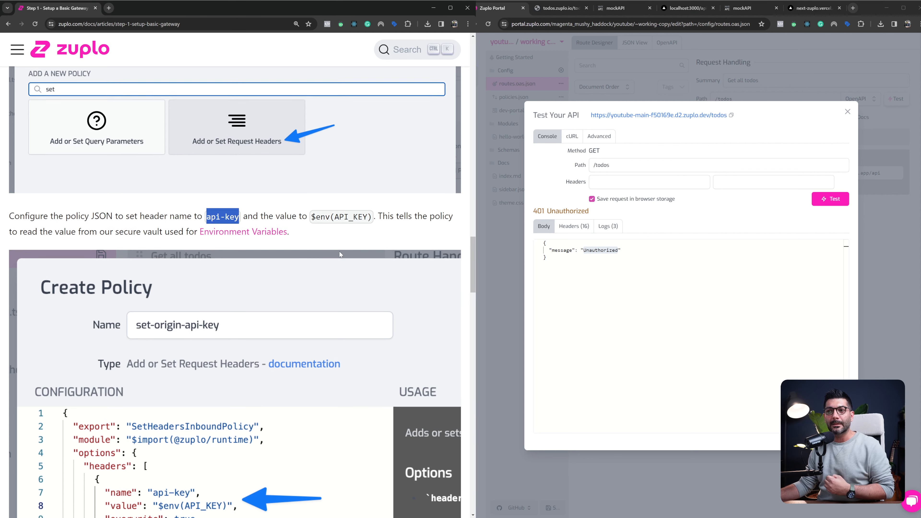
scroll(339, 250, "down", 1)
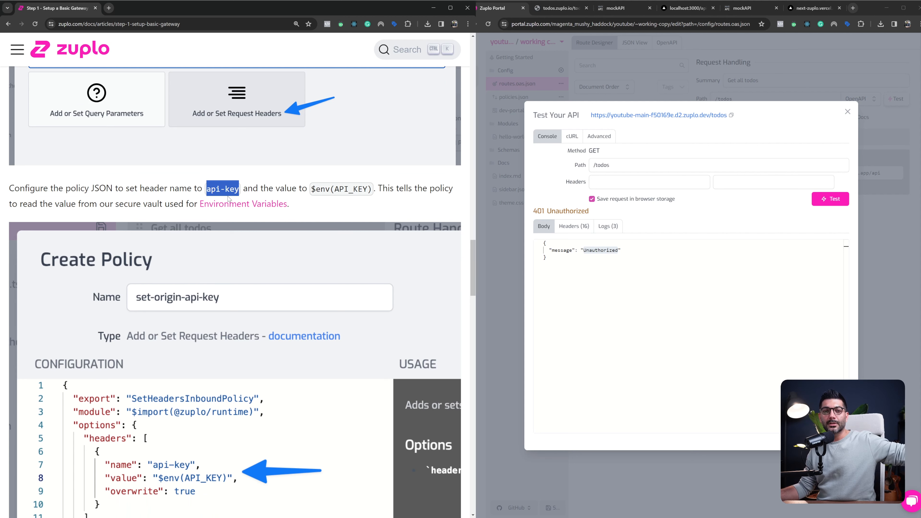
left_click_drag(311, 188, 371, 186)
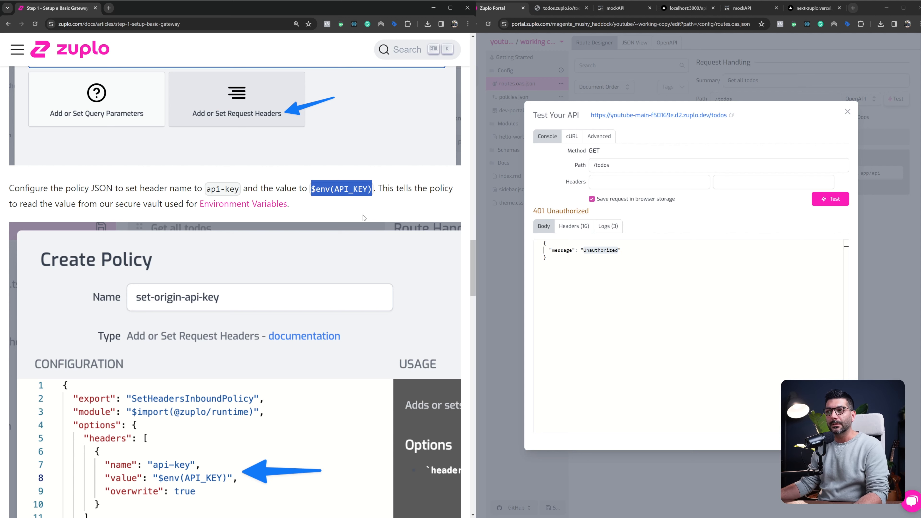
Close the API test and add an "Add or Set Request Headers" policy to the route's request pipeline
left_click(847, 111)
left_click(770, 135)
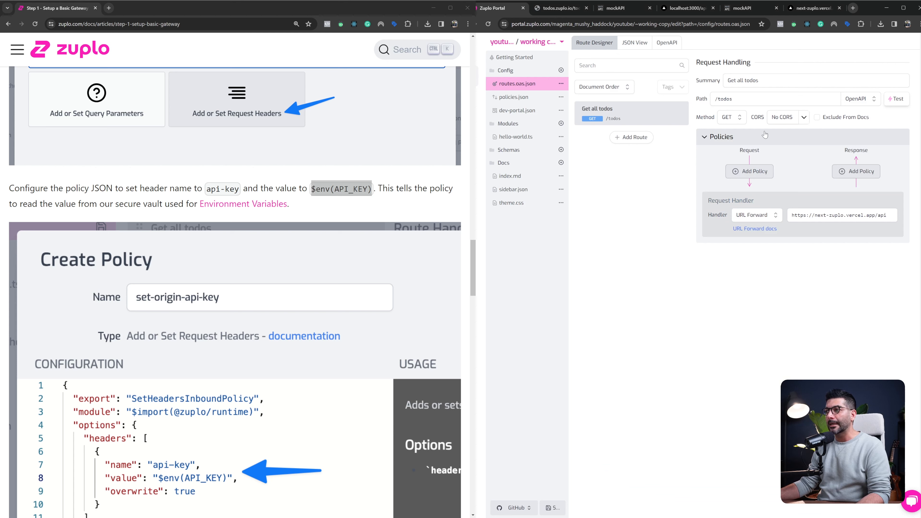
left_click(753, 172)
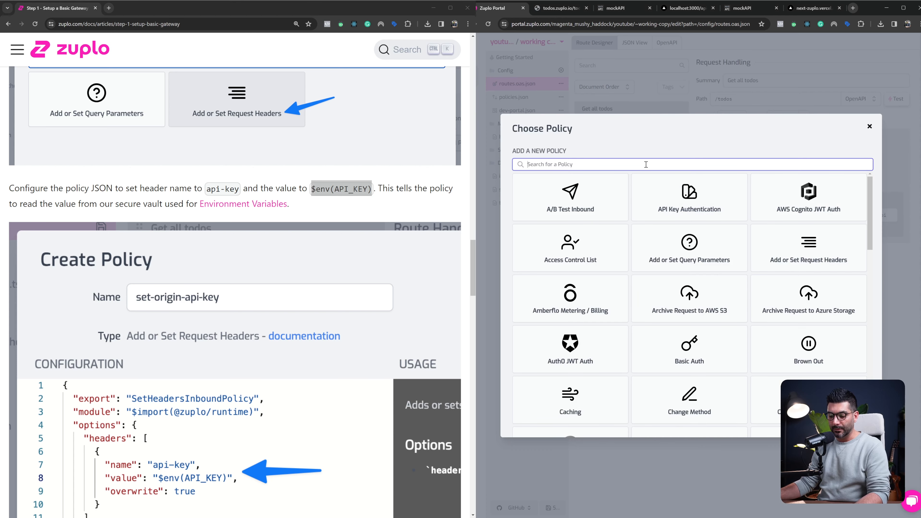
type("head")
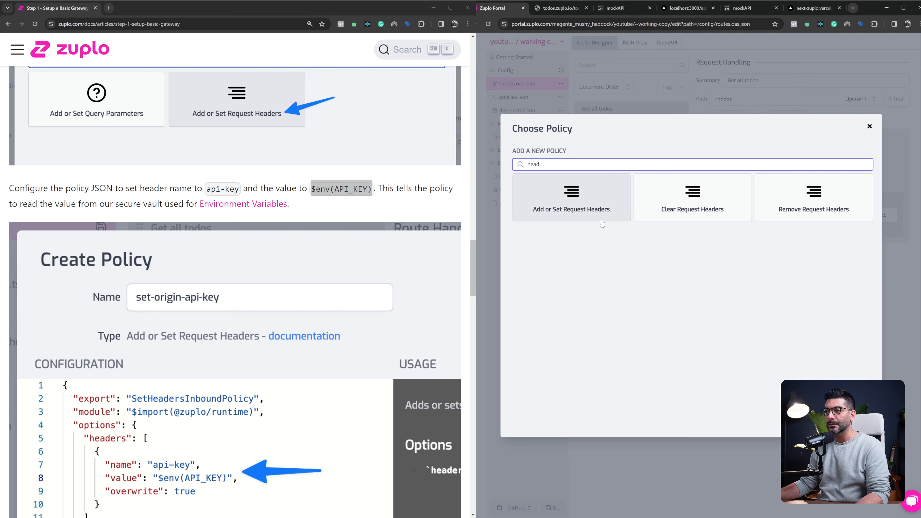
left_click(567, 218)
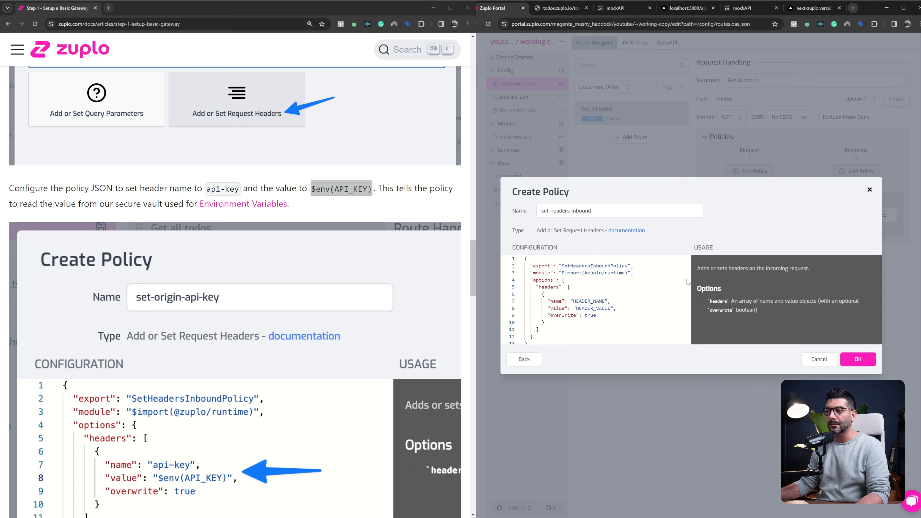
Set the header name in the request-header policy's configuration to secret-key
scroll(288, 273, "down", 3)
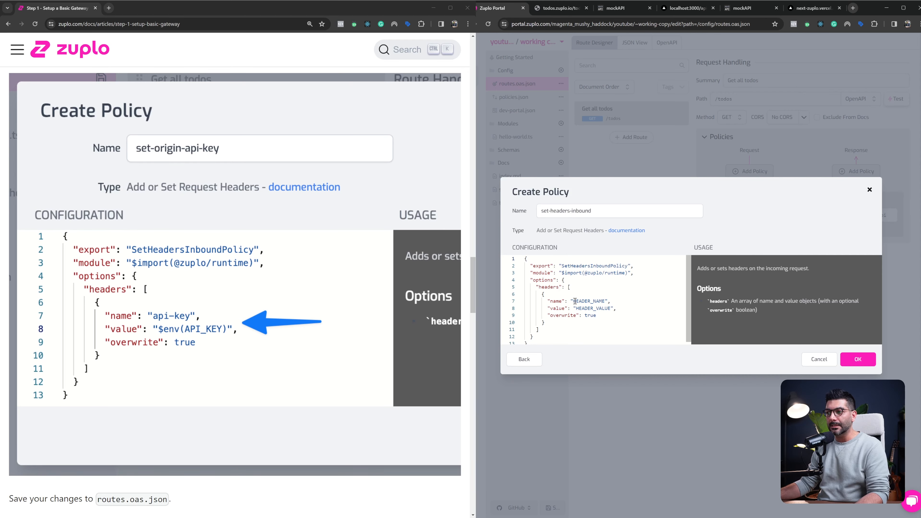
left_click_drag(573, 301, 608, 301)
type("secret")
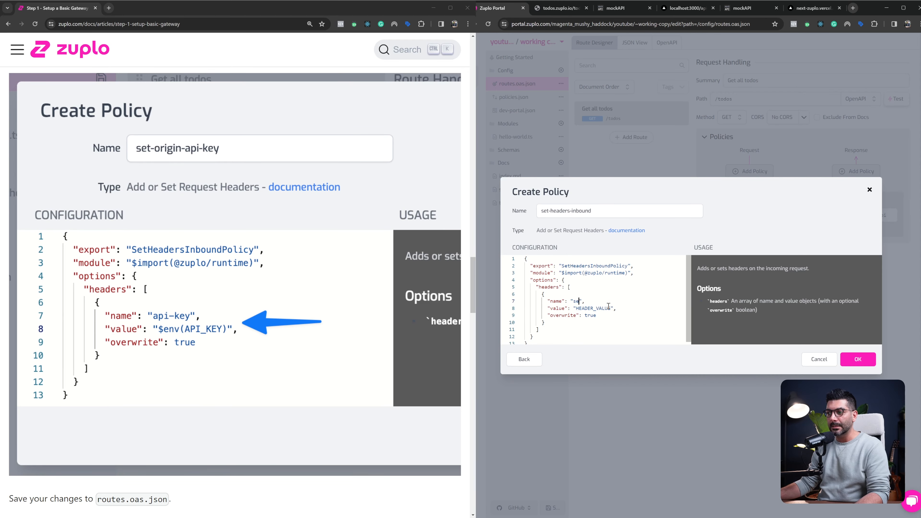
type("-key")
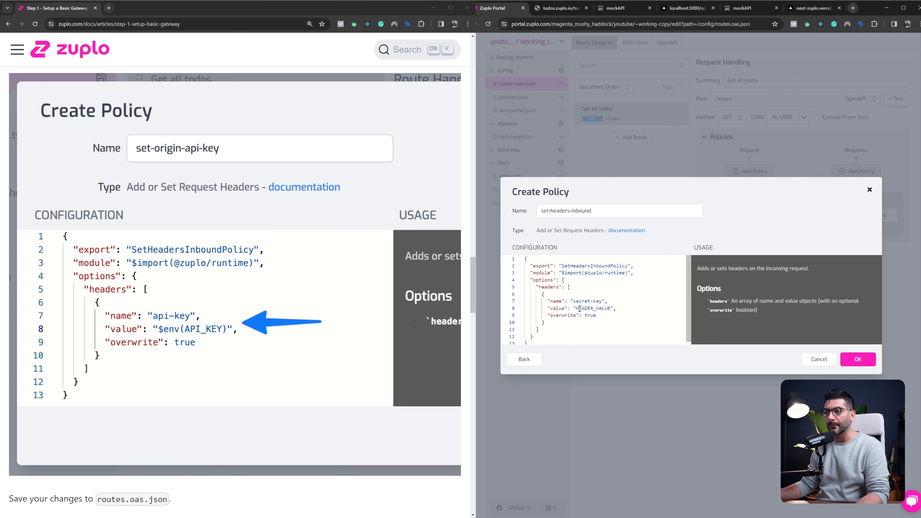
Set the policy's header value to $env(SECRET_KEY) and create the policy on the route
left_click_drag(576, 308, 609, 306)
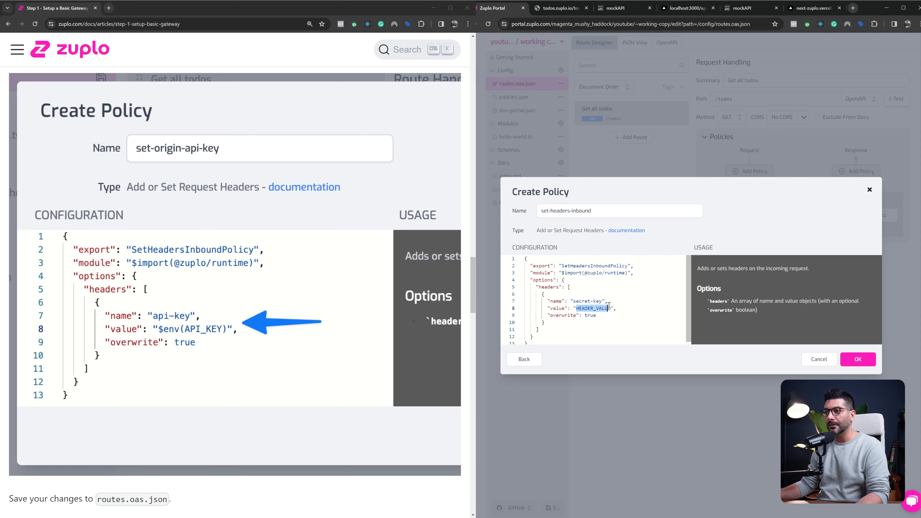
key("BackSpace")
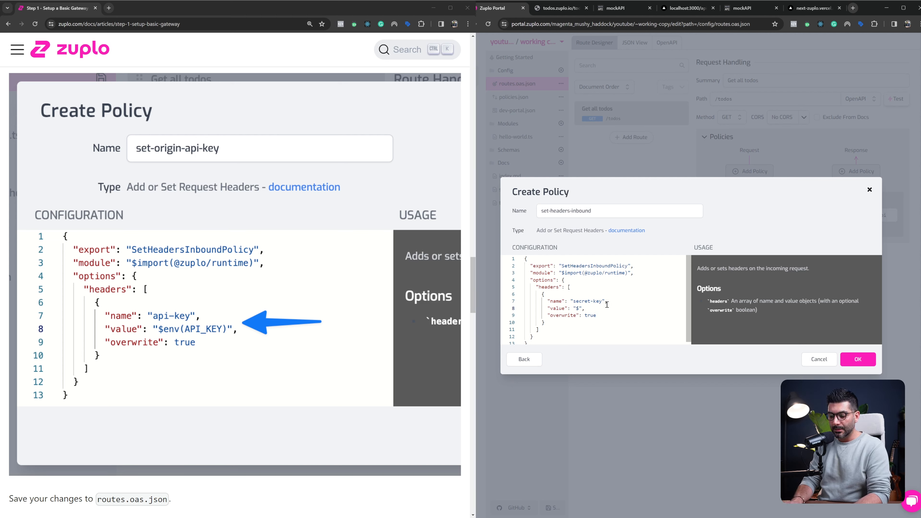
type("$env(")
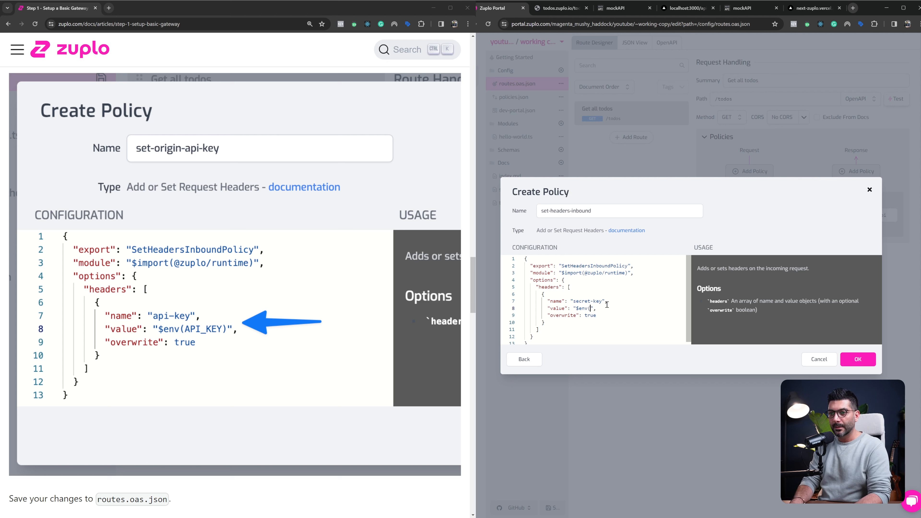
type(")")
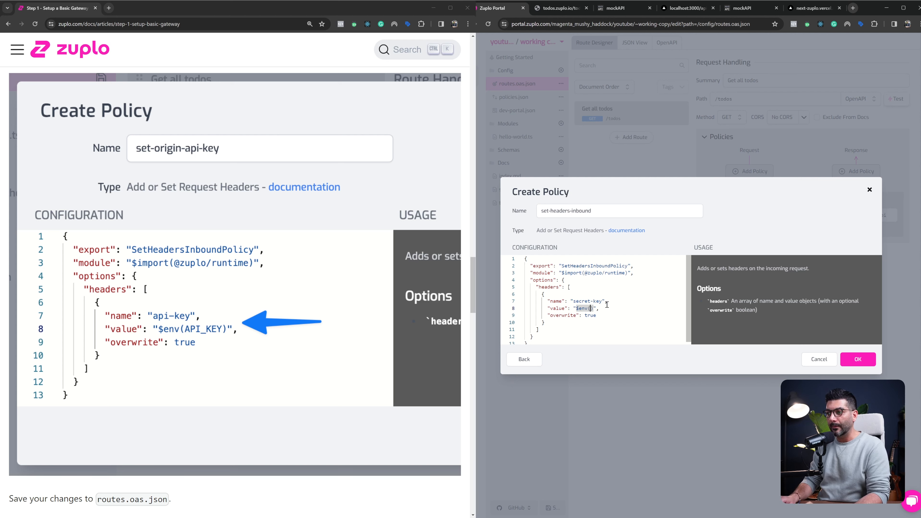
type("SECRET")
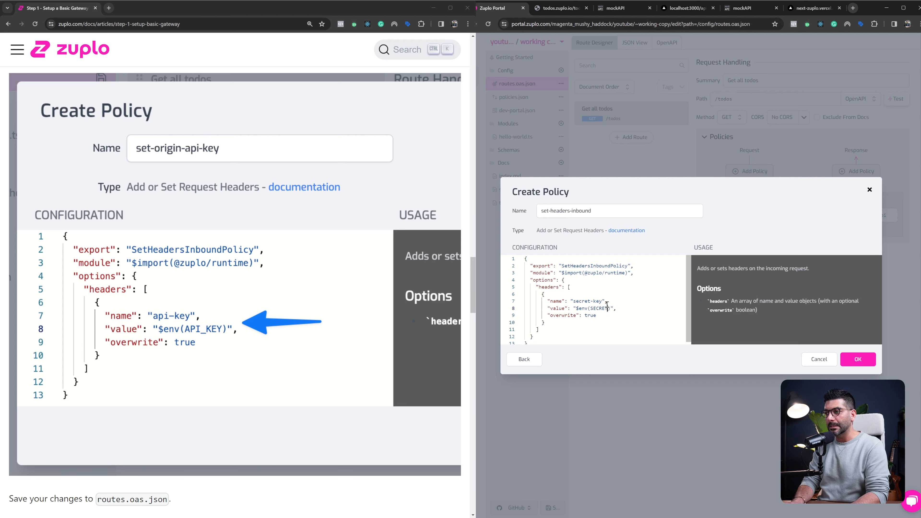
type("_KEY")
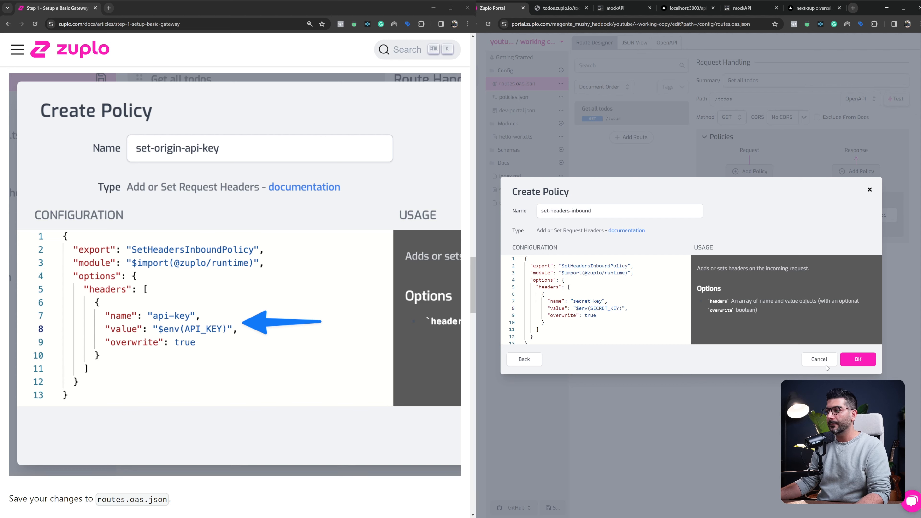
left_click(848, 361)
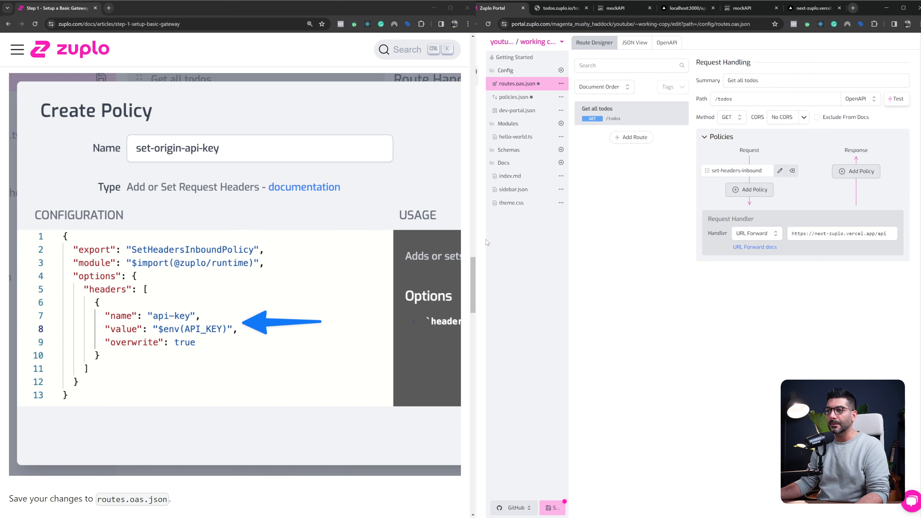
Start a new project environment variable named SECRET_KEY and mark it as secret
left_click(479, 200)
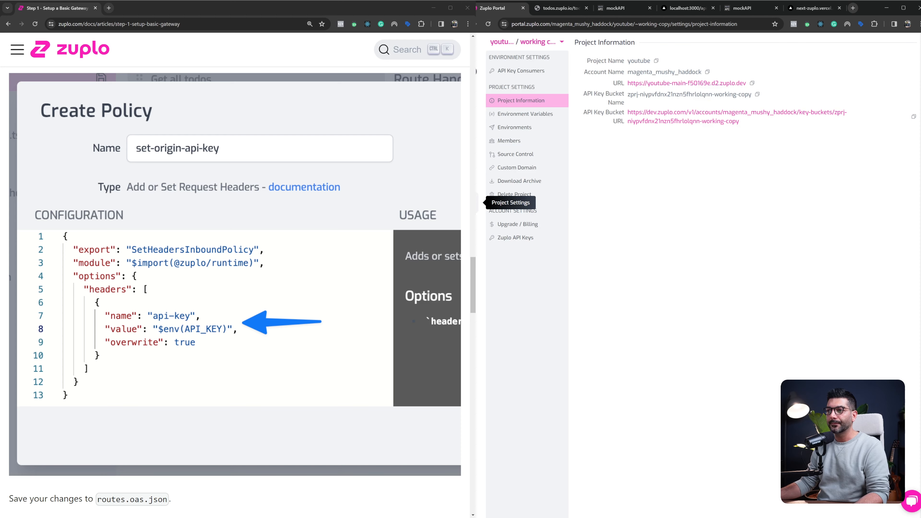
left_click(521, 115)
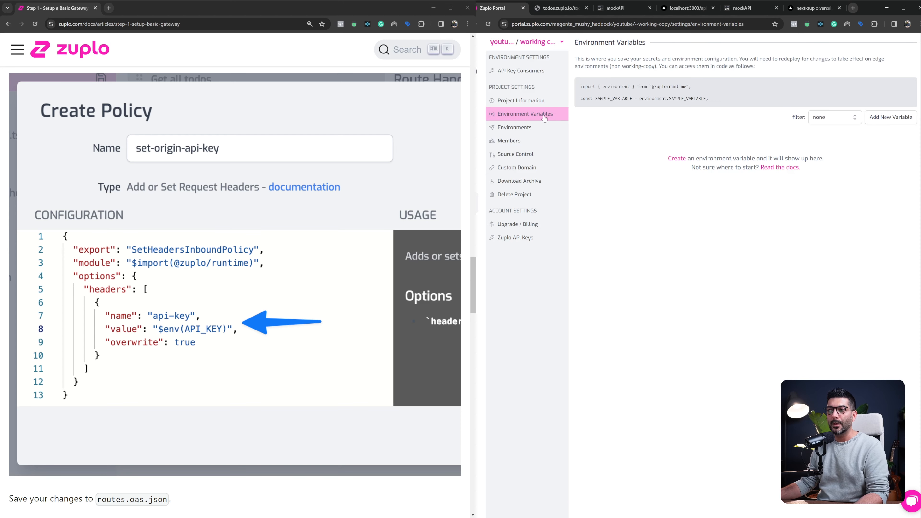
left_click(892, 119)
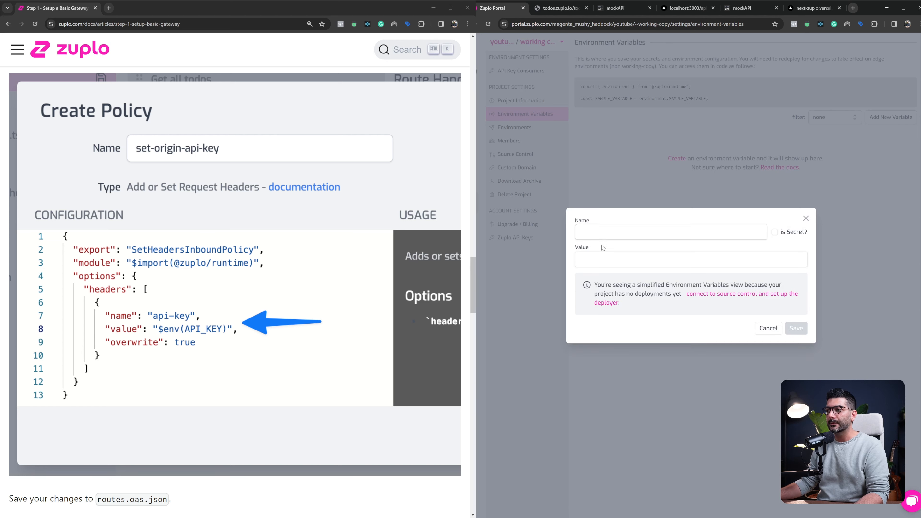
left_click(604, 233)
type("SE")
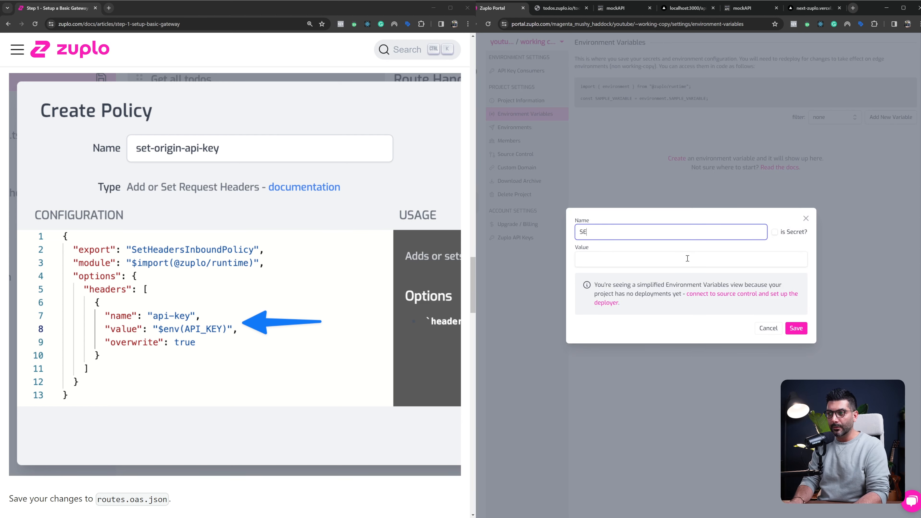
type("CRET_KEY")
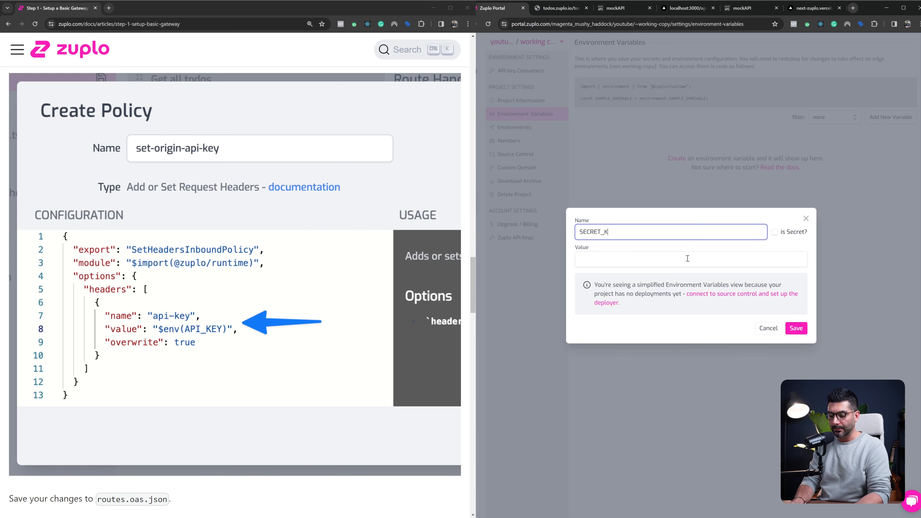
left_click(776, 234)
double_click(627, 235)
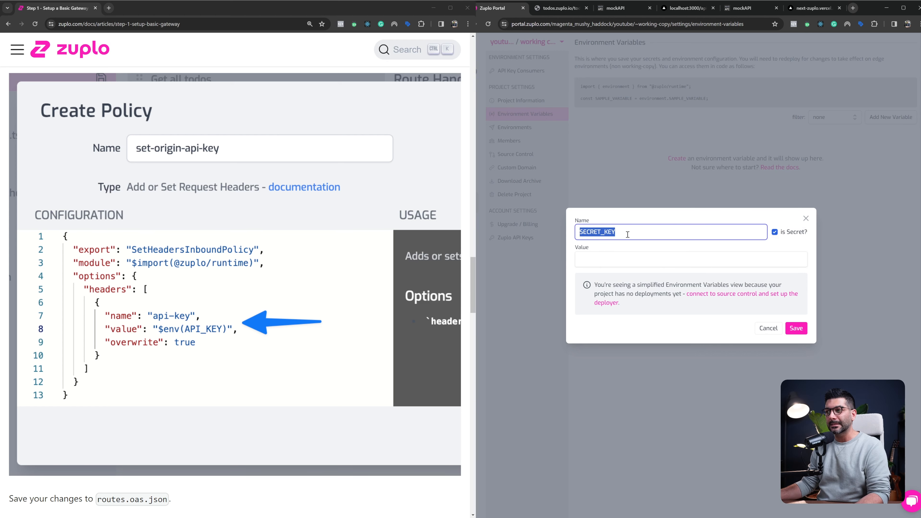
Enter the secret key as the environment variable's value and save the variable
left_click(624, 254)
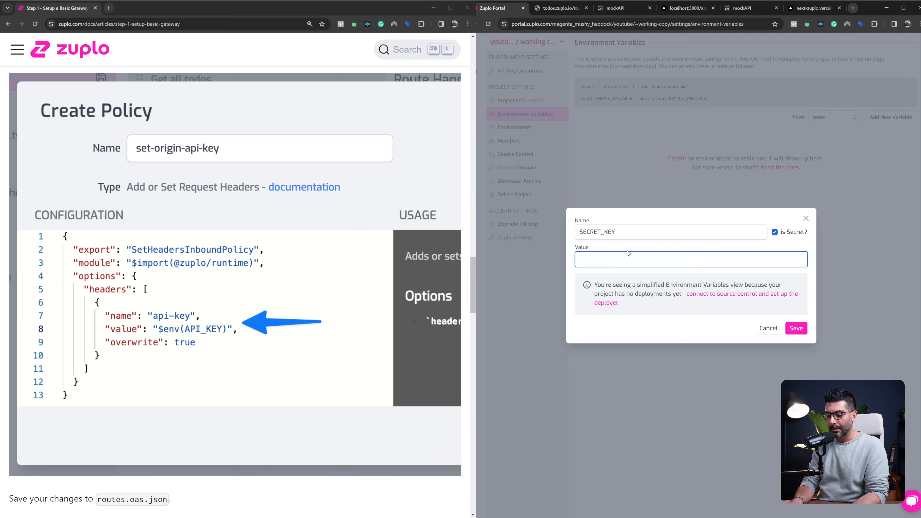
type("••••••")
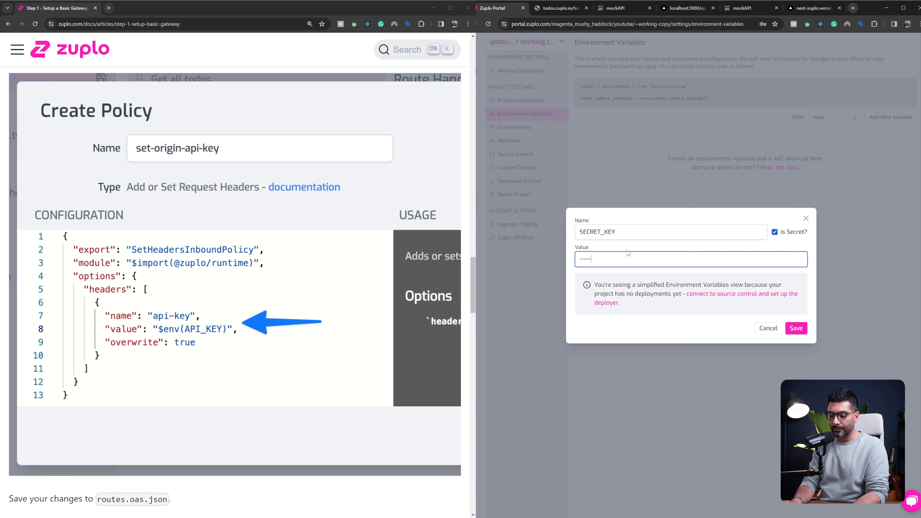
type("•••")
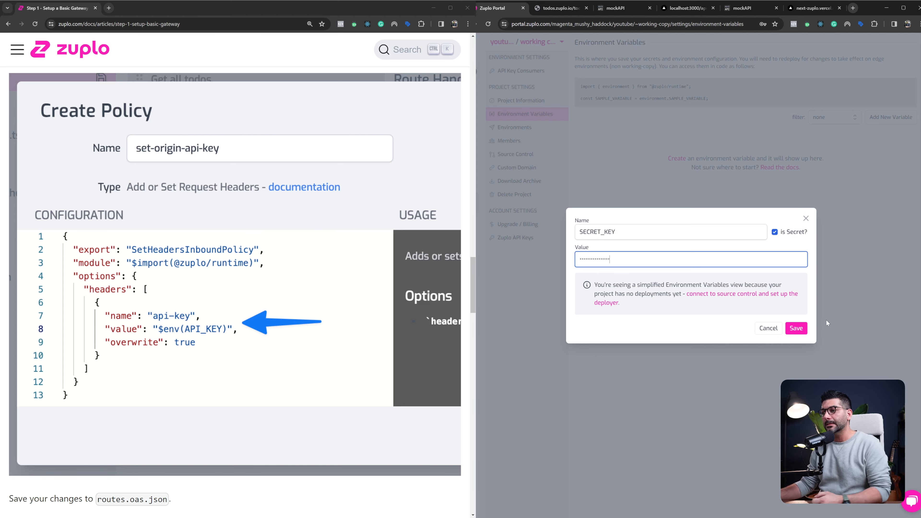
left_click(801, 327)
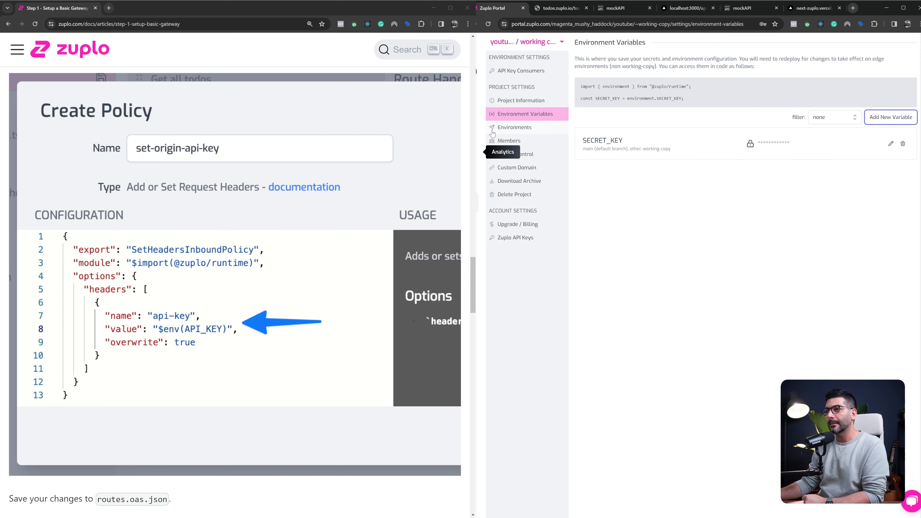
Save the pending route and policy file changes and reopen the Get all todos route from routes.oas.json
left_click(477, 72)
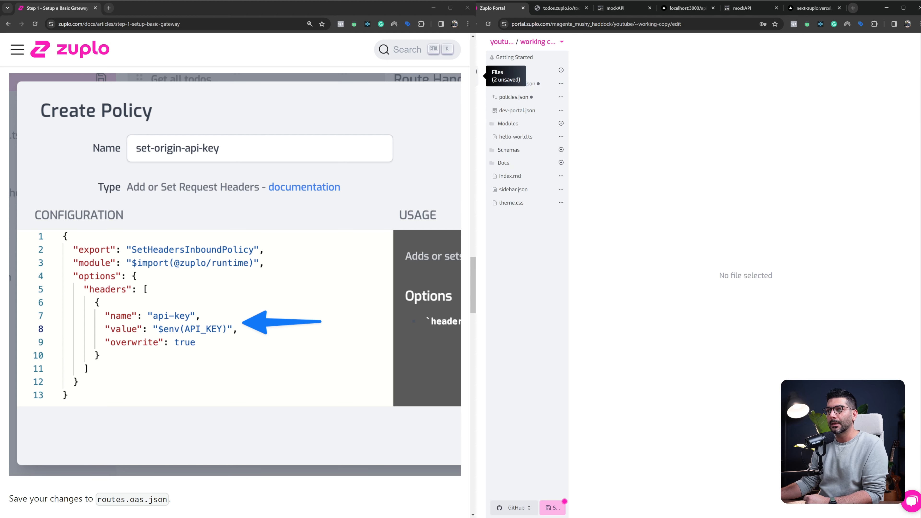
left_click(551, 507)
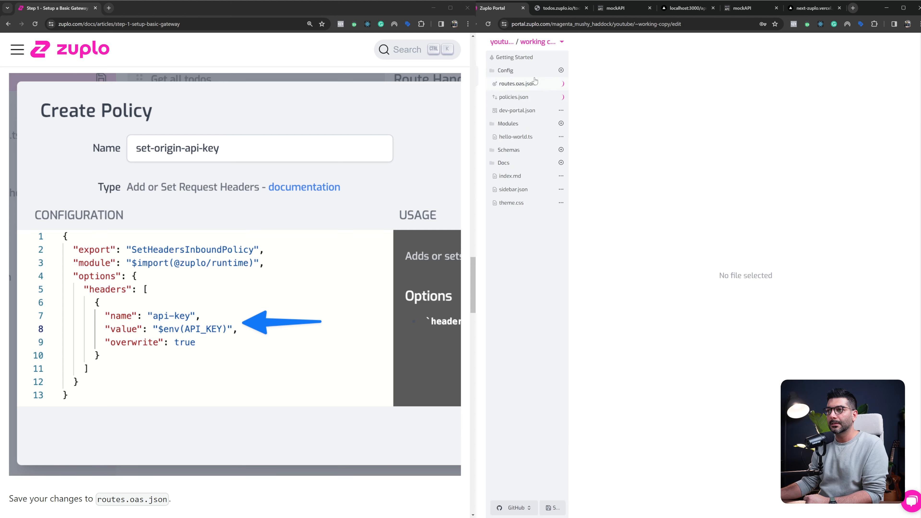
left_click(505, 86)
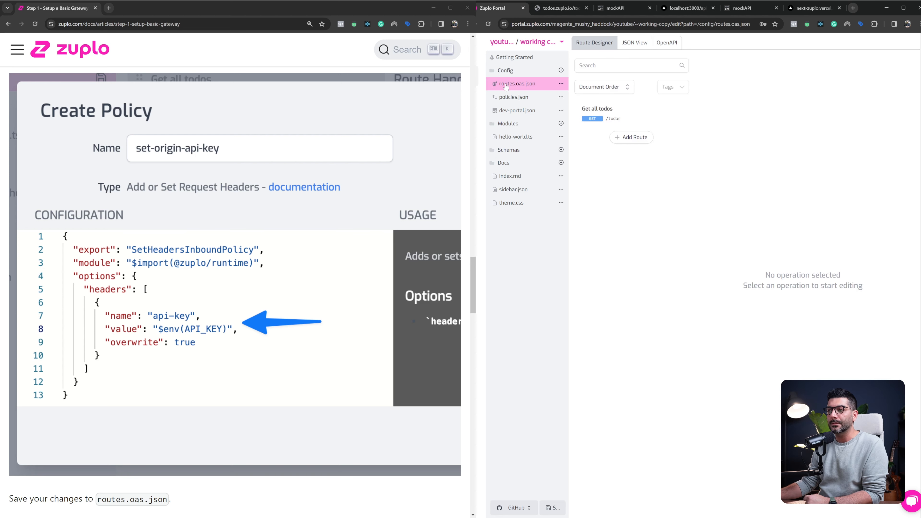
left_click(625, 117)
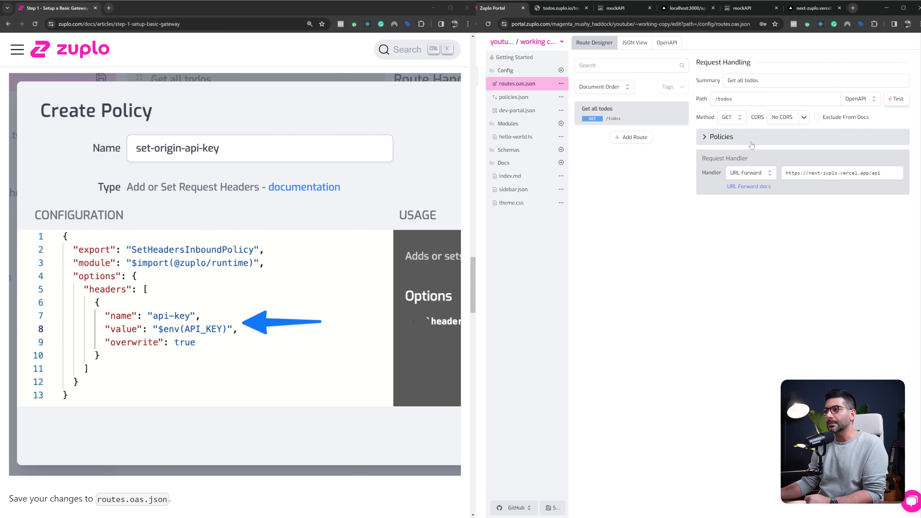
Review the route's path and the set-headers-inbound policy's header name and value, leaving the policy unchanged
left_click_drag(717, 99, 744, 99)
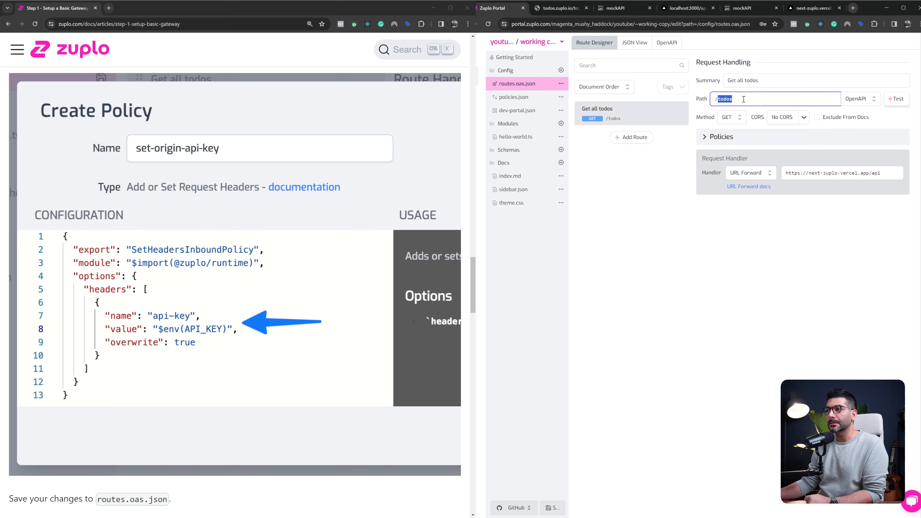
left_click(743, 99)
left_click(729, 139)
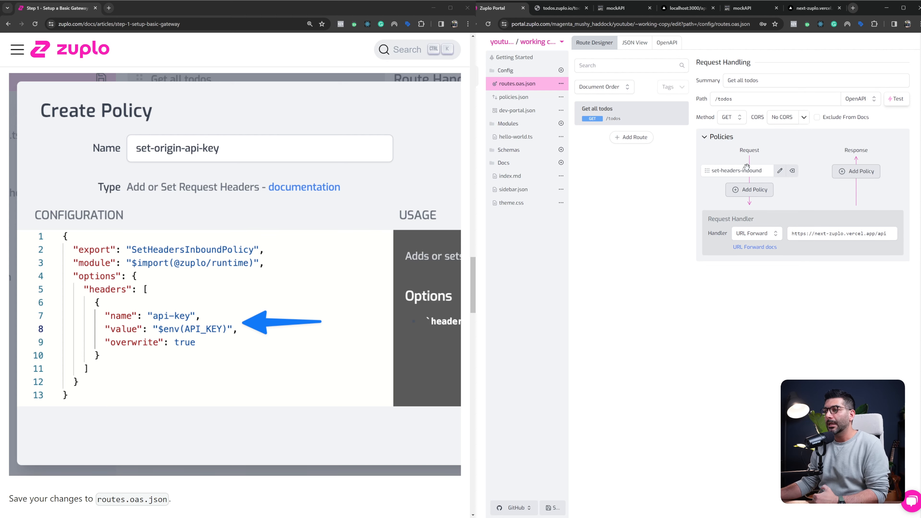
left_click(778, 175)
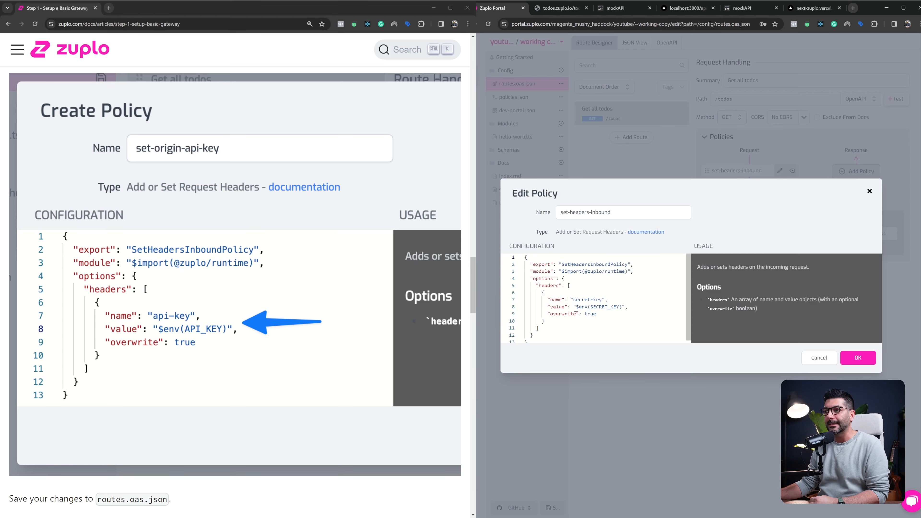
left_click_drag(575, 306, 622, 307)
left_click(818, 358)
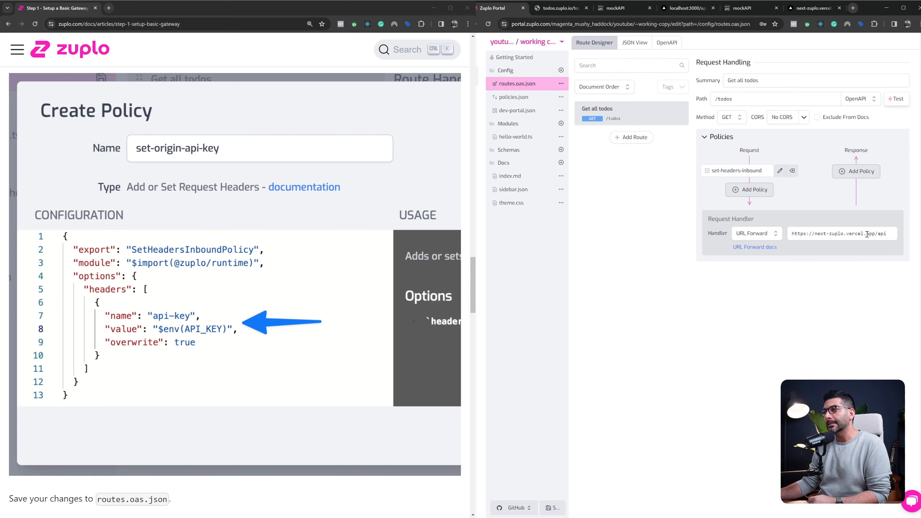
Test GET /todos through the header policy with empty request headers, examining the response status and body
left_click(889, 103)
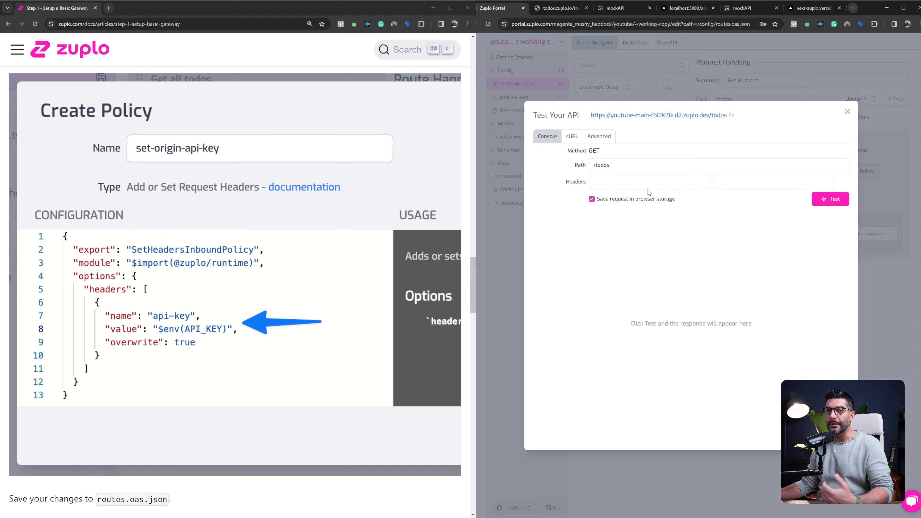
left_click(830, 199)
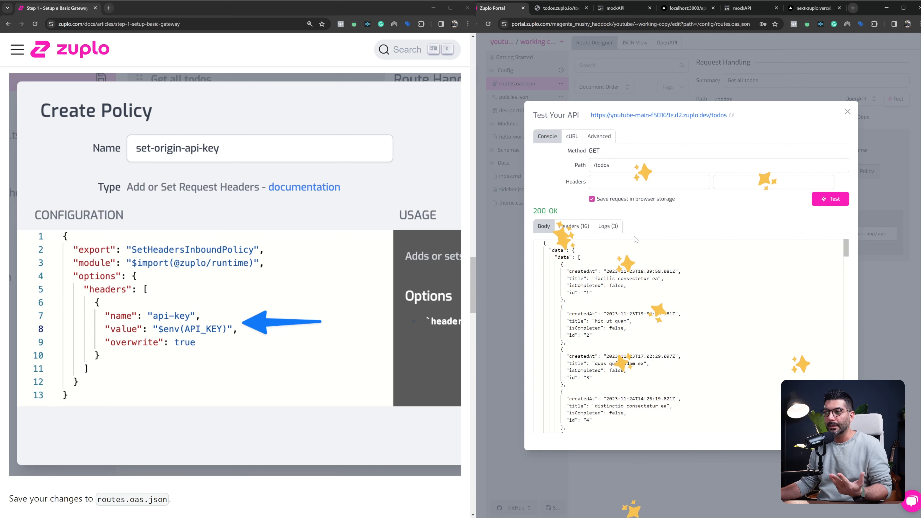
left_click_drag(532, 210, 573, 211)
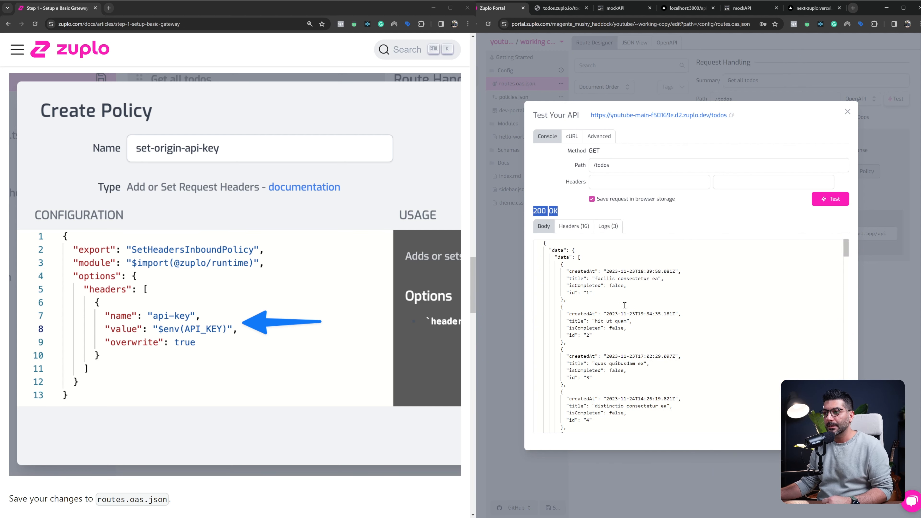
left_click_drag(586, 271, 604, 405)
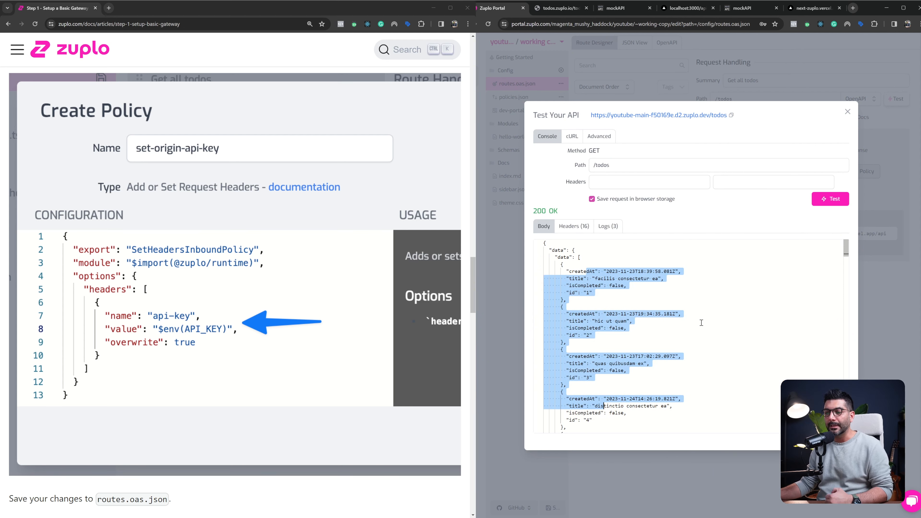
left_click(837, 132)
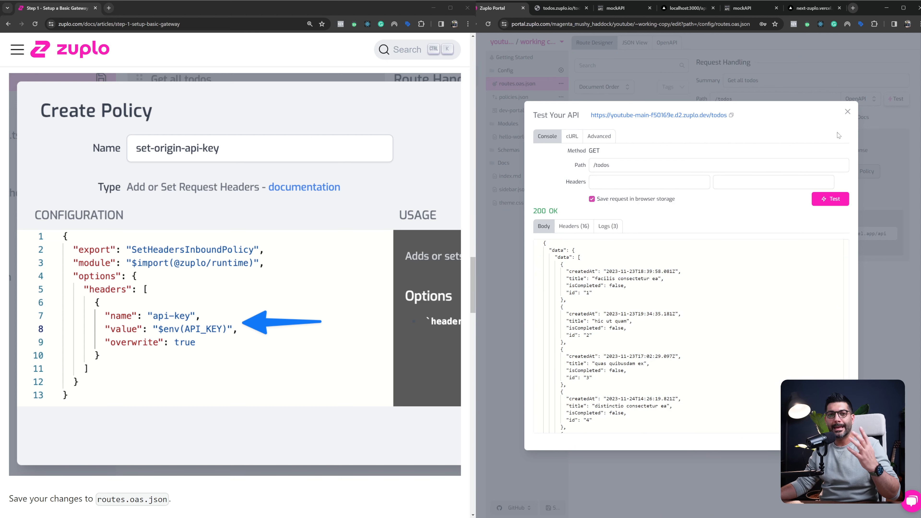
left_click(847, 112)
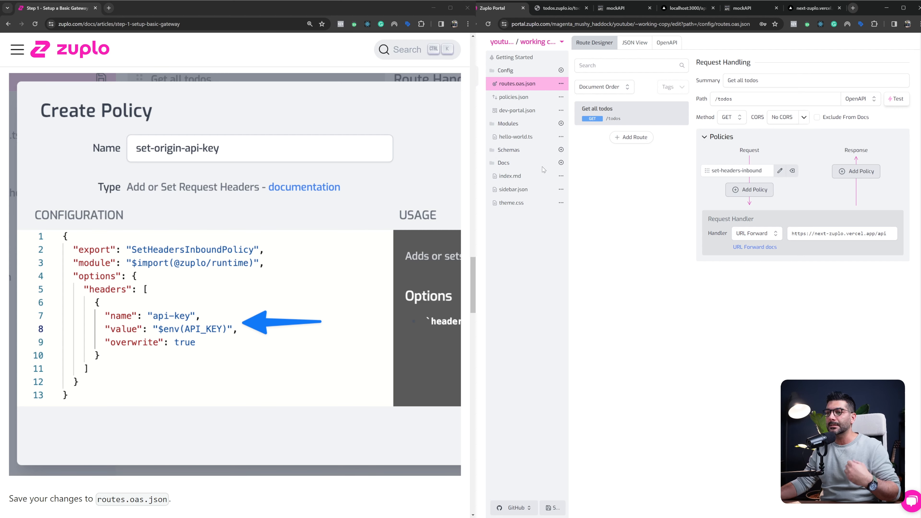
Read the rest of the basic gateway guide, from saving routes.oas.json to the bonus section on putting the base URL in an environment variable
scroll(254, 239, "down", 5)
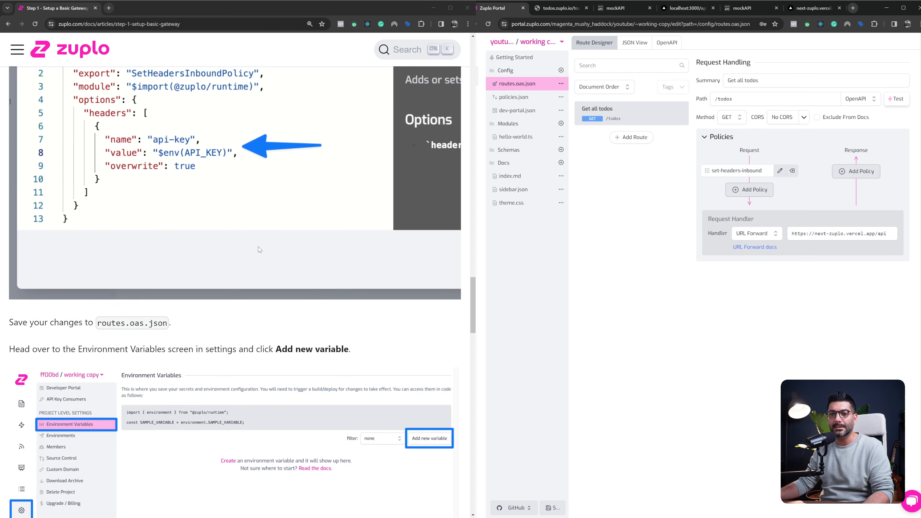
scroll(259, 225, "down", 5)
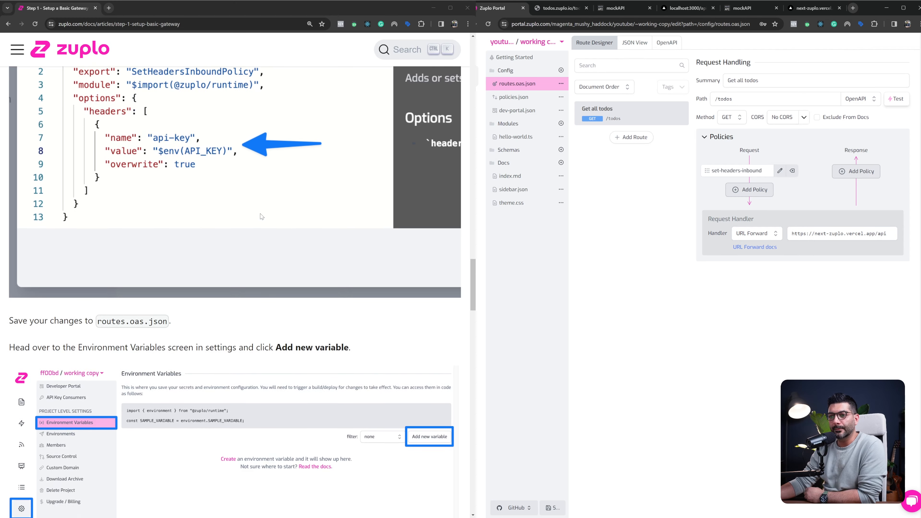
scroll(262, 217, "down", 2)
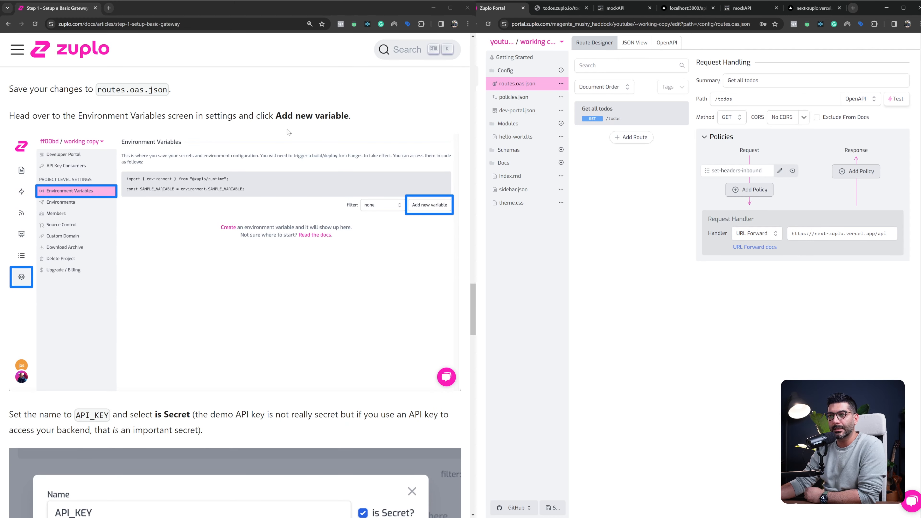
scroll(320, 188, "down", 8)
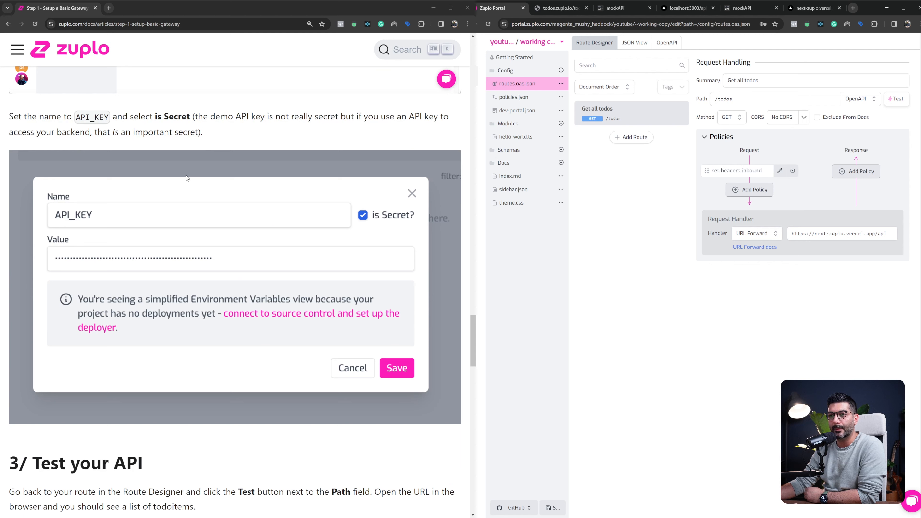
scroll(228, 160, "down", 9)
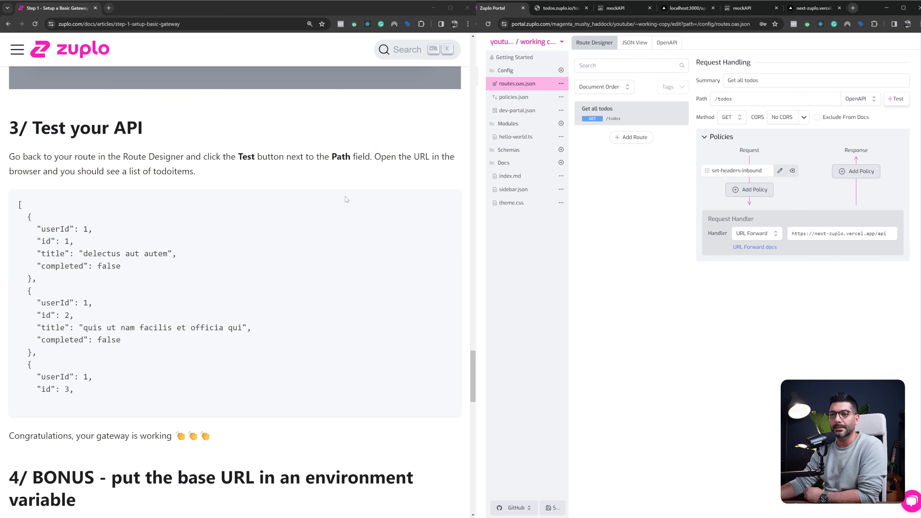
scroll(250, 224, "down", 8)
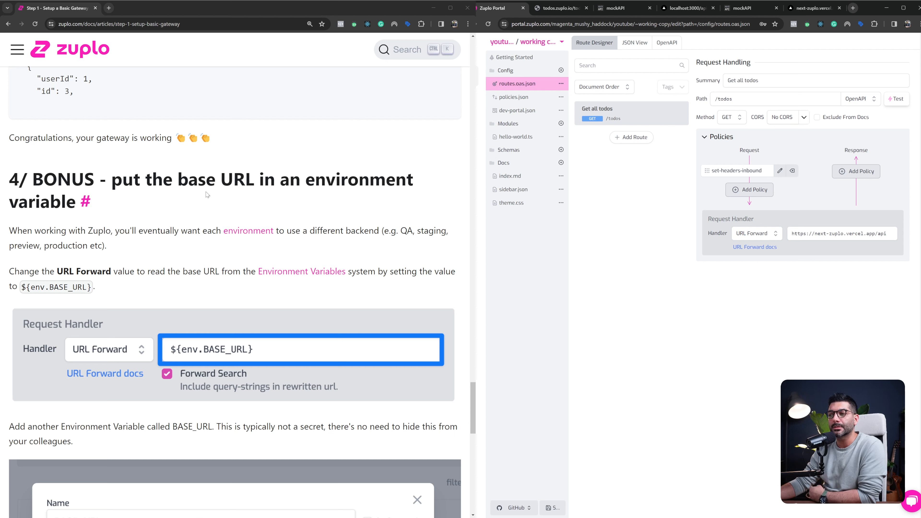
left_click_drag(222, 180, 251, 180)
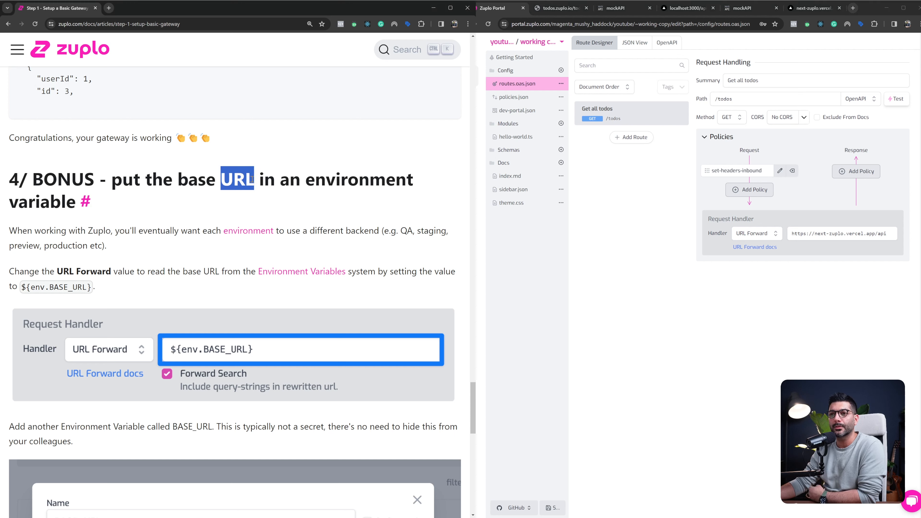
double_click(325, 182)
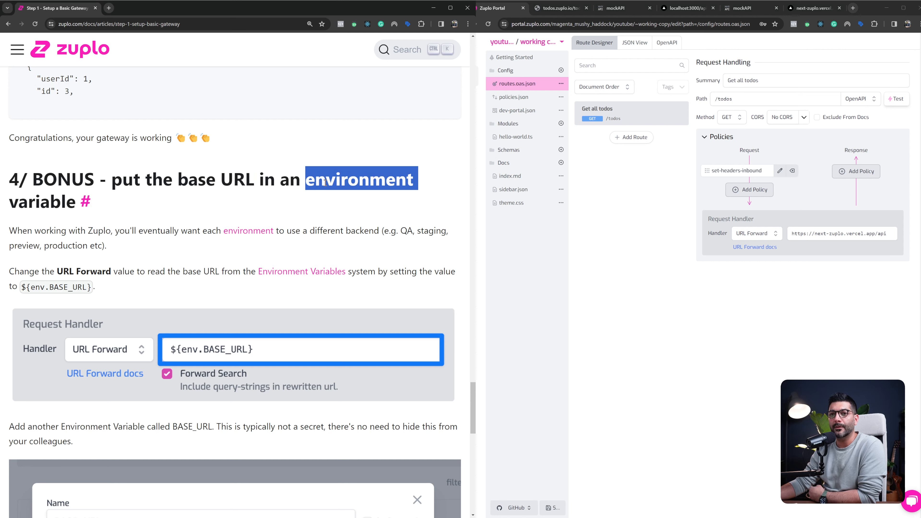
scroll(326, 208, "down", 1)
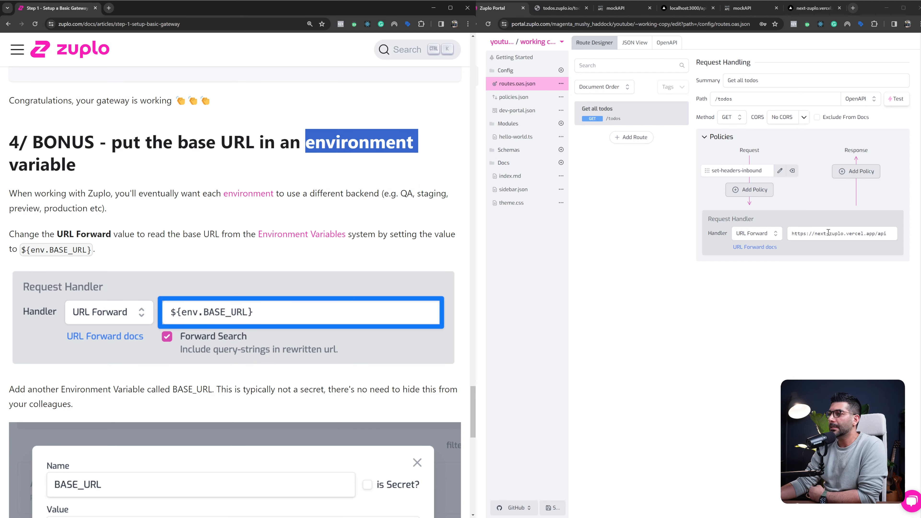
Examine the Get all todos route's URL Forward address and the project's list of environments, leaving both unchanged
left_click(804, 286)
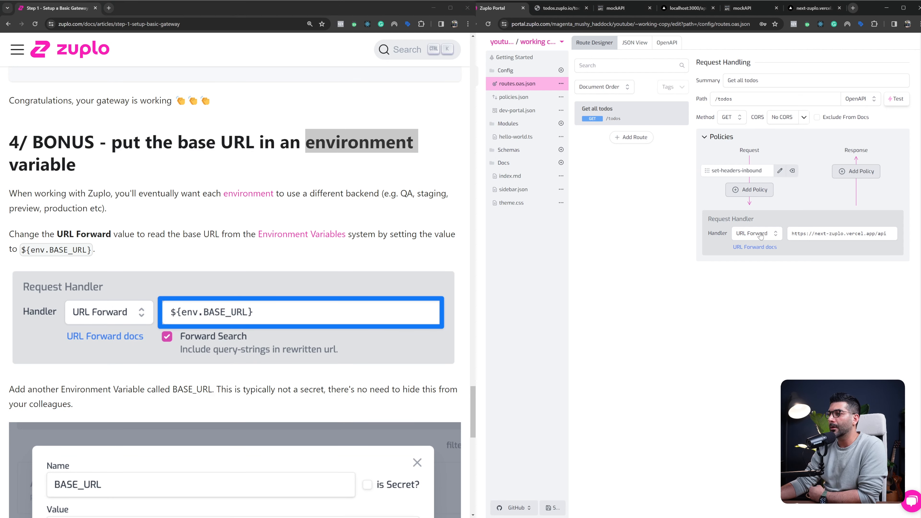
left_click(792, 234)
left_click_drag(793, 234, 888, 234)
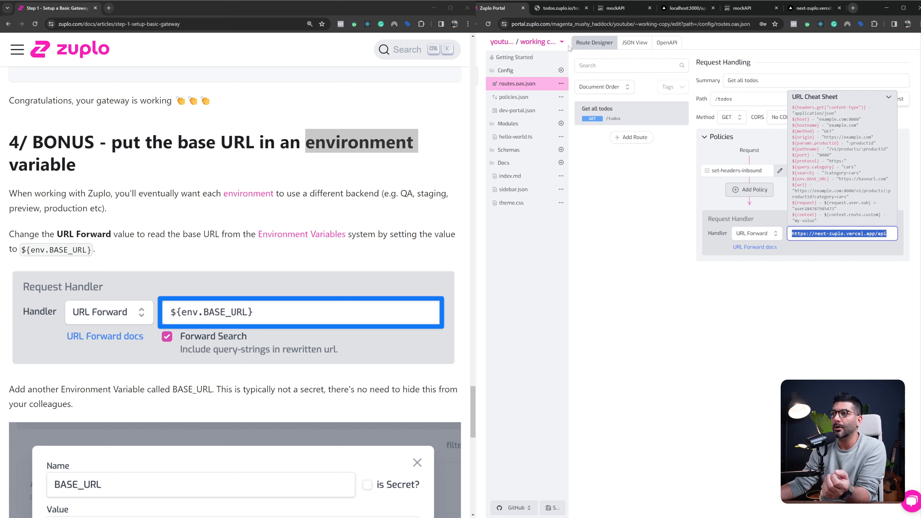
left_click(562, 41)
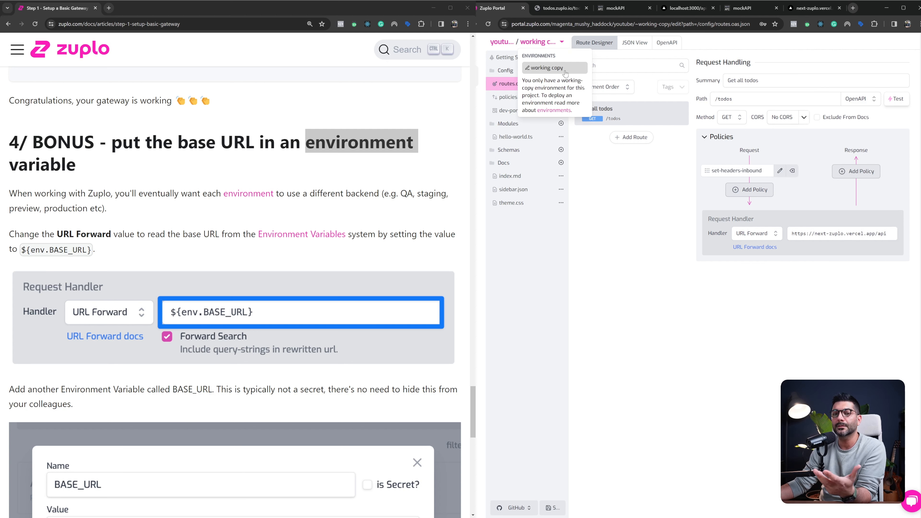
left_click(634, 229)
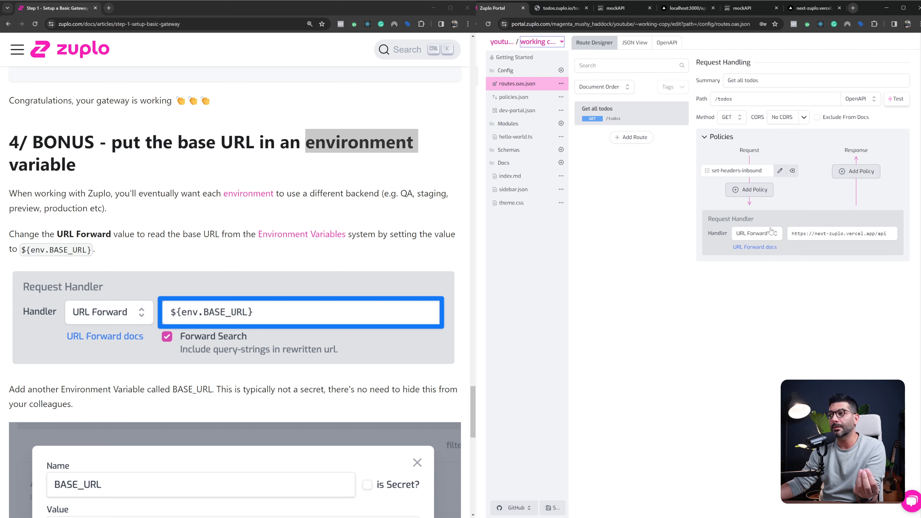
left_click(805, 232)
triple_click(805, 233)
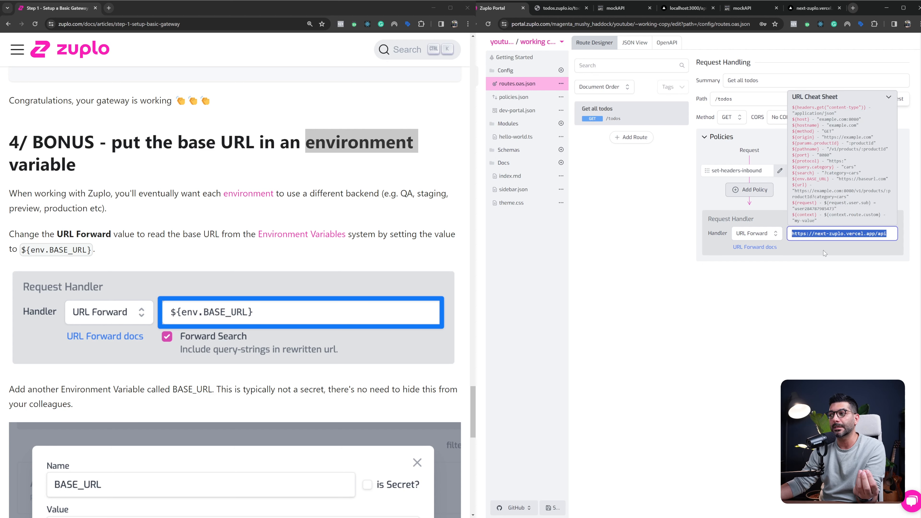
left_click(812, 283)
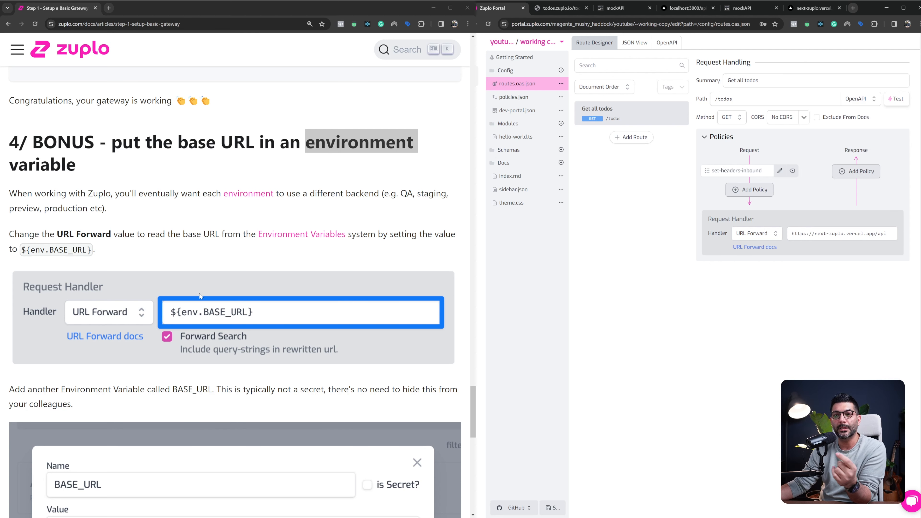
Read the guide's instructions for the BASE_URL environment variable and the ${env.BASE_URL} forward value, through to the end of the page
scroll(219, 295, "down", 1)
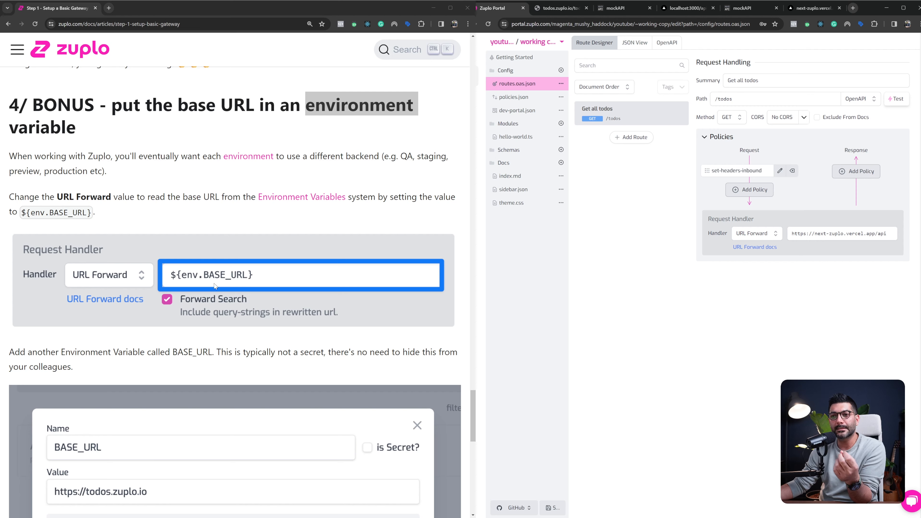
scroll(222, 283, "down", 4)
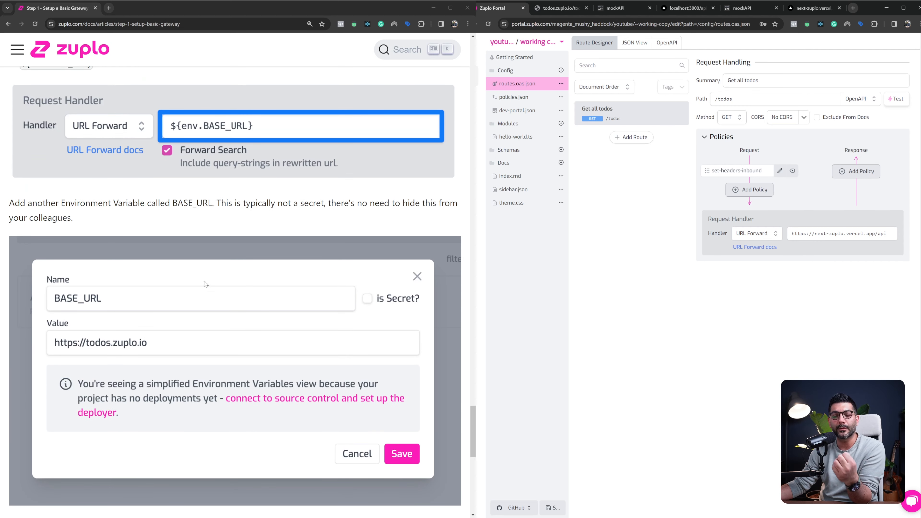
scroll(154, 301, "down", 1)
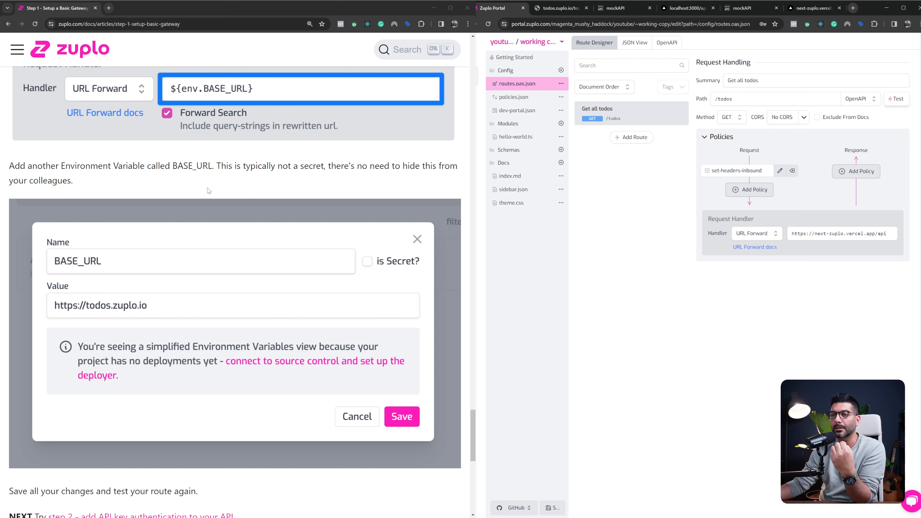
scroll(221, 189, "up", 2)
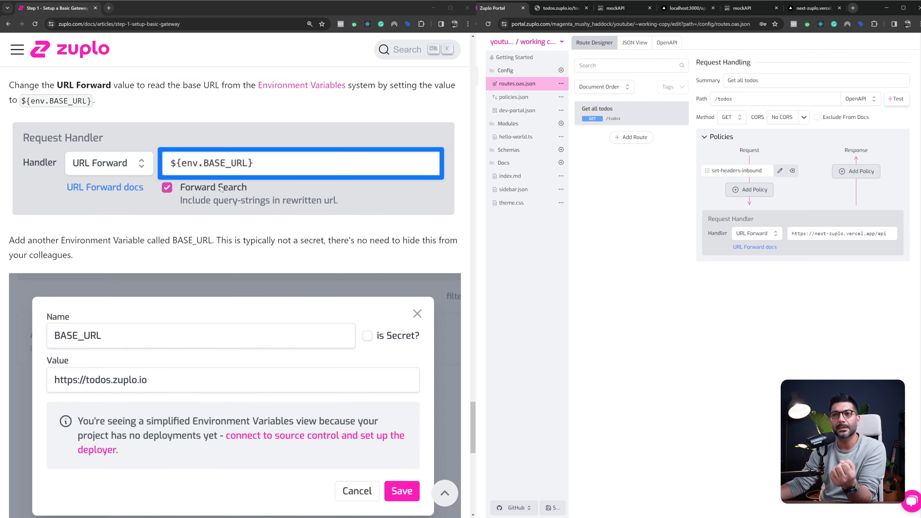
scroll(229, 190, "up", 1)
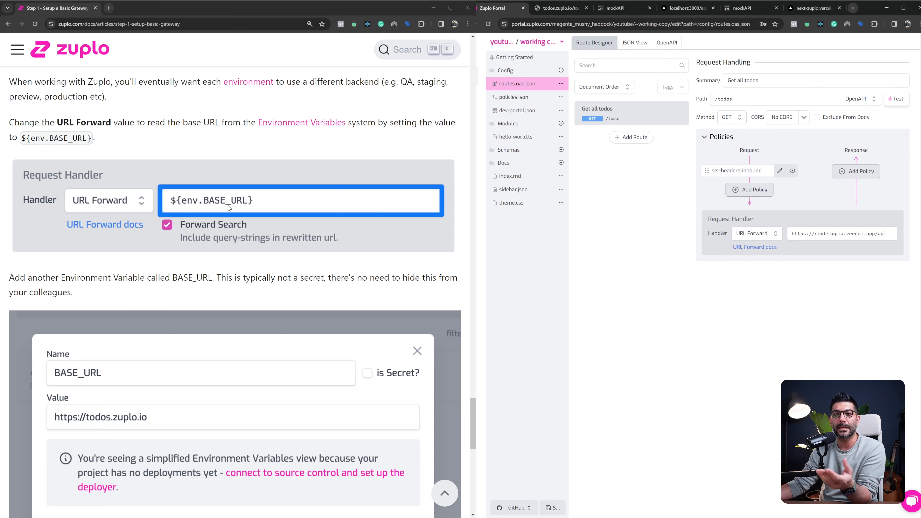
scroll(246, 208, "down", 10)
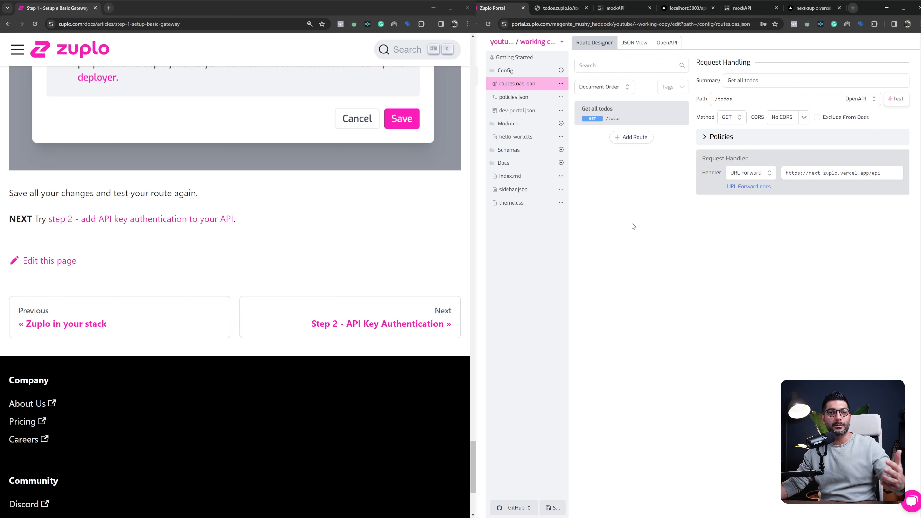
Open the project's gateway URL from Getting Started, load its /todos path in the browser, and examine the returned JSON
left_click(521, 61)
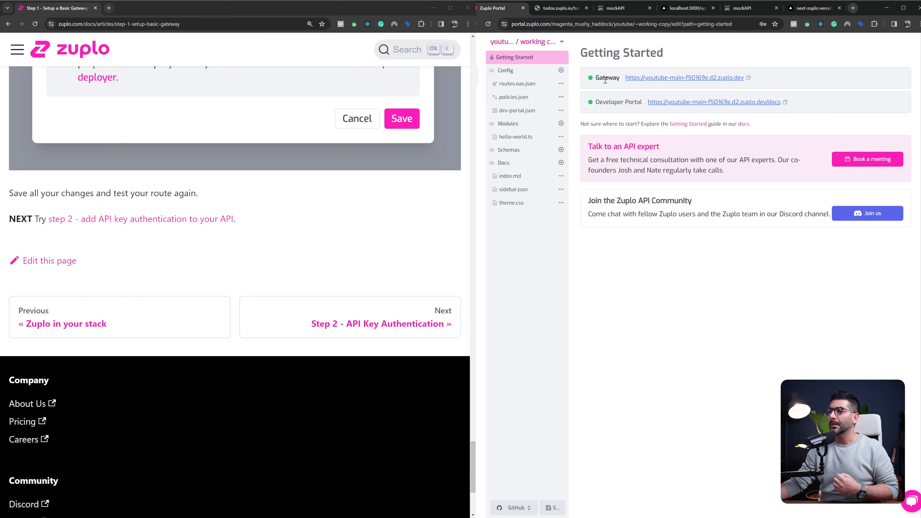
left_click(680, 78, "ctrl")
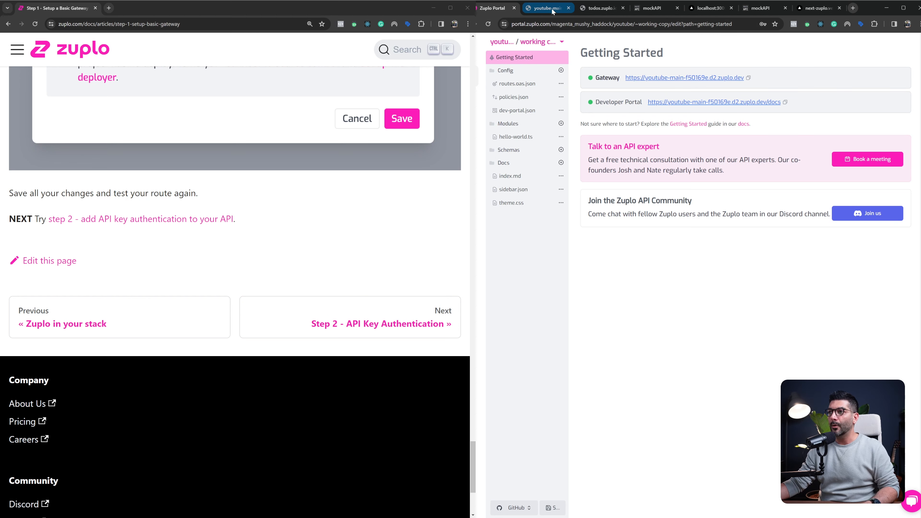
left_click(548, 8)
left_click(600, 26)
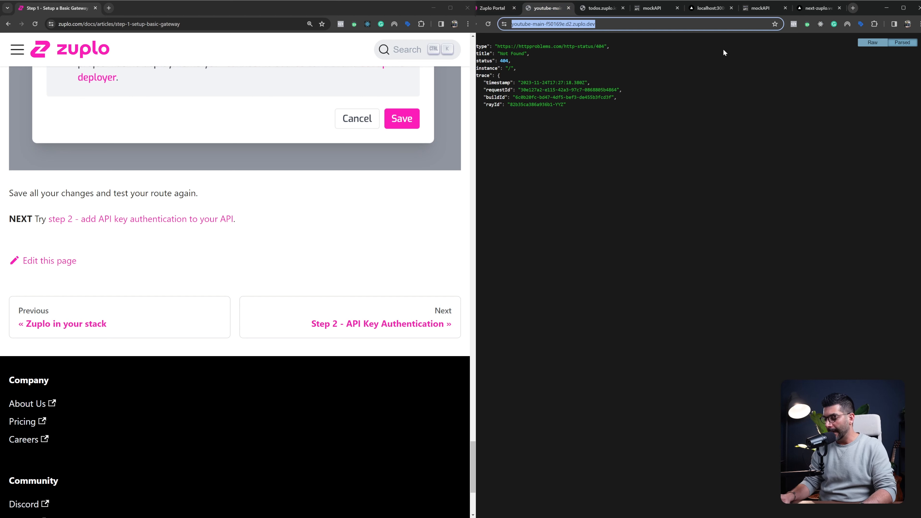
key("End")
type("/todos")
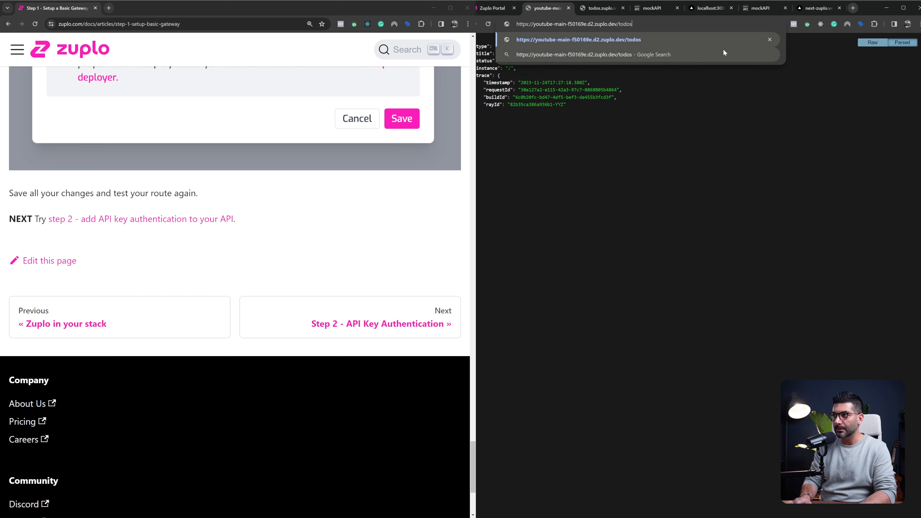
key("Return")
left_click_drag(568, 68, 529, 265)
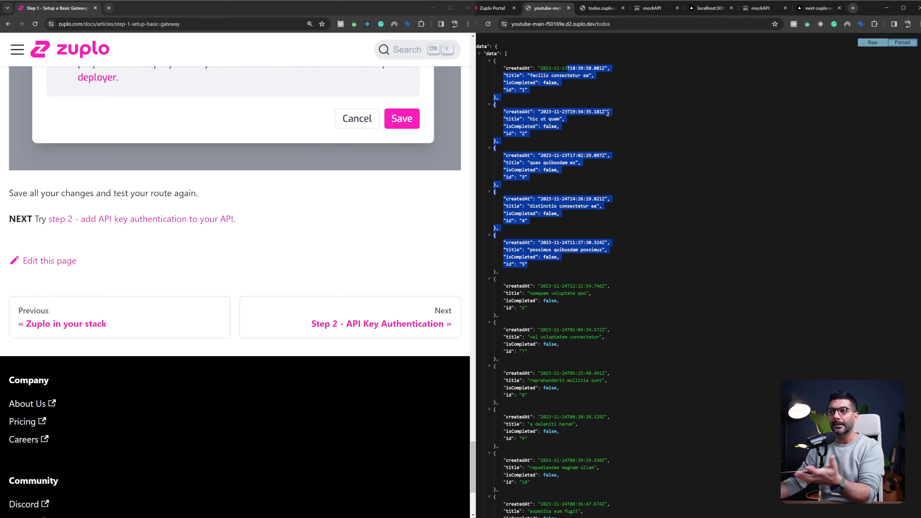
left_click_drag(594, 67, 590, 250)
left_click(683, 173)
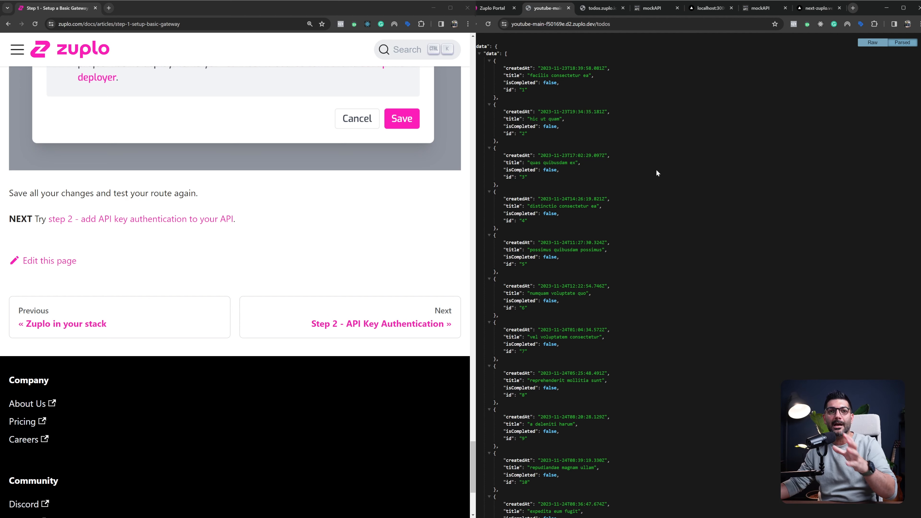
Return to the Zuplo Portal, open the Step 2 - API Key Authentication guide, and read how to add the API Key Authentication policy
left_click(494, 8)
left_click(400, 313)
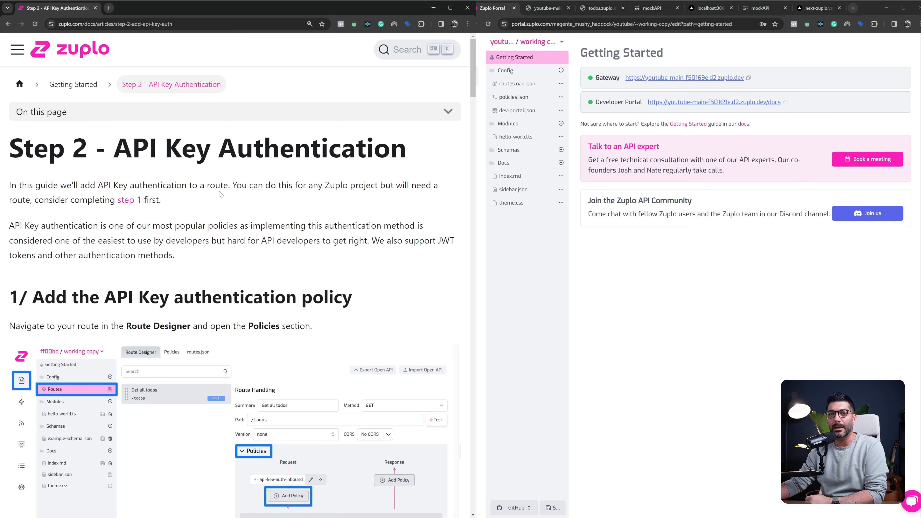
scroll(219, 194, "down", 3)
left_click_drag(79, 185, 221, 184)
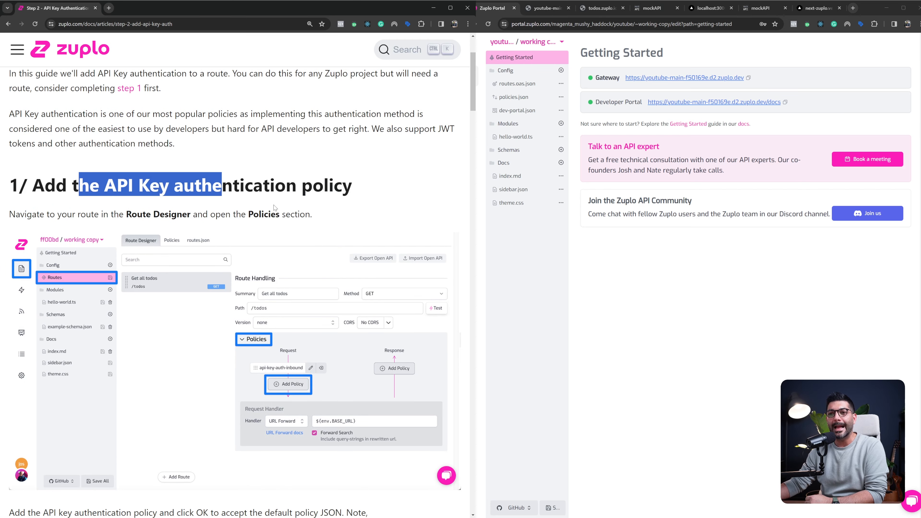
scroll(274, 208, "down", 2)
scroll(294, 202, "down", 2)
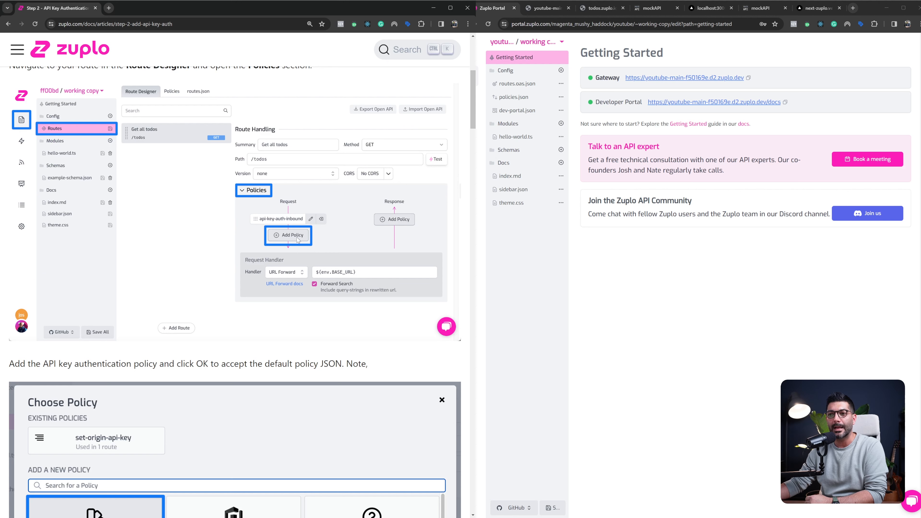
scroll(280, 231, "down", 2)
scroll(232, 229, "down", 5)
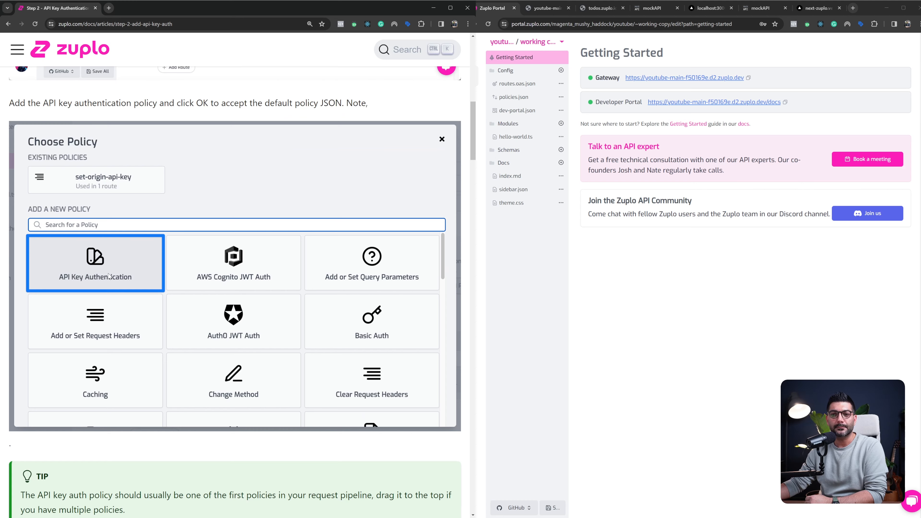
Read the guide's tip on ordering the API key auth policy, the expected response when testing the route, and the API key consumer introduction
scroll(109, 272, "down", 4)
scroll(110, 271, "down", 6)
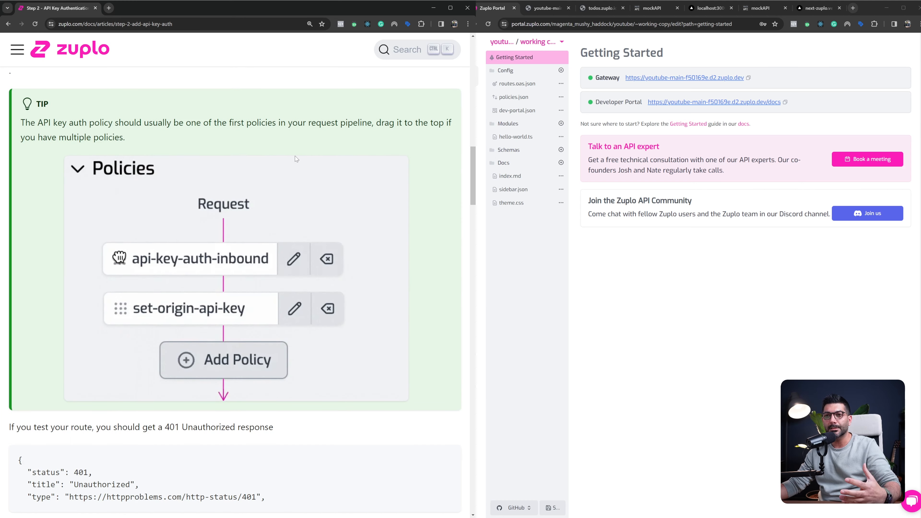
left_click_drag(173, 123, 272, 123)
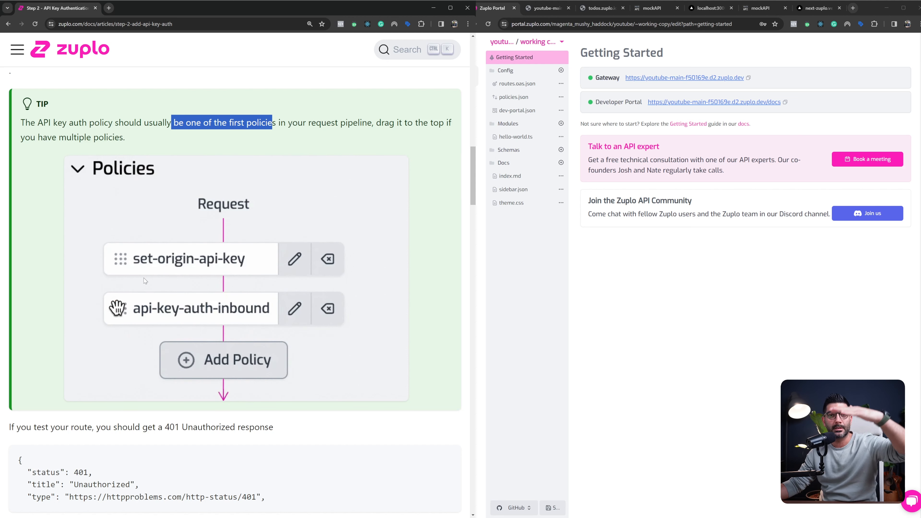
scroll(143, 278, "down", 3)
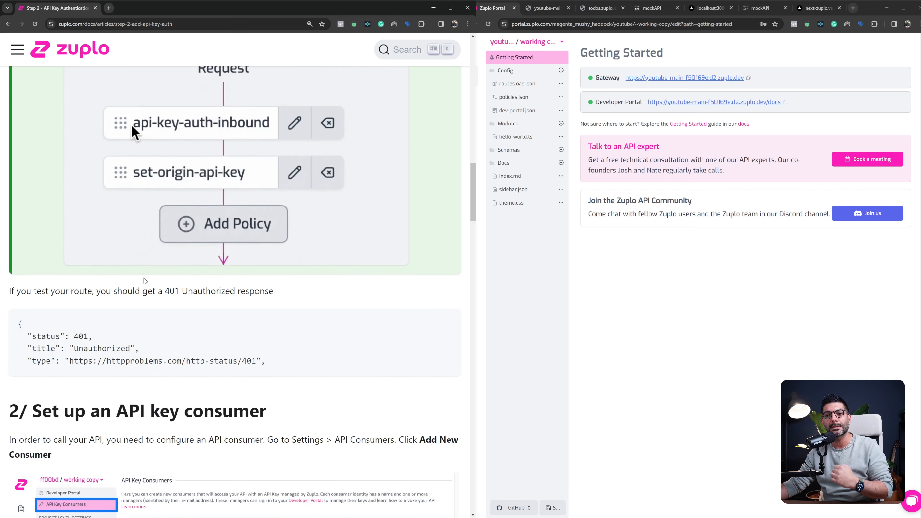
scroll(144, 278, "down", 1)
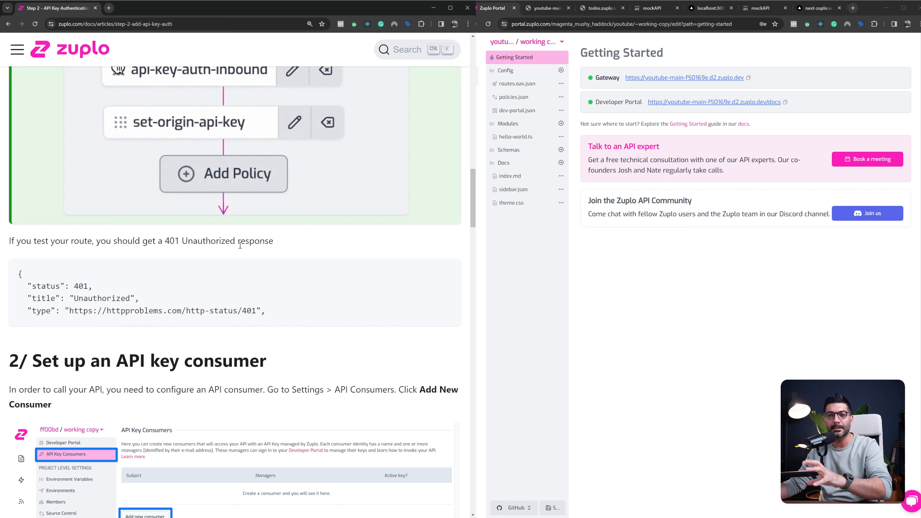
Add the API Key Authentication policy to the Get all todos route's request policies, place it ahead of set-headers-inbound, and save the changes
left_click_drag(166, 240, 287, 243)
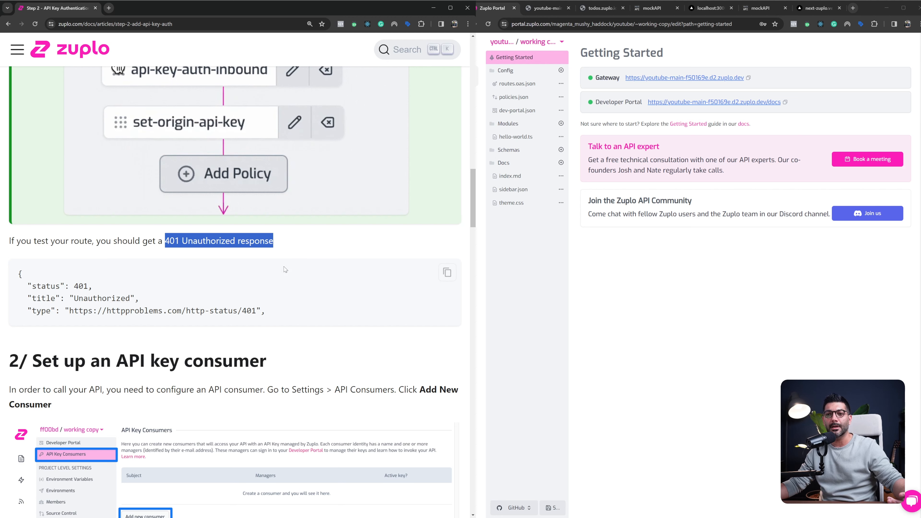
left_click_drag(193, 361, 259, 361)
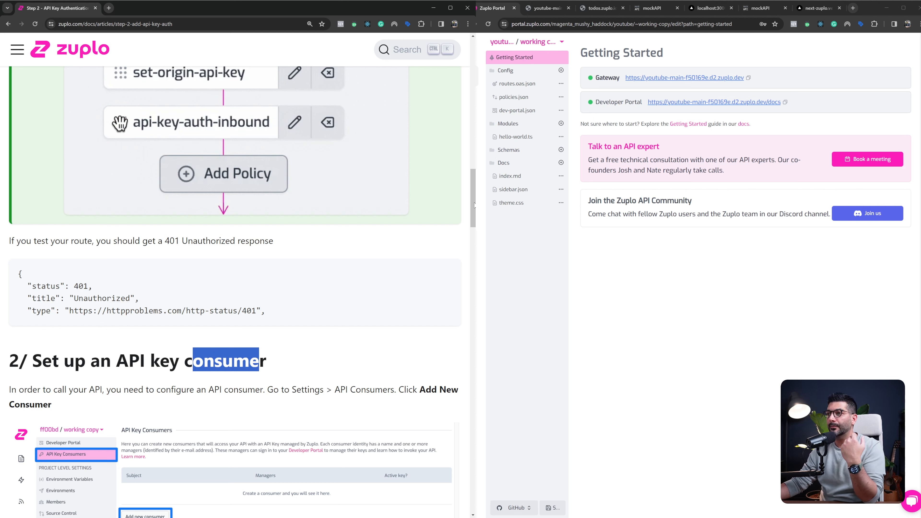
left_click(532, 86)
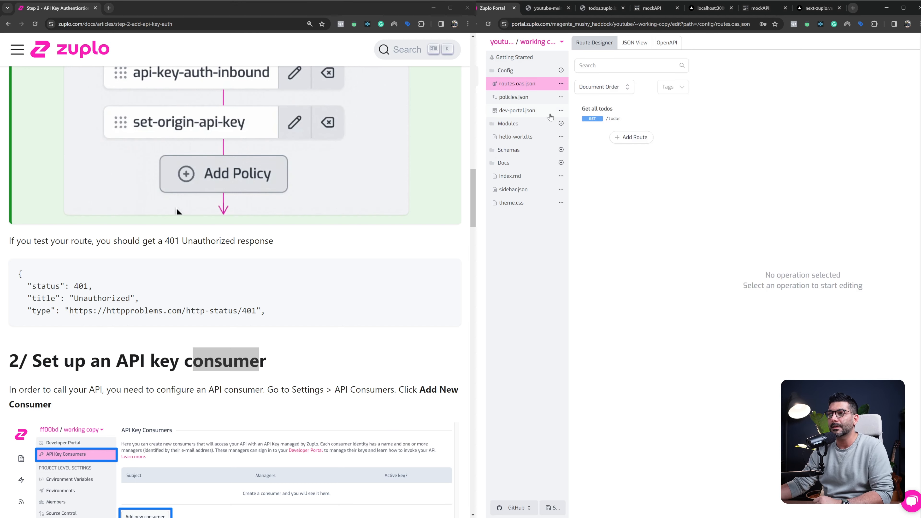
left_click(598, 111)
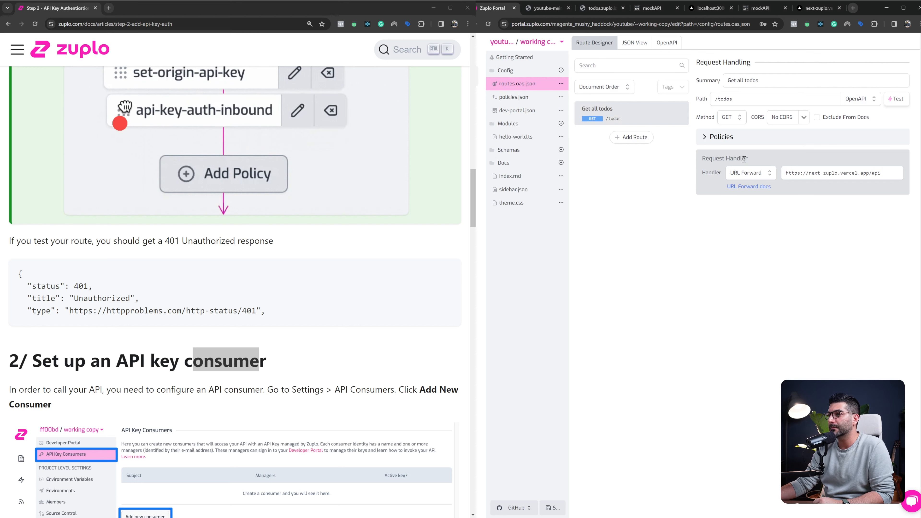
left_click(754, 137)
left_click(749, 190)
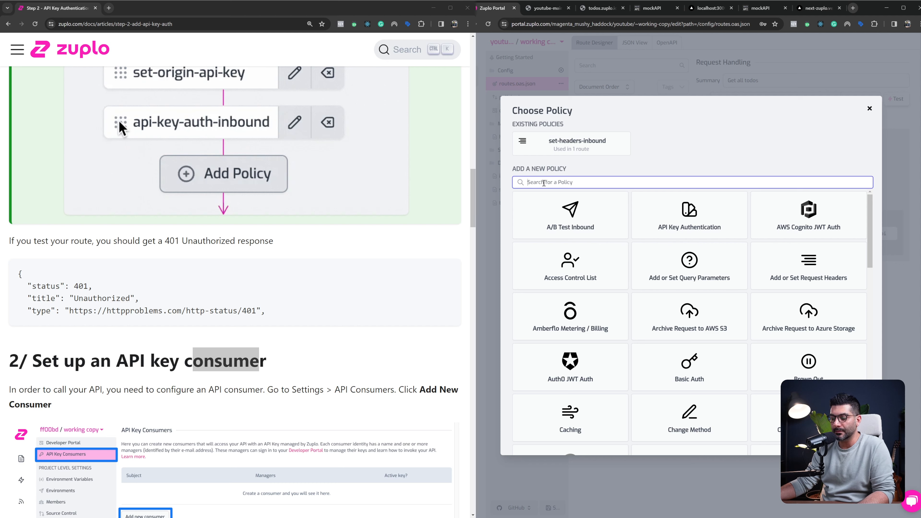
type("auth")
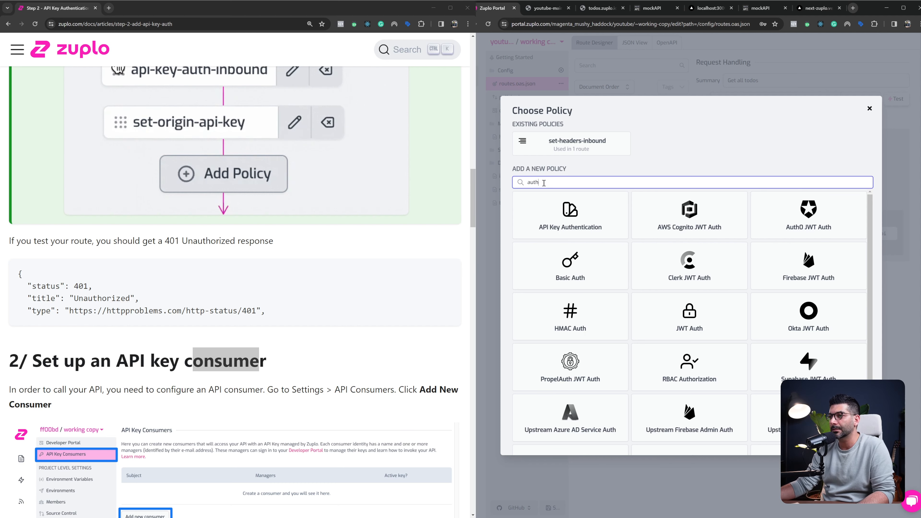
left_click(573, 229)
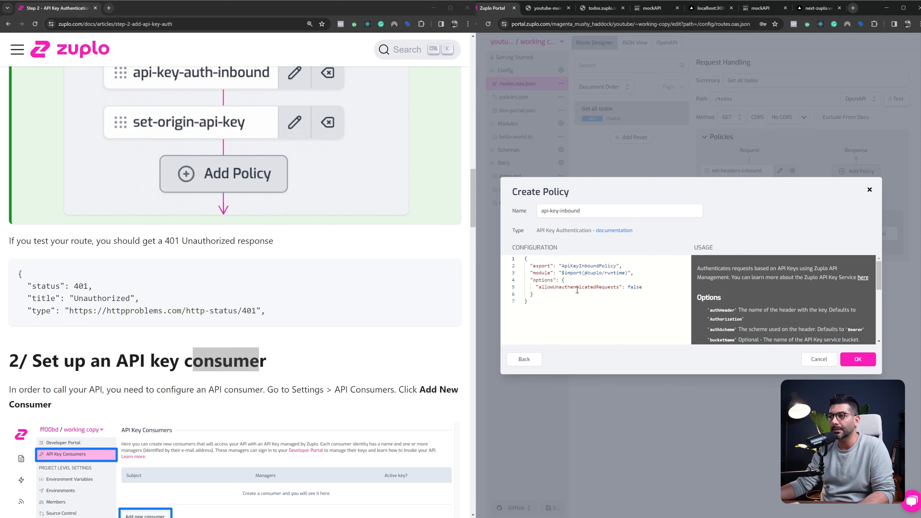
left_click(850, 365)
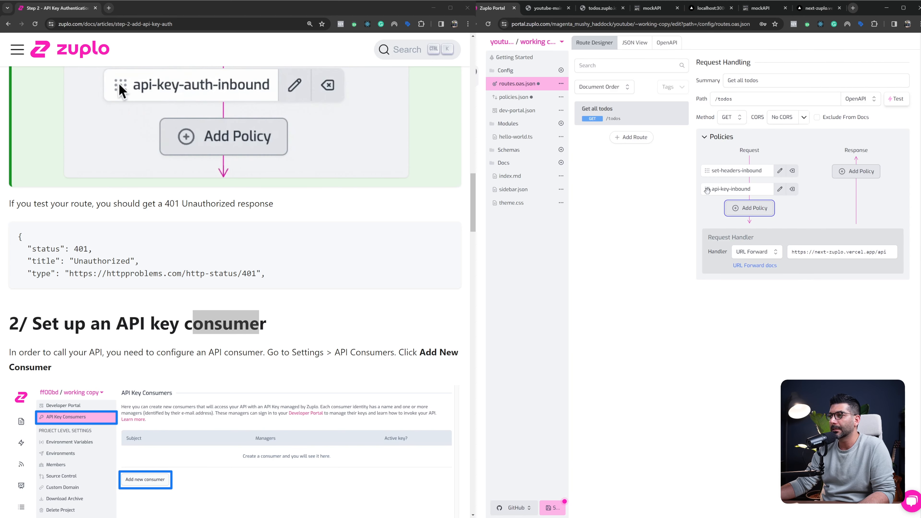
left_click_drag(706, 189, 707, 165)
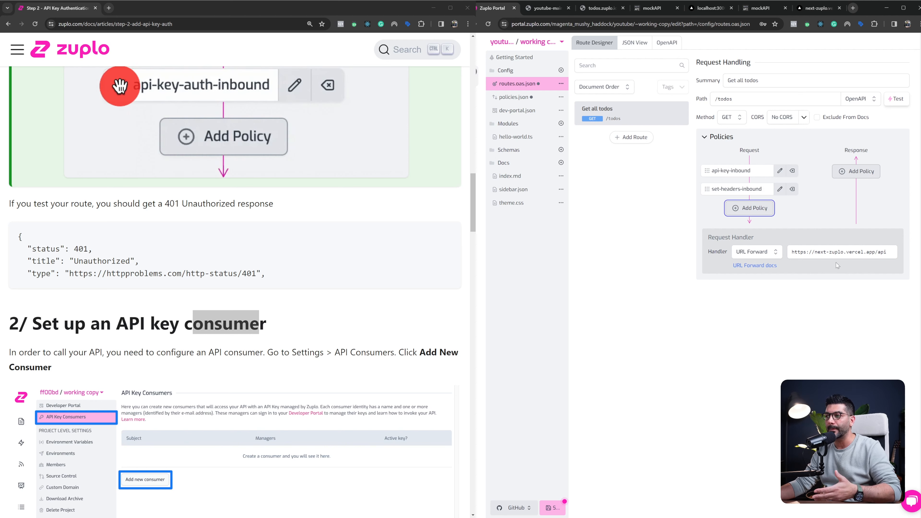
key("ctrl+s")
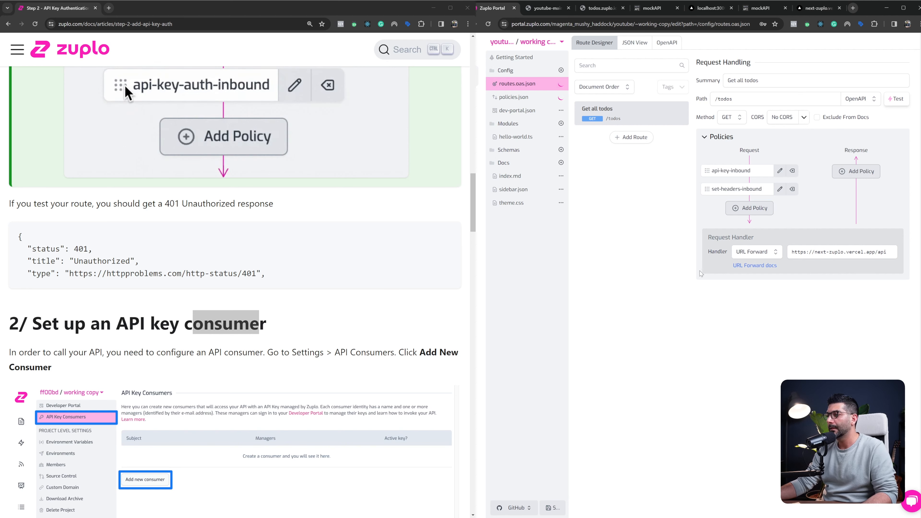
Test the GET /todos route without any headers and examine the response status
left_click(894, 100)
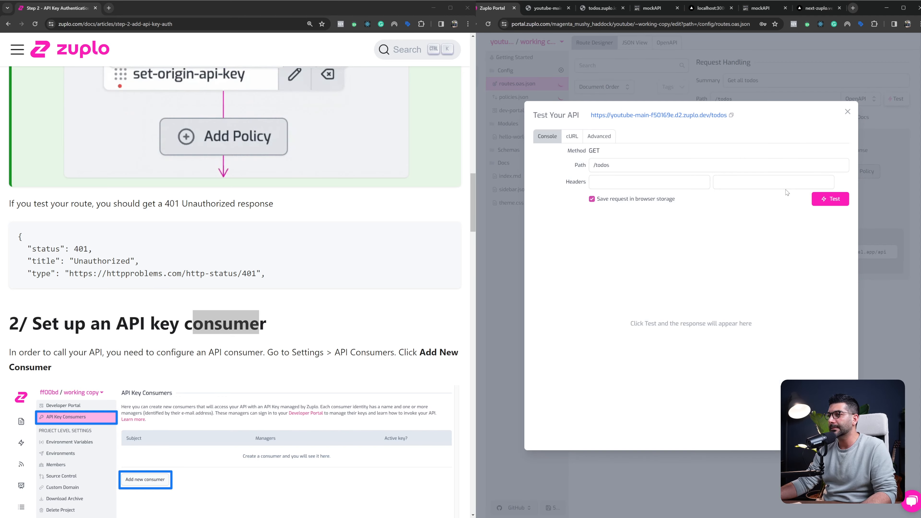
left_click(830, 199)
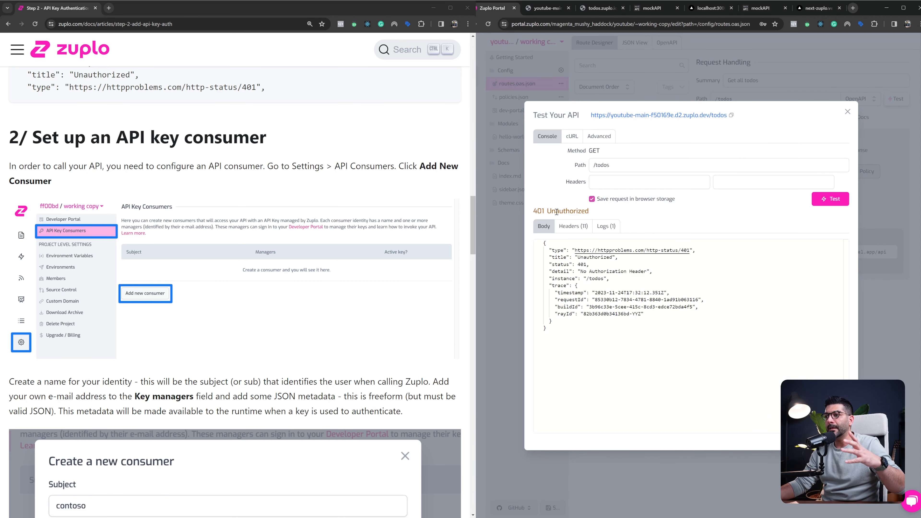
left_click_drag(552, 210, 596, 211)
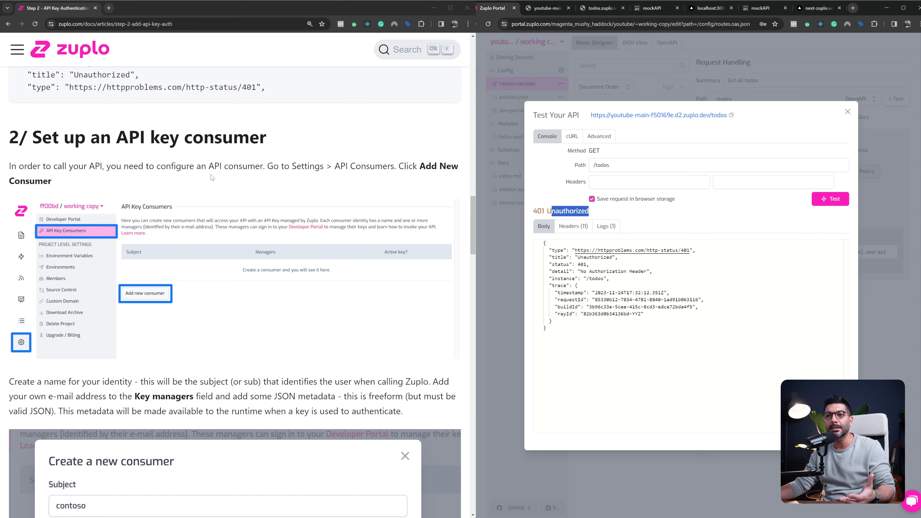
Read the guide's section on setting up an API key consumer, including the subject, key managers and metadata of a new consumer
left_click(211, 166)
left_click_drag(211, 166, 263, 167)
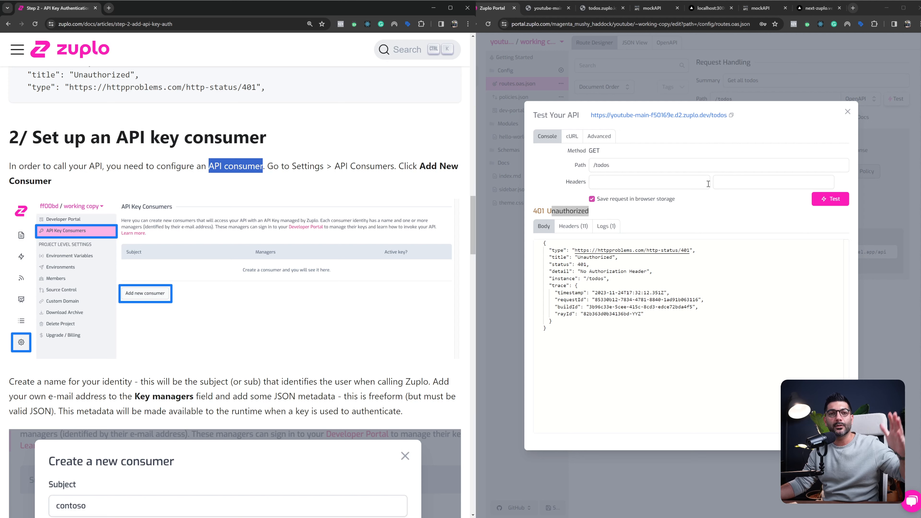
double_click(579, 211)
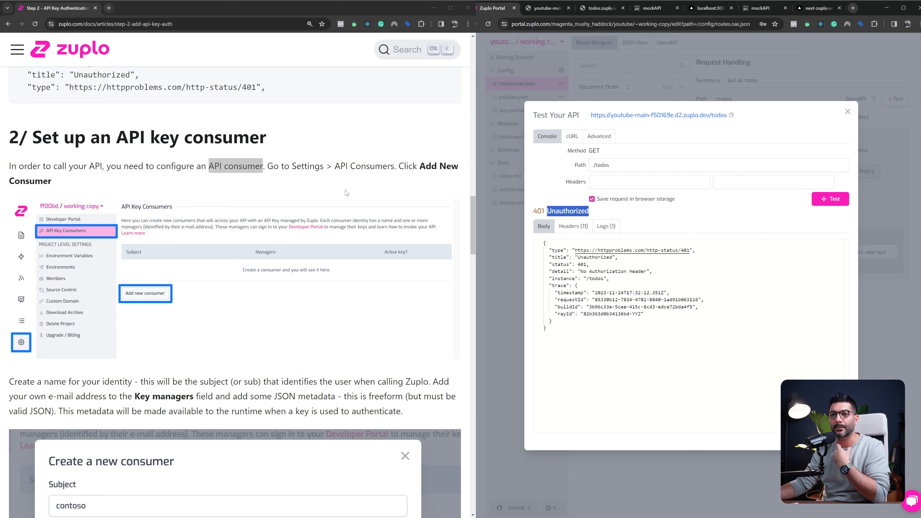
scroll(115, 206, "down", 2)
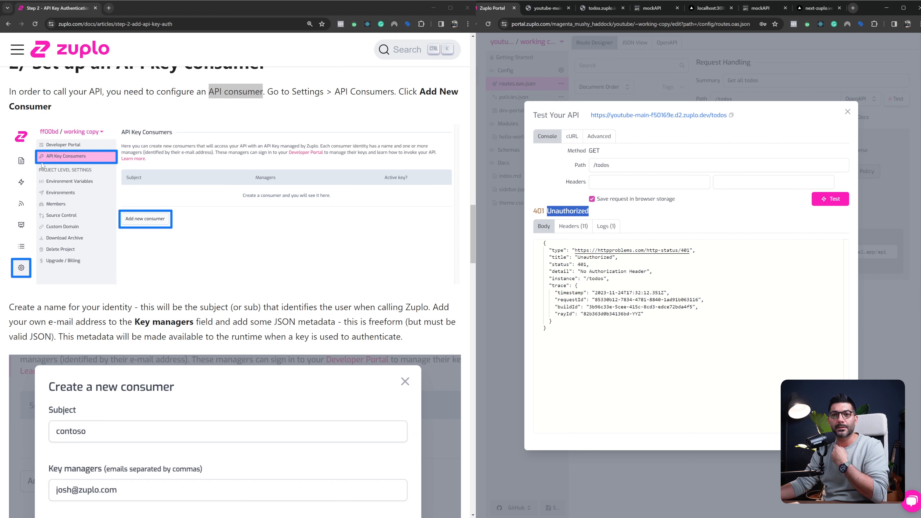
scroll(91, 211, "down", 5)
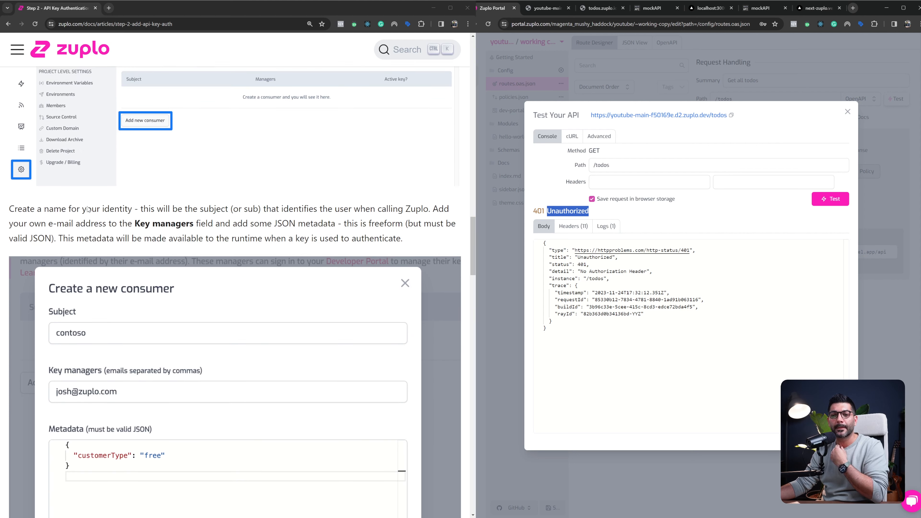
scroll(132, 233, "down", 2)
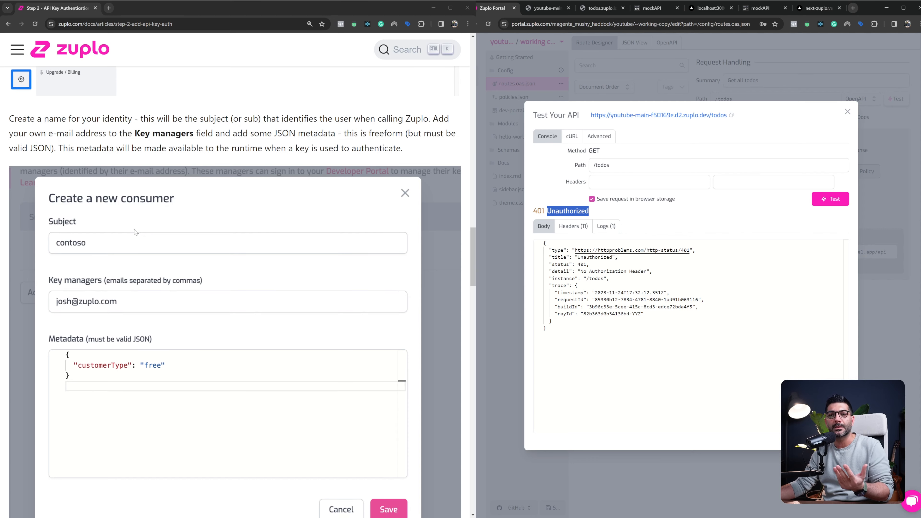
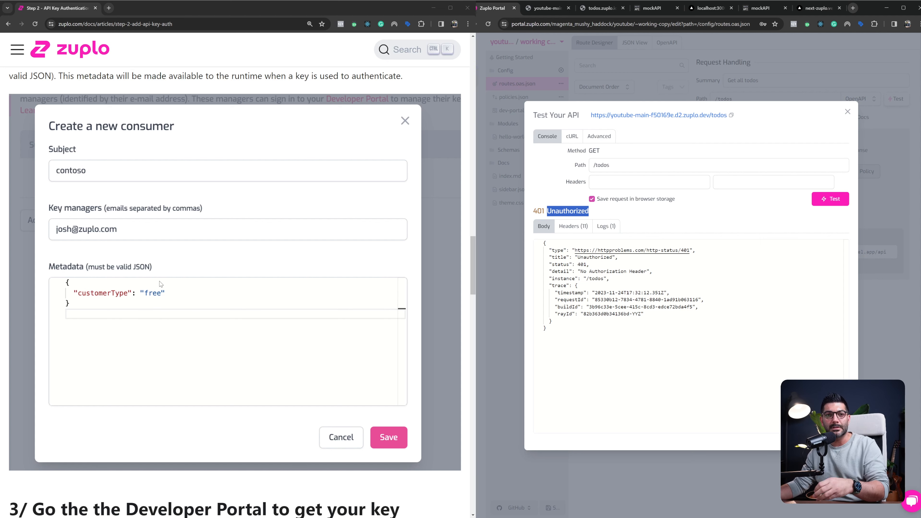
Close the API test dialog and start a new API key consumer in the project's settings
scroll(320, 301, "down", 1)
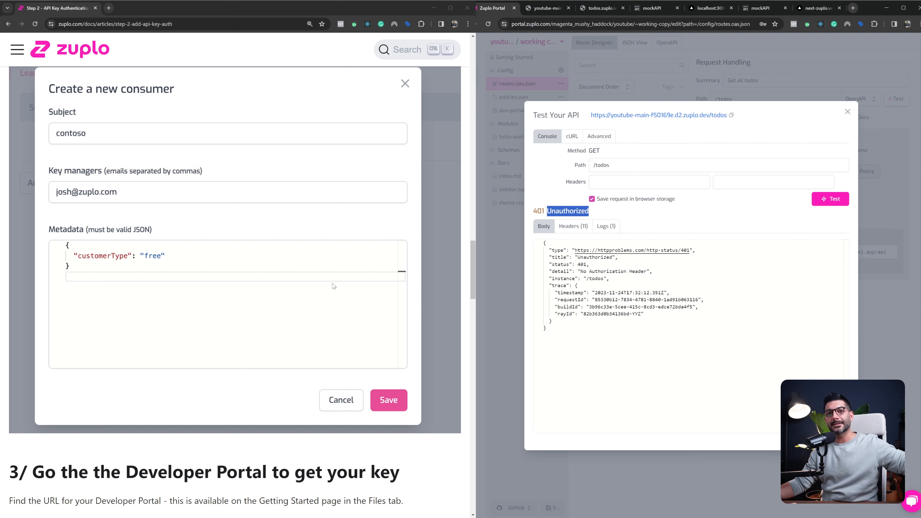
scroll(332, 286, "down", 2)
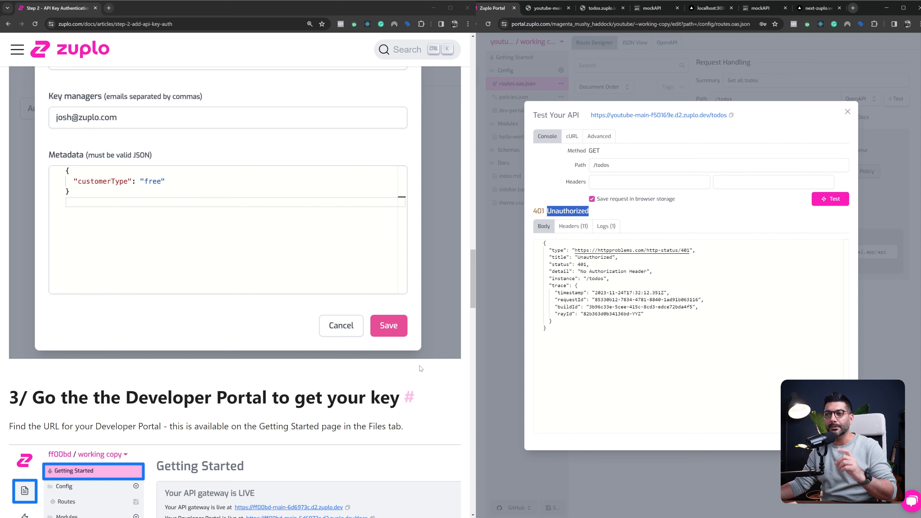
left_click(508, 303)
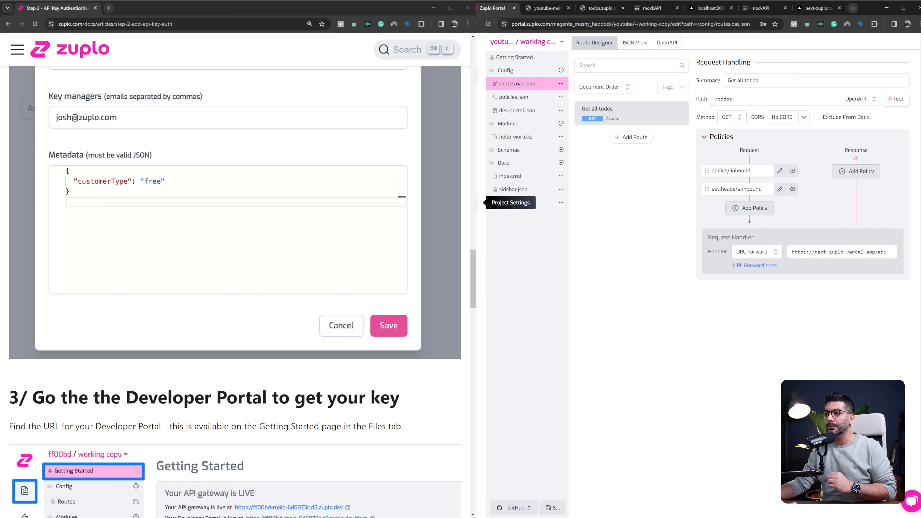
left_click(477, 202)
left_click(505, 71)
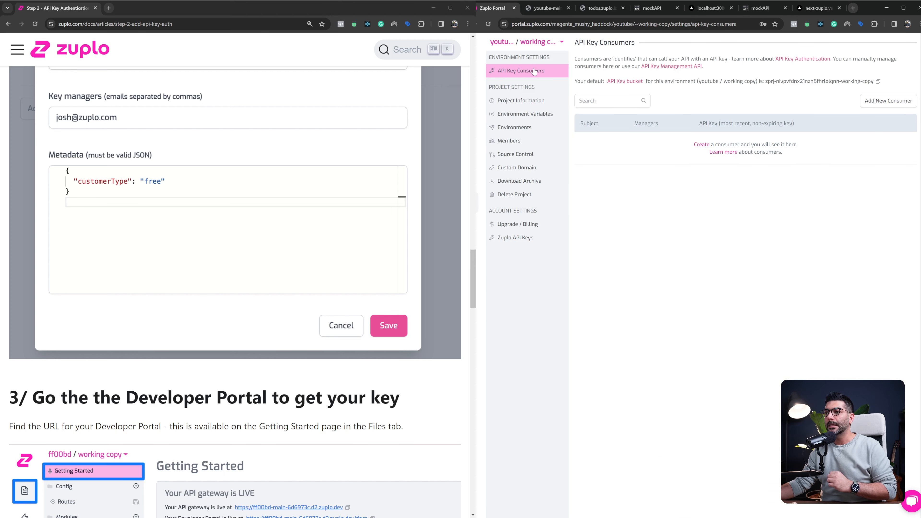
left_click(885, 101)
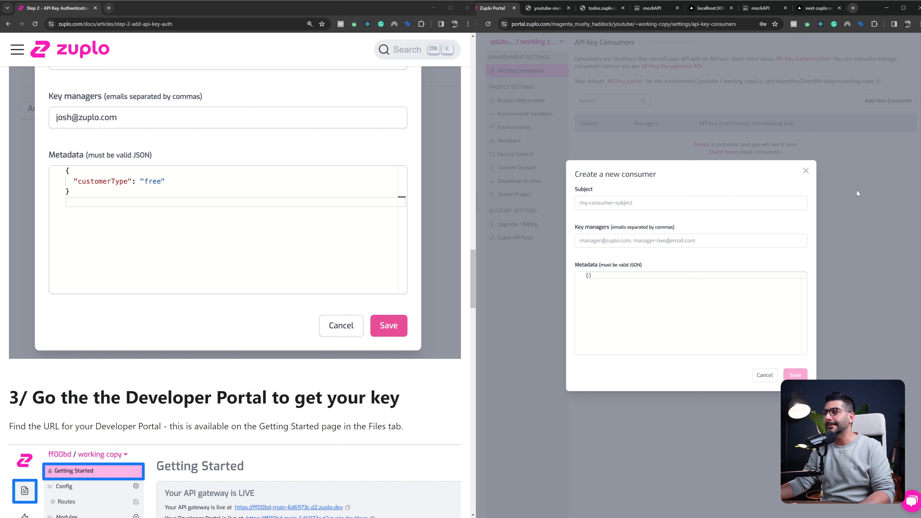
Set the new consumer's subject to cosmo and enter the key manager's email address
left_click(634, 205)
type("coso")
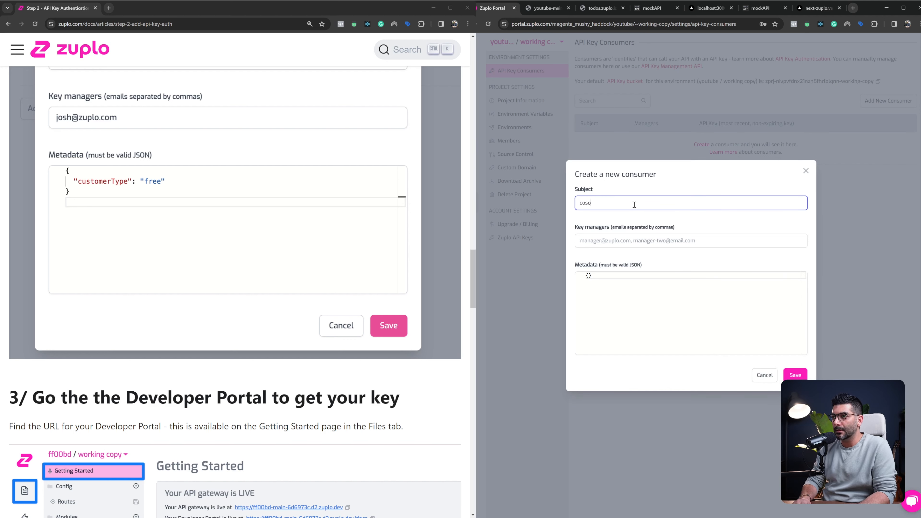
key("BackSpace")
type("mo")
key("Tab")
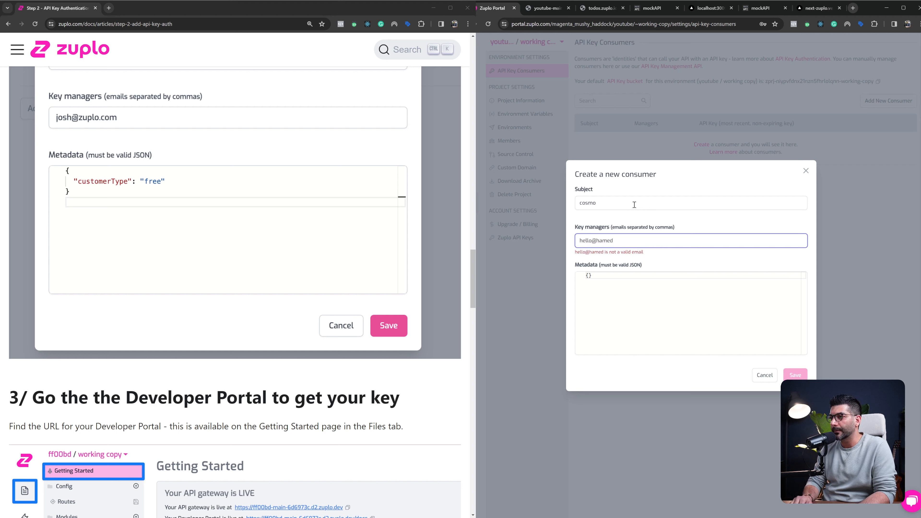
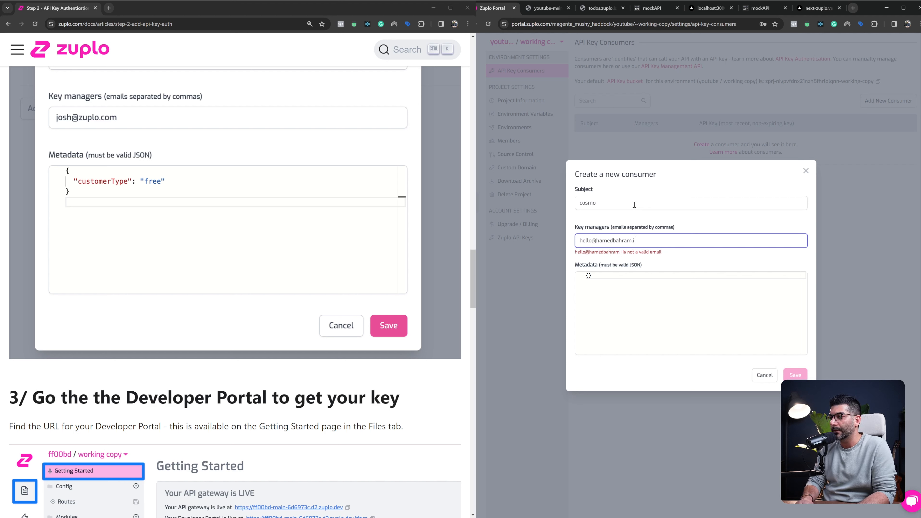
Set the consumer's metadata to customerType "free" as JSON and save the consumer
key("Tab")
key("Return")
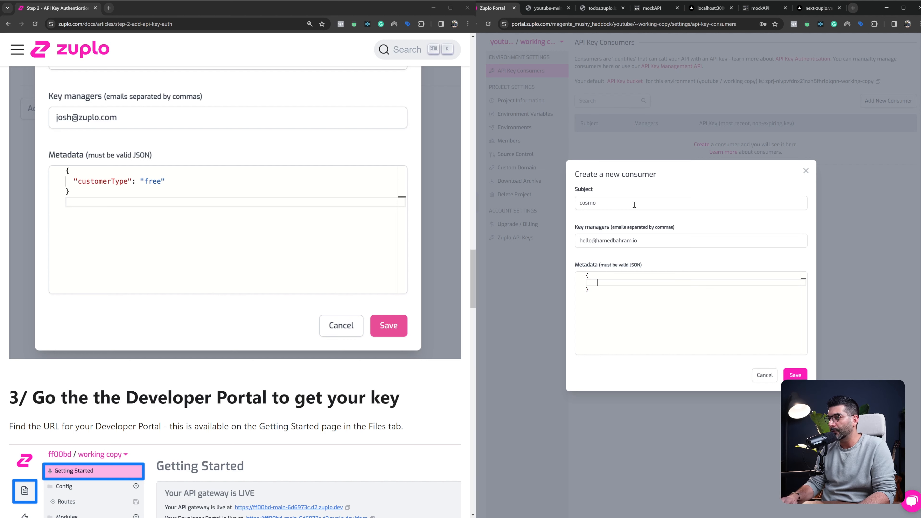
type("\"")
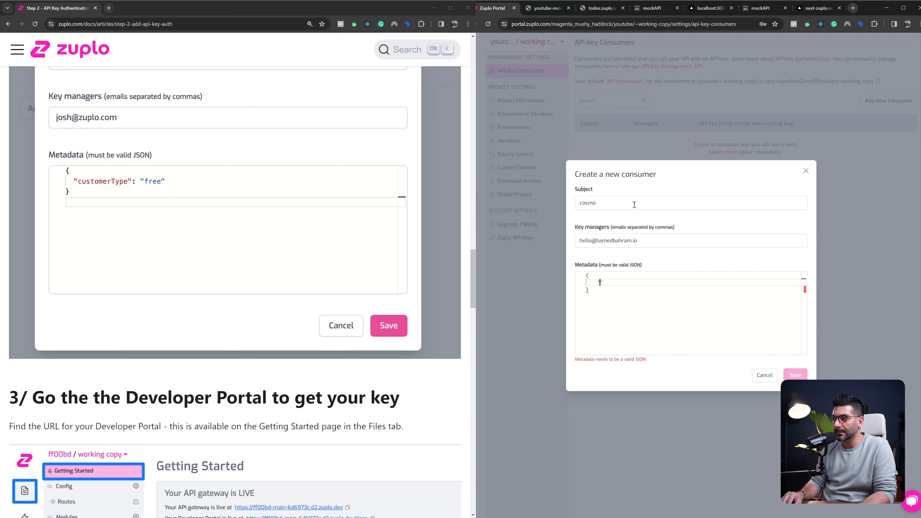
type("customerTy")
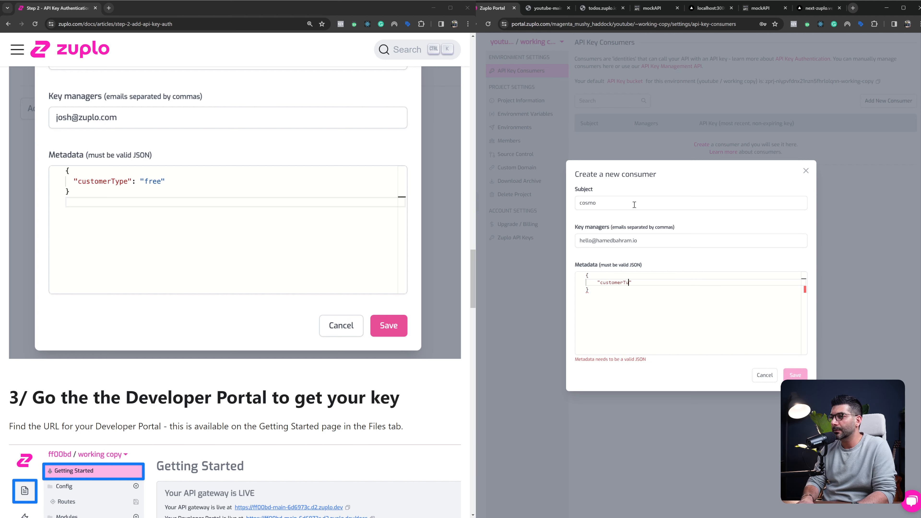
type("pe\": \"free")
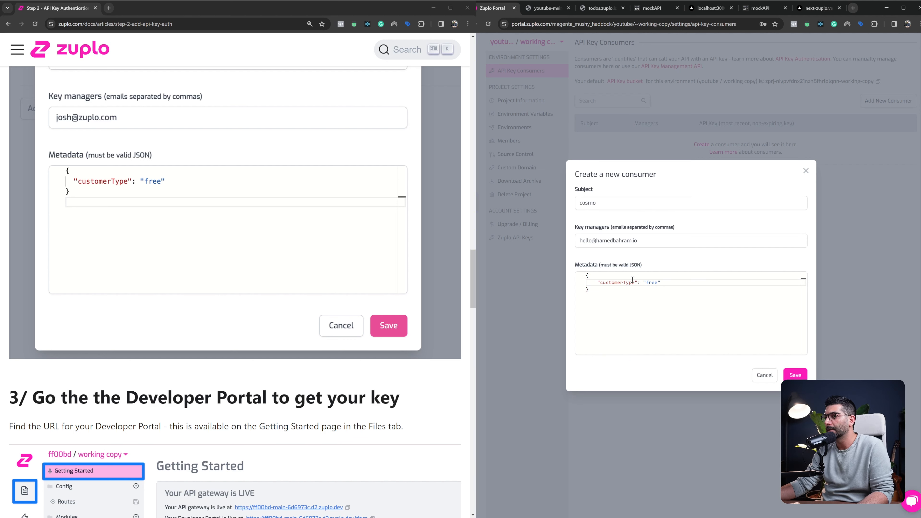
left_click(793, 376)
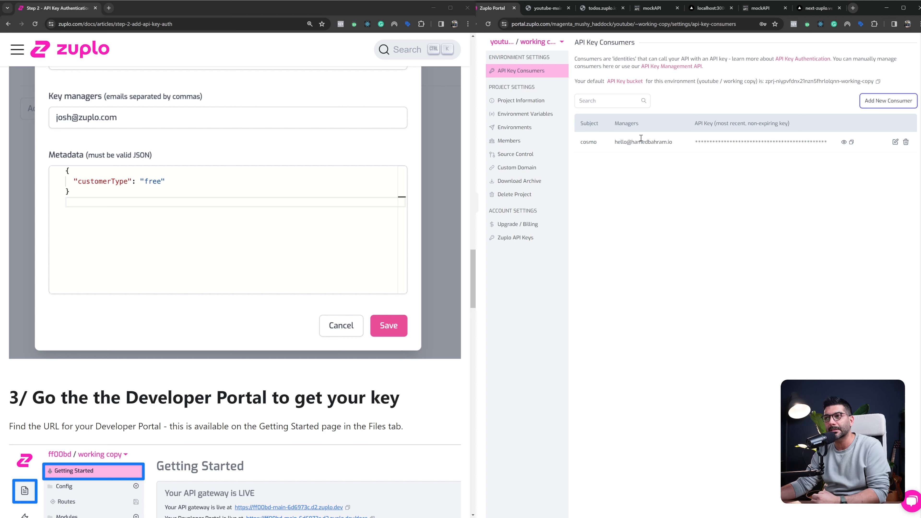
Open the Developer Portal site linked on the project's Getting Started page
left_click(479, 76)
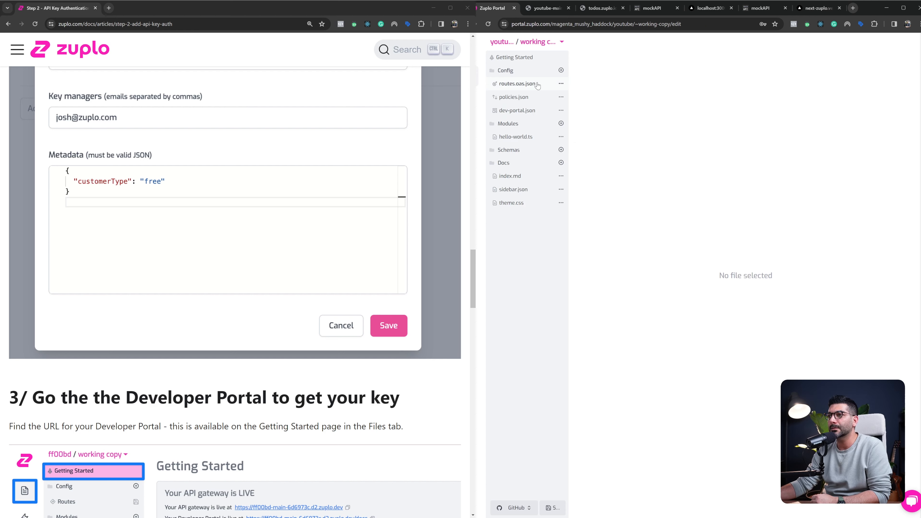
left_click(524, 58)
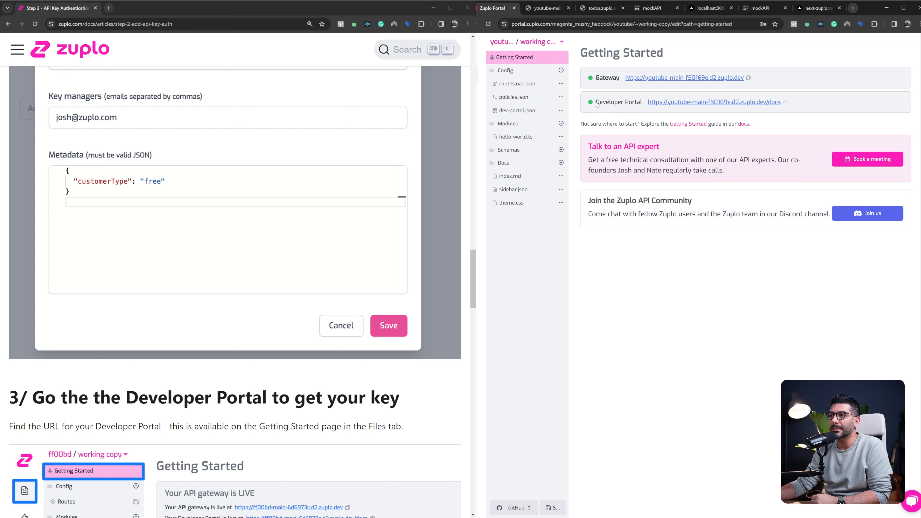
left_click_drag(596, 103, 642, 103)
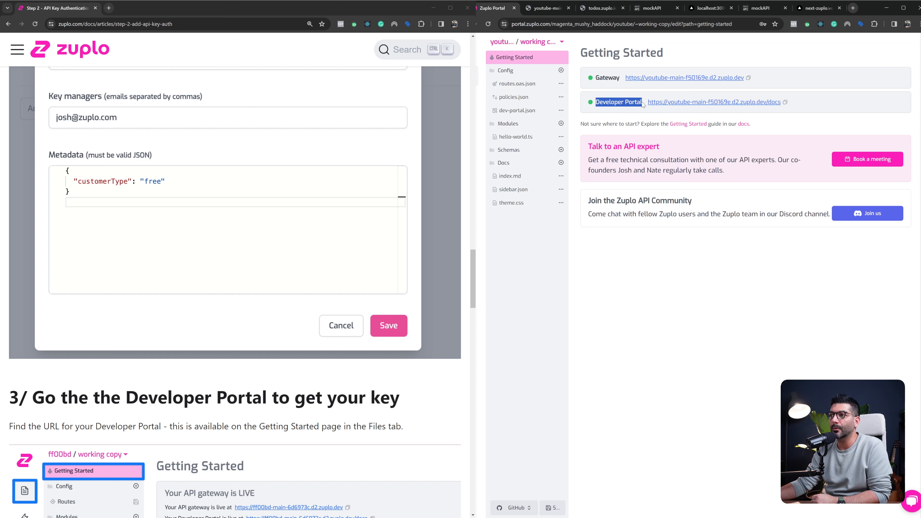
left_click(730, 104, "ctrl")
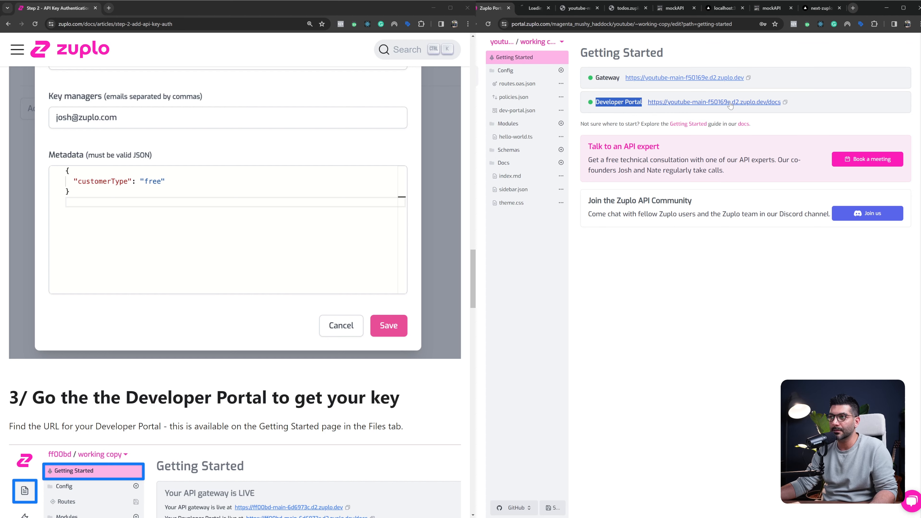
left_click(532, 8)
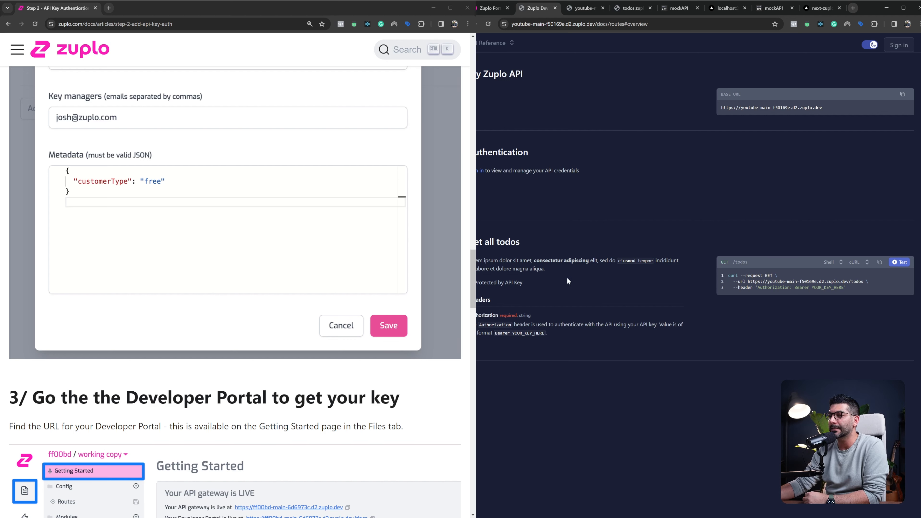
Examine the Get all todos documentation, including its API key protection and the Authorization header in the sample cURL request
left_click_drag(477, 242, 528, 241)
left_click(529, 240)
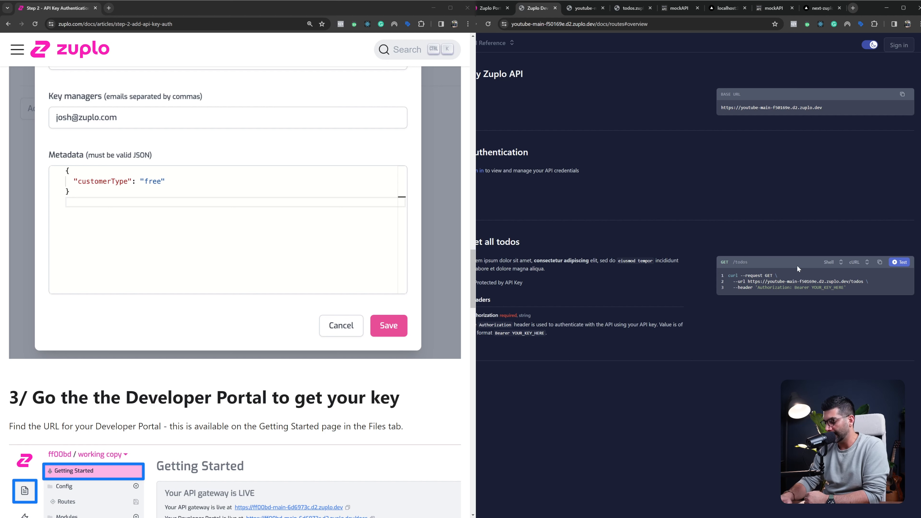
key("ctrl+plus")
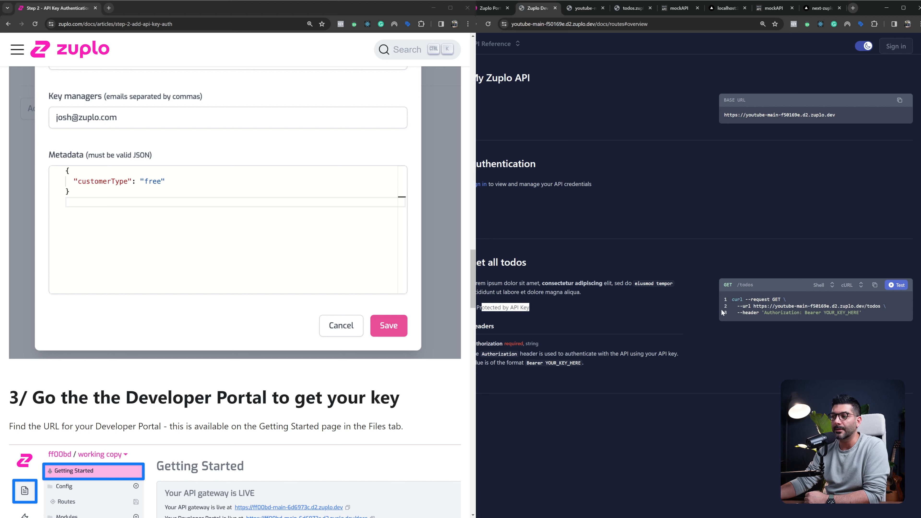
left_click_drag(764, 313, 860, 312)
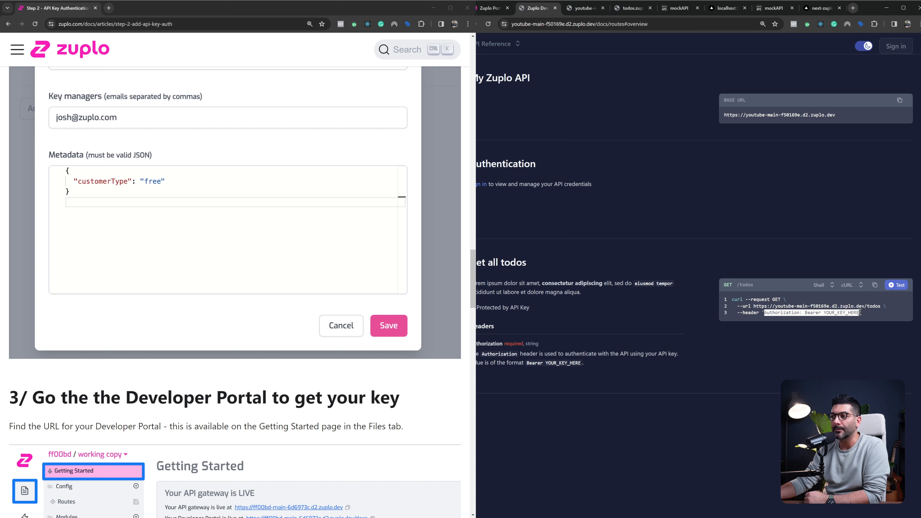
left_click_drag(760, 299, 760, 315)
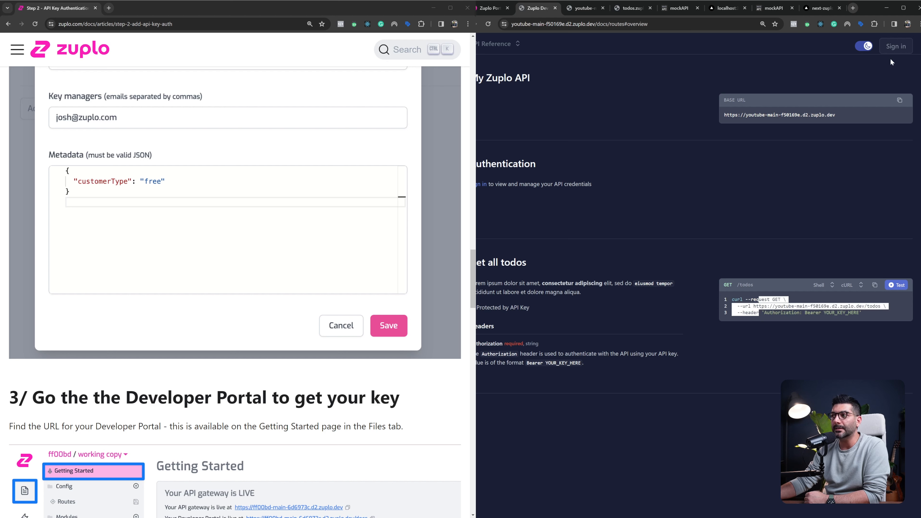
Sign in to the Developer Portal with the key manager's Google account
left_click(892, 51)
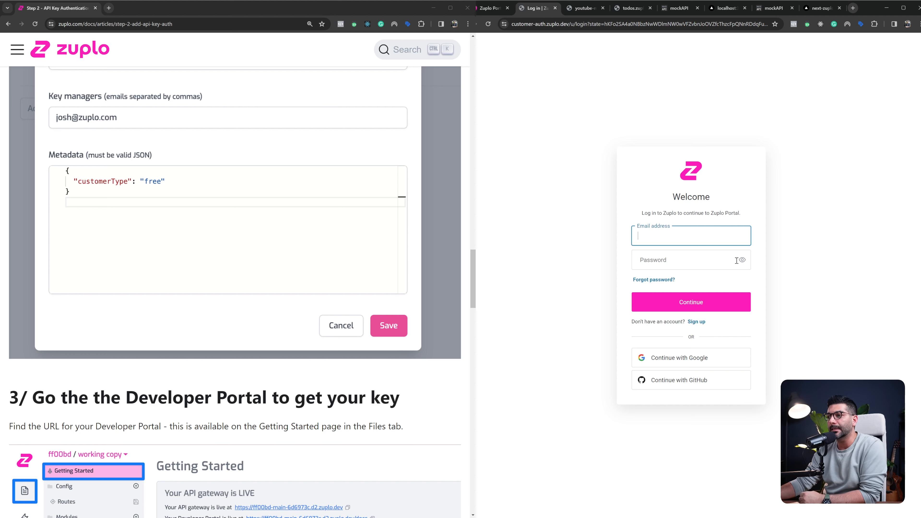
left_click(737, 357)
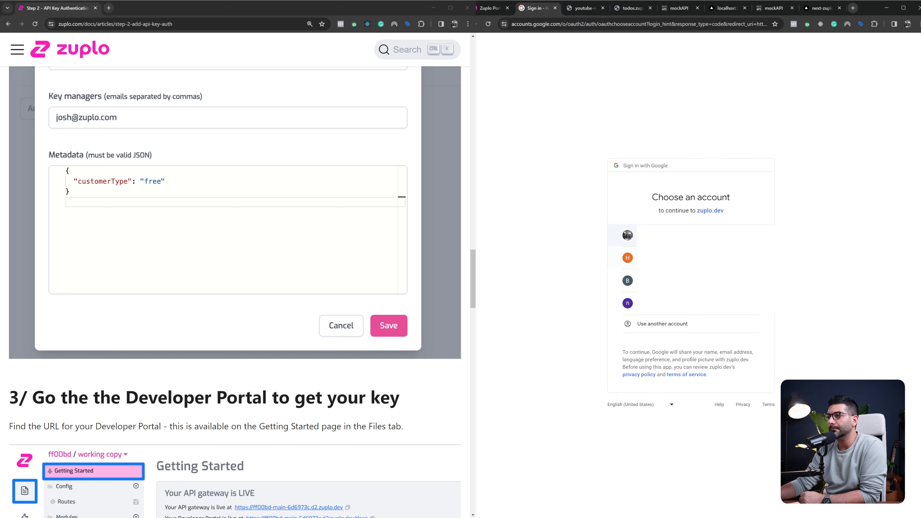
left_click(721, 258)
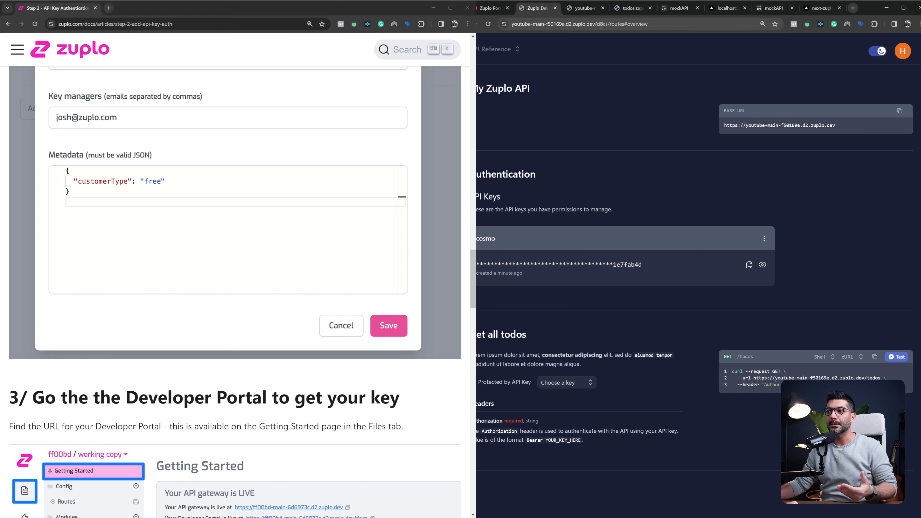
Check the Developer Portal's docs path and the manager email assigned to the cosmo consumer in the API Key Consumers list
double_click(619, 24)
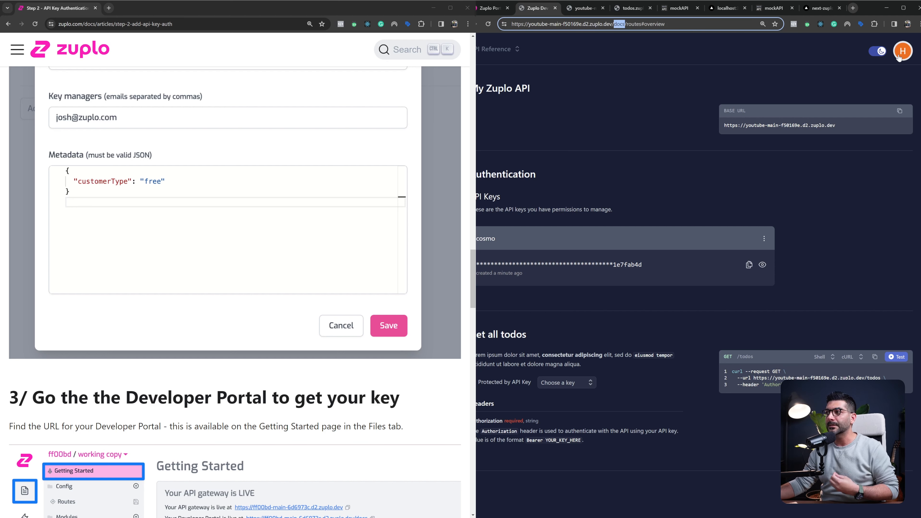
left_click(490, 10)
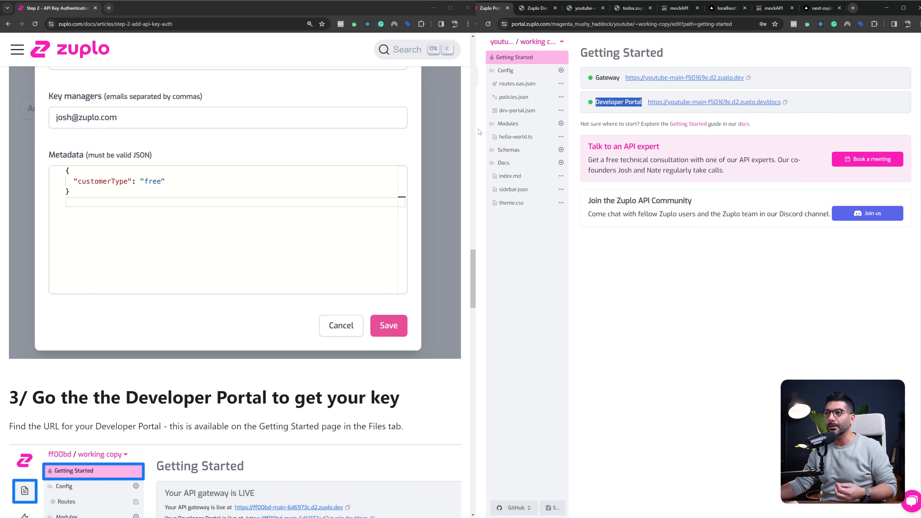
left_click(480, 202)
left_click(519, 71)
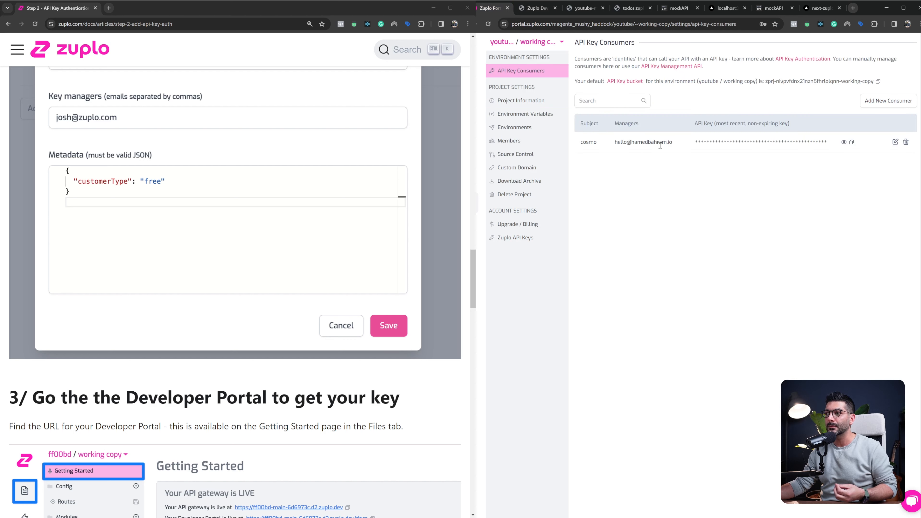
left_click_drag(616, 141, 673, 141)
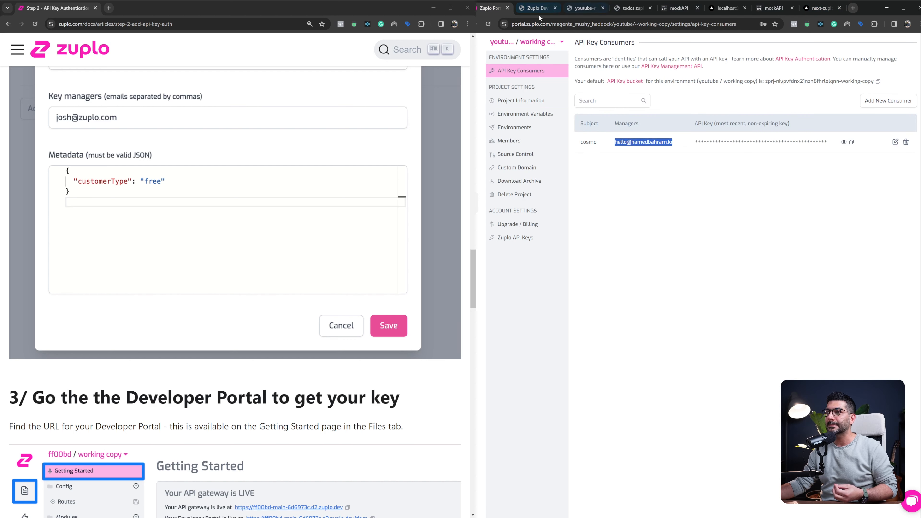
left_click(524, 11)
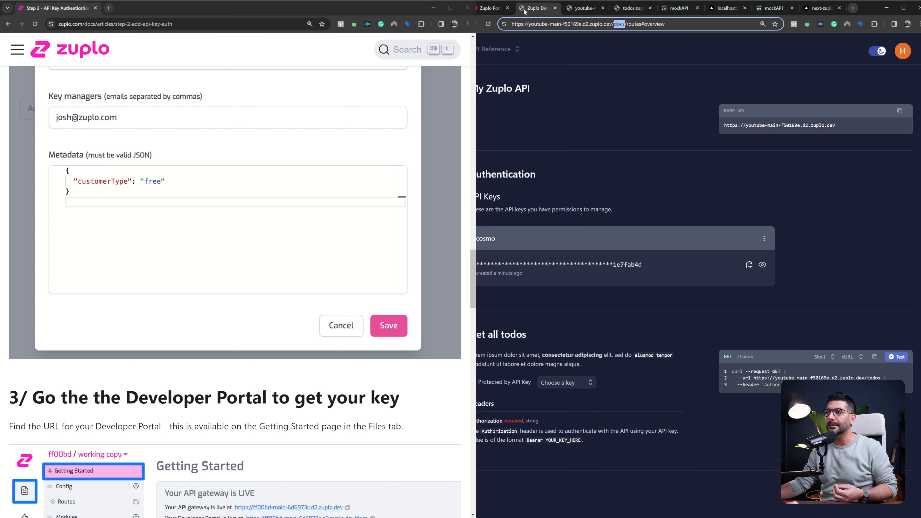
Copy the cosmo consumer's API key in the Developer Portal and look at the key's management options
left_click(748, 266)
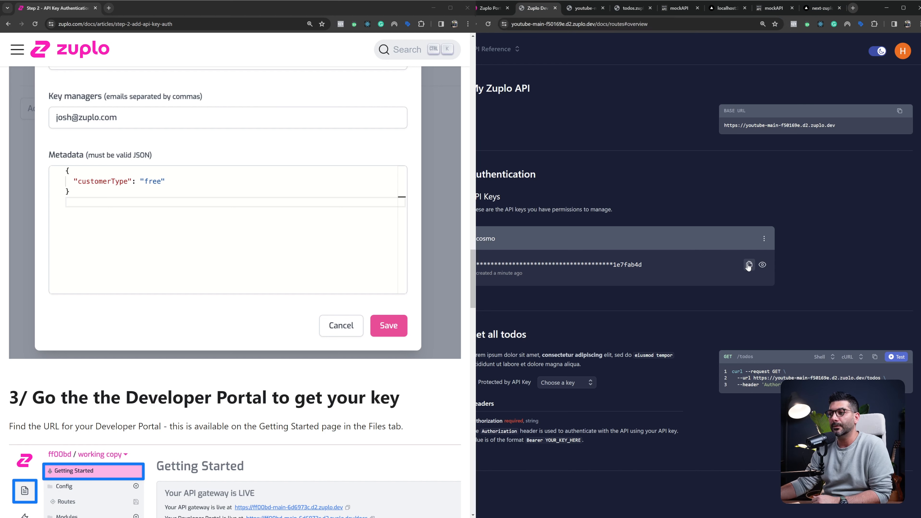
left_click(763, 239)
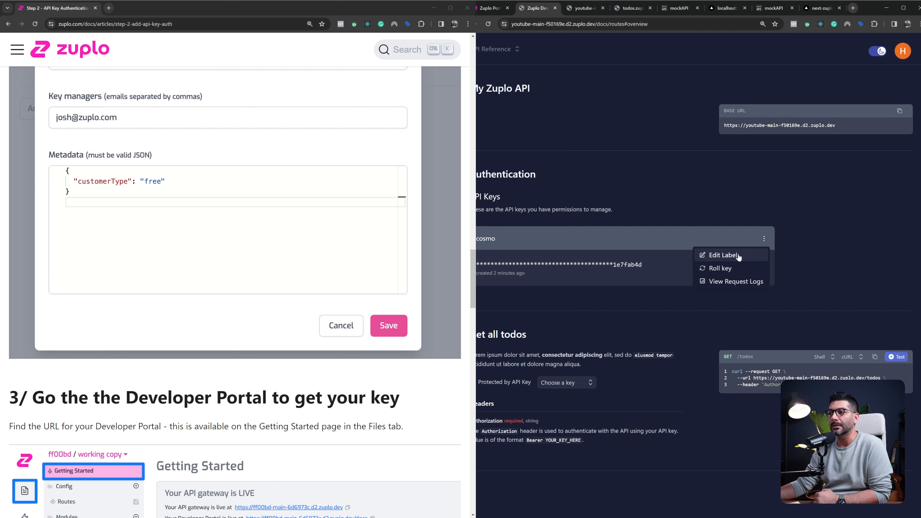
left_click(645, 286)
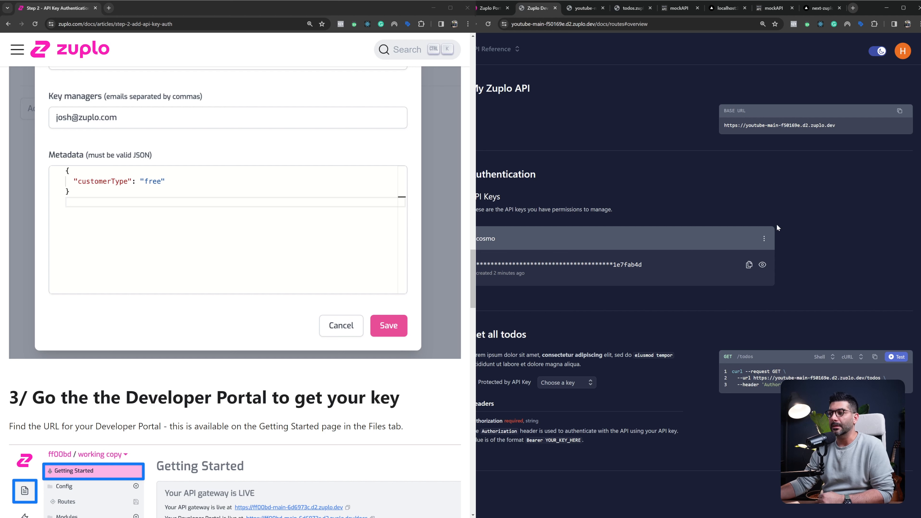
Open the Get all todos route in routes.oas.json and test it without headers, checking the response status
left_click(489, 11)
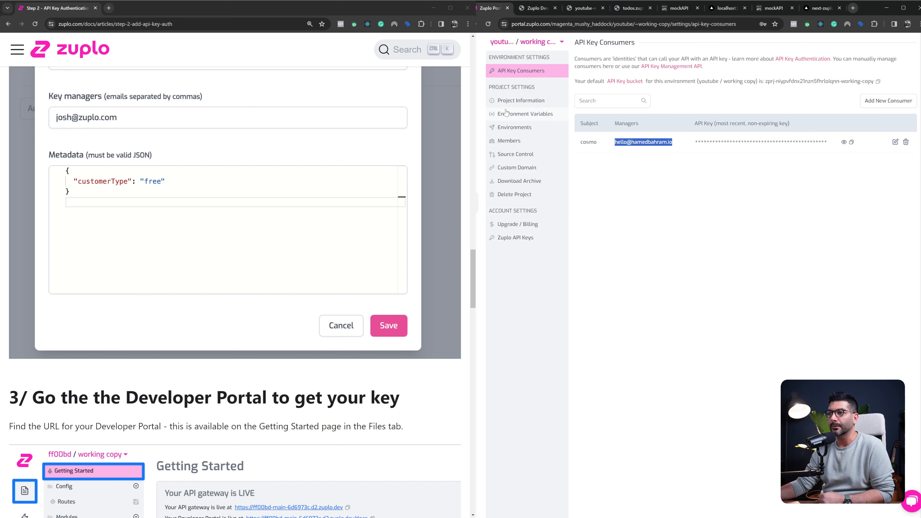
left_click(478, 77)
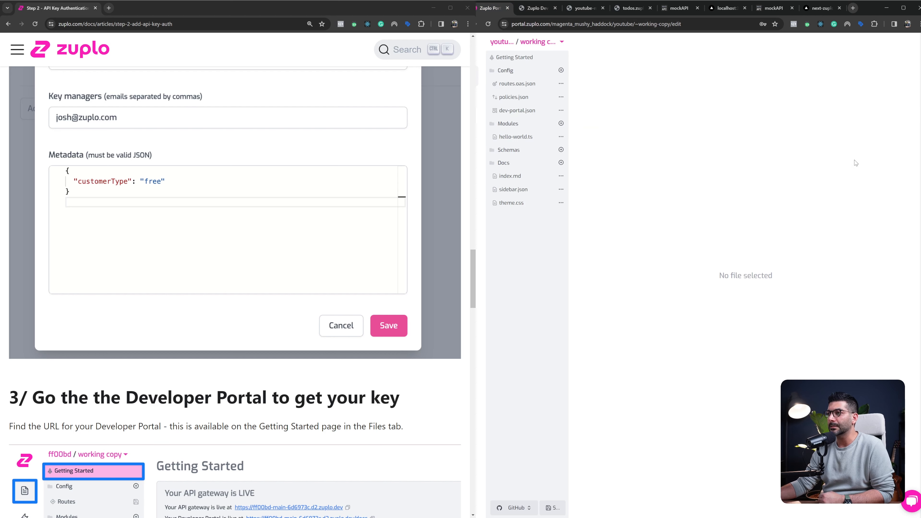
left_click(522, 86)
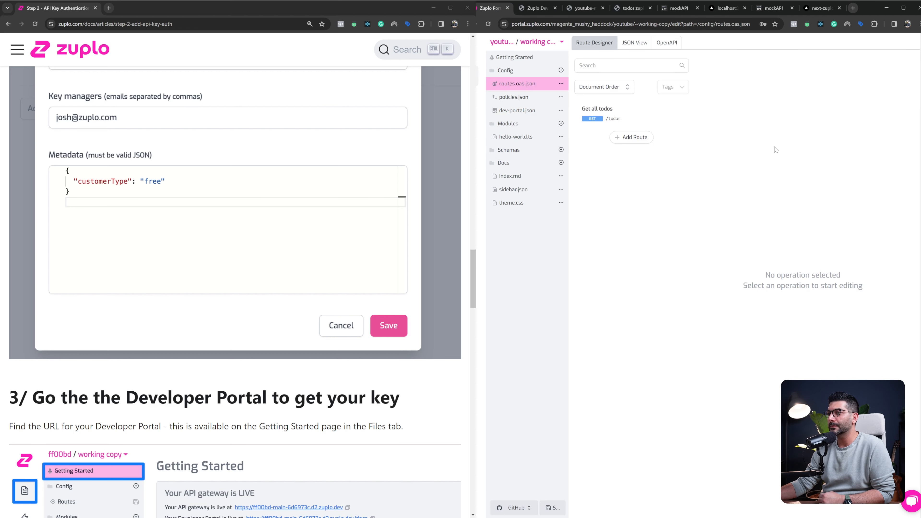
left_click(648, 124)
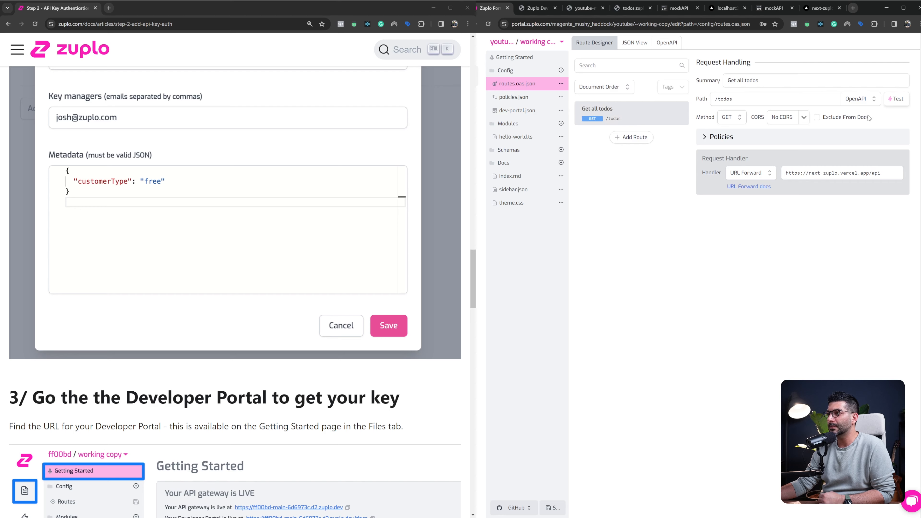
left_click(894, 99)
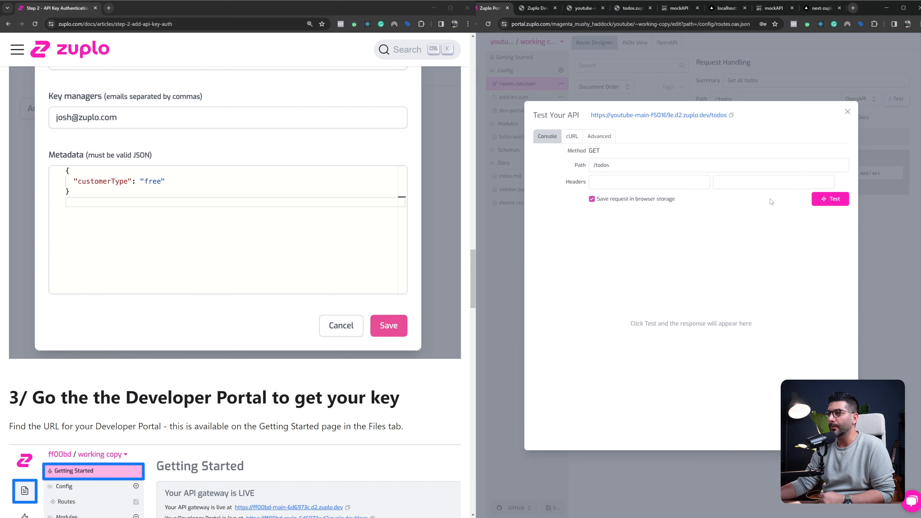
left_click(623, 186)
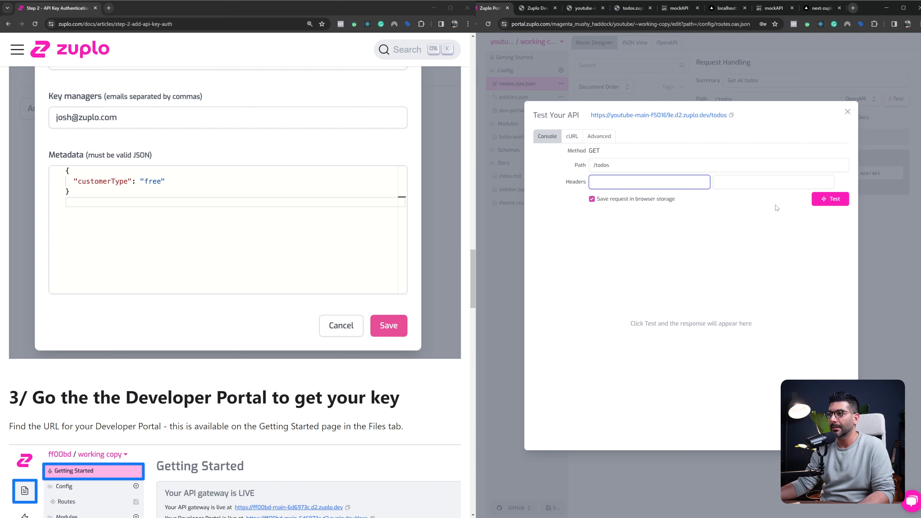
left_click(830, 199)
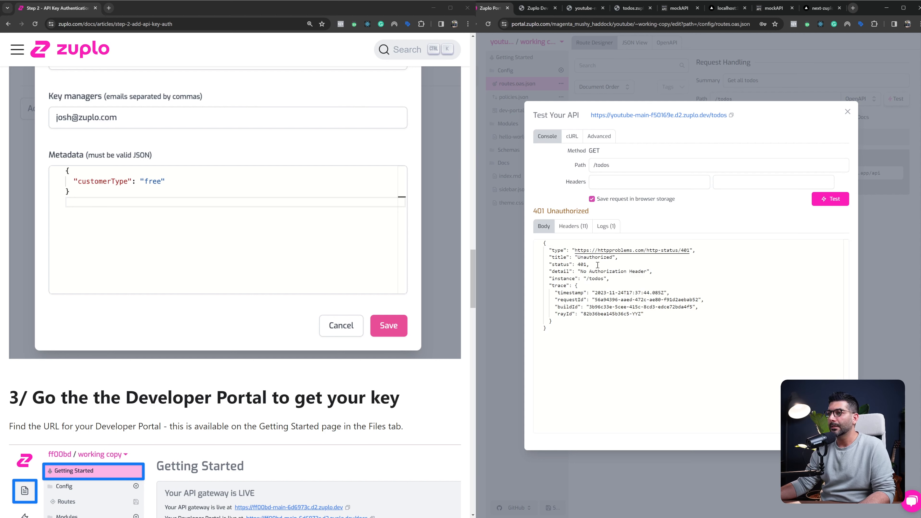
left_click_drag(539, 210, 613, 214)
left_click(613, 214)
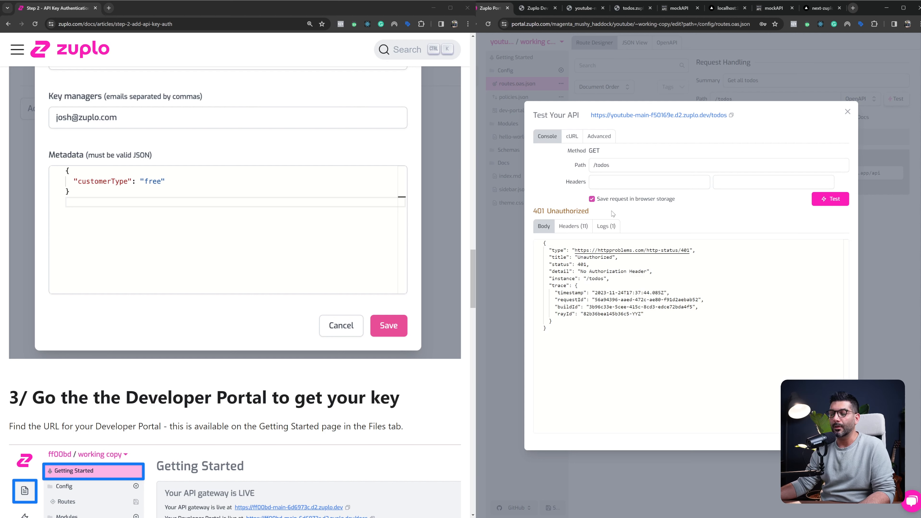
Add an Authorization header to the test request with the value Bearer followed by the copied API key
left_click(611, 187)
type("Autho")
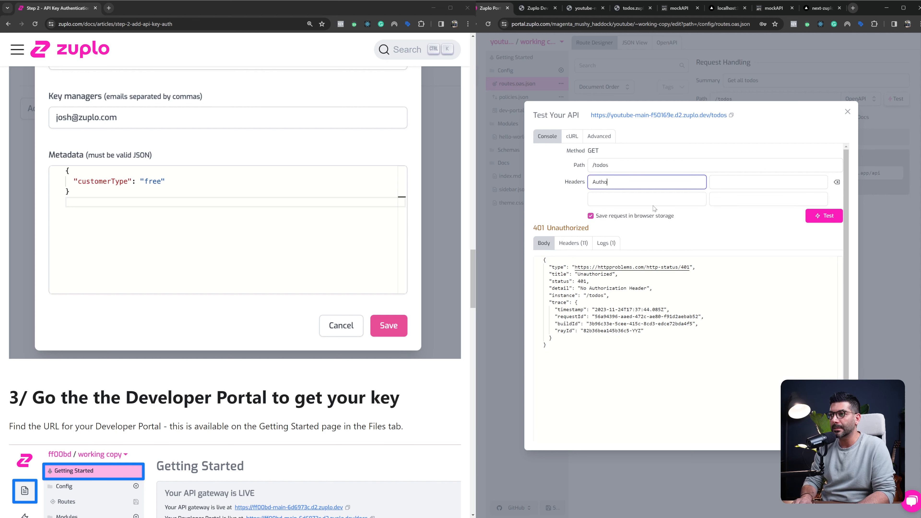
type("rization")
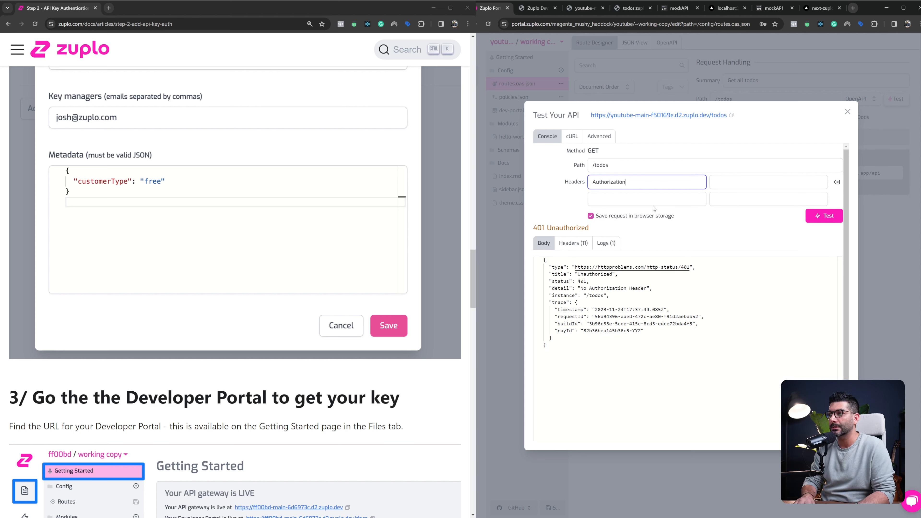
key("Tab")
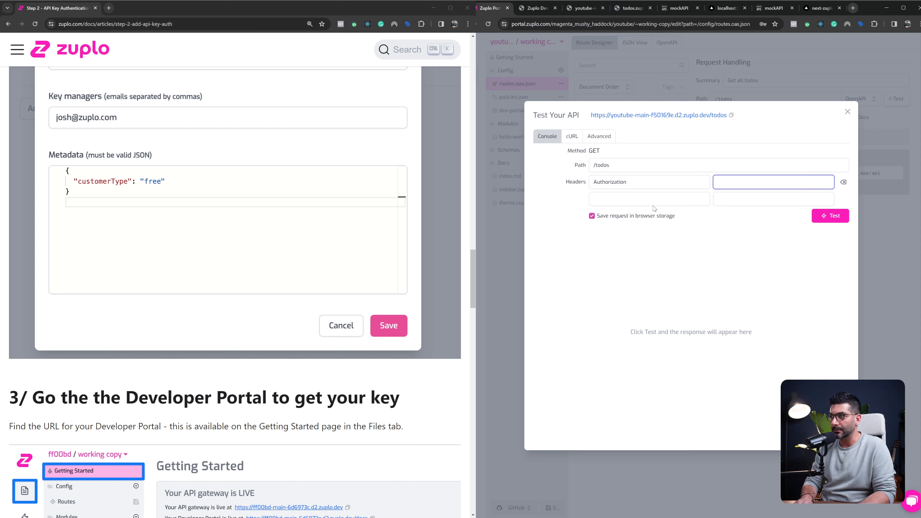
type("Brea")
type("ea")
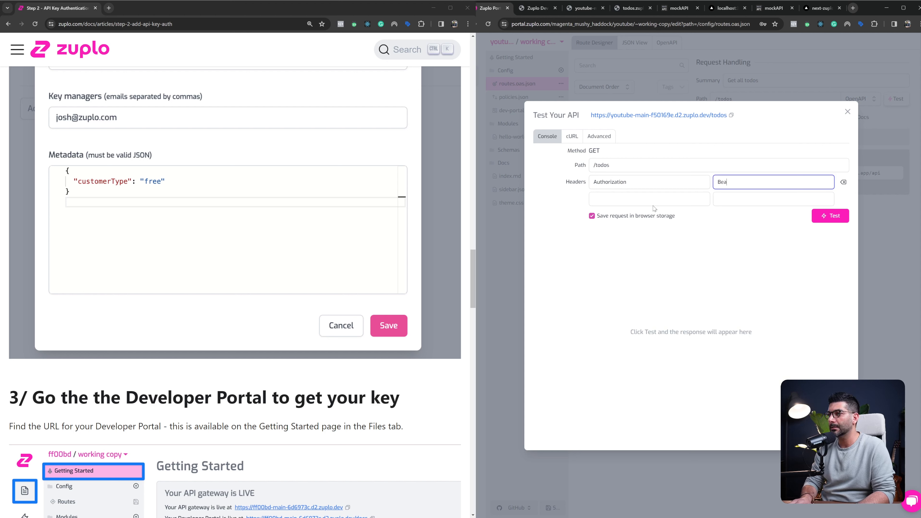
type("rer")
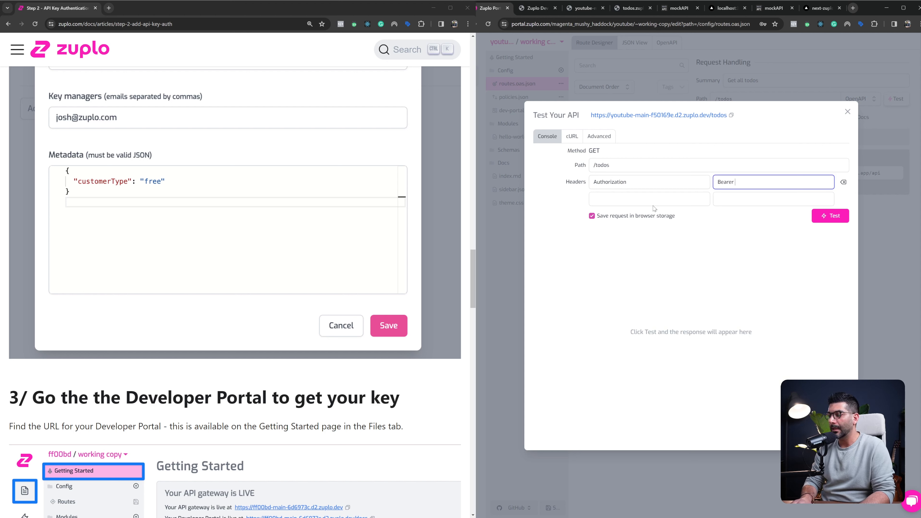
key("ctrl+v")
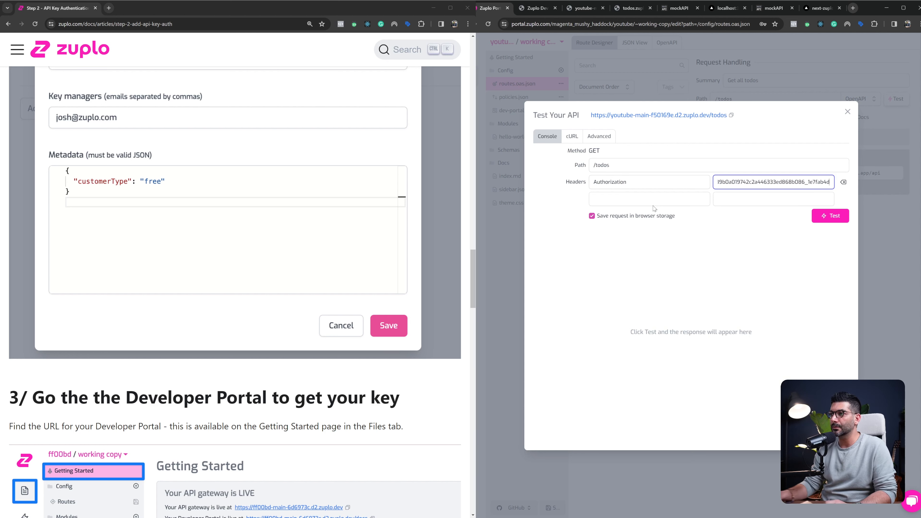
Send the authorized test request, look over the returned todos, and close the test console
left_click(825, 218)
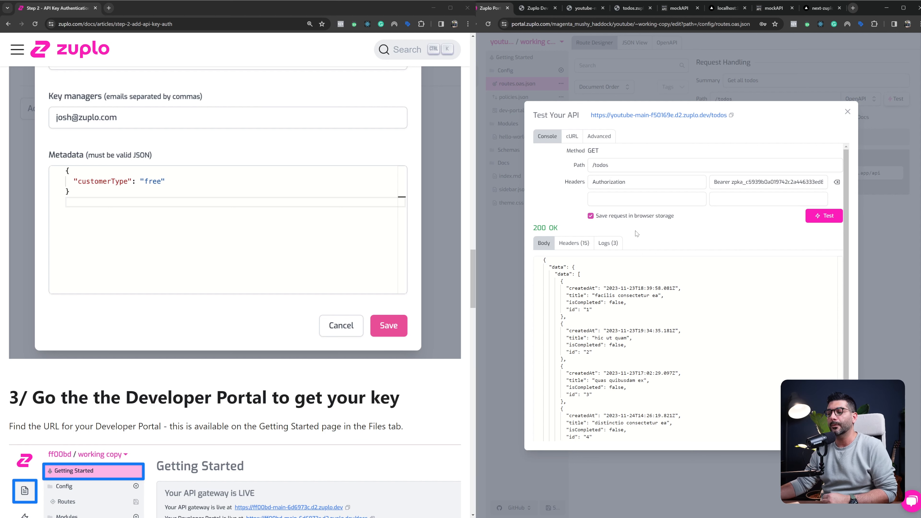
scroll(636, 233, "down", 1)
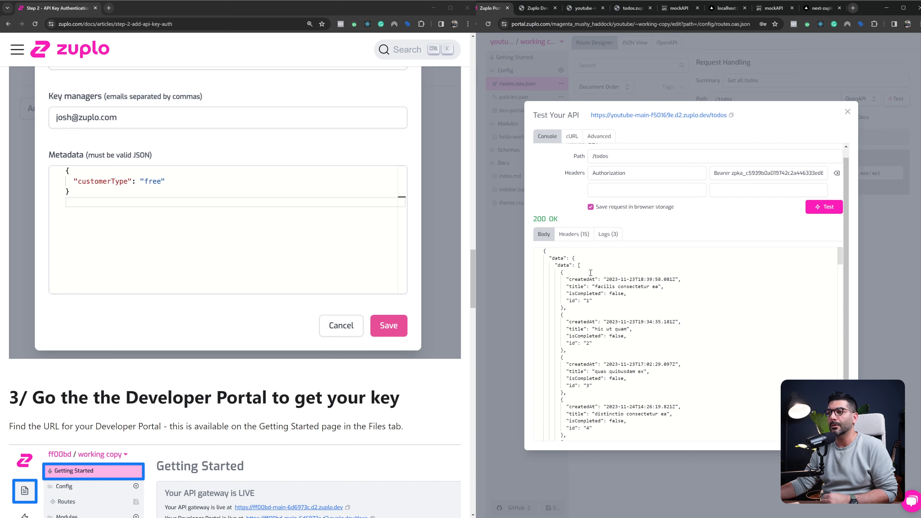
left_click_drag(564, 272, 607, 378)
scroll(316, 348, "down", 1)
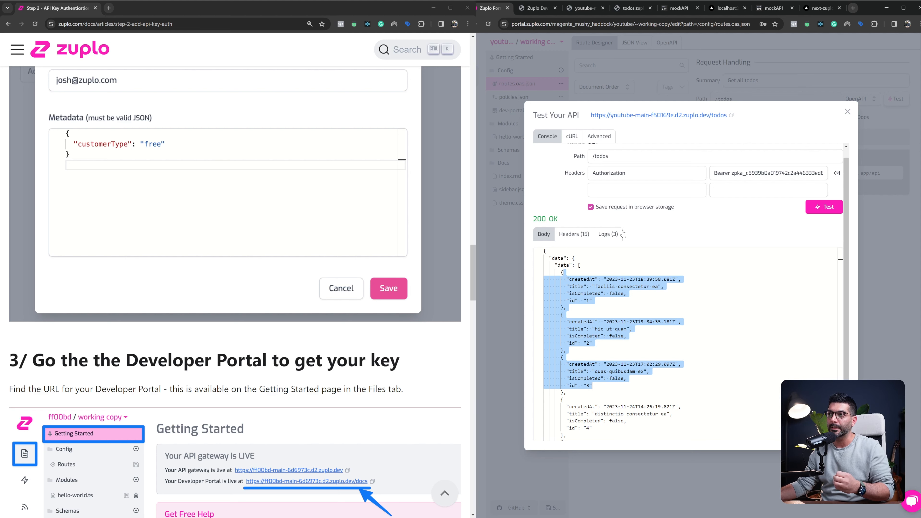
left_click(847, 111)
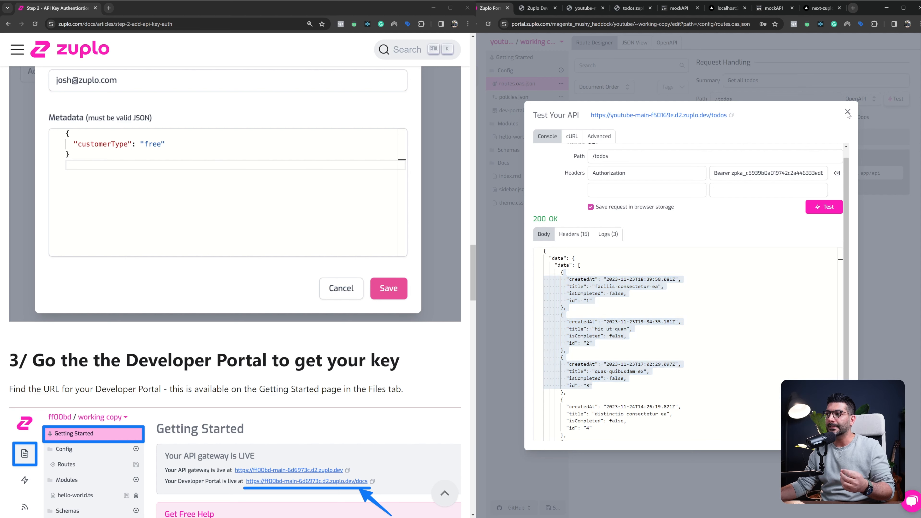
Review the route's policies, the Getting Started page, the API Key Consumers list, and the cosmo key in the Developer Portal
left_click(733, 139)
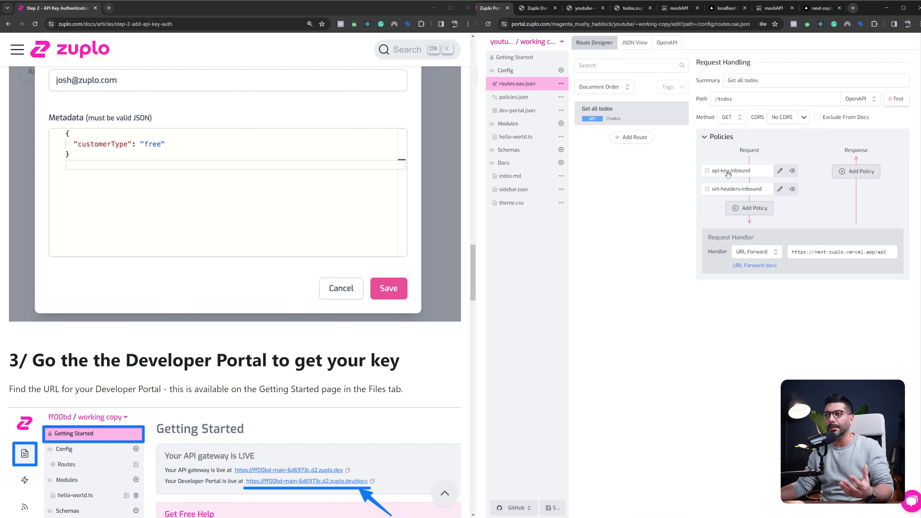
left_click(517, 60)
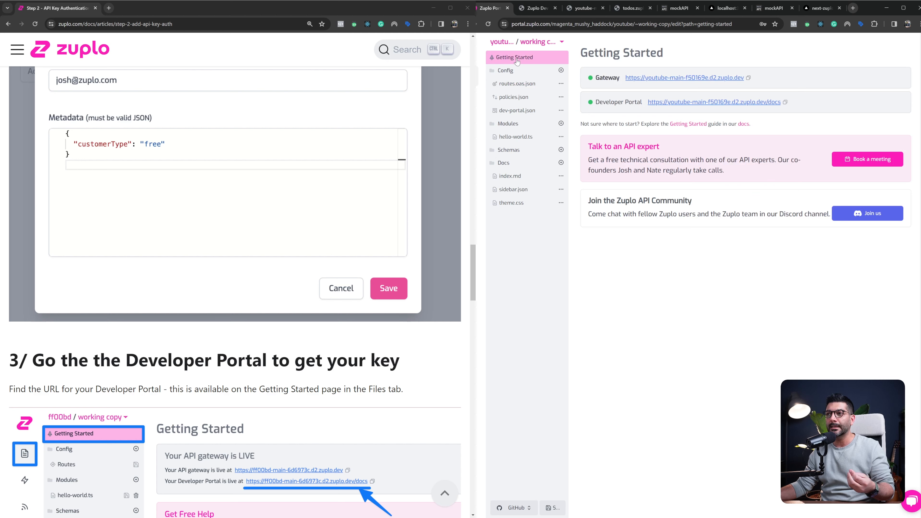
left_click(478, 204)
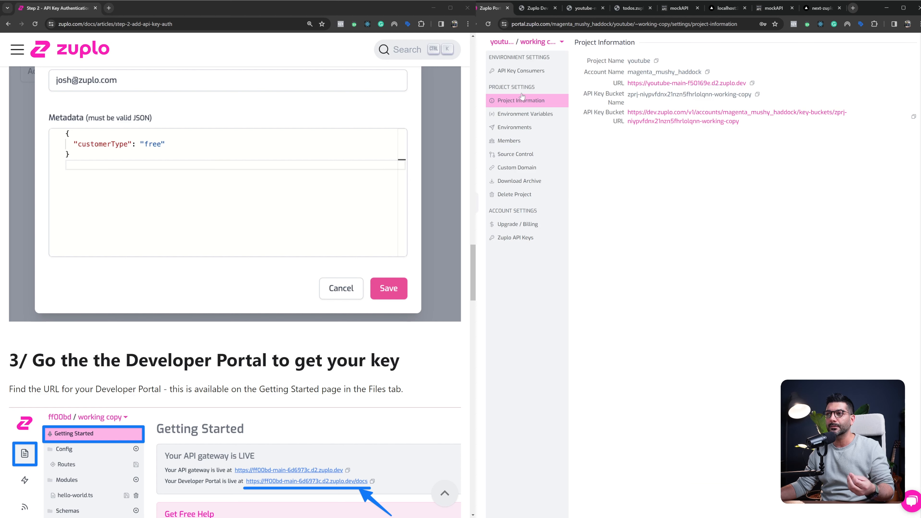
left_click(527, 70)
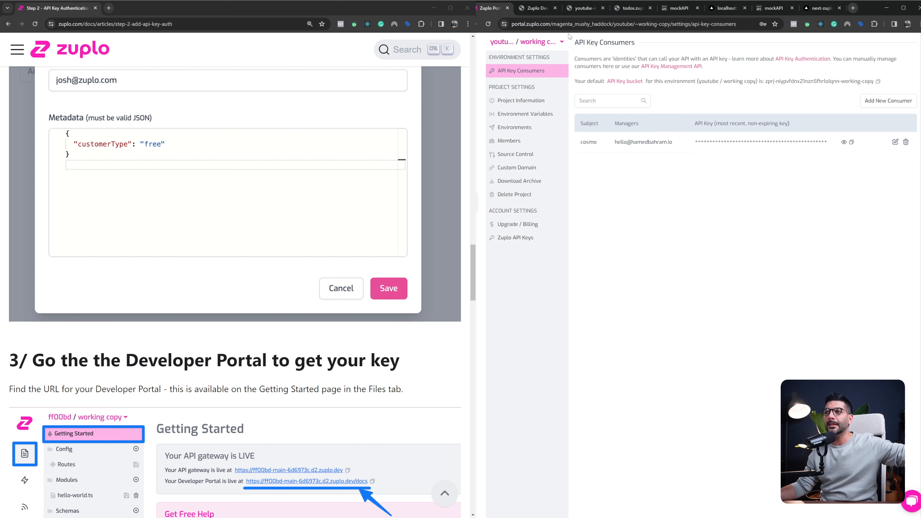
left_click(539, 8)
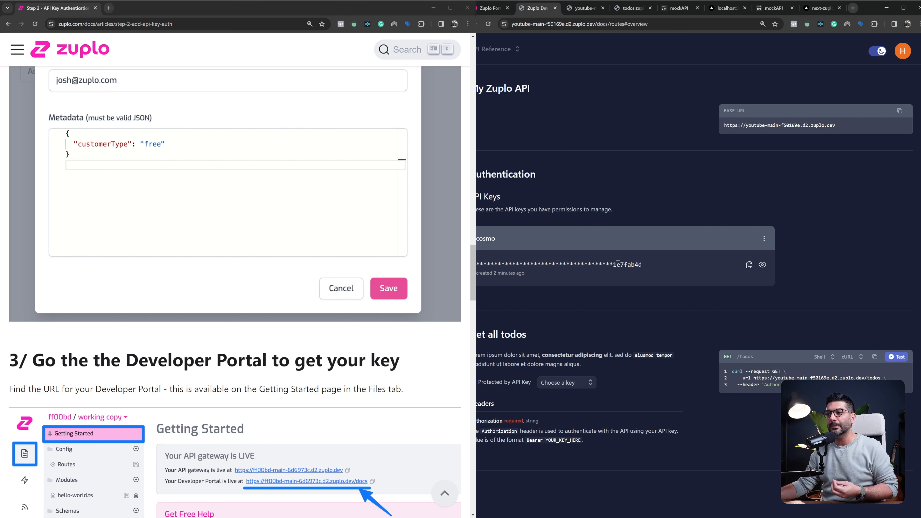
left_click_drag(477, 267, 659, 261)
left_click(662, 261)
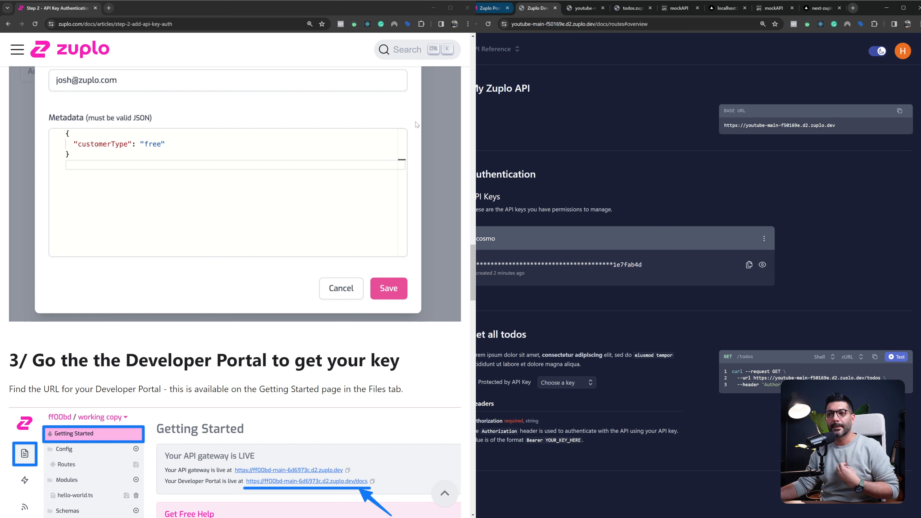
Go through the rest of the API key authentication guide and open the Step 3 - Rate Limiting guide
scroll(417, 125, "down", 15)
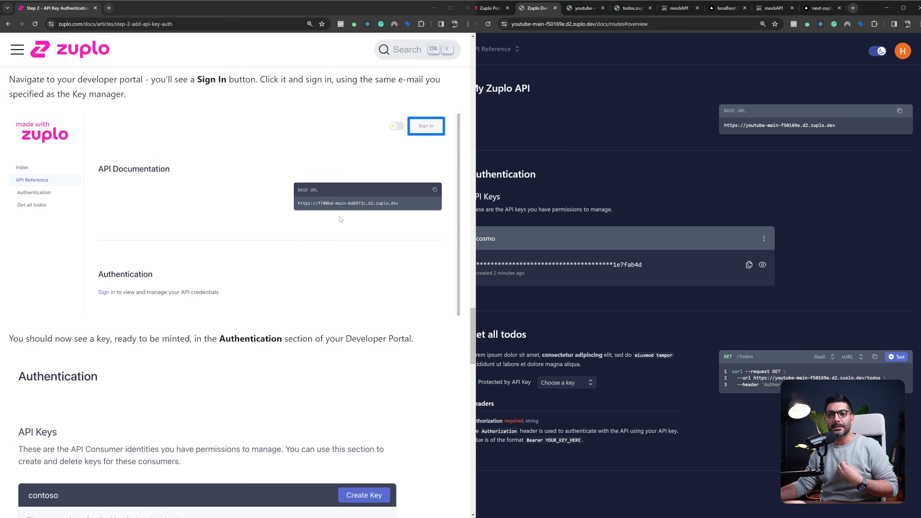
scroll(340, 218, "down", 7)
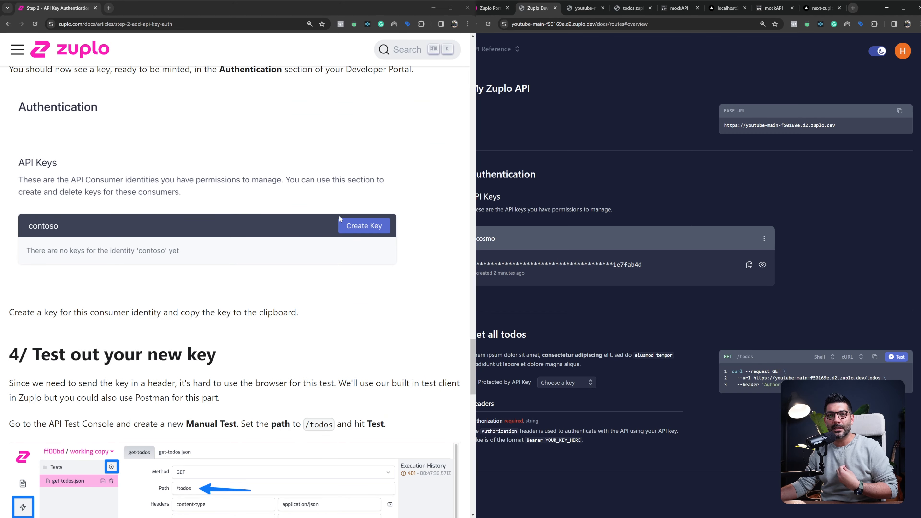
scroll(340, 219, "down", 8)
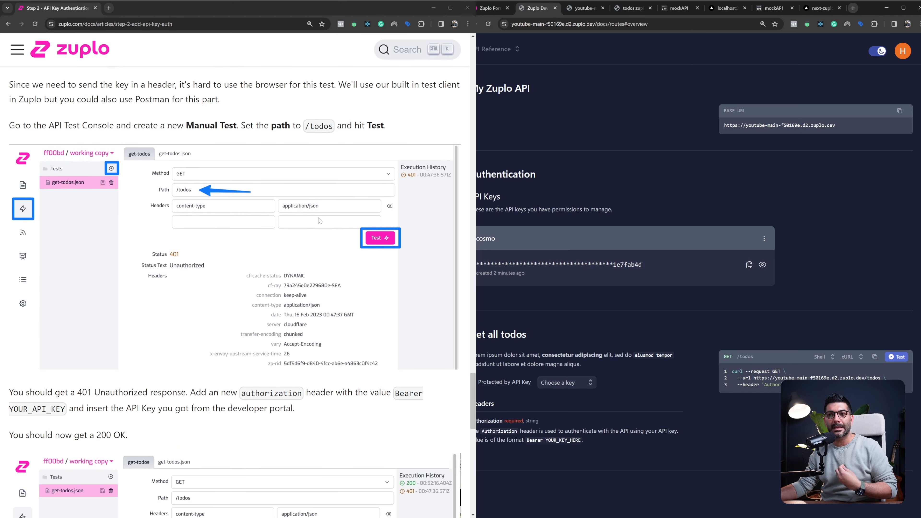
scroll(319, 220, "down", 7)
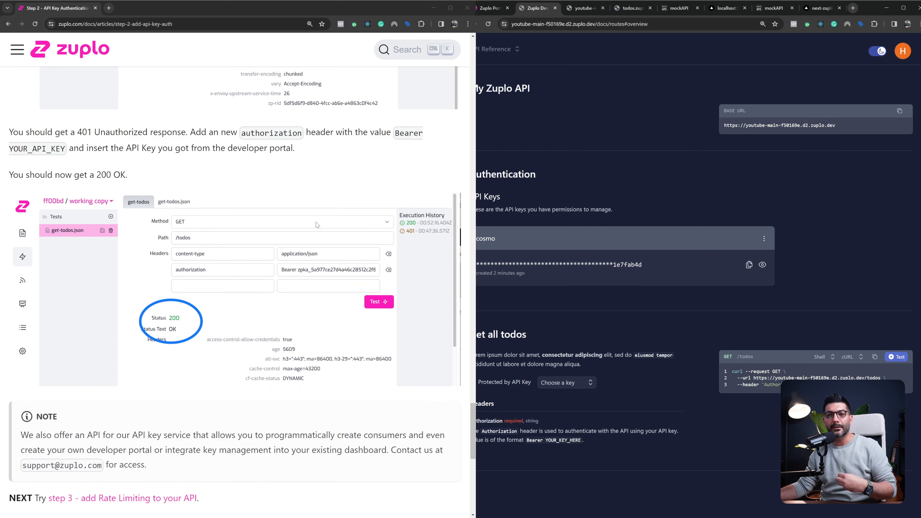
scroll(250, 276, "down", 3)
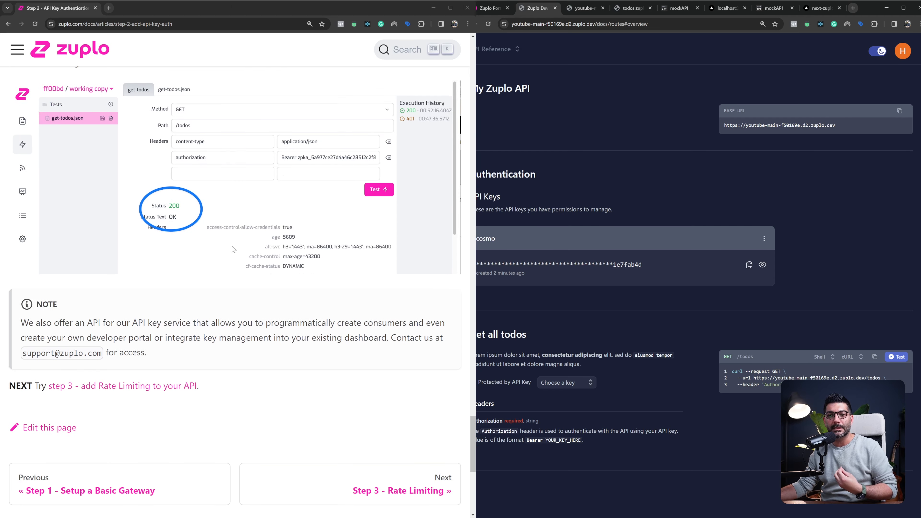
scroll(233, 249, "down", 2)
scroll(233, 249, "down", 1)
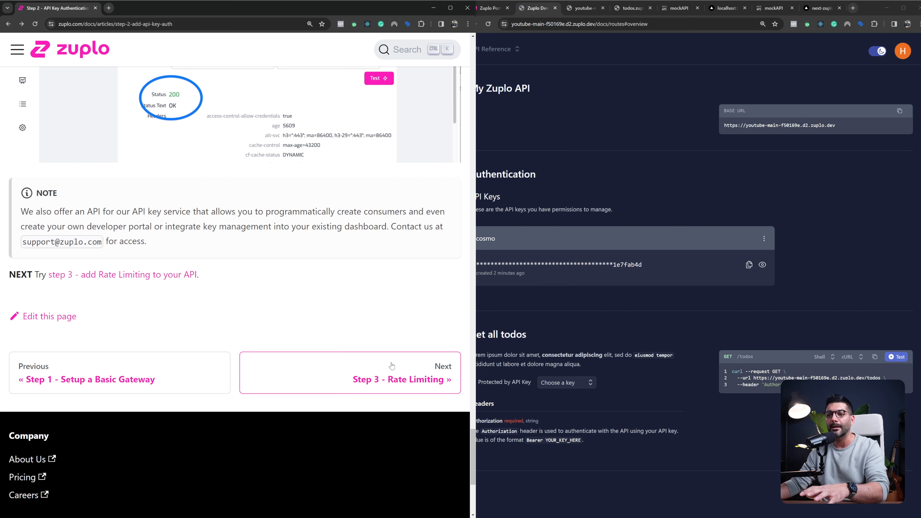
left_click(391, 365)
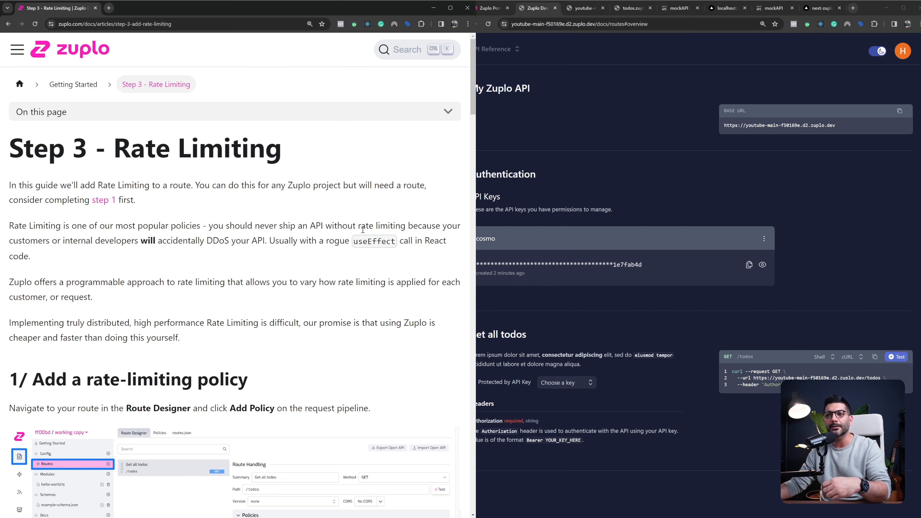
Read the Rate Limiting guide's introduction on why an API should not ship without rate limiting
left_click_drag(365, 226, 409, 226)
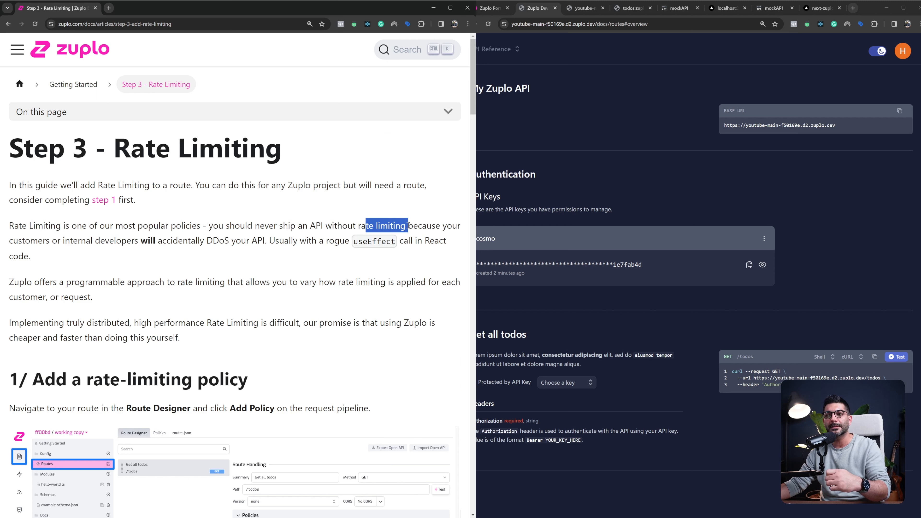
double_click(27, 241)
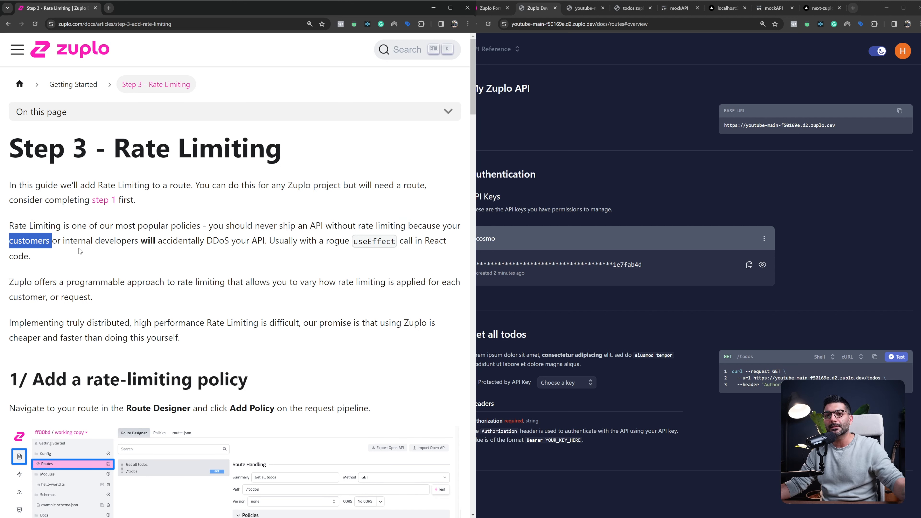
left_click_drag(70, 241, 137, 241)
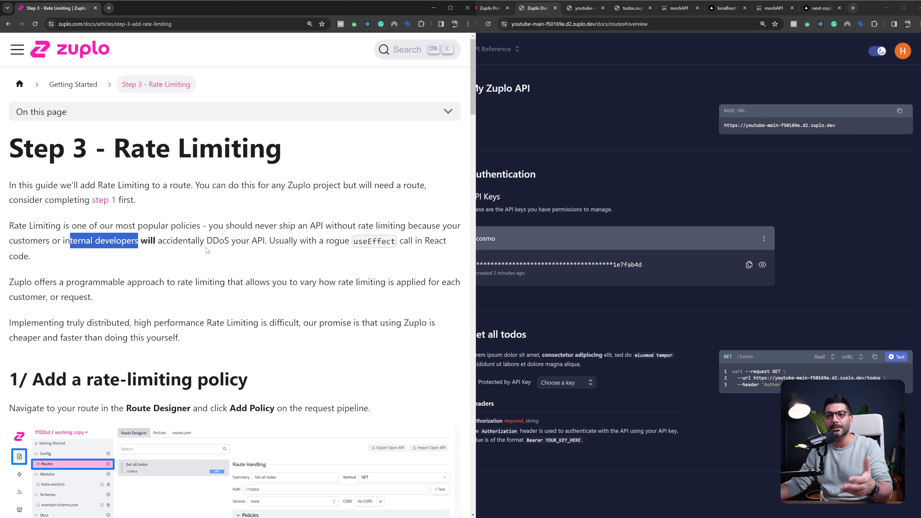
left_click_drag(213, 242, 264, 245)
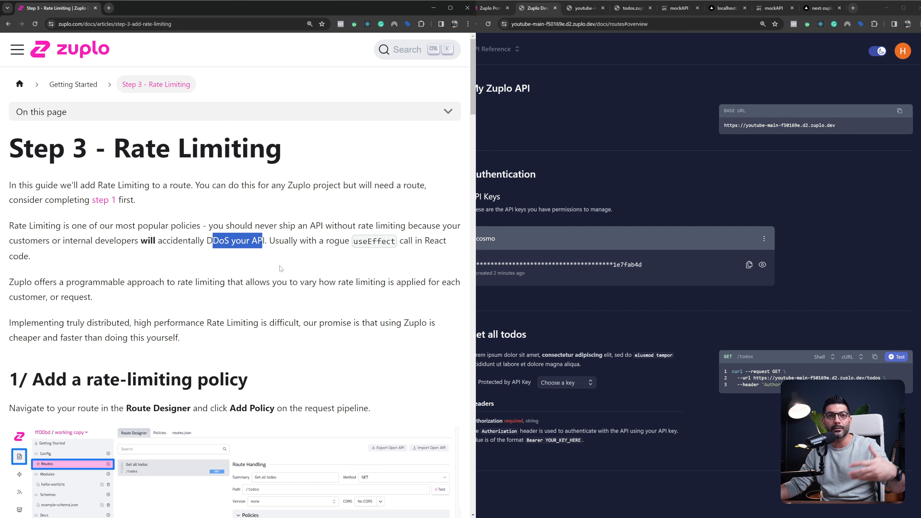
Read the guide's note on rogue useEffect calls accidentally overloading an API and its instructions for adding a rate-limiting policy
left_click_drag(353, 241, 395, 241)
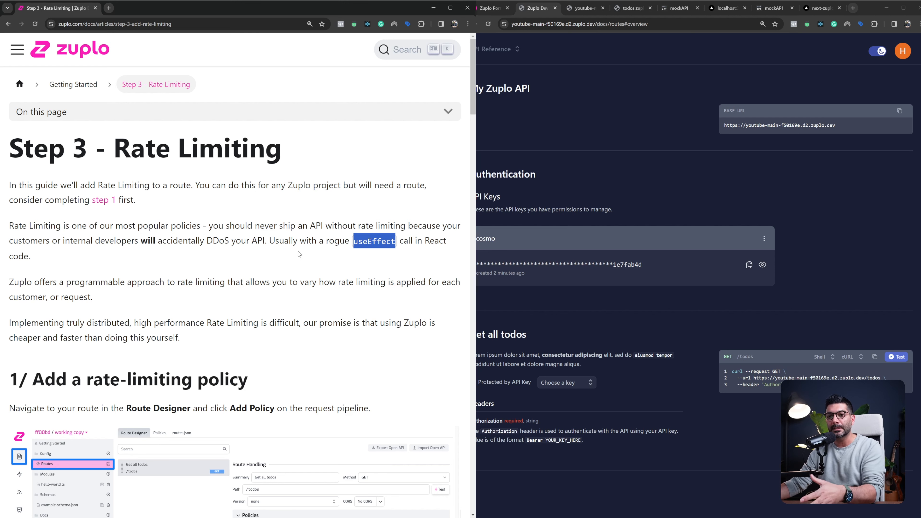
scroll(299, 253, "down", 4)
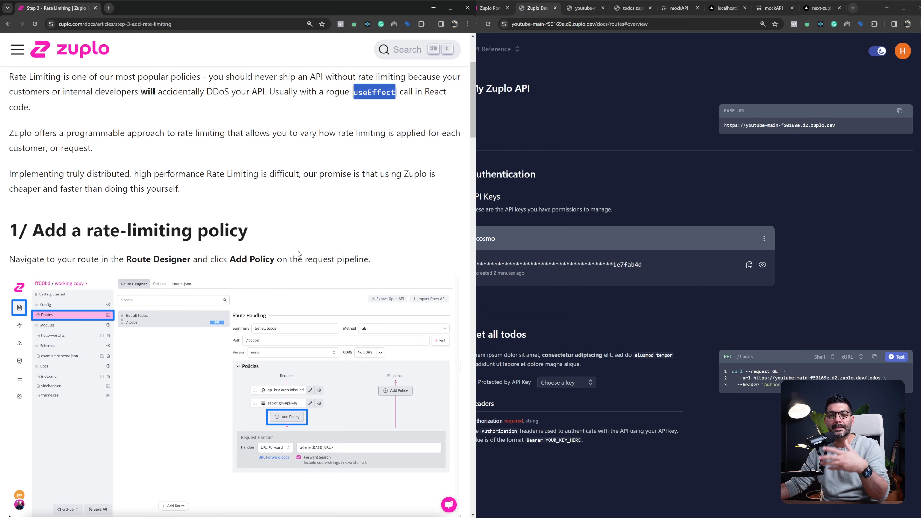
left_click_drag(87, 230, 251, 234)
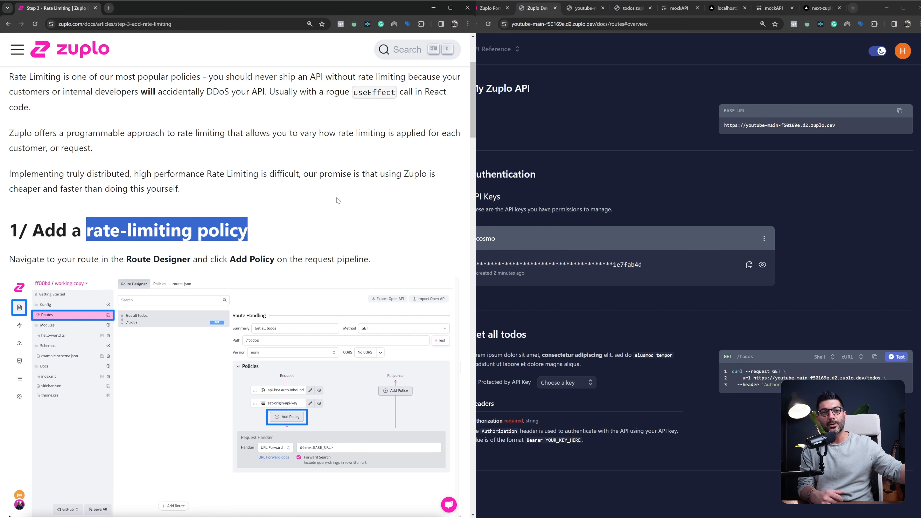
left_click(279, 188)
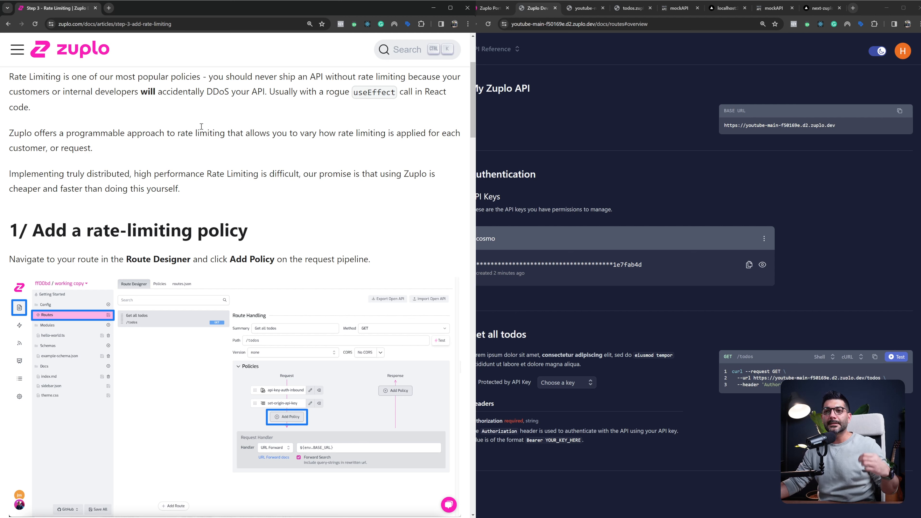
left_click_drag(141, 91, 231, 92)
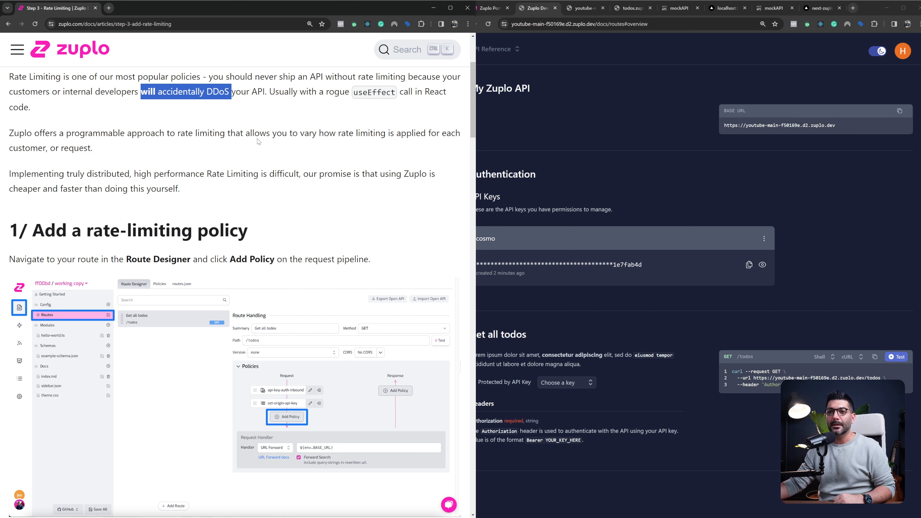
scroll(242, 138, "down", 4)
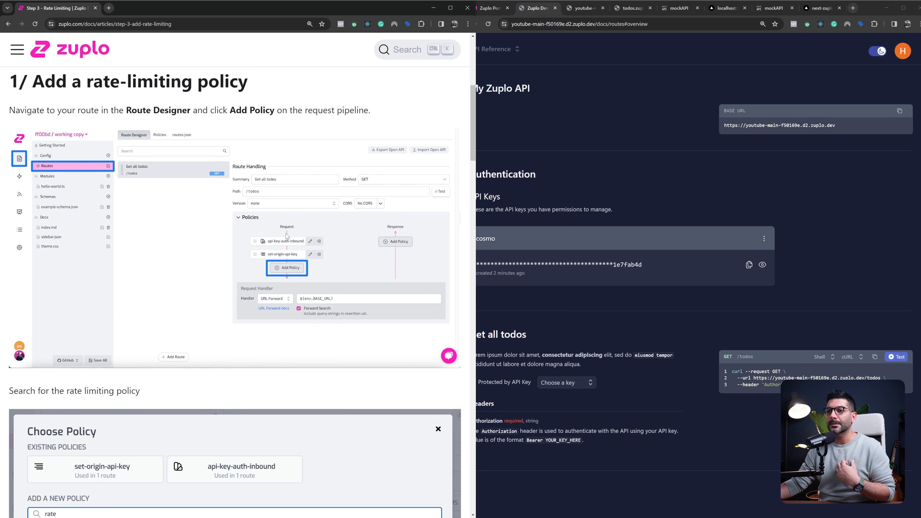
scroll(292, 269, "down", 5)
scroll(293, 269, "down", 1)
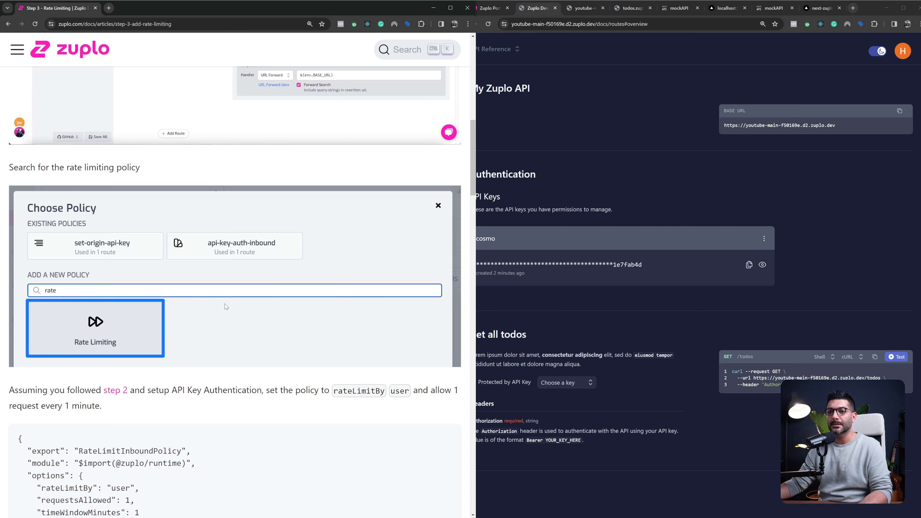
Study the guide's sample policy options rateLimitBy, requestsAllowed and timeWindowMinutes, and the response expected once the limit is exceeded
scroll(140, 321, "down", 6)
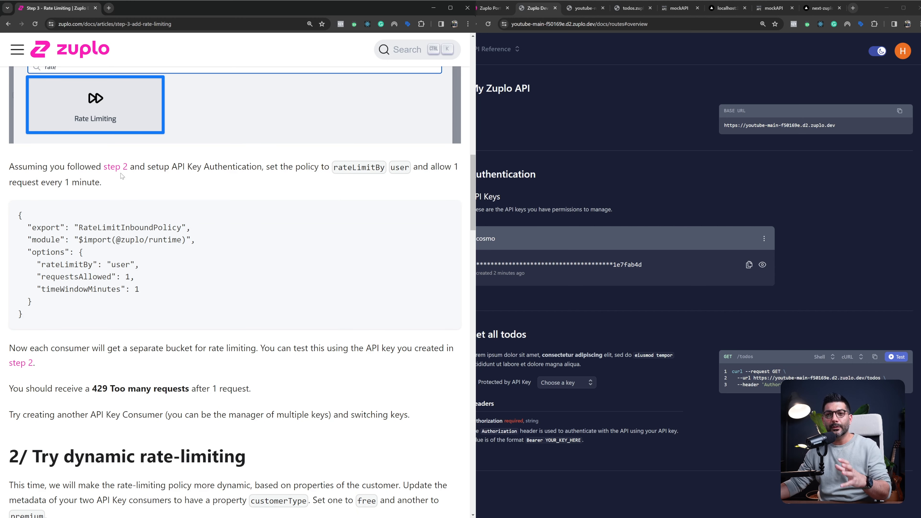
left_click_drag(172, 168, 261, 168)
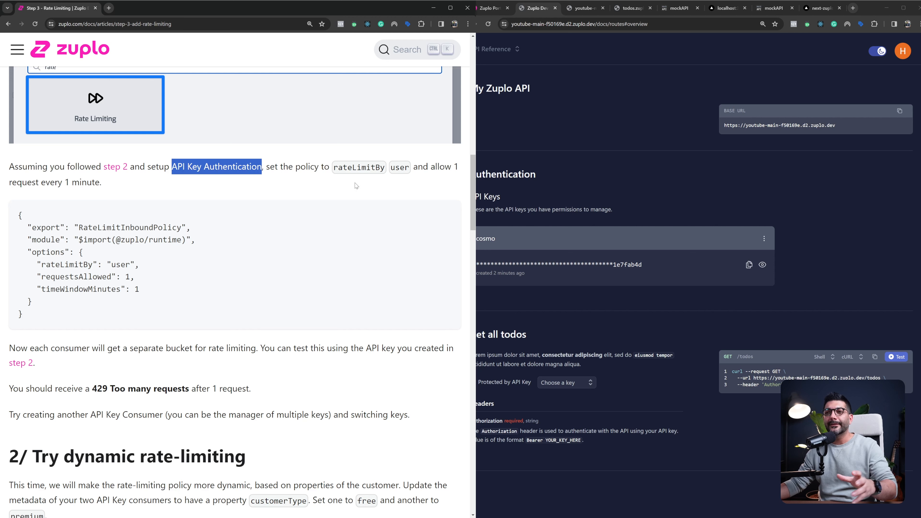
double_click(350, 168)
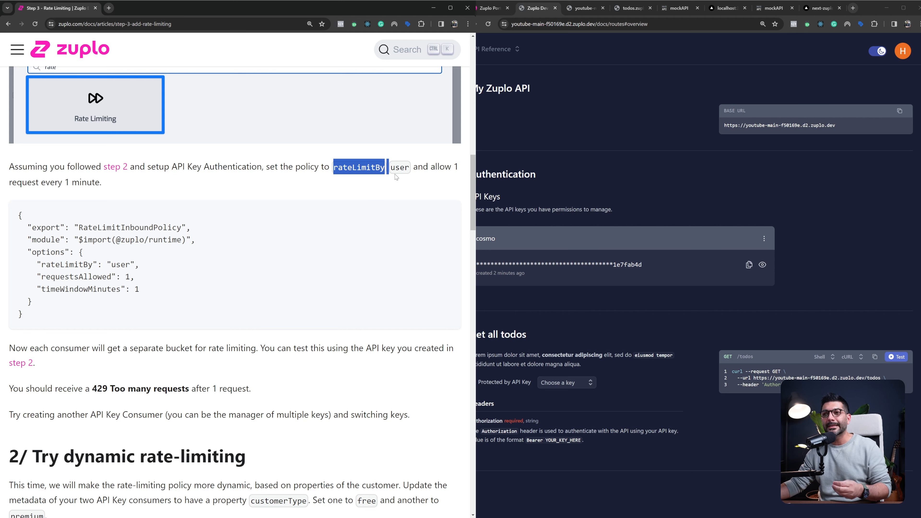
double_click(398, 168)
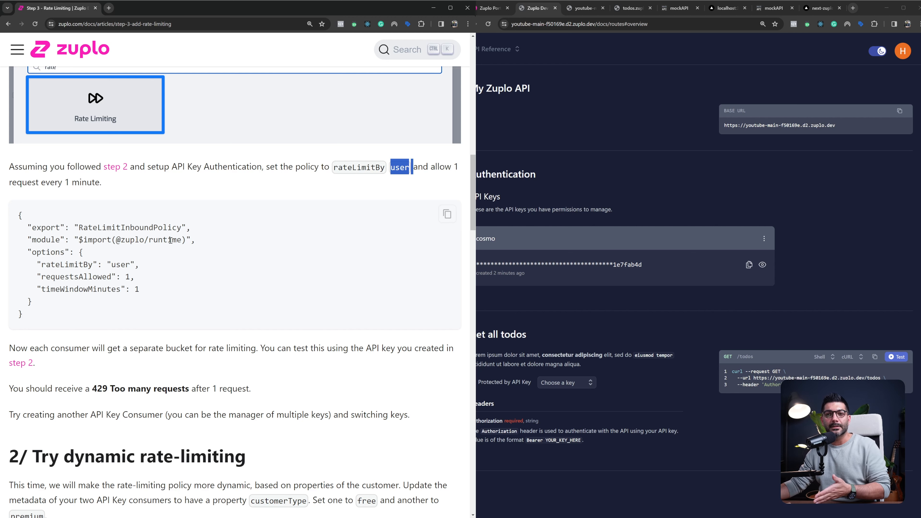
double_click(121, 264)
left_click_drag(182, 166, 242, 168)
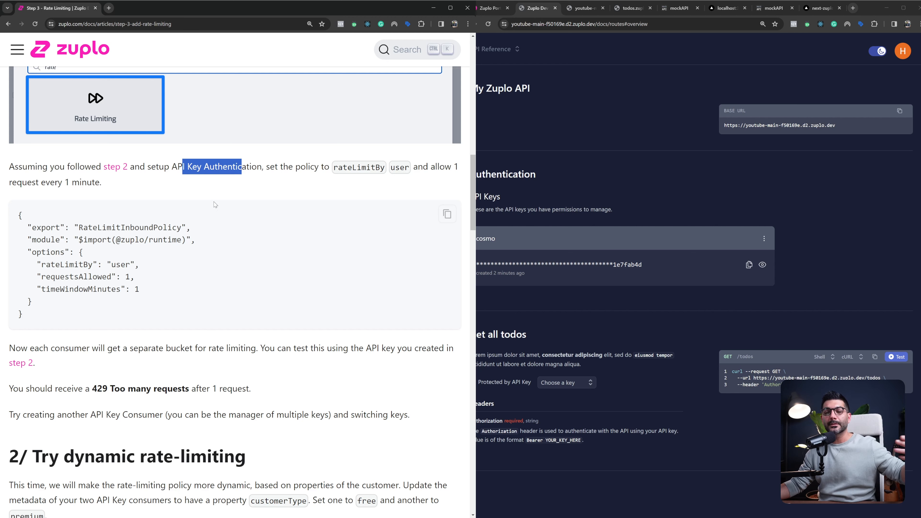
left_click_drag(38, 265, 154, 267)
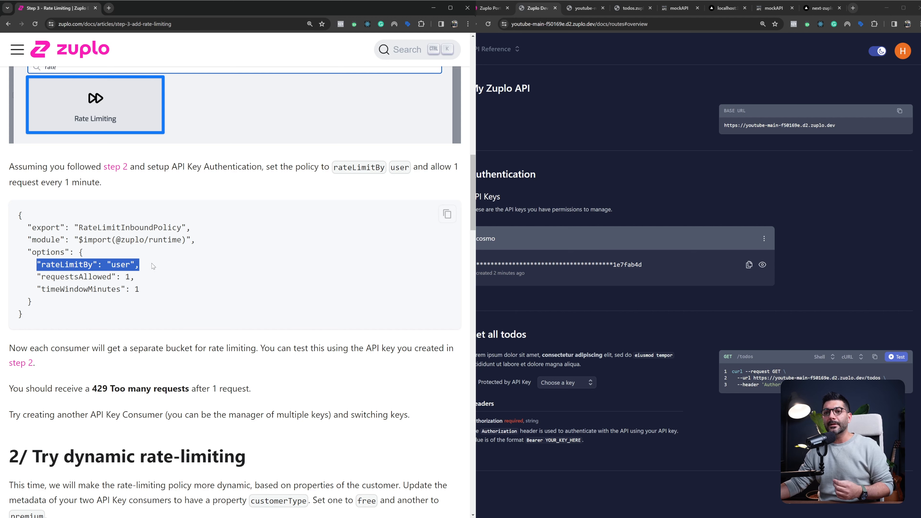
double_click(130, 265)
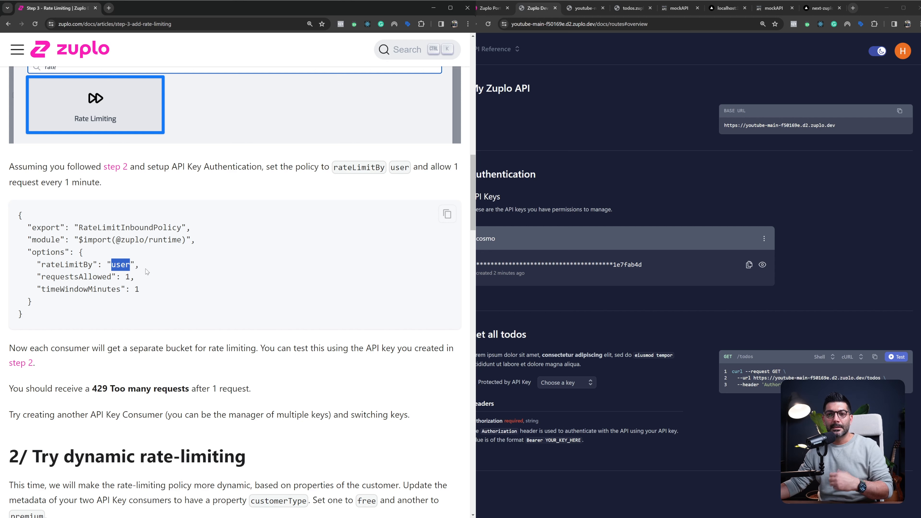
left_click_drag(46, 278, 131, 278)
left_click(47, 291)
left_click_drag(33, 289, 157, 290)
scroll(158, 256, "down", 1)
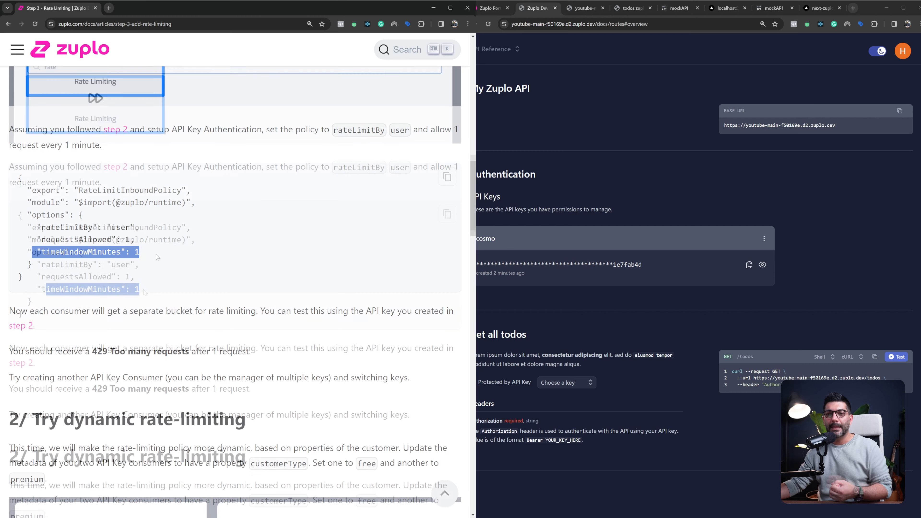
scroll(158, 257, "down", 1)
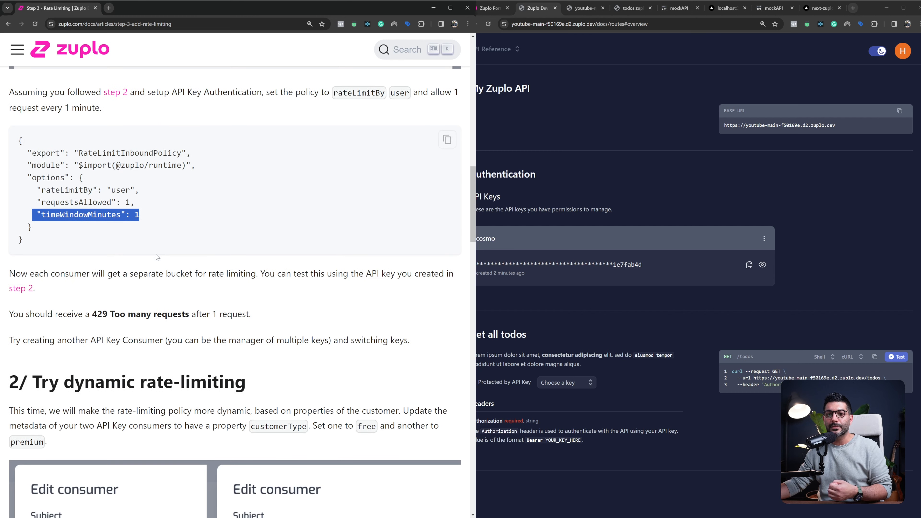
left_click_drag(93, 314, 187, 317)
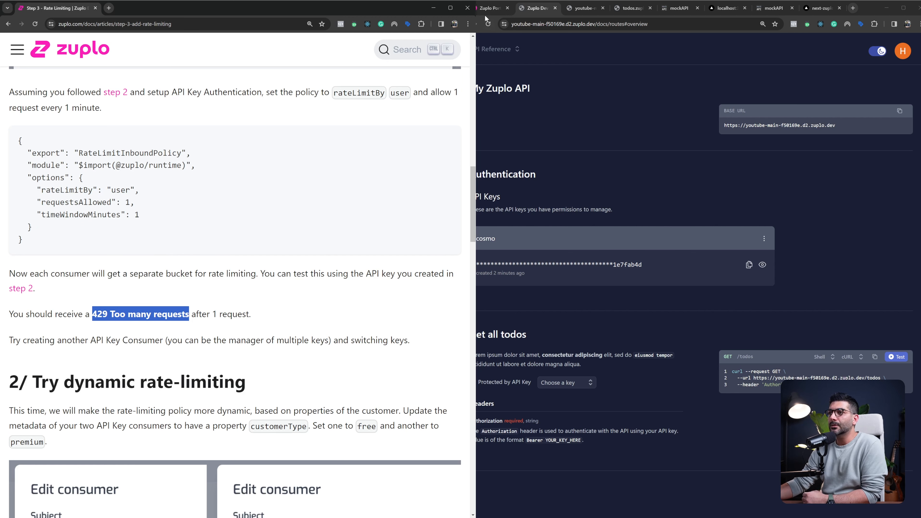
Open routes.oas.json in the Zuplo portal and add a new Rate Limiting policy to the Get all todos route's request pipeline
left_click(491, 8)
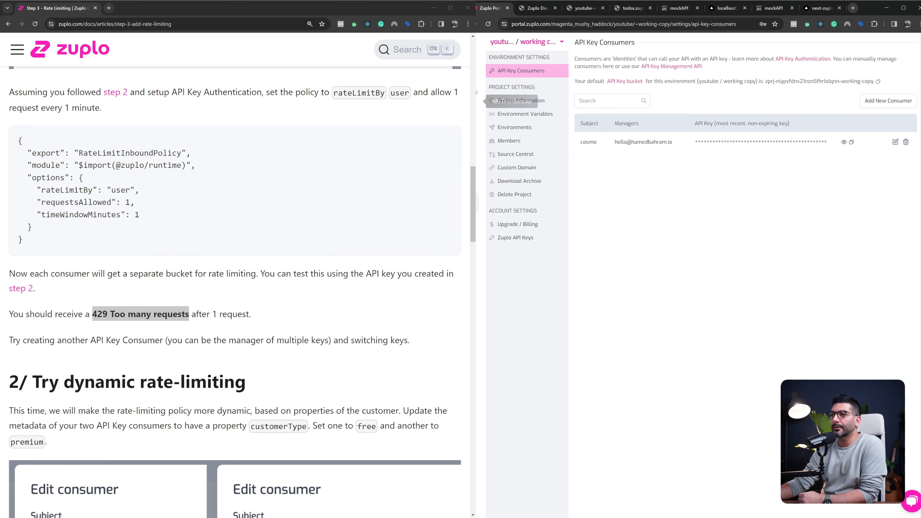
left_click(496, 75)
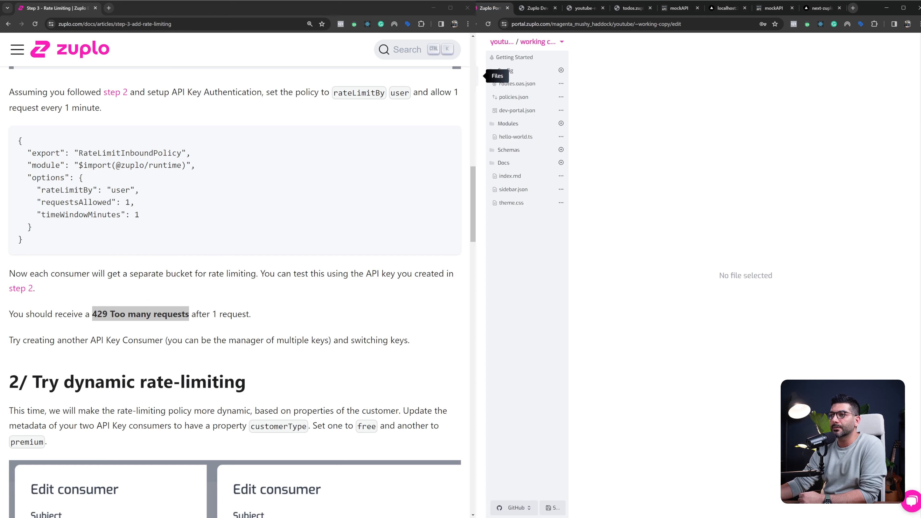
left_click(515, 84)
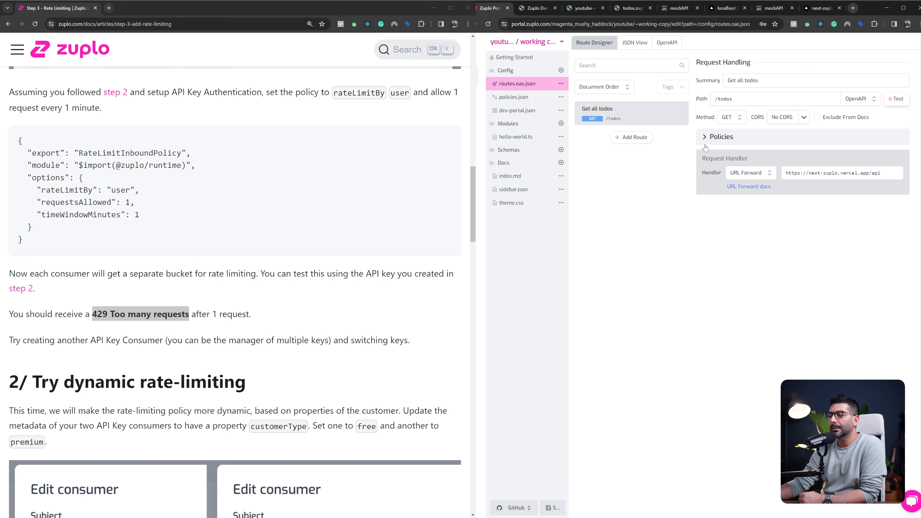
left_click(770, 145)
left_click(750, 208)
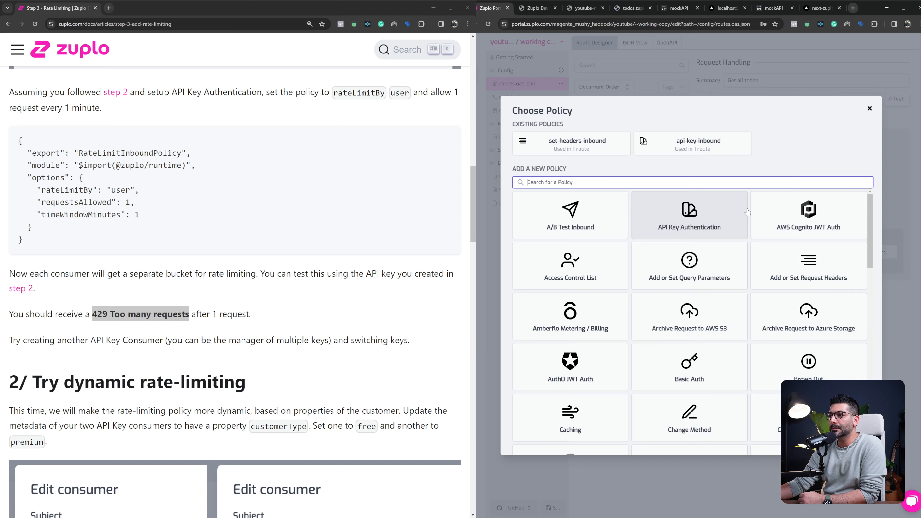
left_click(609, 183)
type("rate")
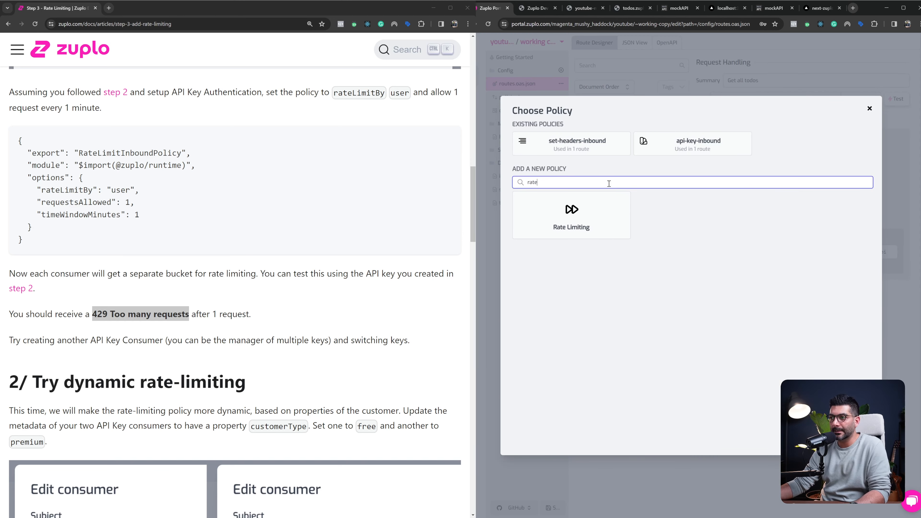
left_click(604, 218)
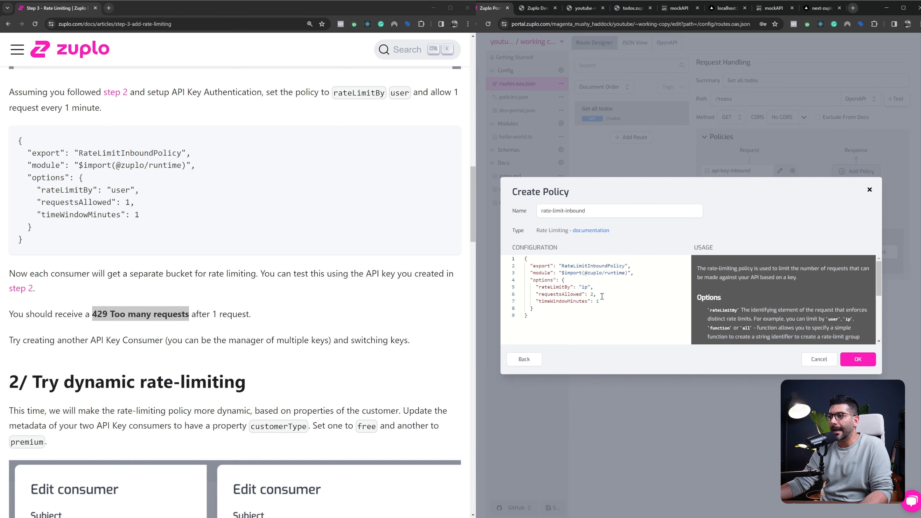
Set rateLimitBy to "user" and requestsAllowed to 1 in the rate-limit-inbound policy, create it, and save the project
double_click(584, 287)
type("user")
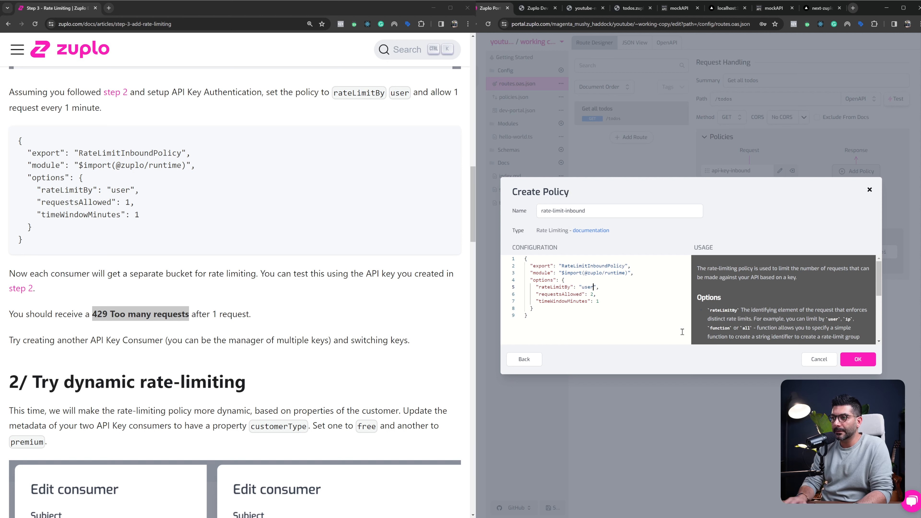
double_click(593, 293)
type("1")
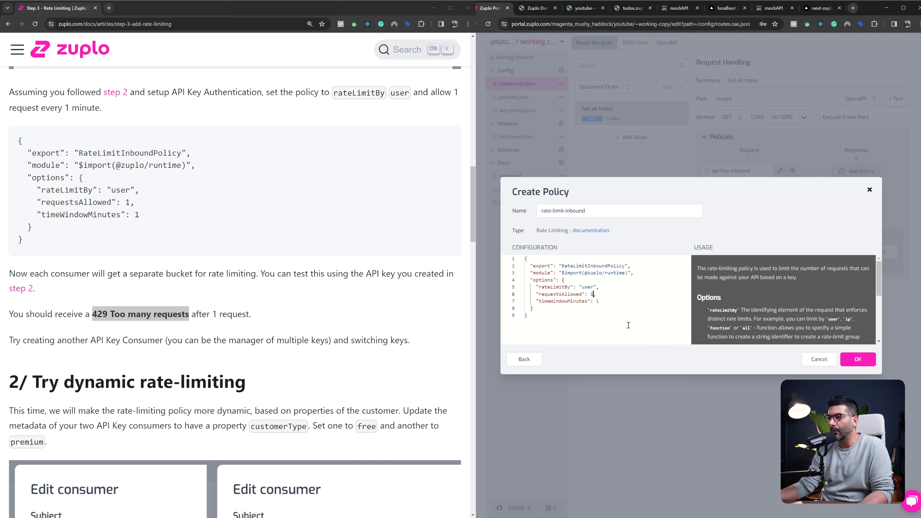
left_click(856, 359)
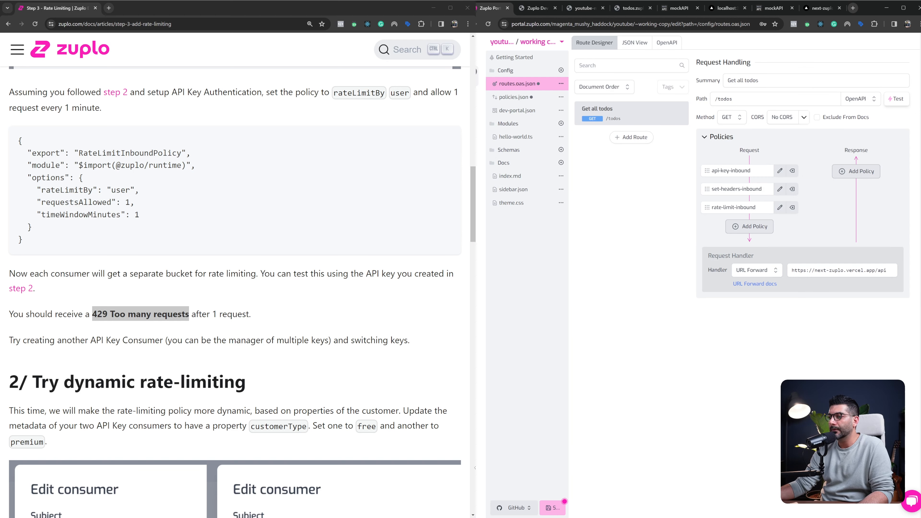
left_click(547, 508)
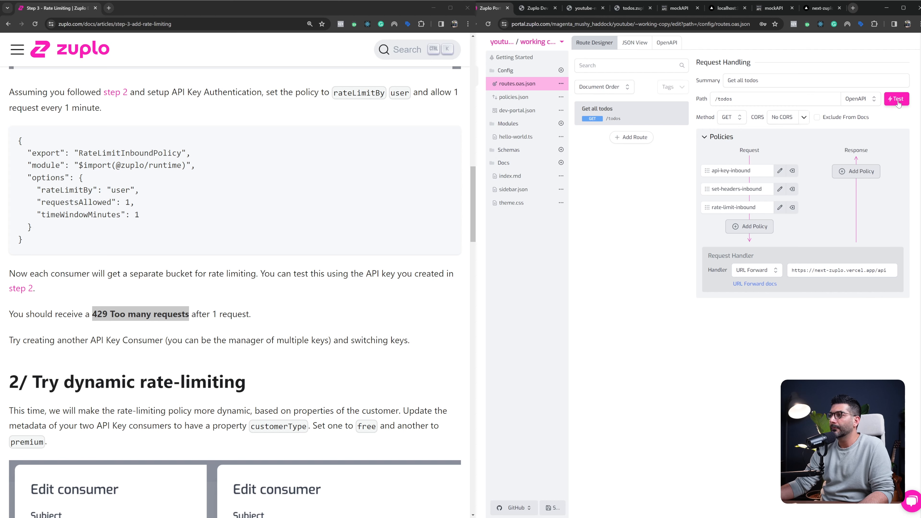
Send the authorized /todos test request twice in a row and check each response's status
left_click(898, 102)
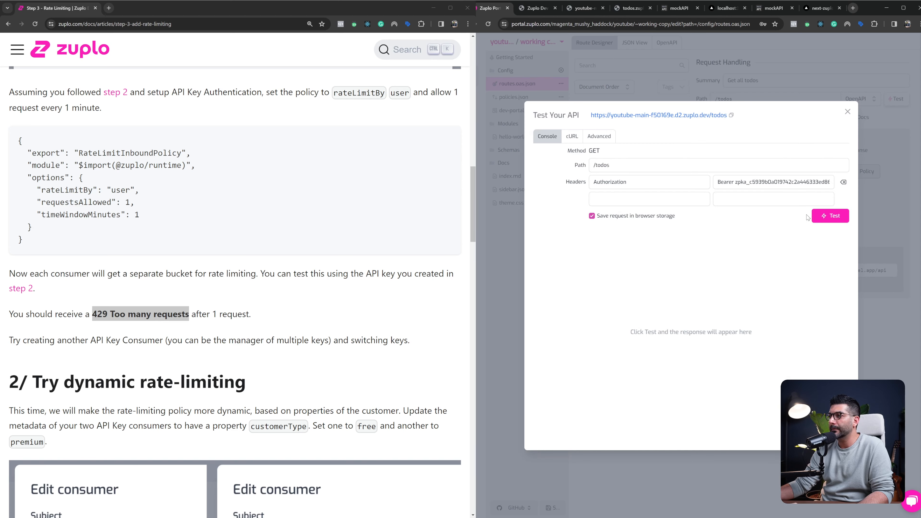
left_click(824, 216)
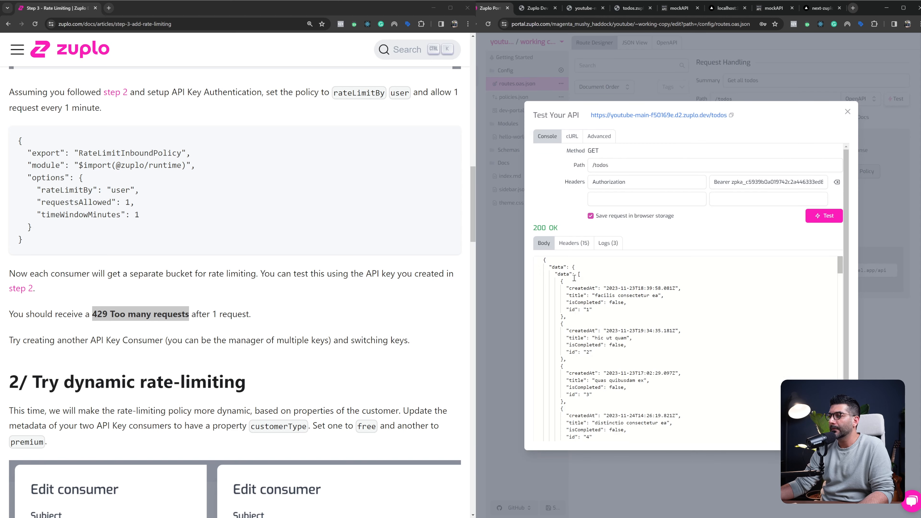
left_click_drag(533, 228, 562, 231)
left_click(828, 218)
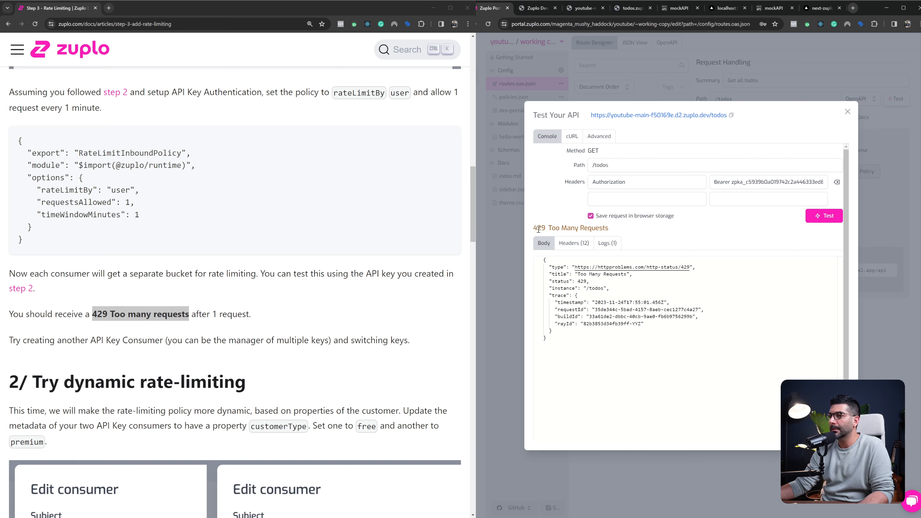
left_click_drag(533, 229, 625, 231)
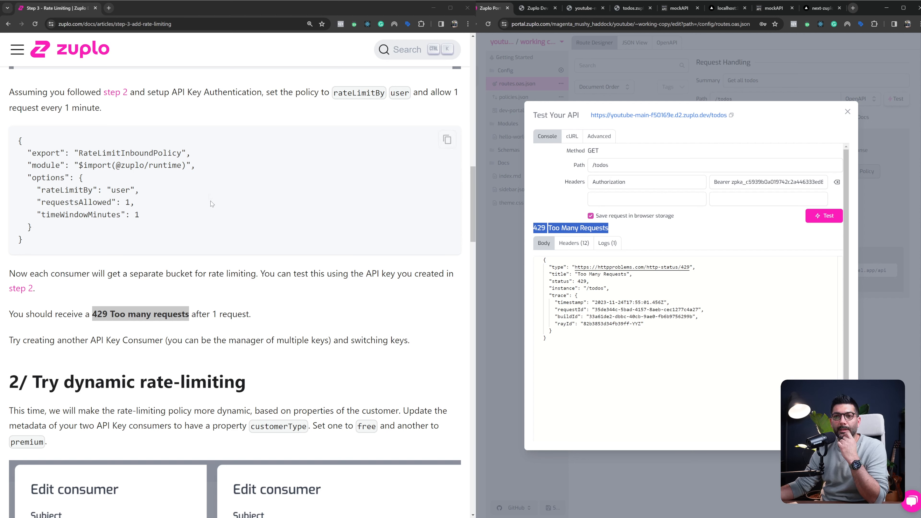
Recheck the requestsAllowed option in the guide and go on to the section on dynamic rate-limiting by customerType
left_click_drag(42, 202, 135, 202)
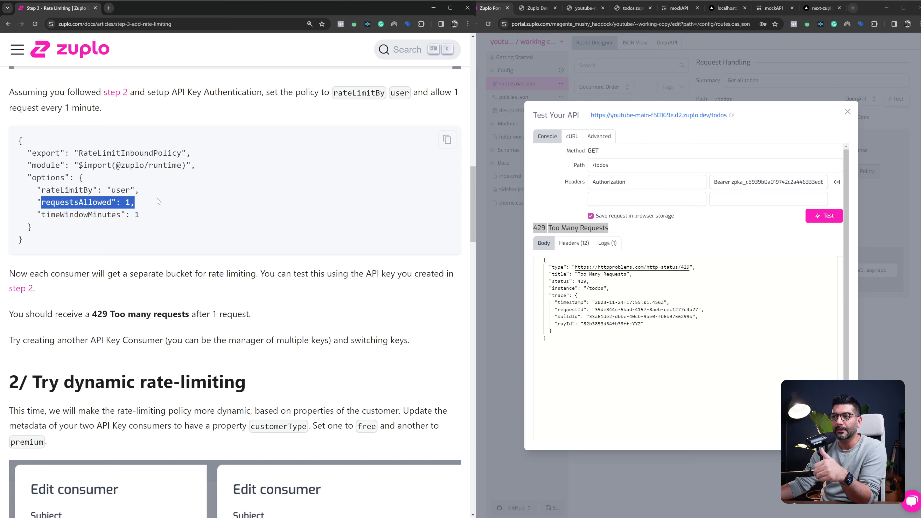
scroll(132, 218, "down", 2)
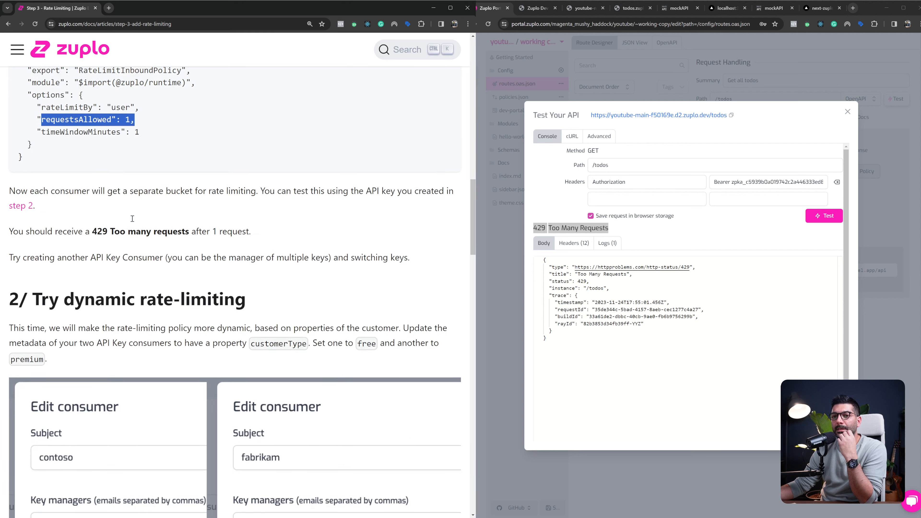
scroll(132, 218, "down", 3)
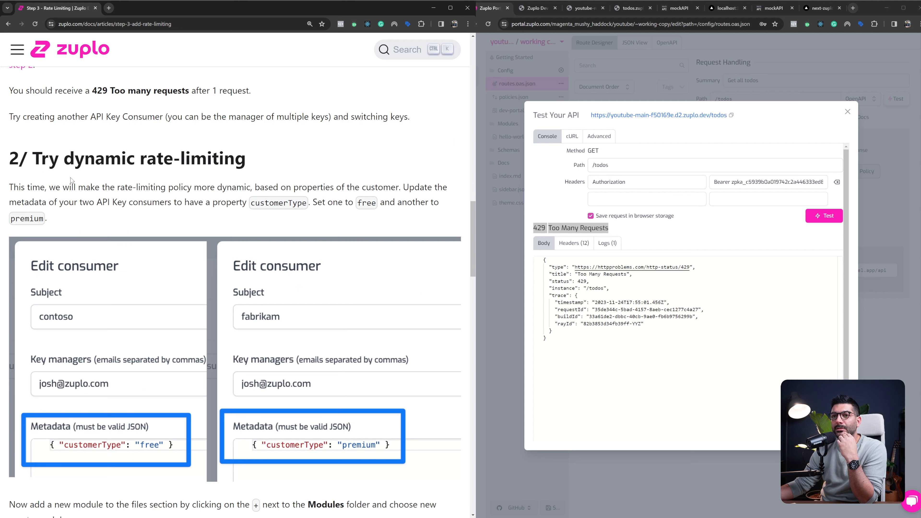
left_click_drag(65, 159, 246, 158)
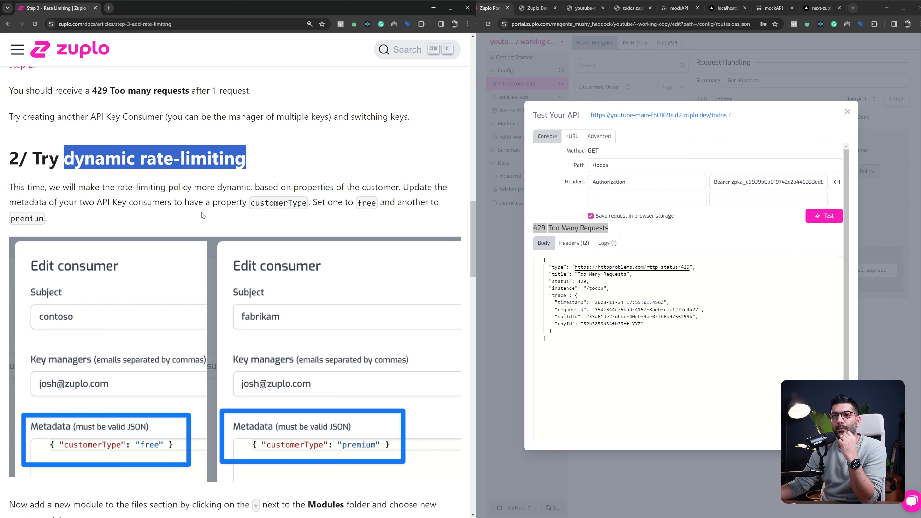
Review the guide's customerType metadata example, then close the API test dialog and open the project's API Key Consumers settings
scroll(224, 213, "down", 1)
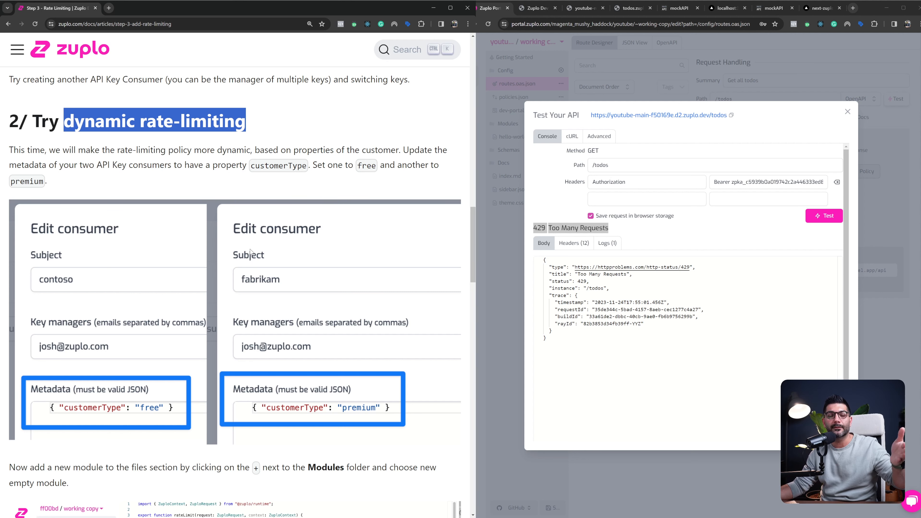
scroll(250, 251, "down", 1)
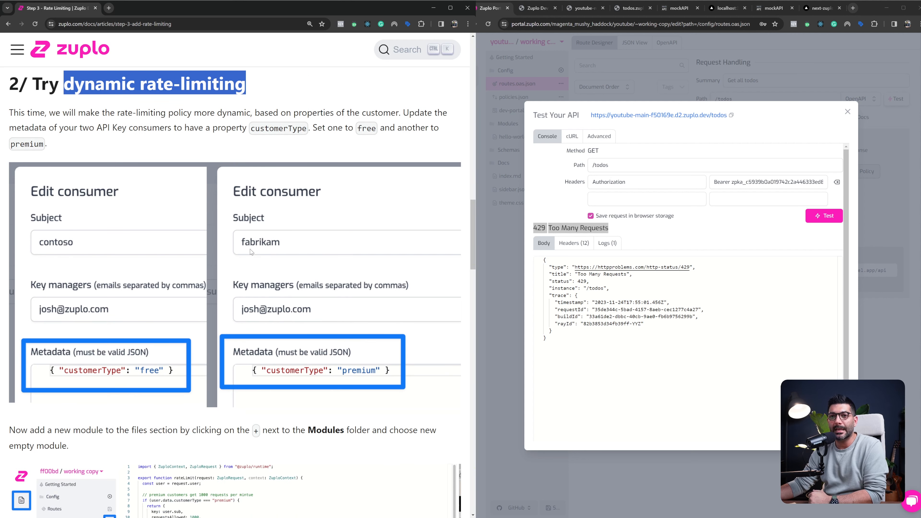
scroll(256, 248, "down", 2)
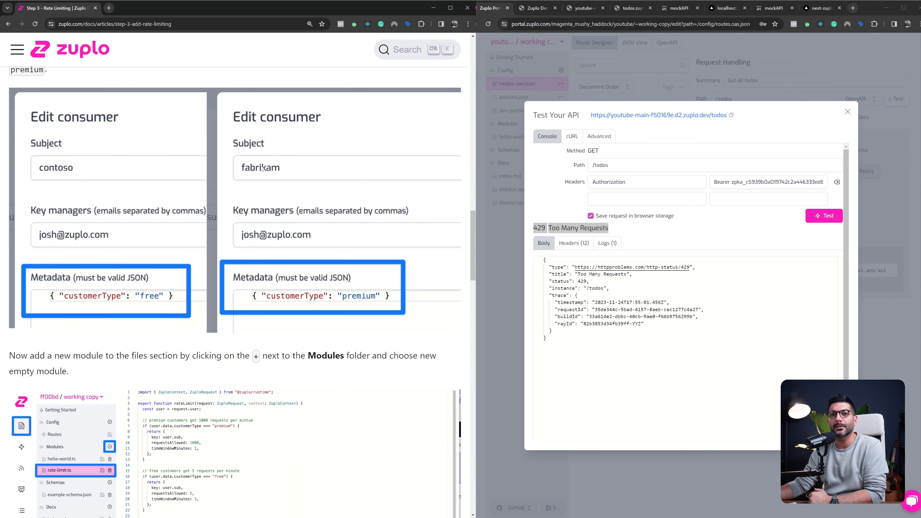
left_click(847, 112)
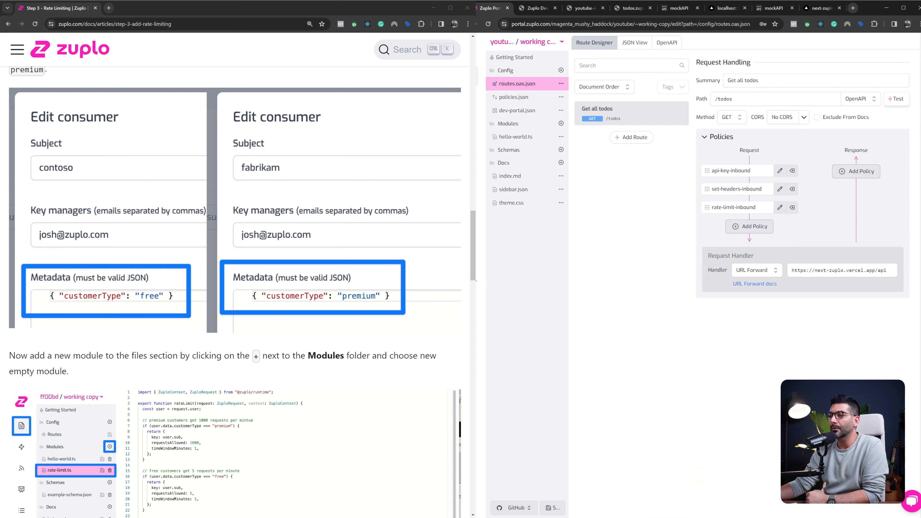
left_click(479, 203)
left_click(522, 72)
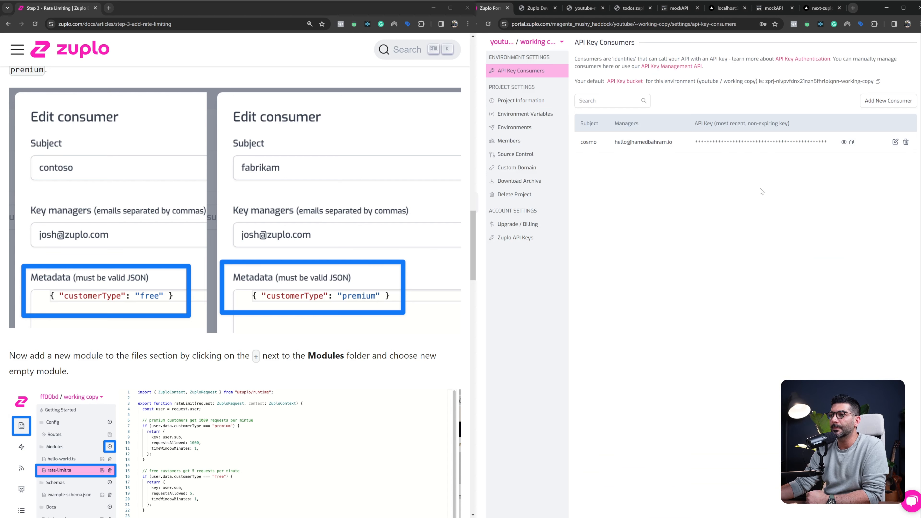
Start a new API key consumer with the subject "premium" and enter the key manager's e-mail
left_click(889, 102)
left_click(643, 205)
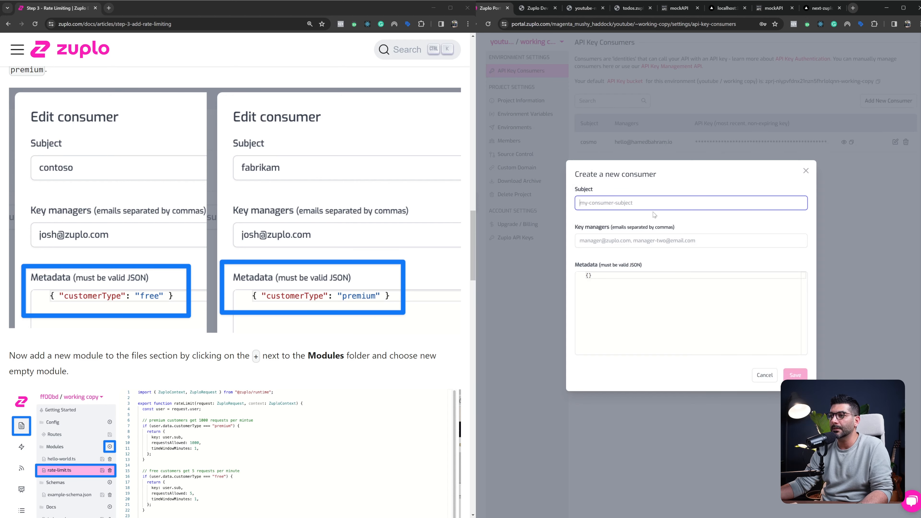
type("pre")
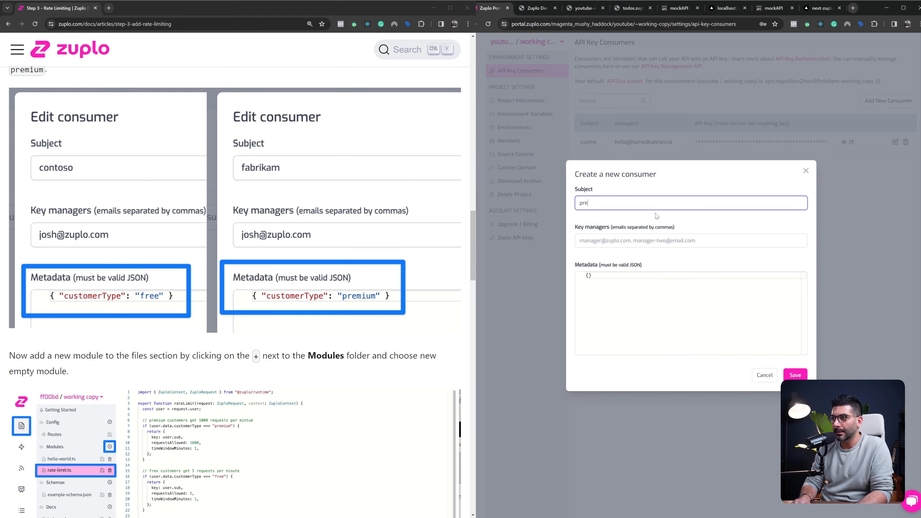
type("mium")
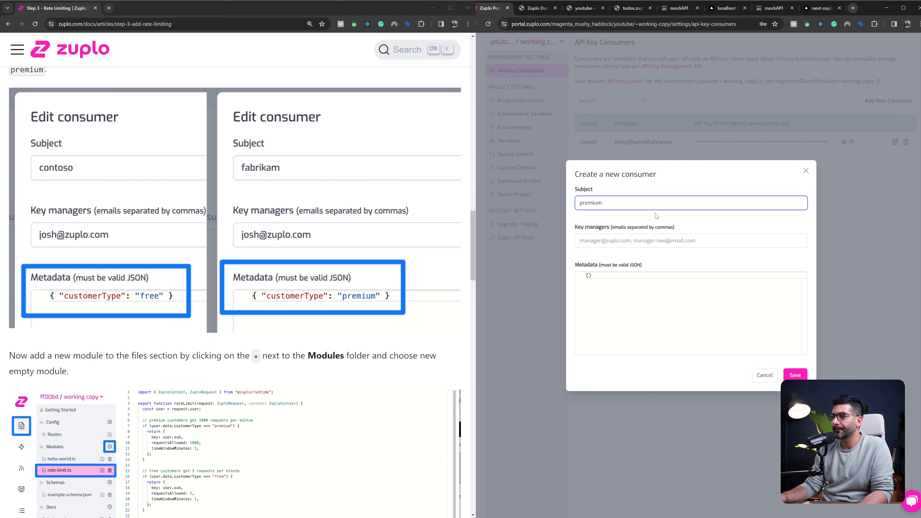
left_click(643, 239)
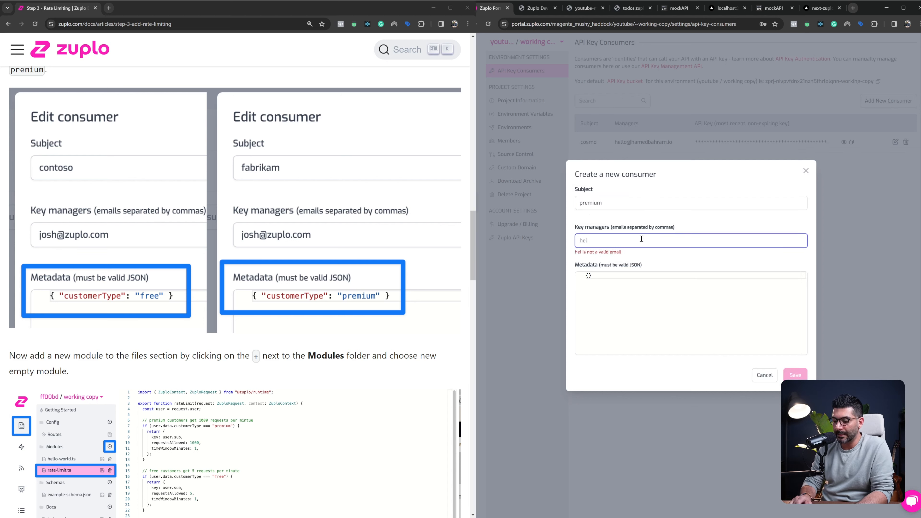
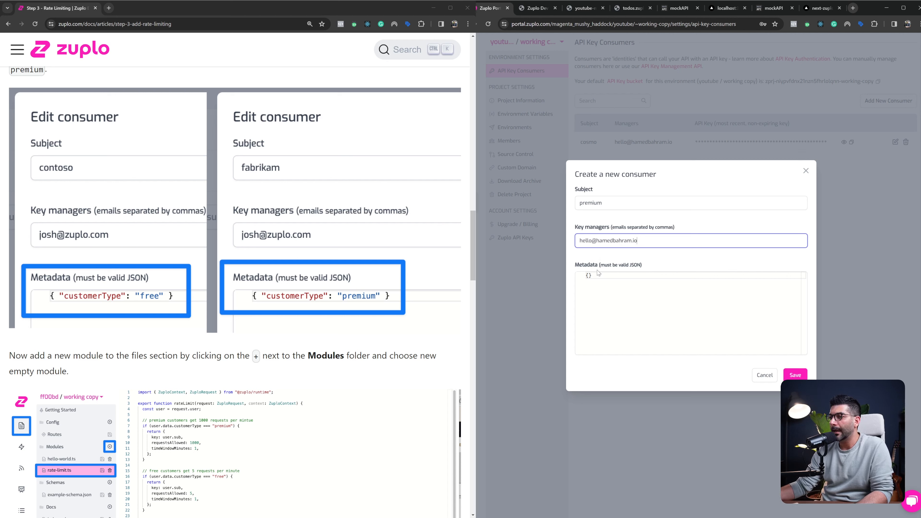
Set the new consumer's metadata to a customerType of "premium" and save the consumer
left_click(620, 284)
key("Return")
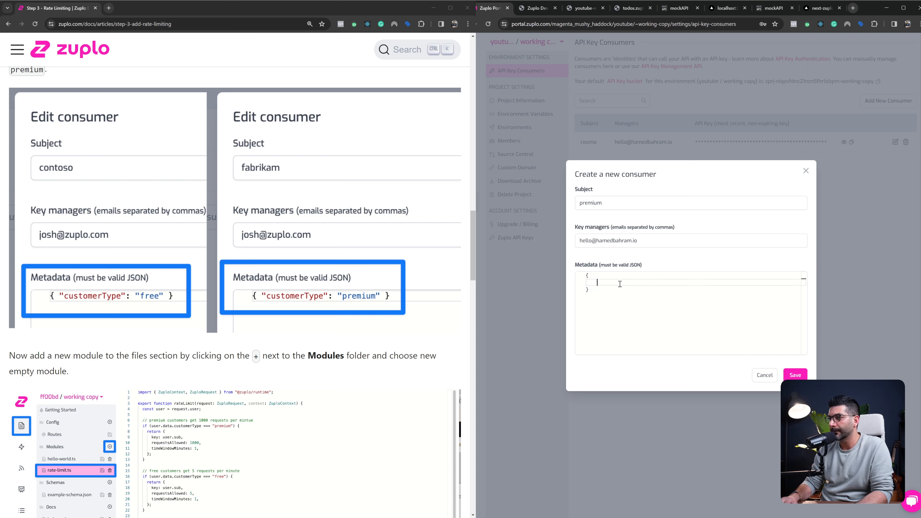
type("\"")
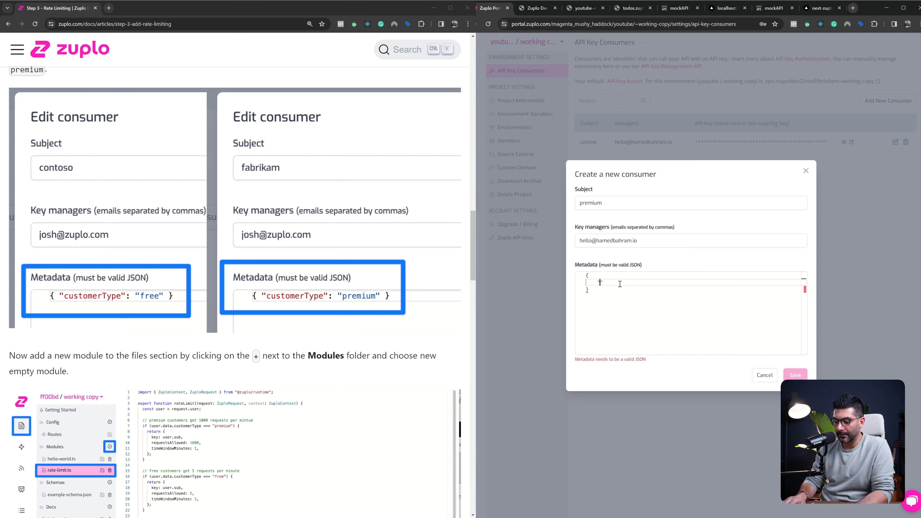
type("customerTy")
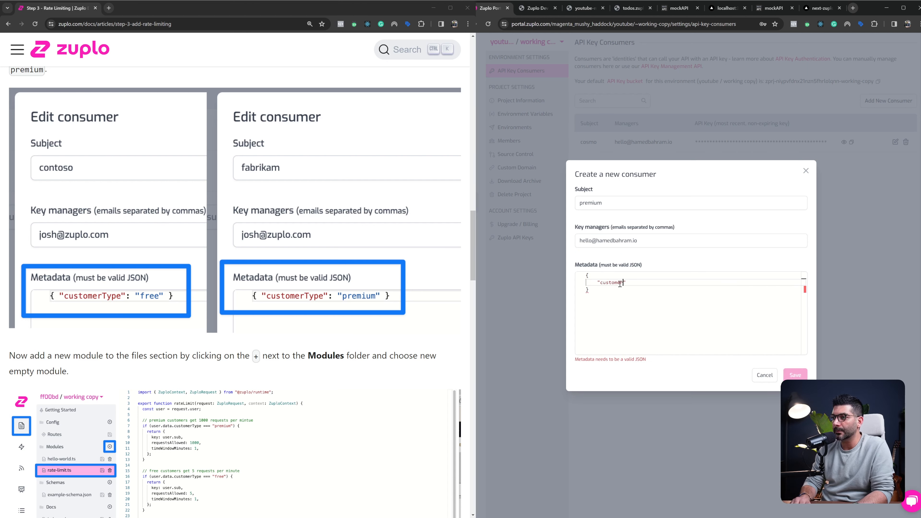
type("pe\": \"p")
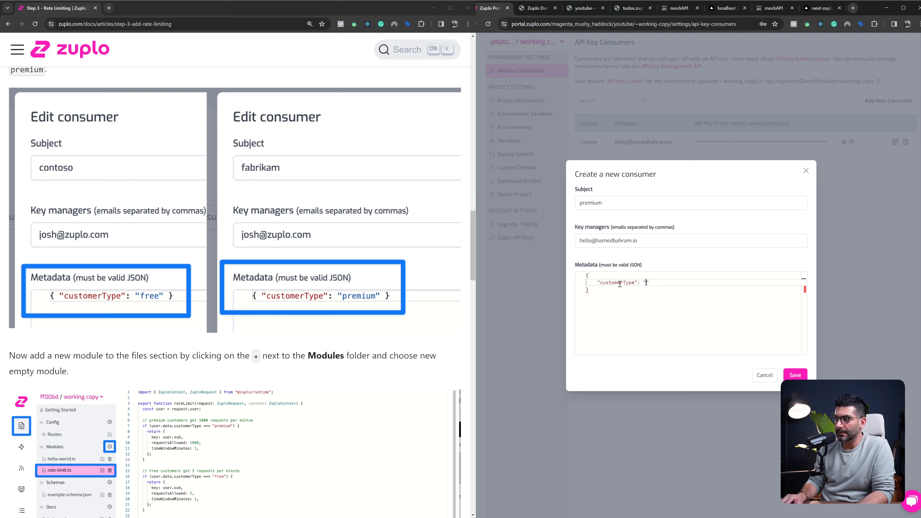
type("remium")
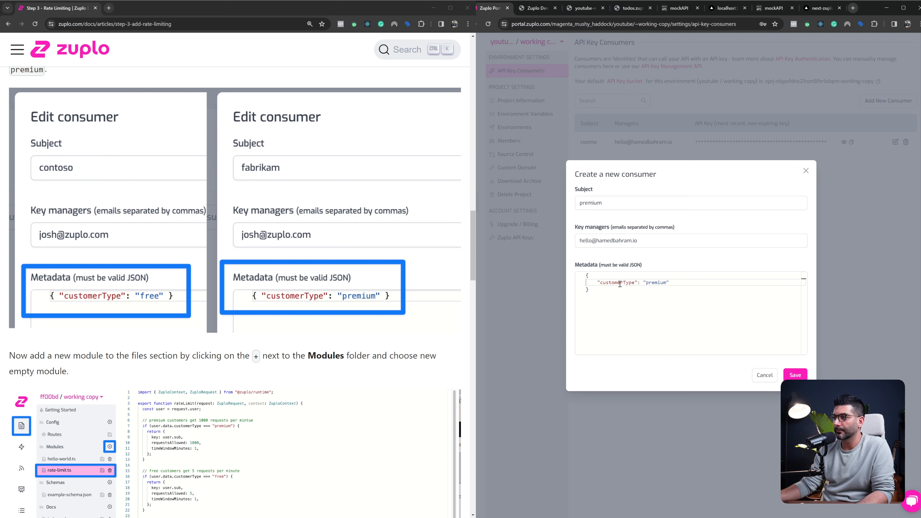
left_click(795, 375)
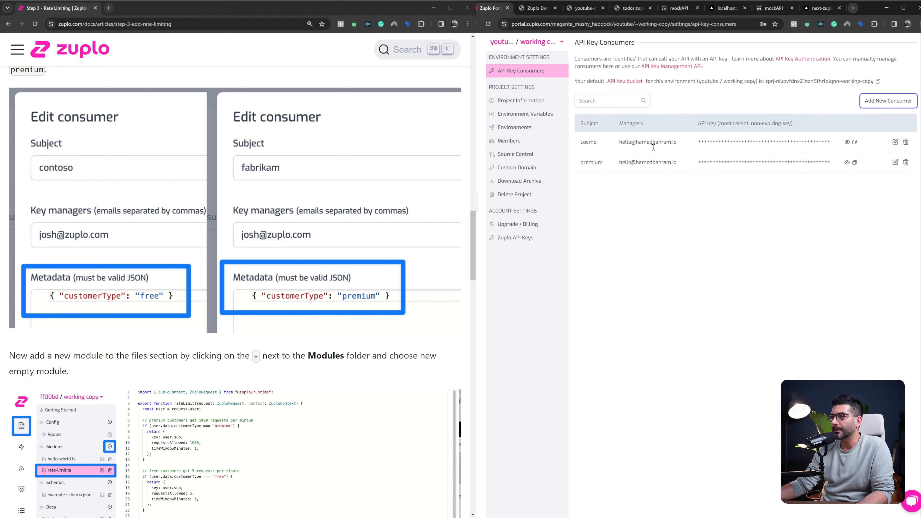
Reload the developer portal docs and compare the API keys listed for the cosmo and premium consumers
left_click(541, 9)
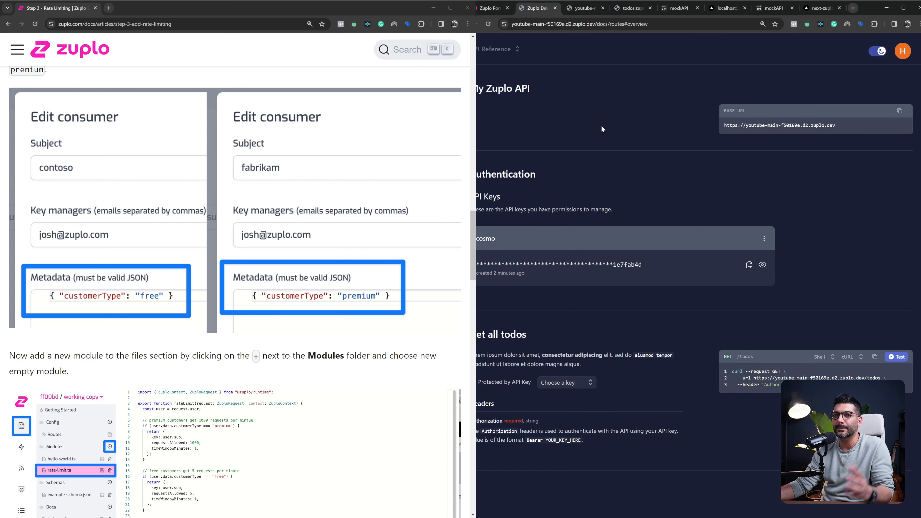
key("ctrl+r")
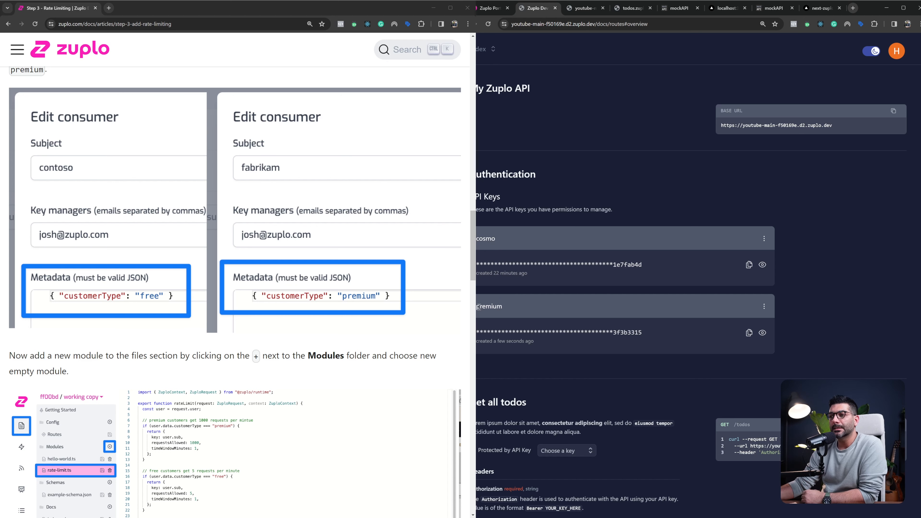
left_click_drag(595, 332, 645, 332)
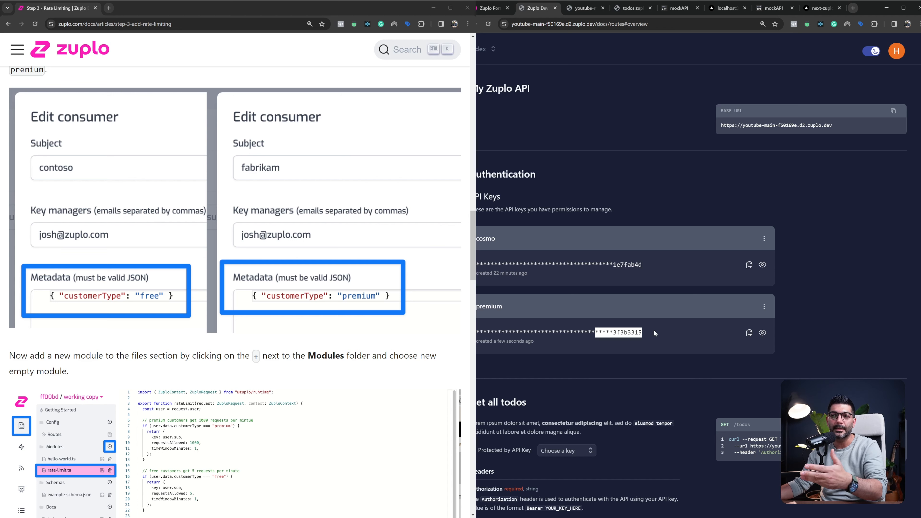
left_click_drag(609, 264, 661, 267)
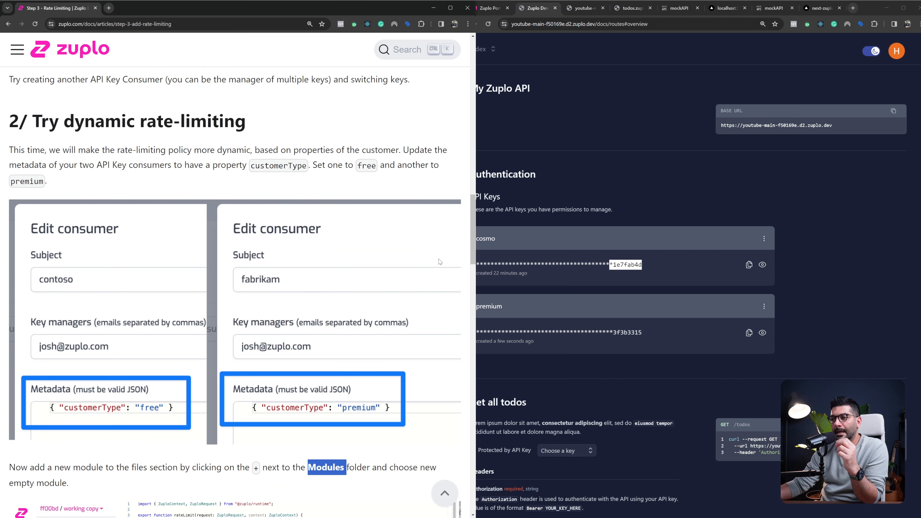
Read the guide's instructions on adding an empty module and the rateLimit function code for premium and free customers
scroll(440, 261, "down", 1)
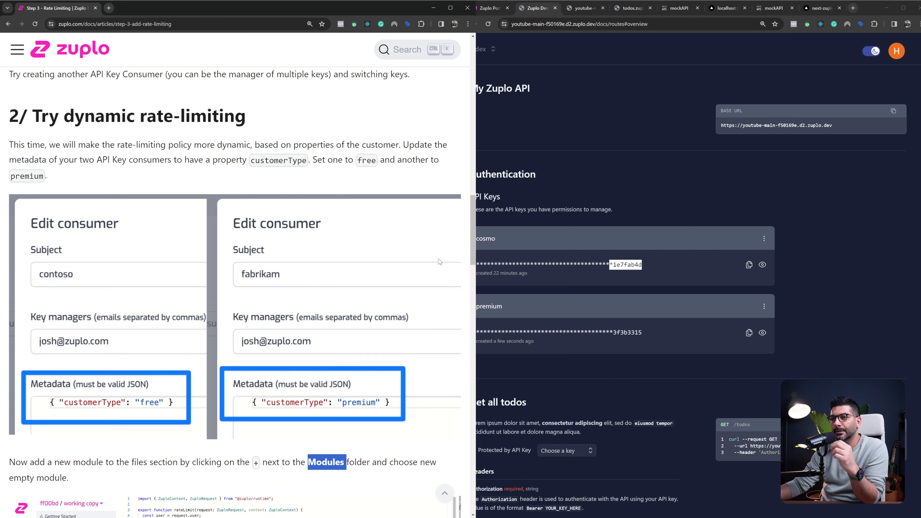
left_click_drag(59, 83, 247, 83)
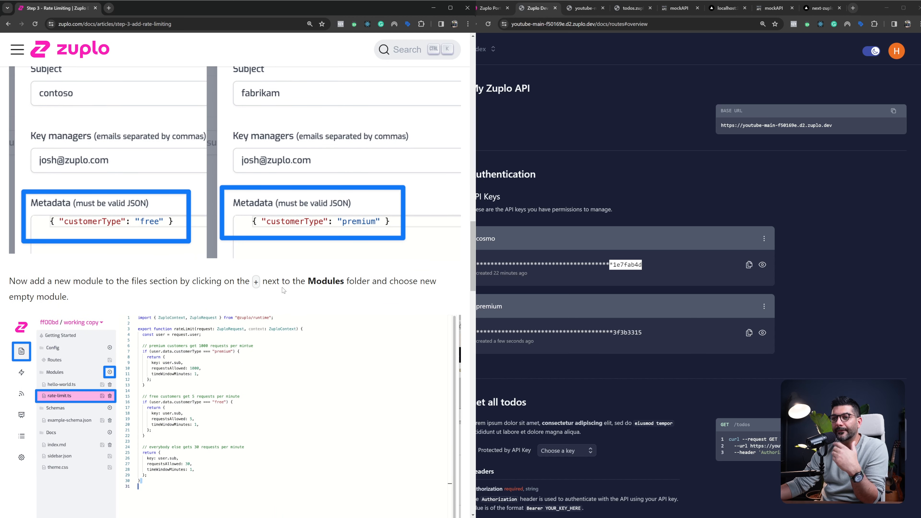
scroll(281, 290, "down", 2)
left_click_drag(308, 208, 331, 207)
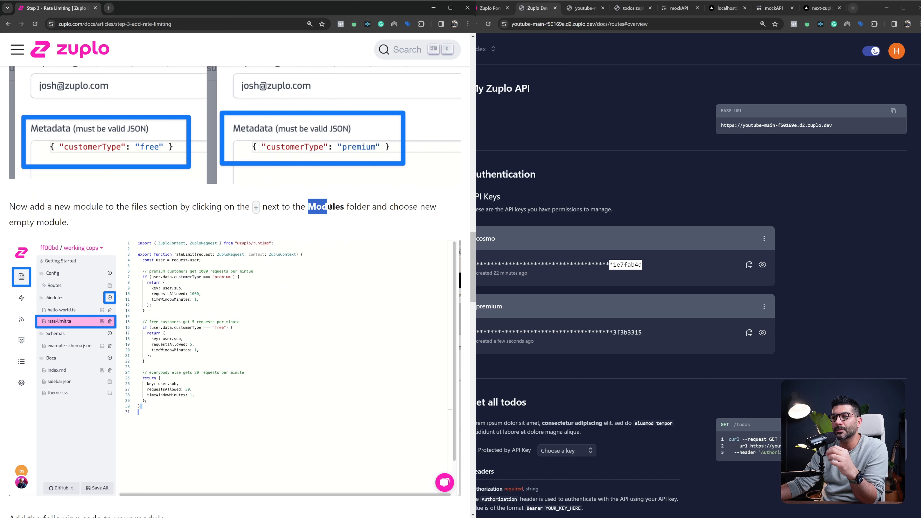
scroll(265, 296, "down", 1)
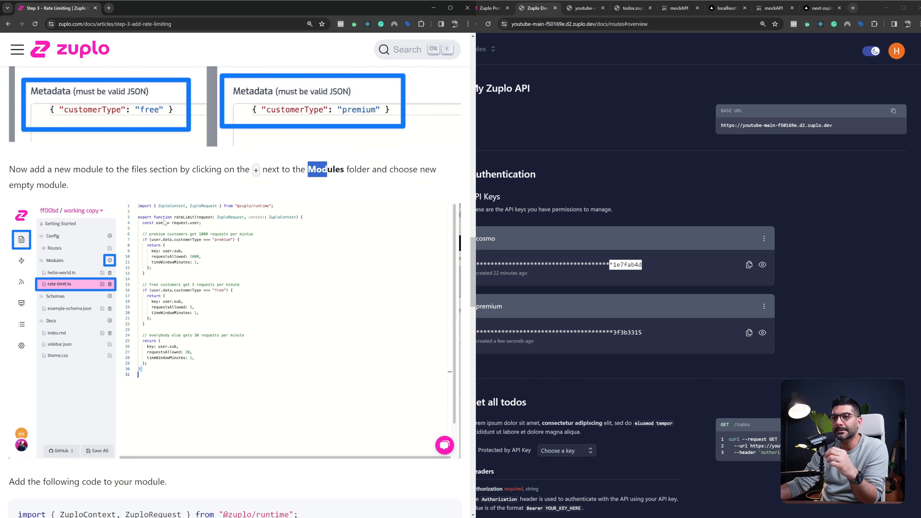
scroll(205, 225, "down", 1)
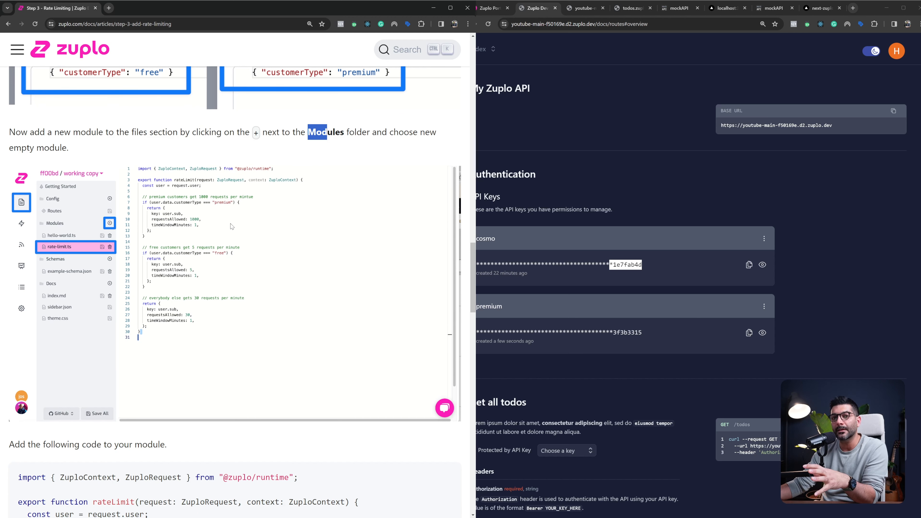
scroll(231, 223, "down", 5)
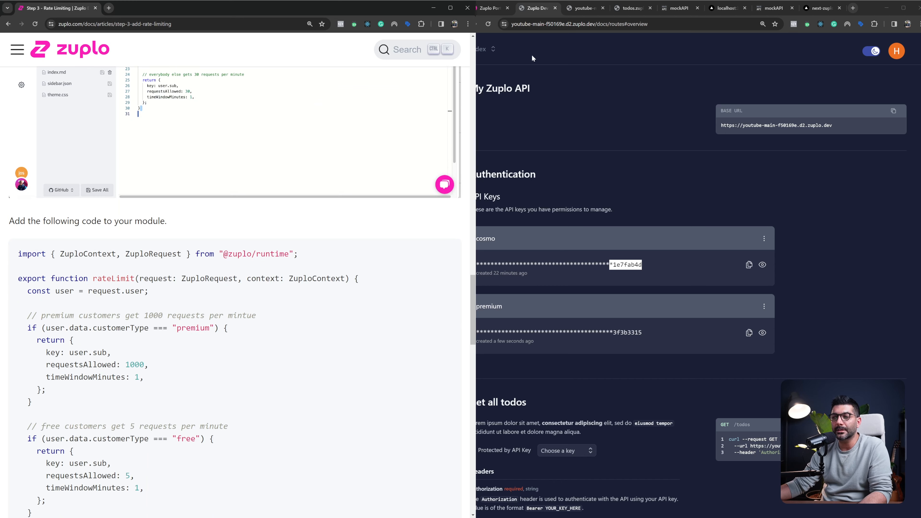
Return to the Zuplo portal's project files and add an empty module named rate-limit.ts under Modules
left_click(490, 8)
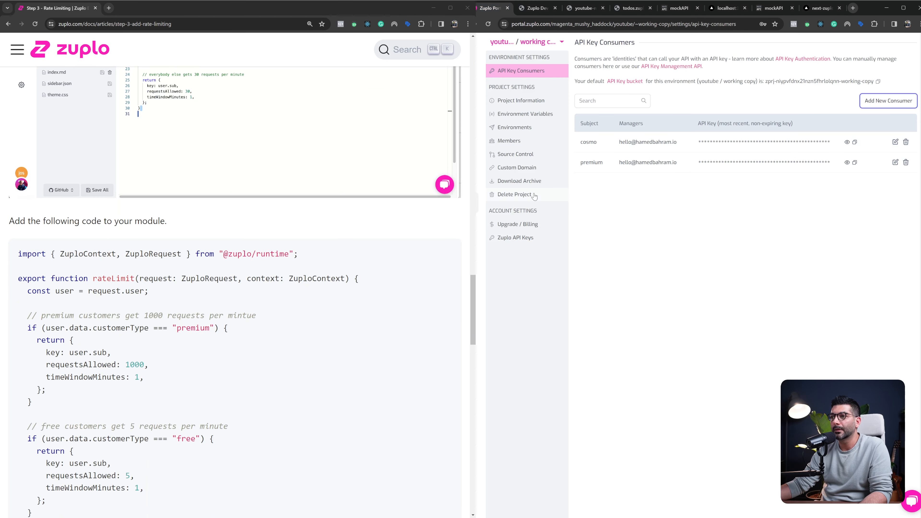
left_click(480, 76)
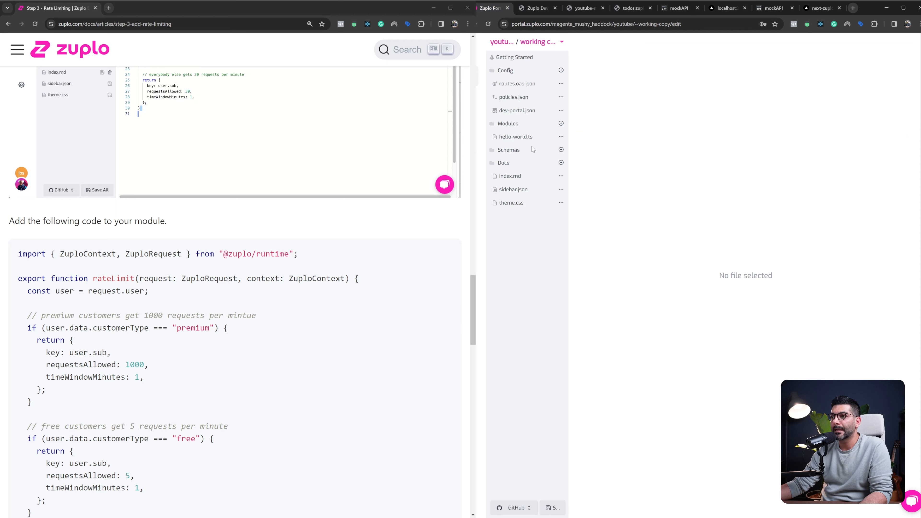
left_click(561, 123)
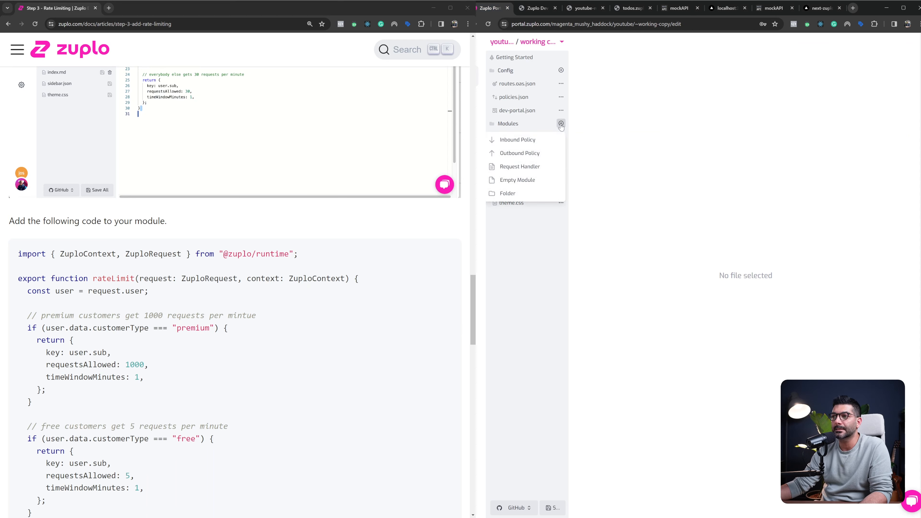
left_click(539, 180)
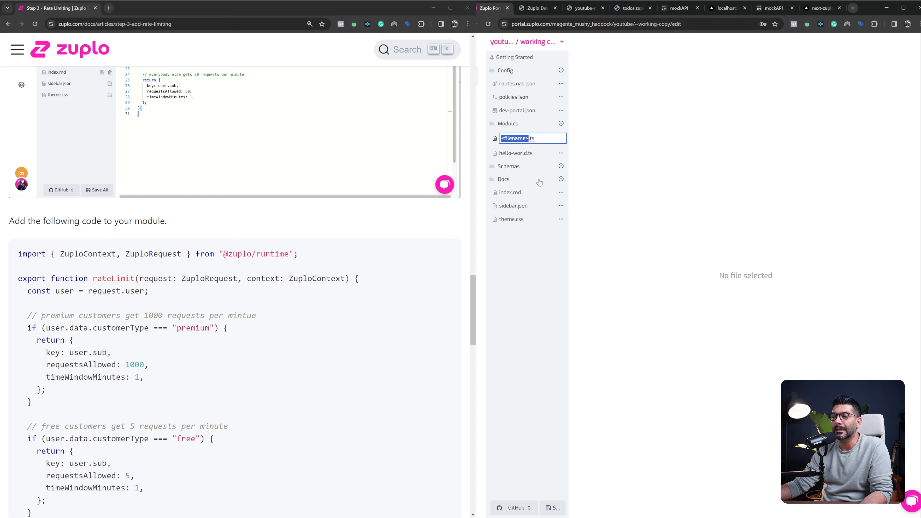
type("rate")
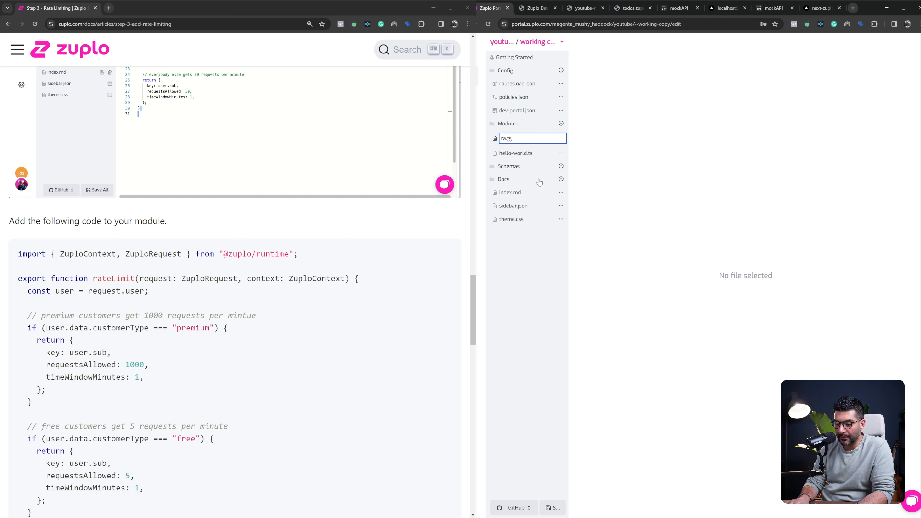
type("-limit")
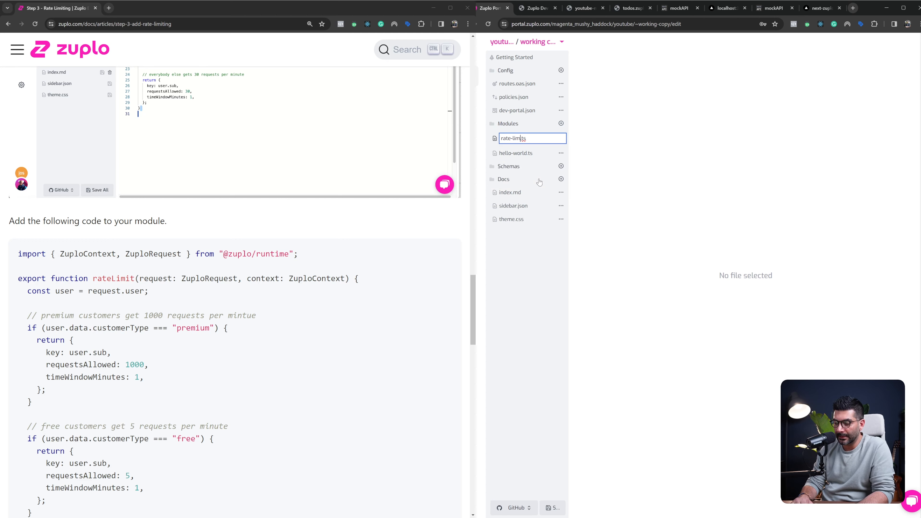
key("Return")
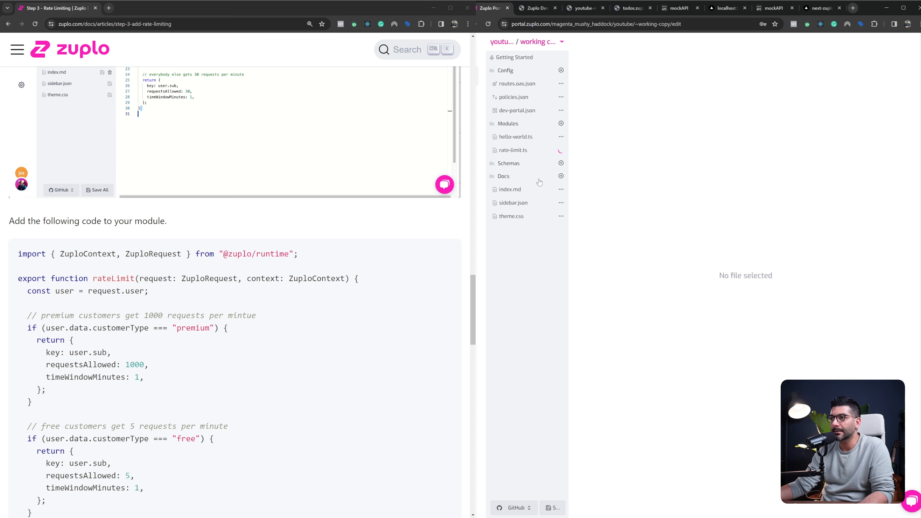
Copy the complete rateLimit function code from the guide into the empty rate-limit.ts module
scroll(139, 328, "down", 3)
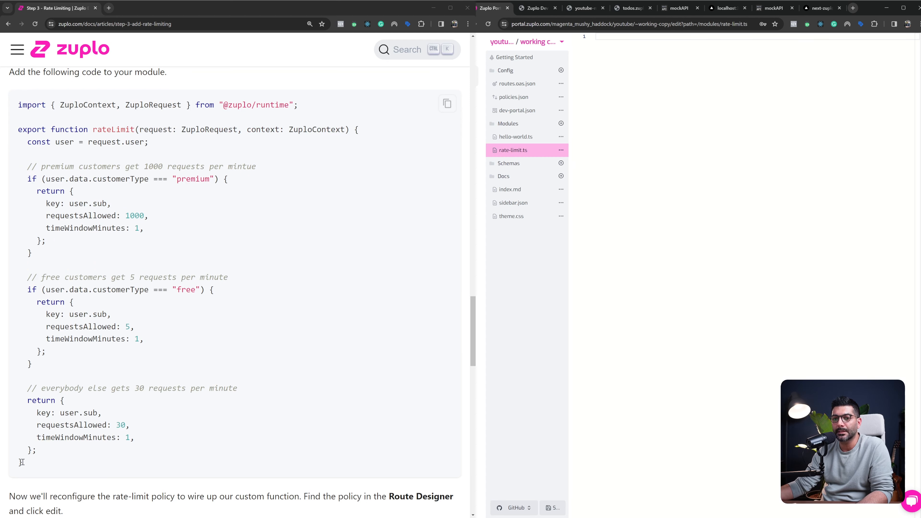
left_click_drag(12, 465, 22, 115)
key("ctrl+c")
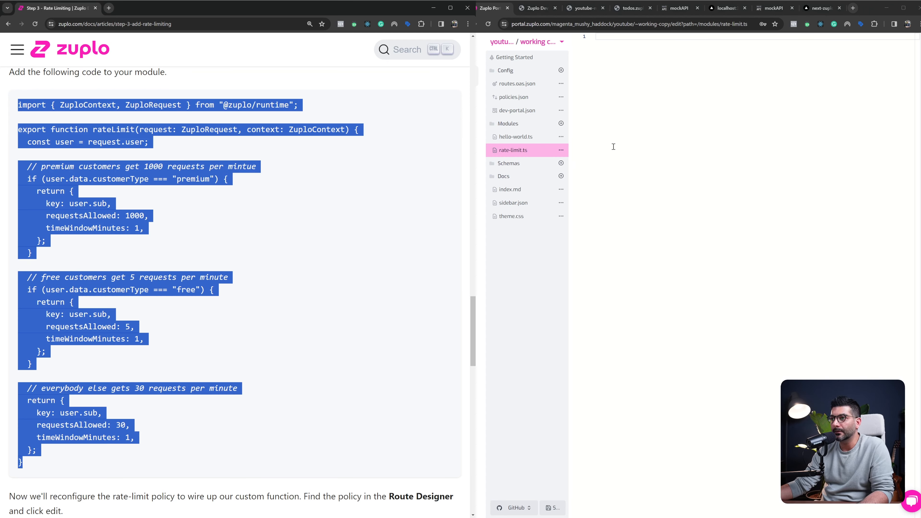
left_click(540, 155)
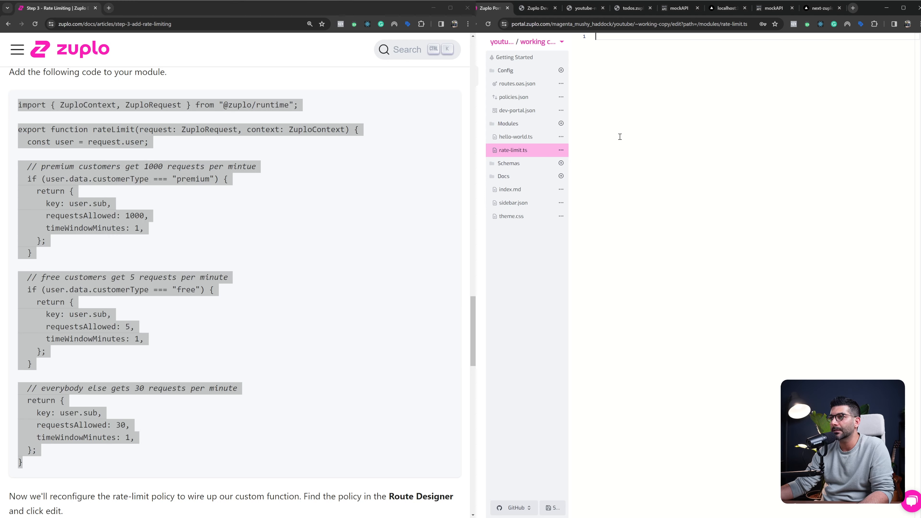
key("ctrl+v")
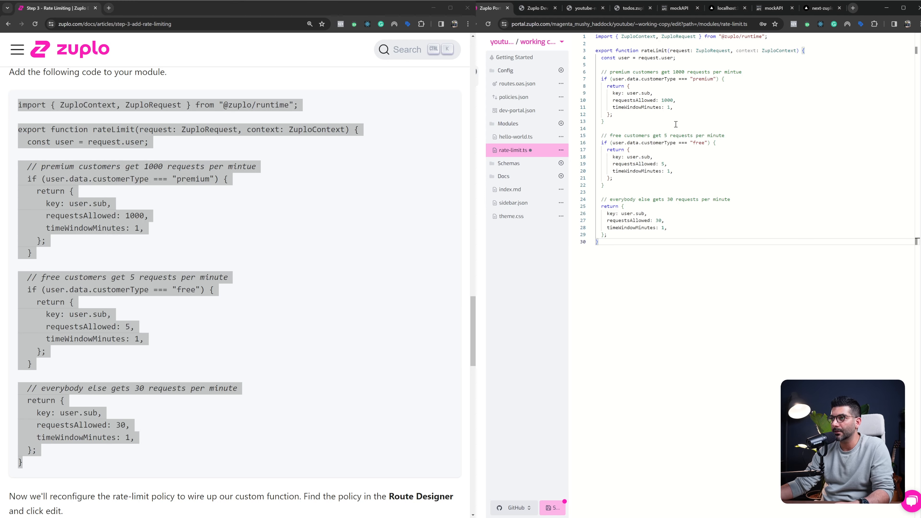
Examine how the guide's rateLimit function obtains the user from the request and sets the request limit and time window for premium customers
left_click(156, 220)
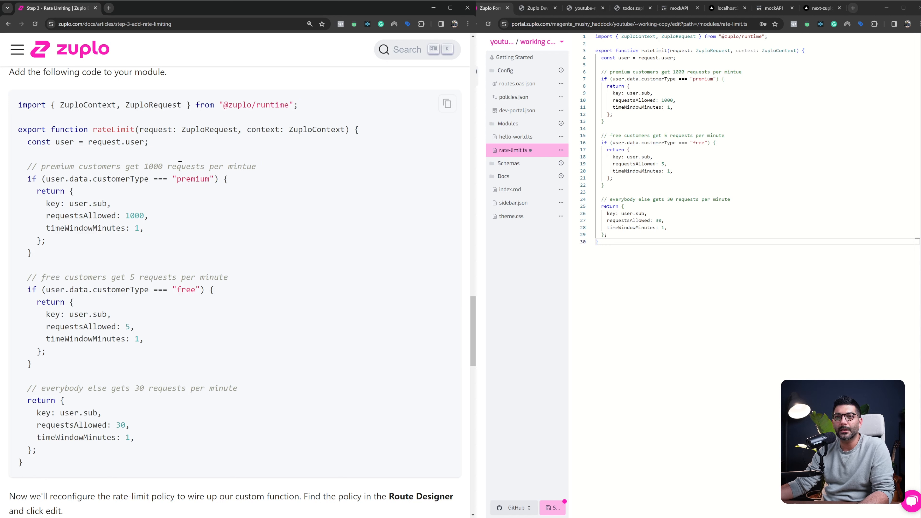
double_click(113, 129)
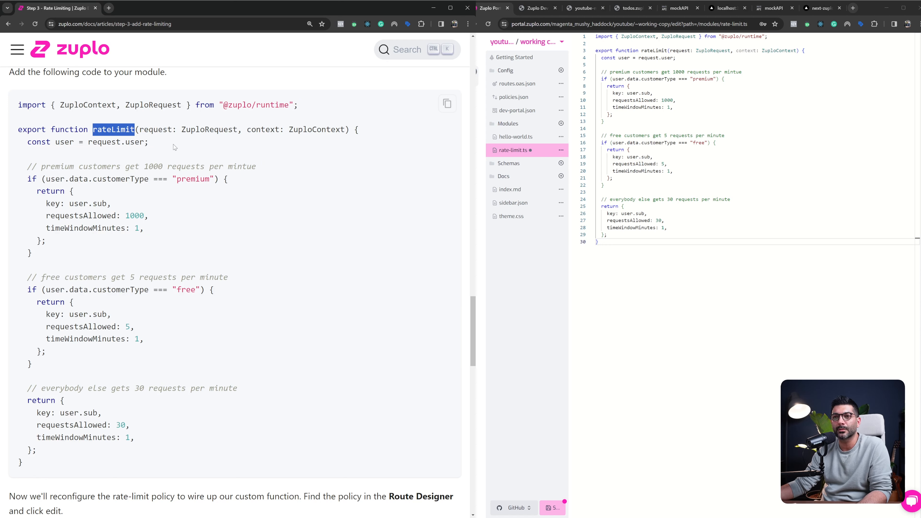
double_click(149, 130)
double_click(58, 142)
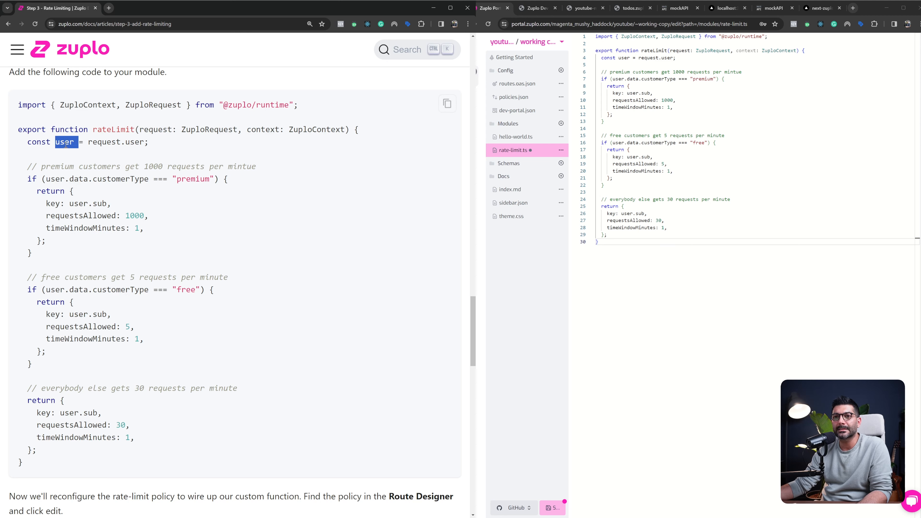
double_click(155, 130)
left_click_drag(88, 142, 147, 143)
double_click(139, 142)
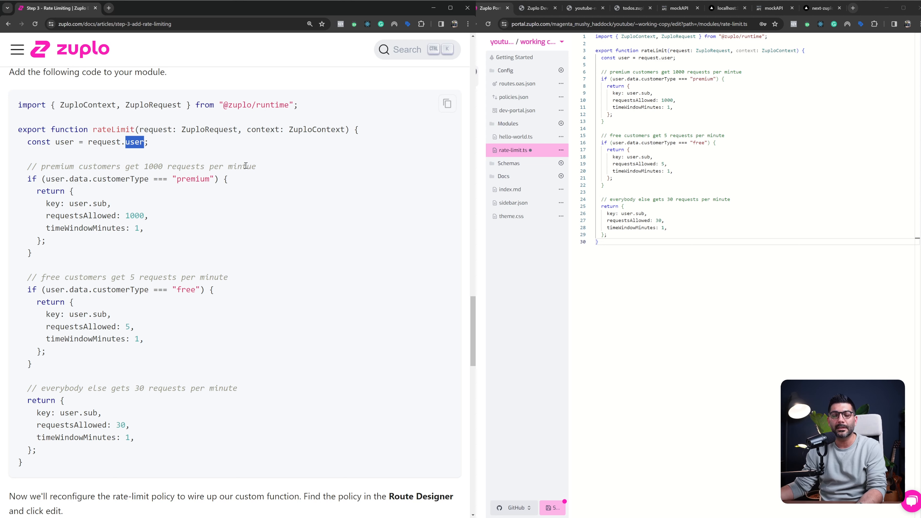
double_click(147, 178)
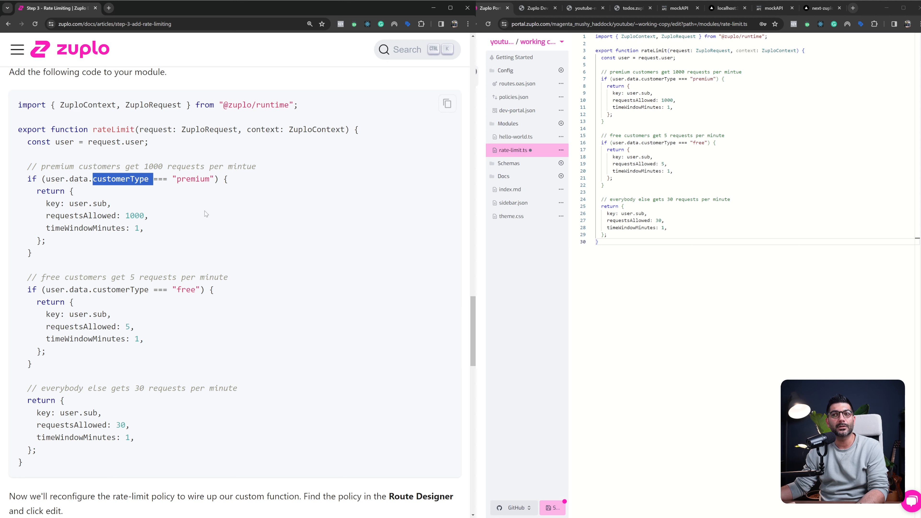
double_click(191, 179)
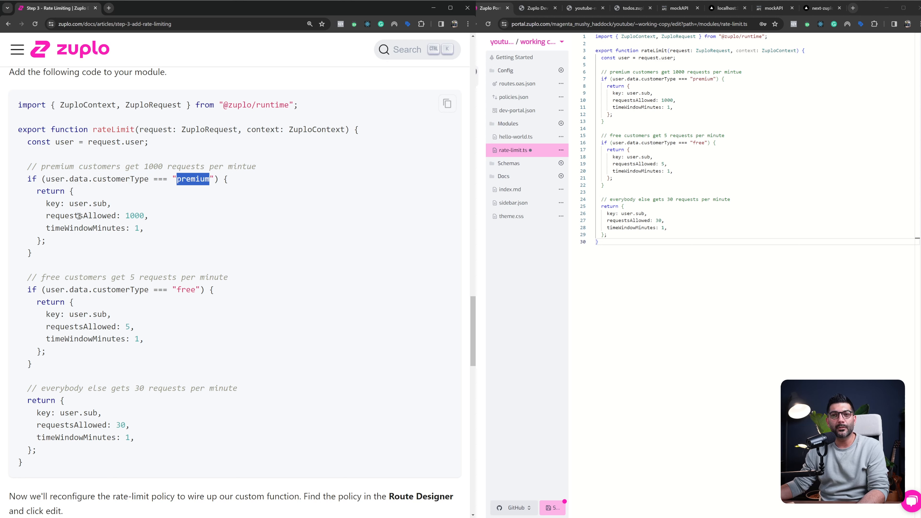
left_click_drag(51, 217, 157, 215)
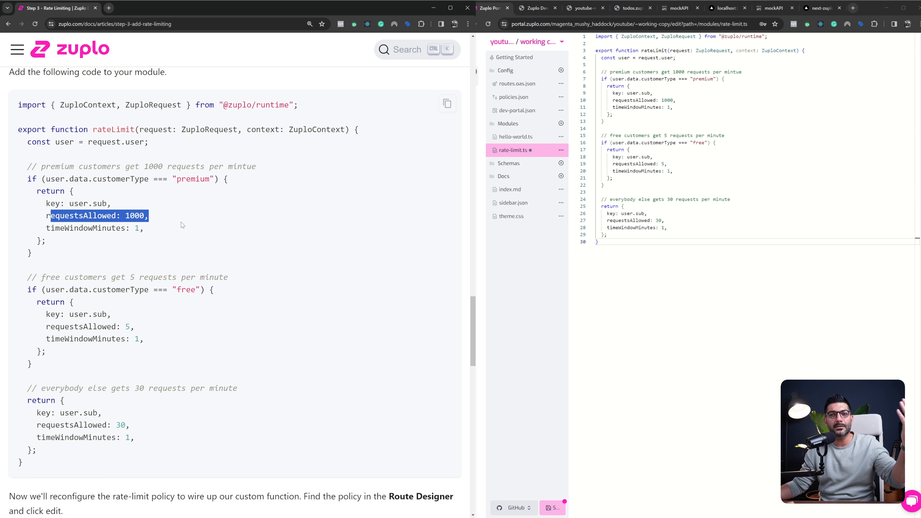
double_click(136, 228)
Compare the rateLimit function's limits for free customers with the default limits applied to everybody else
scroll(222, 217, "down", 1)
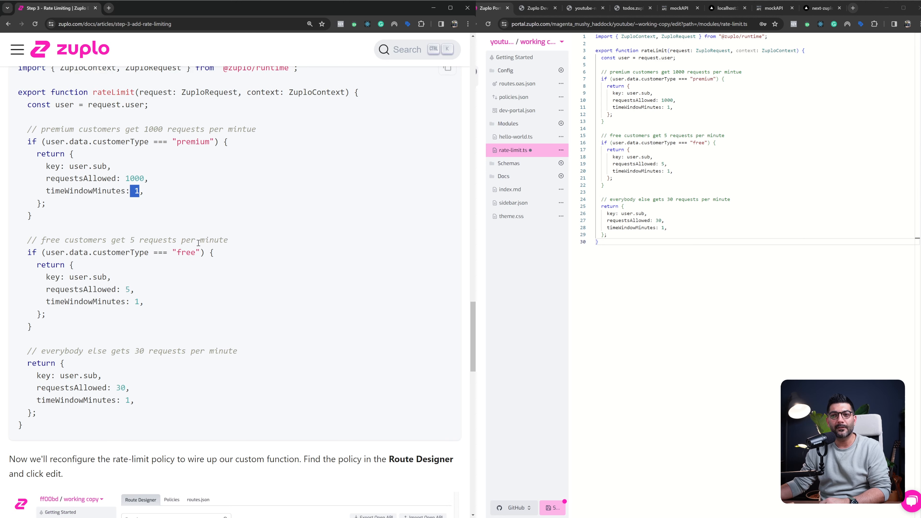
left_click_drag(177, 252, 199, 253)
scroll(167, 263, "down", 1)
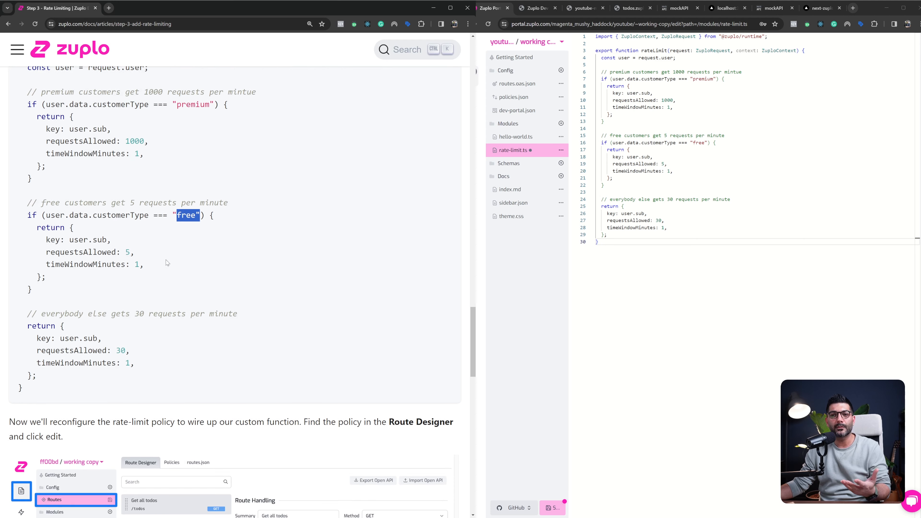
double_click(128, 253)
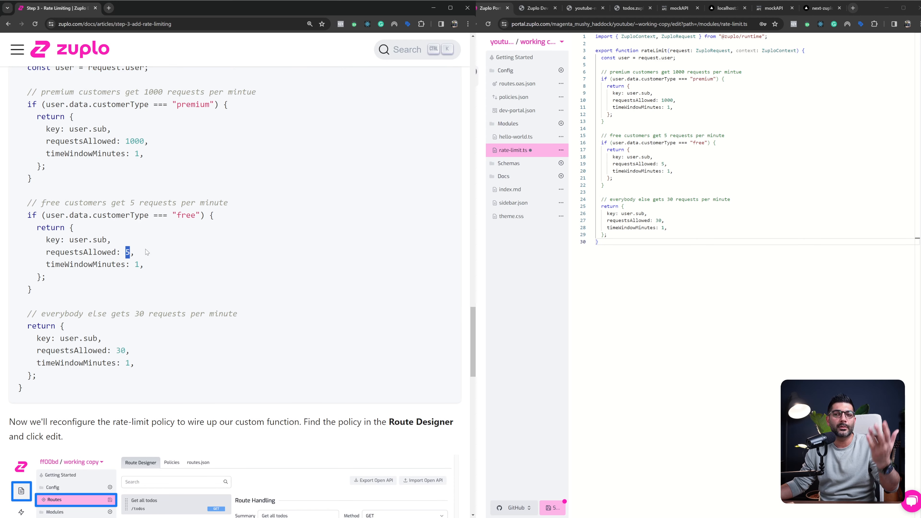
left_click_drag(48, 277, 24, 116)
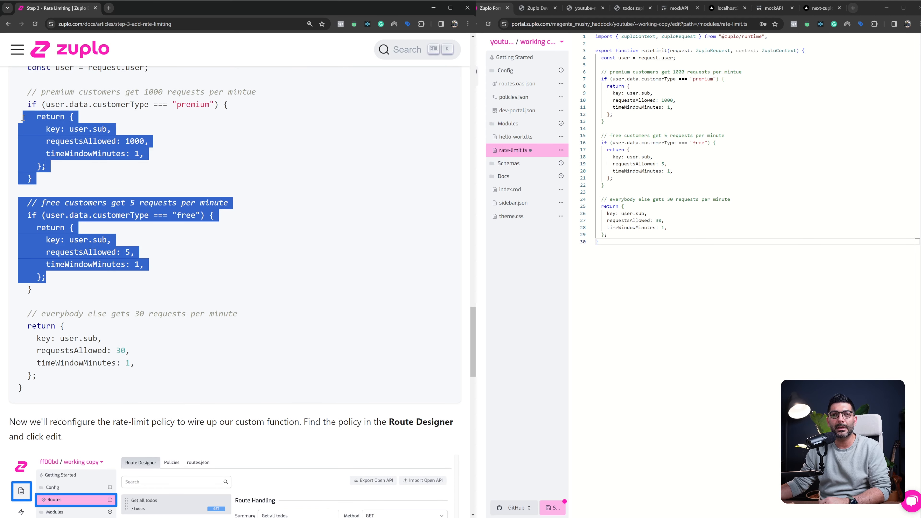
scroll(80, 243, "down", 1)
double_click(121, 313)
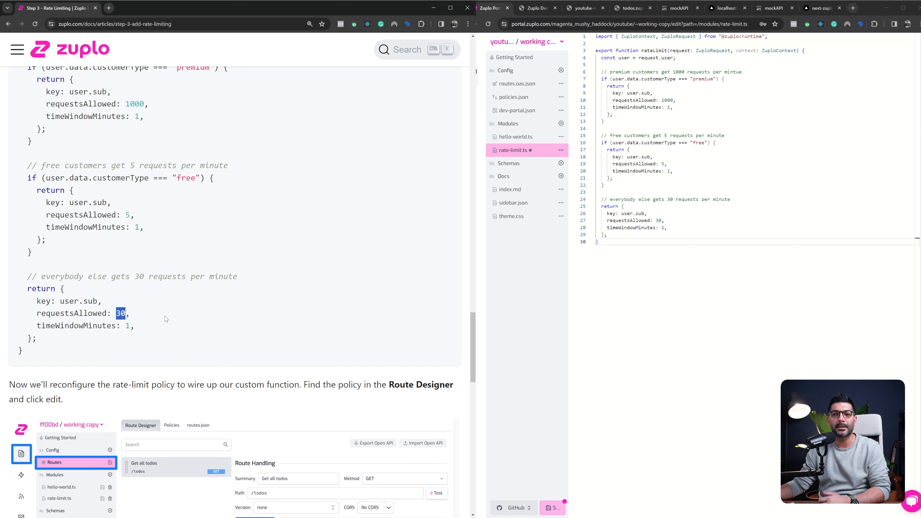
double_click(127, 326)
left_click_drag(149, 177, 153, 215)
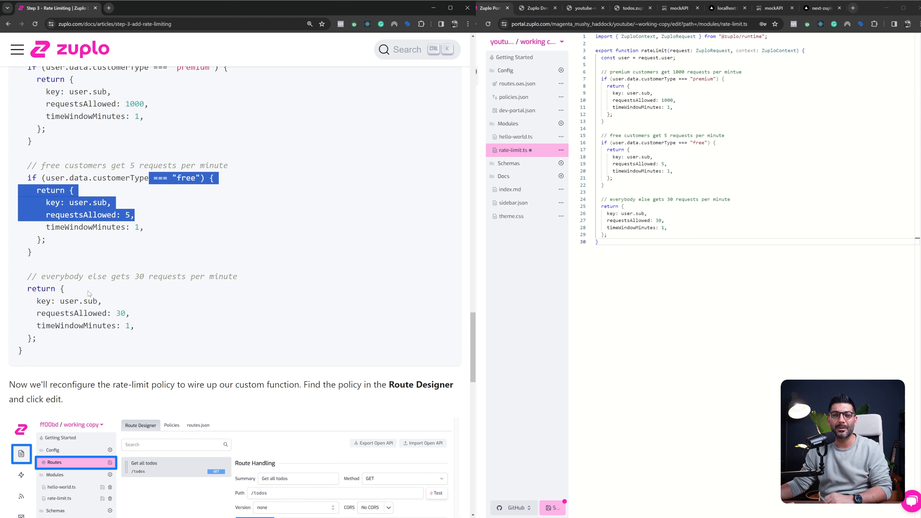
left_click_drag(90, 294, 105, 313)
double_click(120, 314)
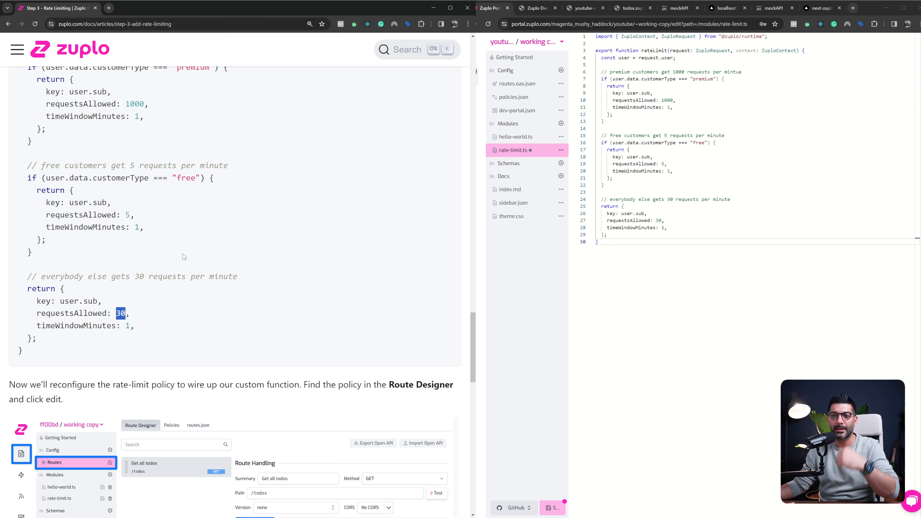
scroll(228, 246, "up", 1)
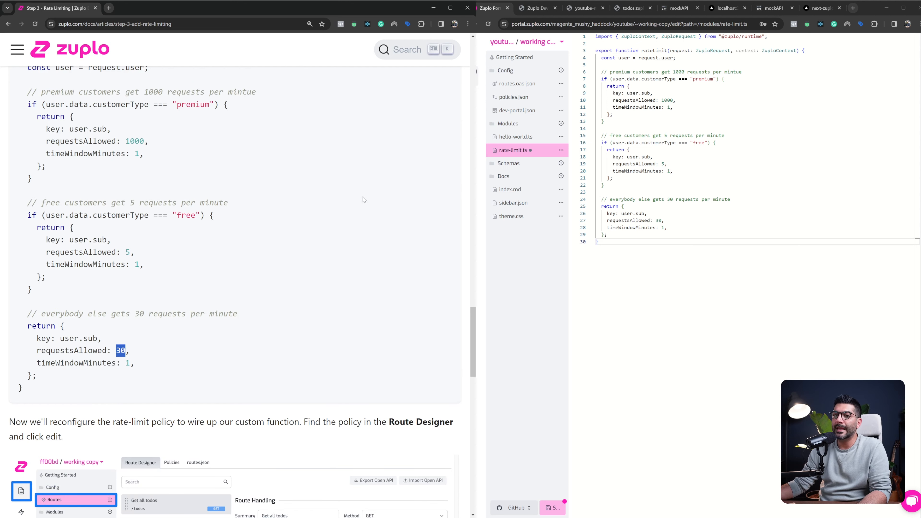
Check the guide's rate-limit policy configuration that limits by function, and save the rate-limit.ts module
scroll(364, 200, "down", 9)
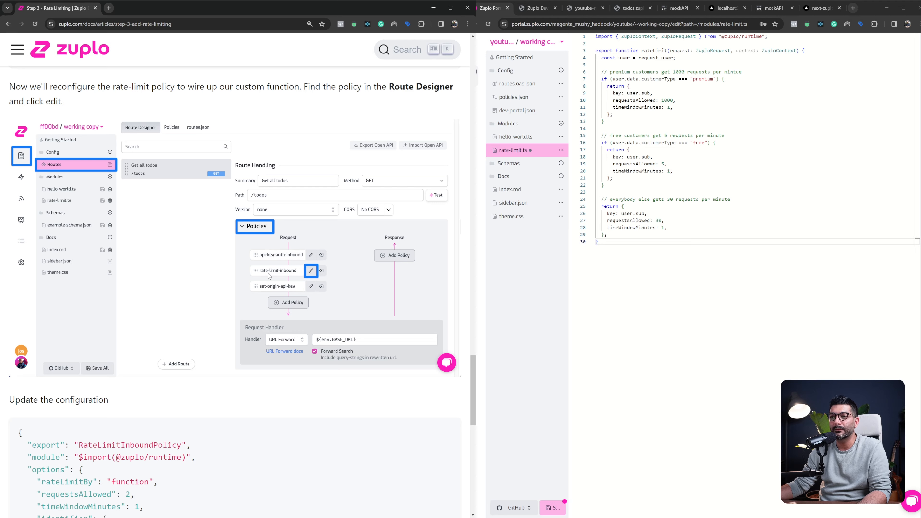
scroll(269, 276, "down", 4)
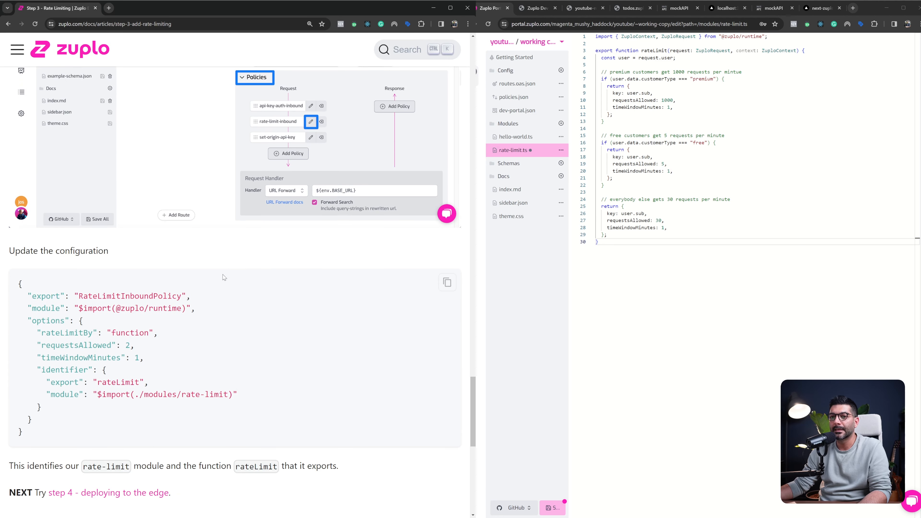
double_click(122, 333)
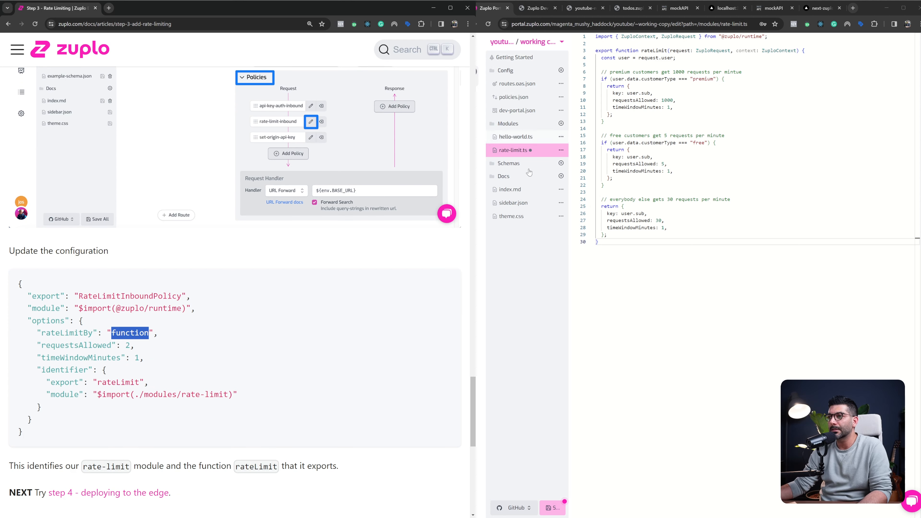
left_click(551, 508)
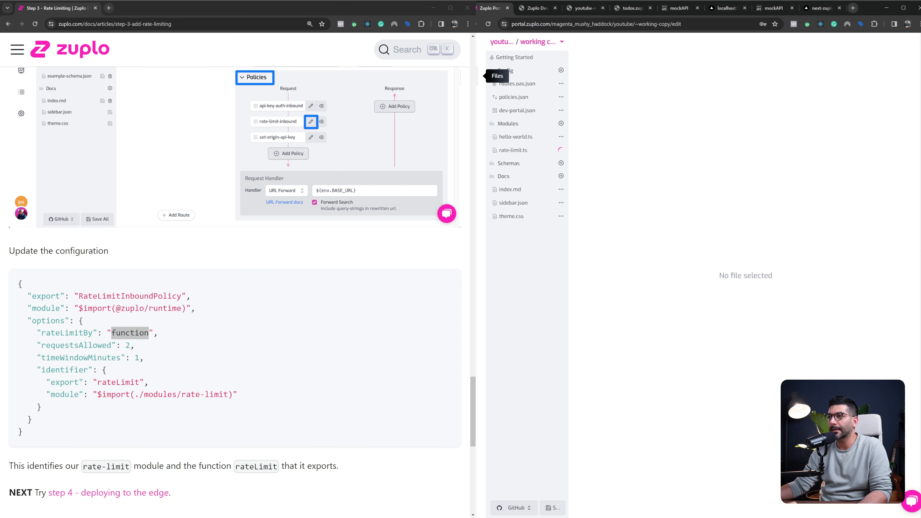
In the Get all todos route's request policies, move rate-limit-inbound between api-key-inbound and set-headers-inbound
left_click(508, 85)
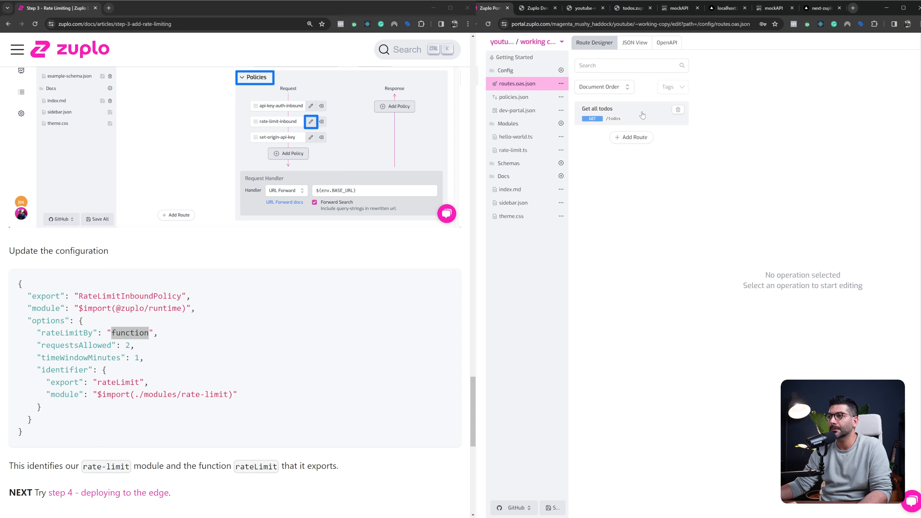
left_click(622, 119)
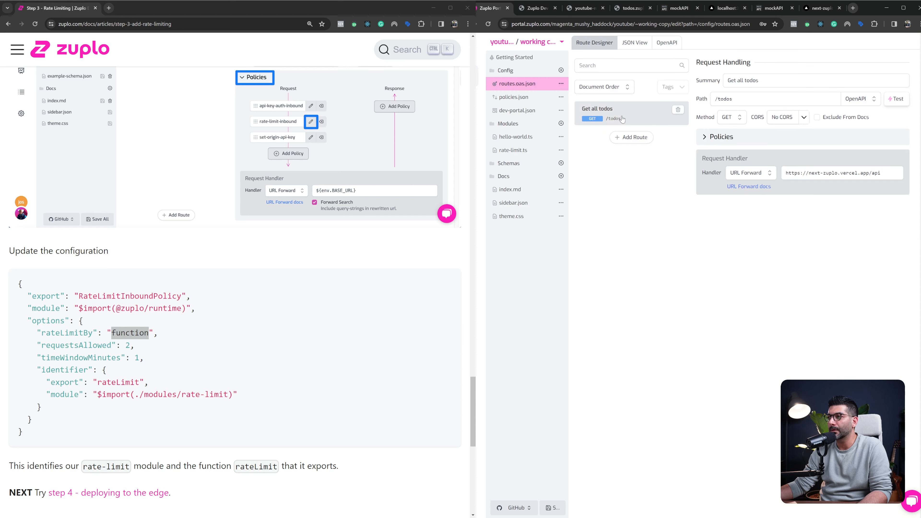
left_click(782, 140)
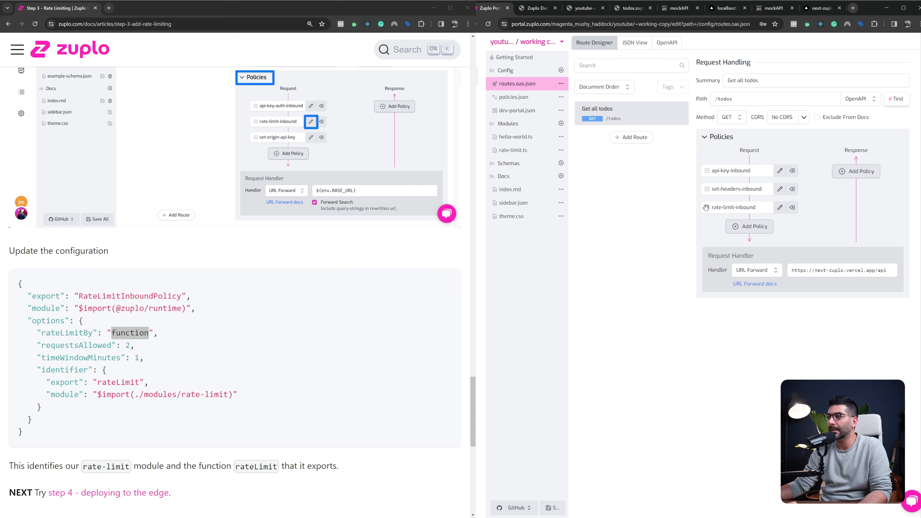
left_click_drag(705, 207, 709, 188)
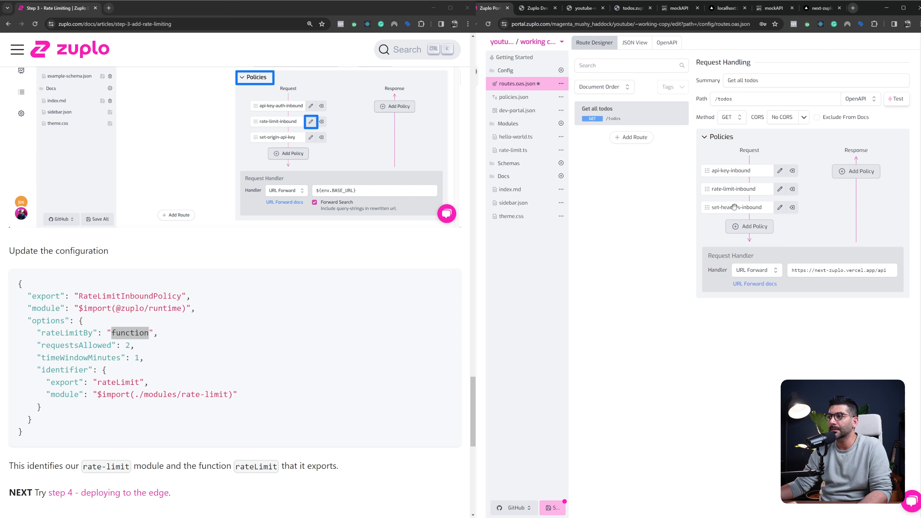
Replace the rate-limit-inbound policy configuration with the guide's version: rateLimitBy "function", requestsAllowed 2, timeWindowMinutes 1, identifier rateLimit from ./modules/rate-limit
left_click(780, 189)
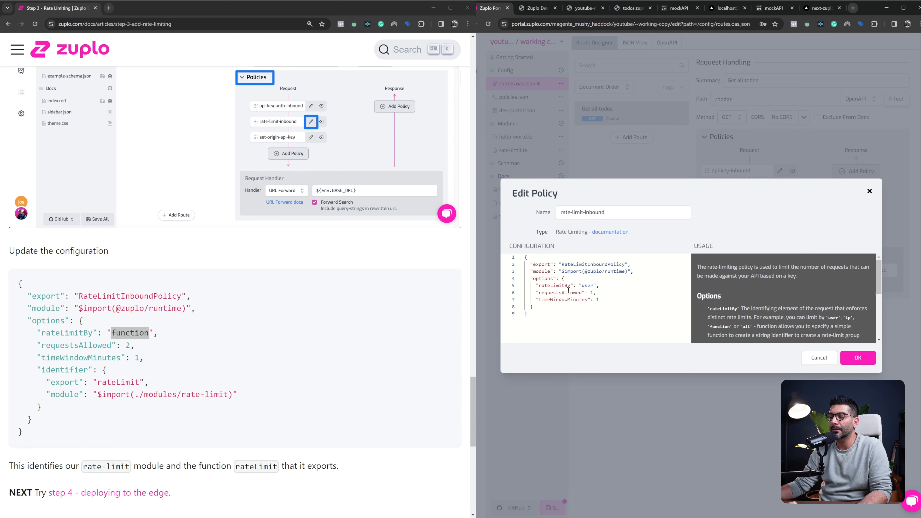
left_click_drag(23, 434, 18, 281)
key("ctrl+c")
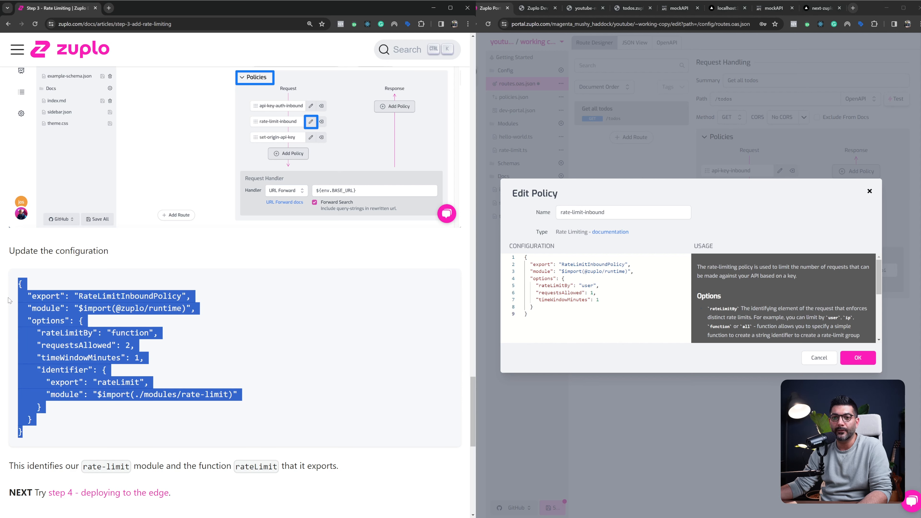
left_click_drag(528, 314, 480, 258)
key("ctrl+v")
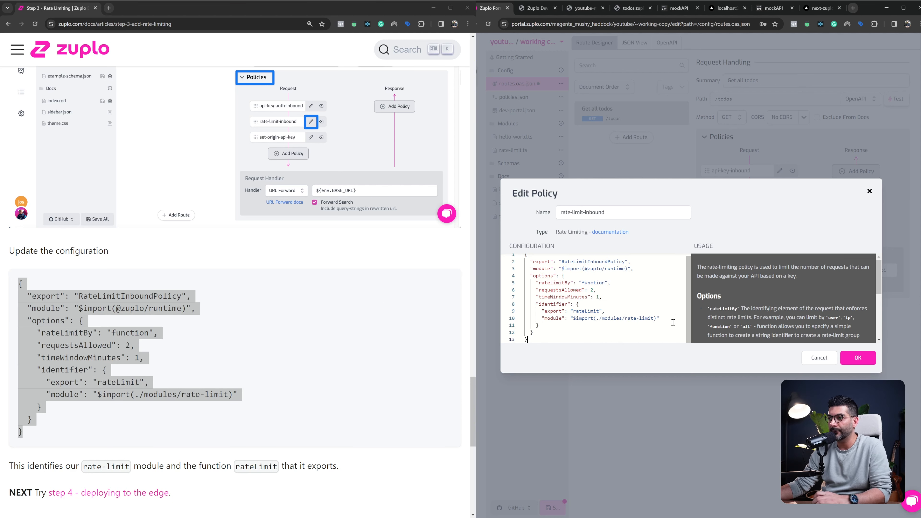
Check the policy's rateLimitBy value and its identifier's export and module, and apply the edited policy
double_click(593, 283)
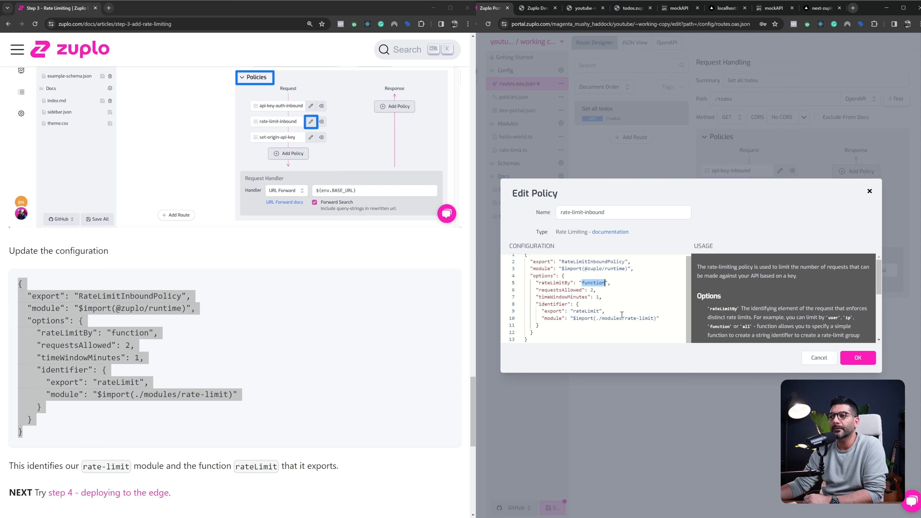
double_click(554, 304)
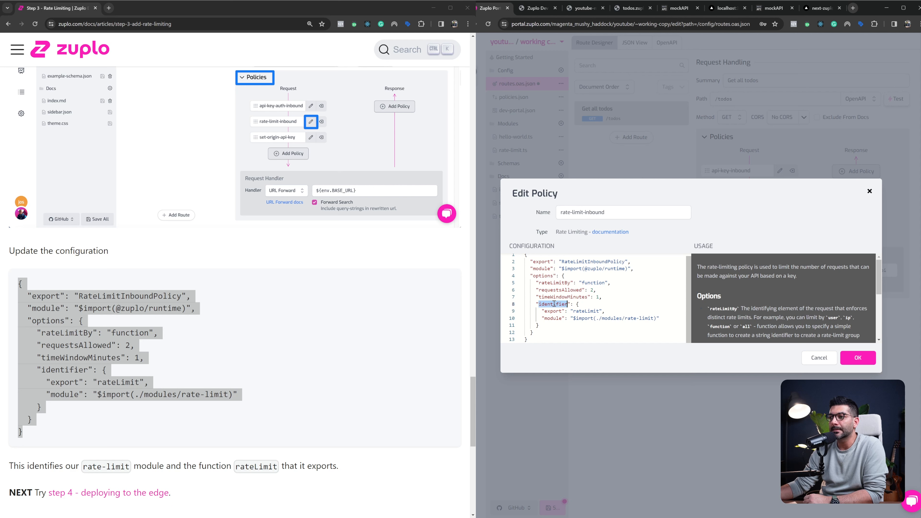
double_click(585, 311)
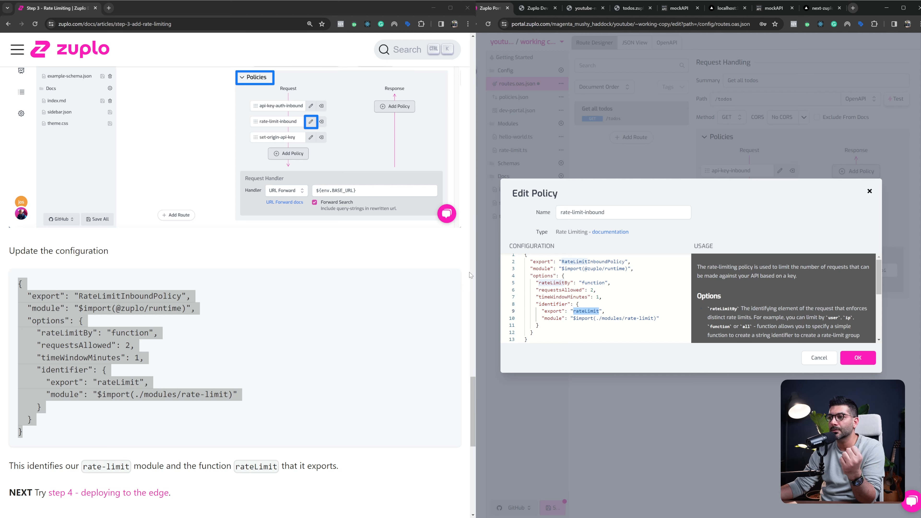
left_click_drag(627, 318, 652, 318)
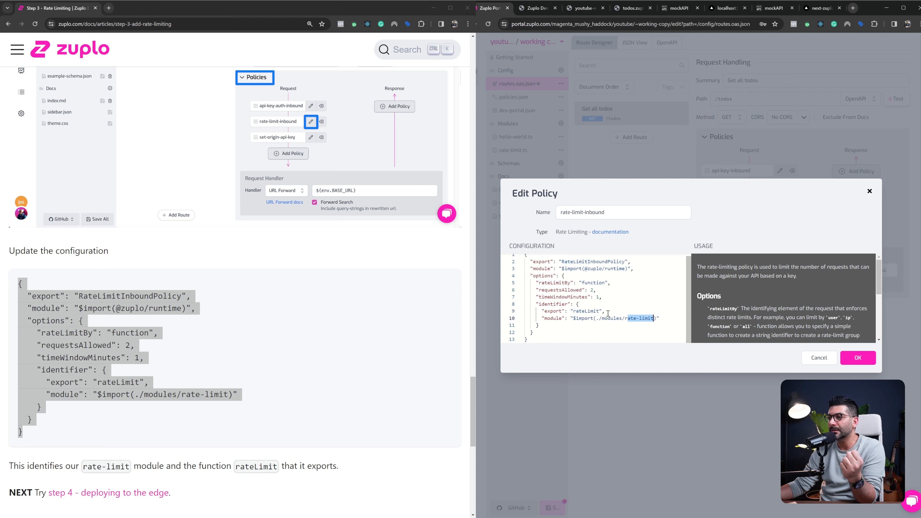
double_click(585, 310)
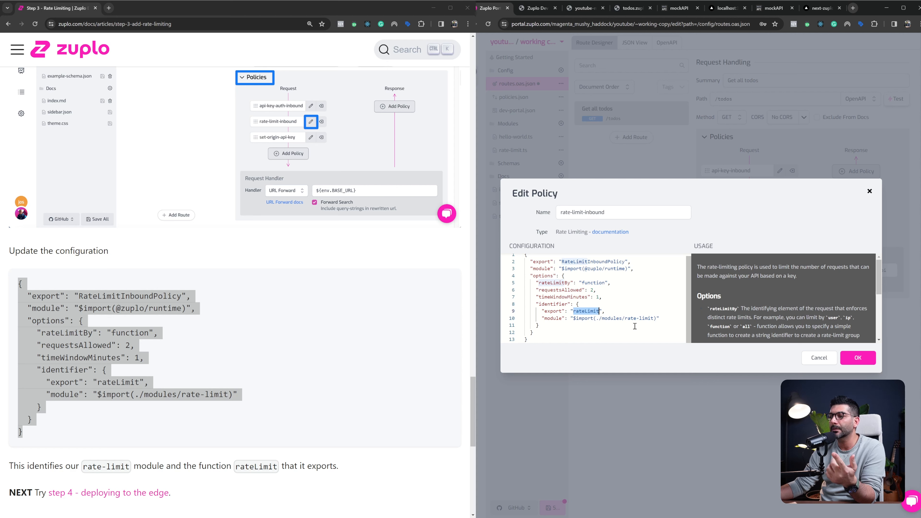
left_click_drag(624, 319, 654, 319)
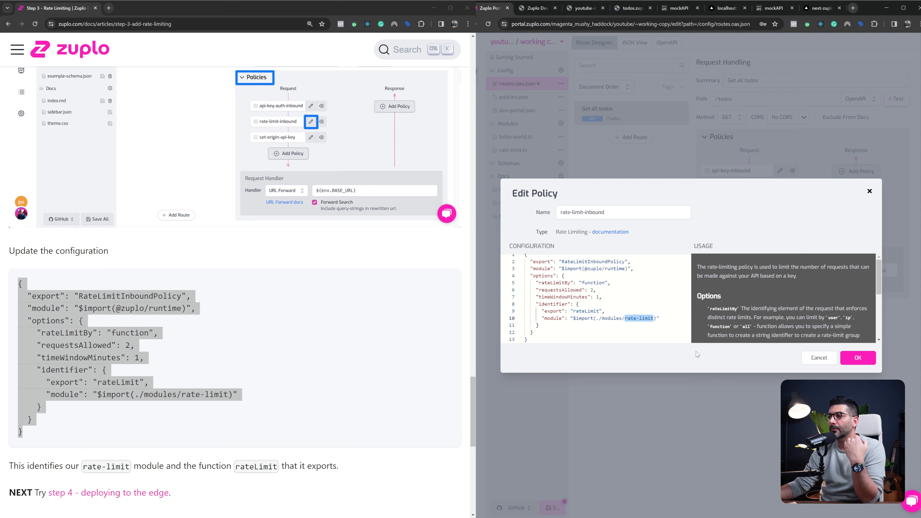
double_click(597, 283)
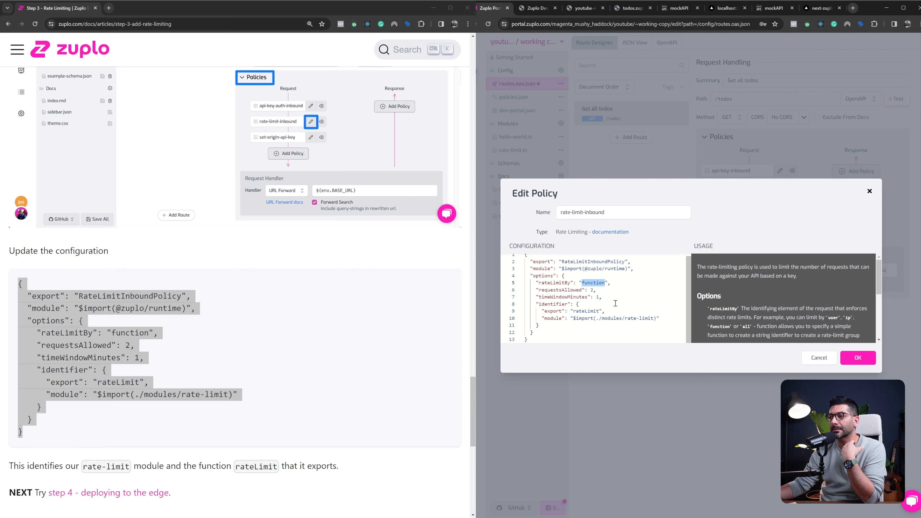
left_click(858, 363)
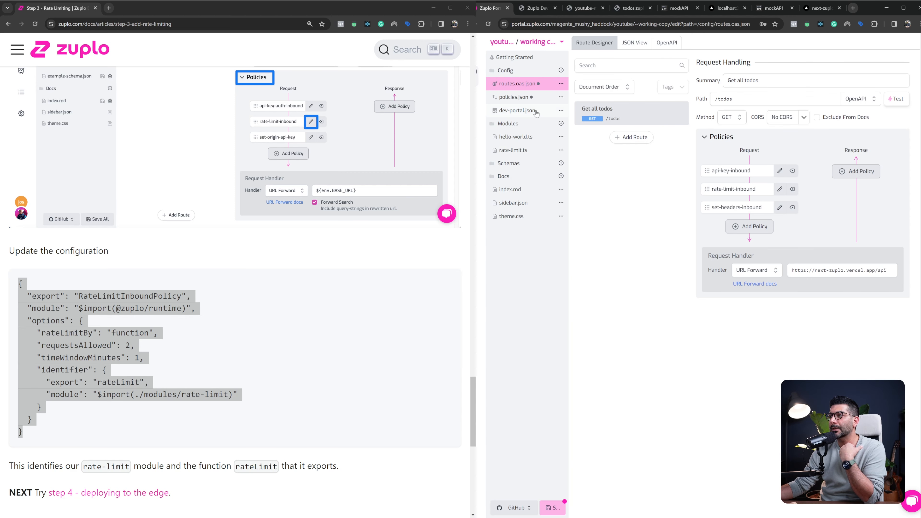
In rate-limit.ts, review the premium and free limits, set everybody else's requestsAllowed to 1, and save all changed files
left_click(516, 154)
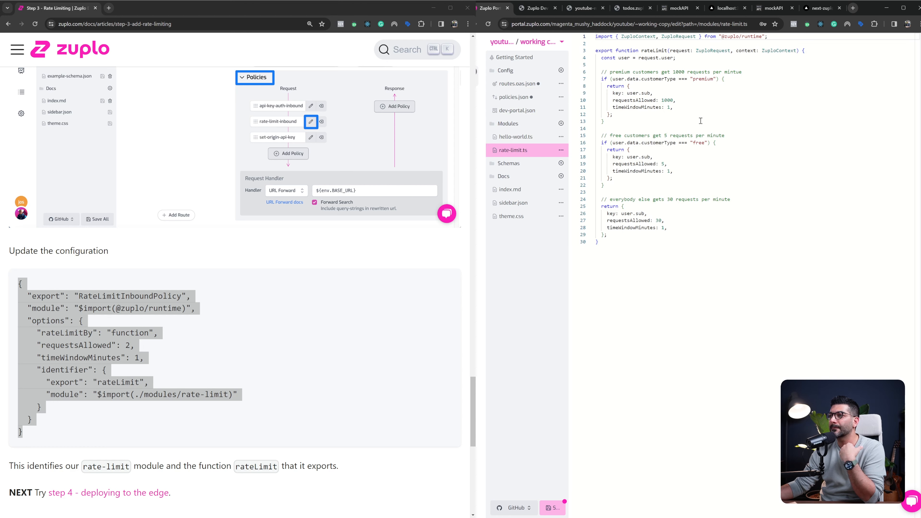
double_click(701, 79)
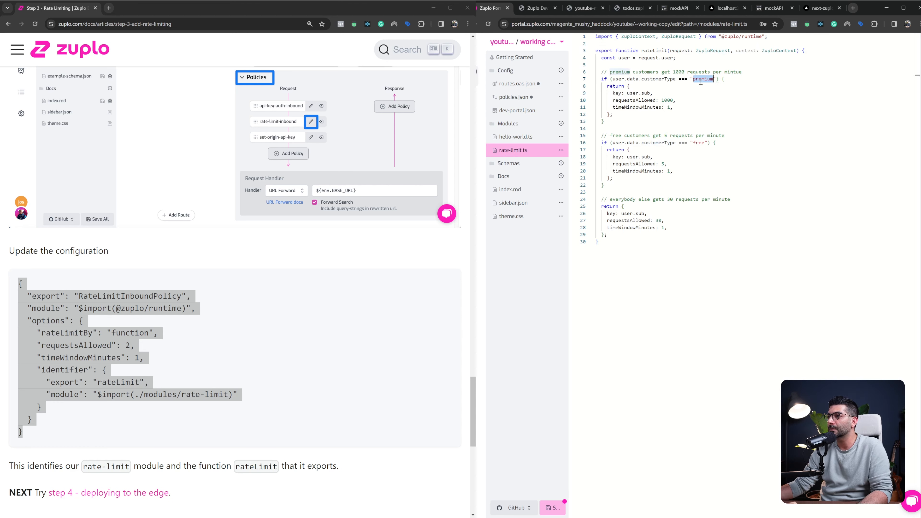
left_click_drag(657, 101, 679, 101)
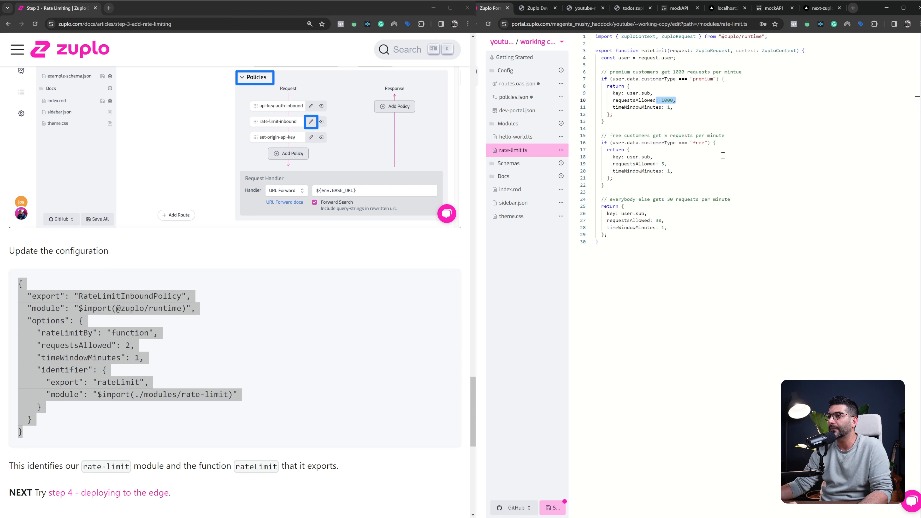
double_click(664, 165)
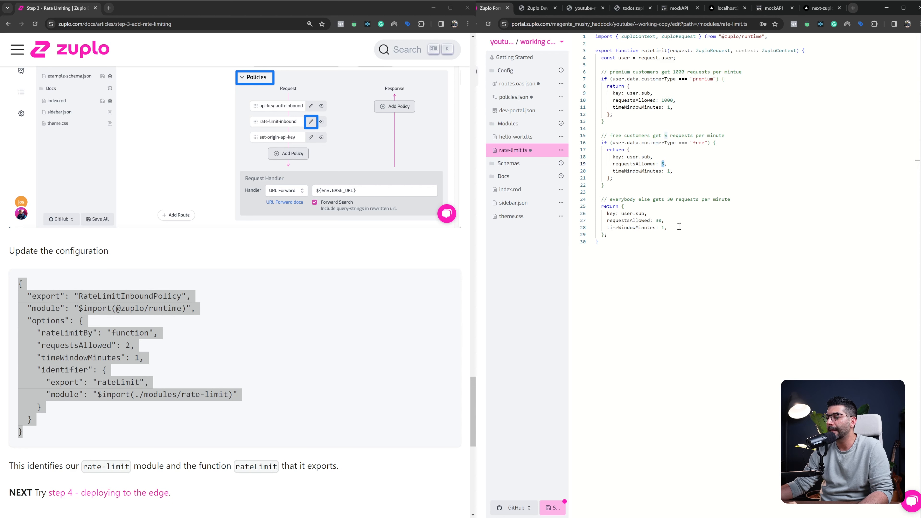
double_click(659, 220)
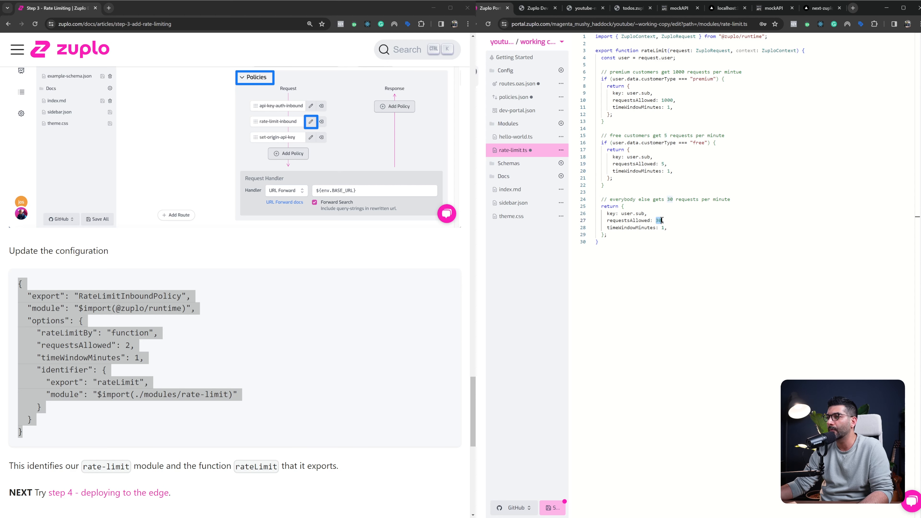
type("1")
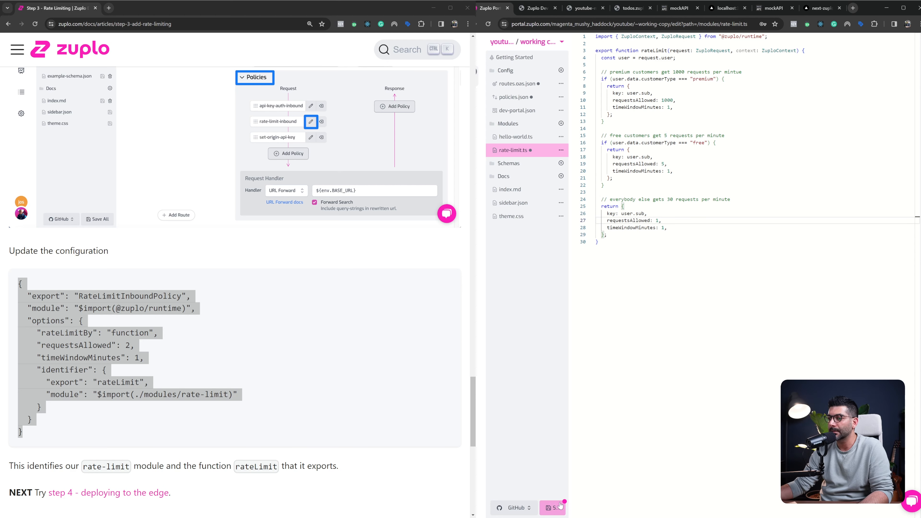
left_click(553, 508)
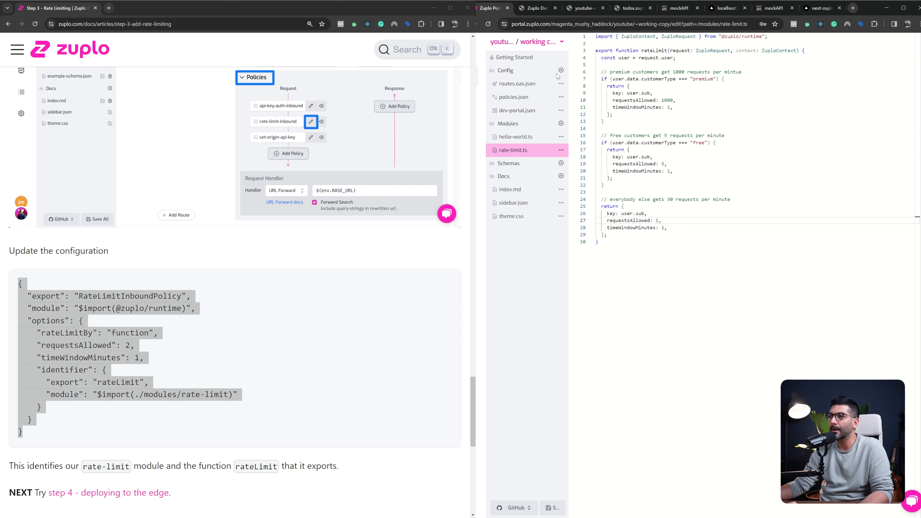
Test the Get all todos route by sending repeated GET /todos requests with the stored API key and check the response status
left_click(509, 88)
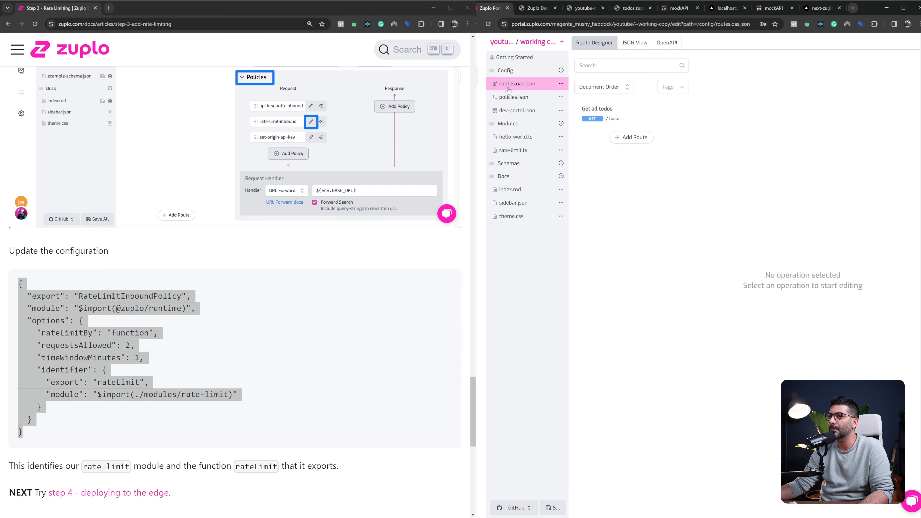
left_click(635, 114)
left_click(894, 99)
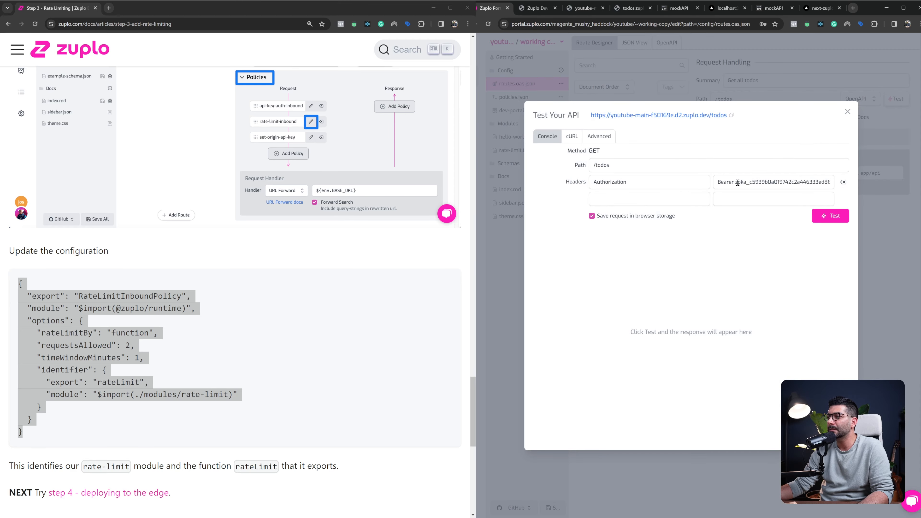
left_click_drag(735, 182, 823, 181)
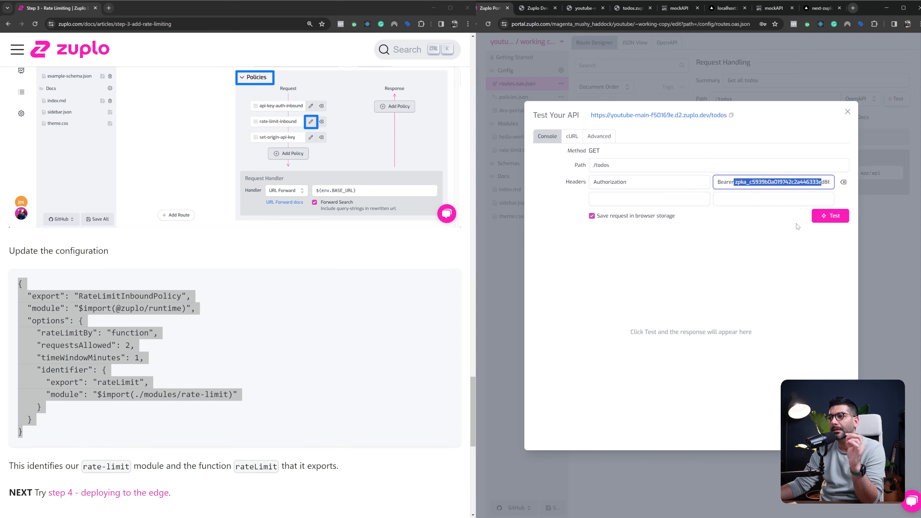
left_click(830, 216)
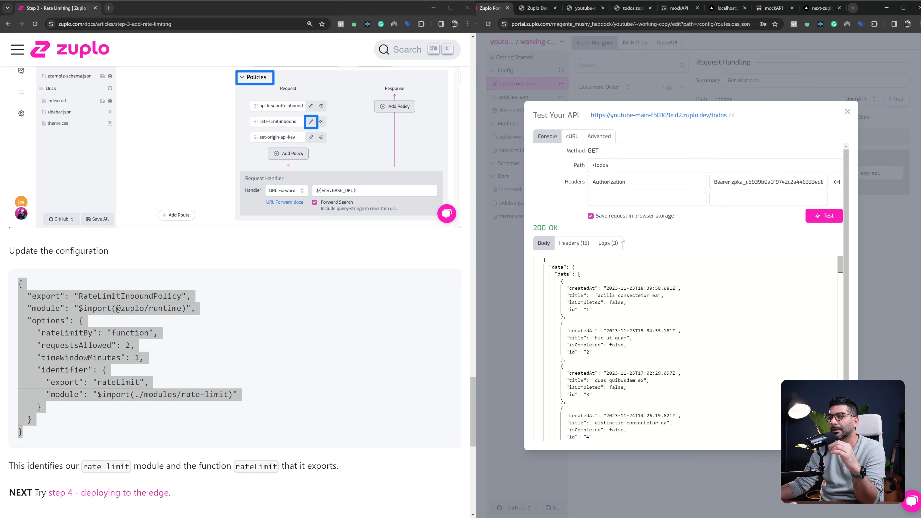
left_click(832, 222)
left_click(832, 222)
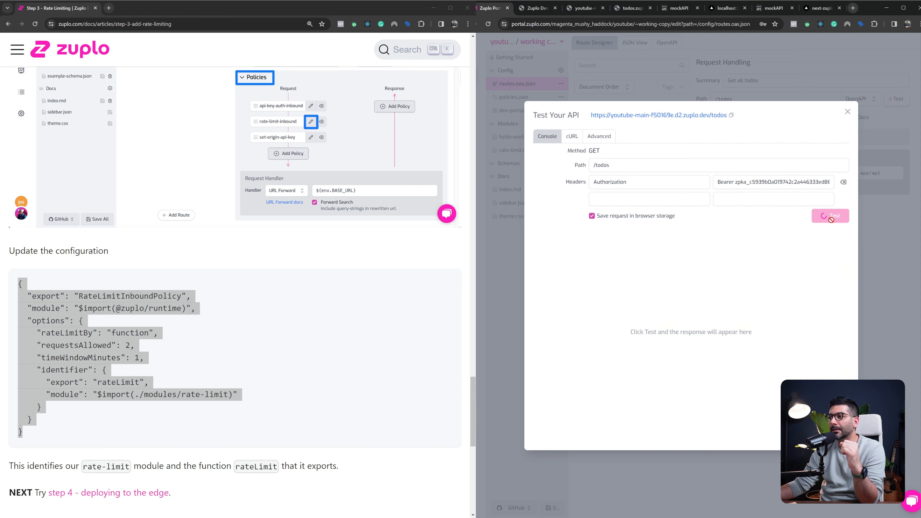
left_click(832, 222)
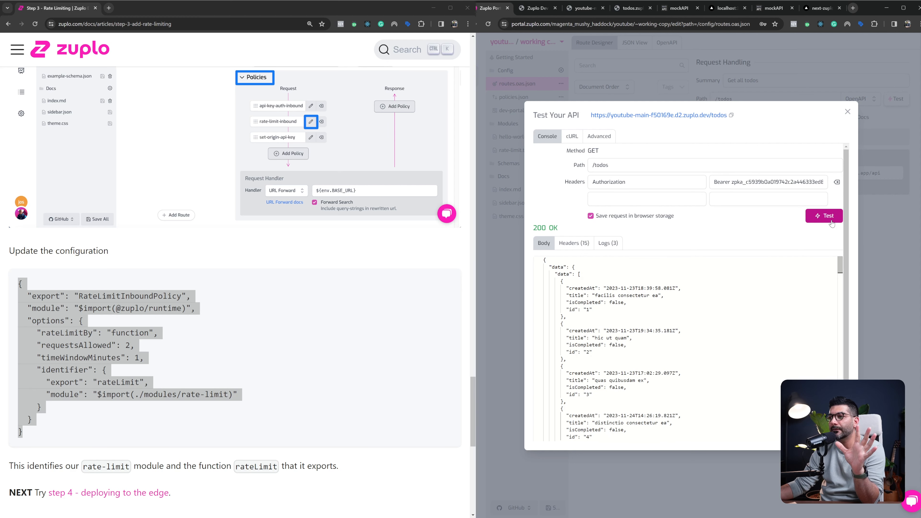
left_click(831, 222)
left_click(831, 222)
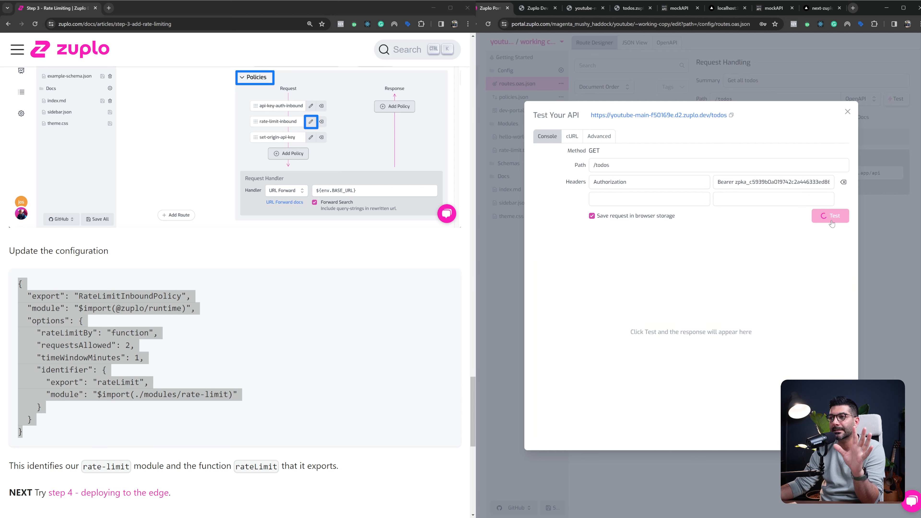
left_click_drag(534, 228, 702, 234)
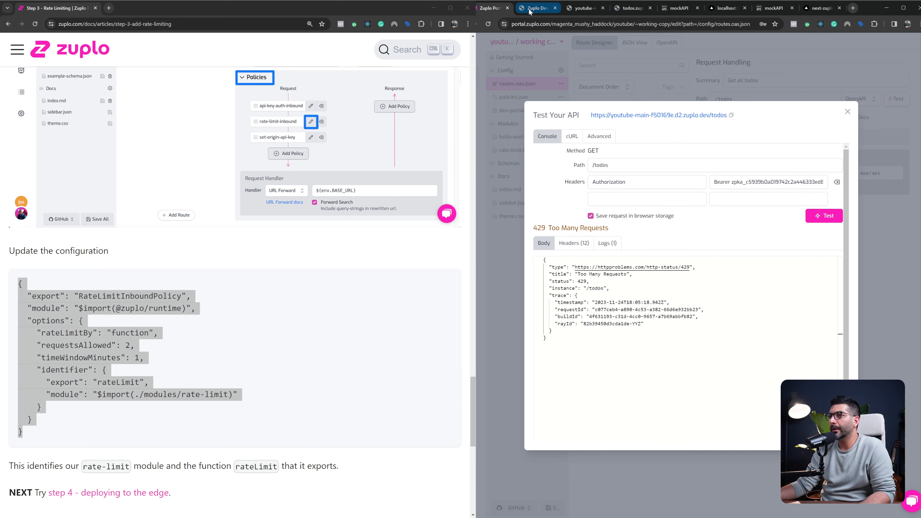
Copy the premium consumer's API key from the developer portal and paste it after Bearer in the test's Authorization header
left_click(530, 10)
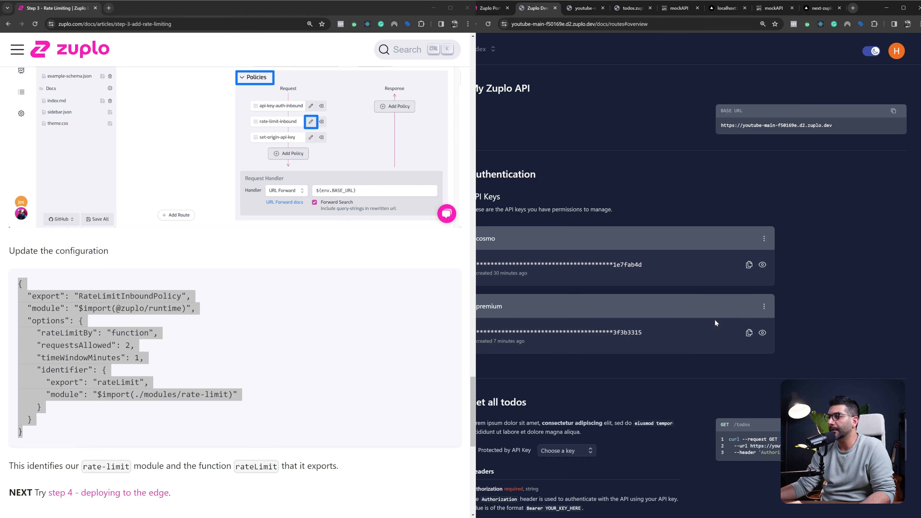
left_click(749, 333)
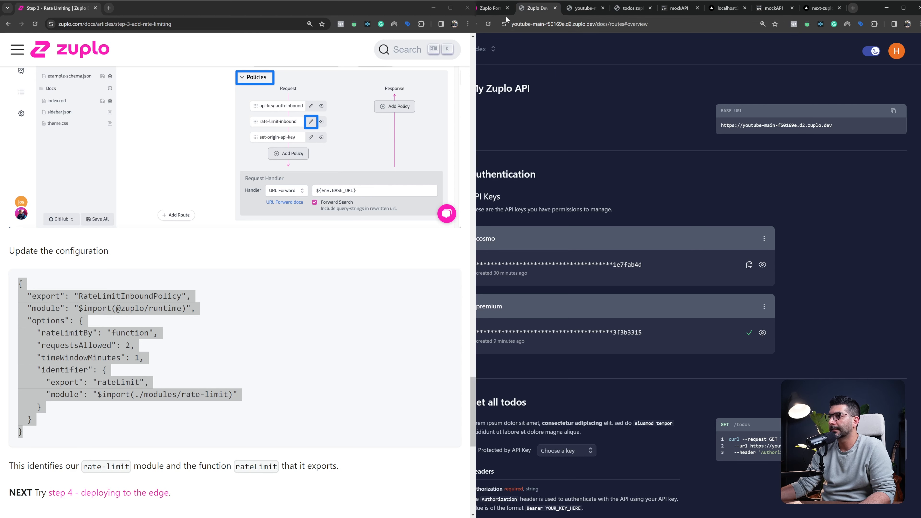
left_click(500, 9)
left_click(731, 182)
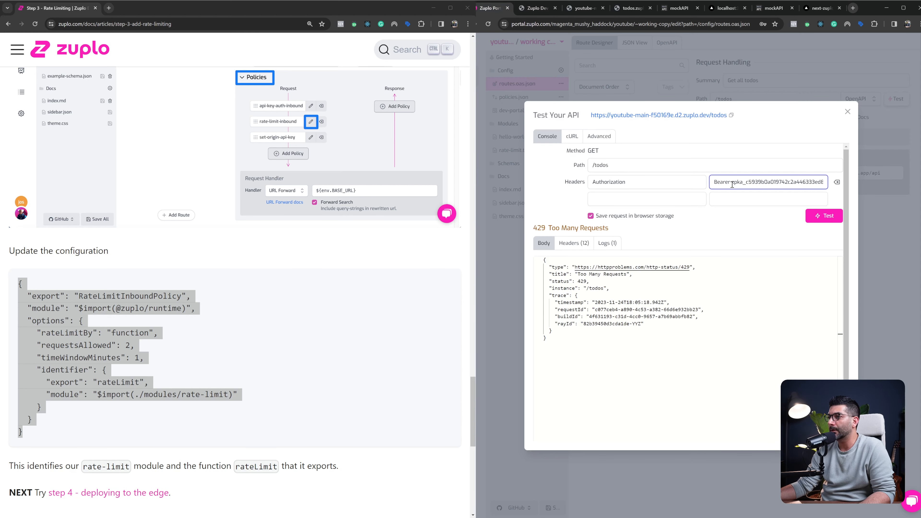
key("shift+End")
key("BackSpace")
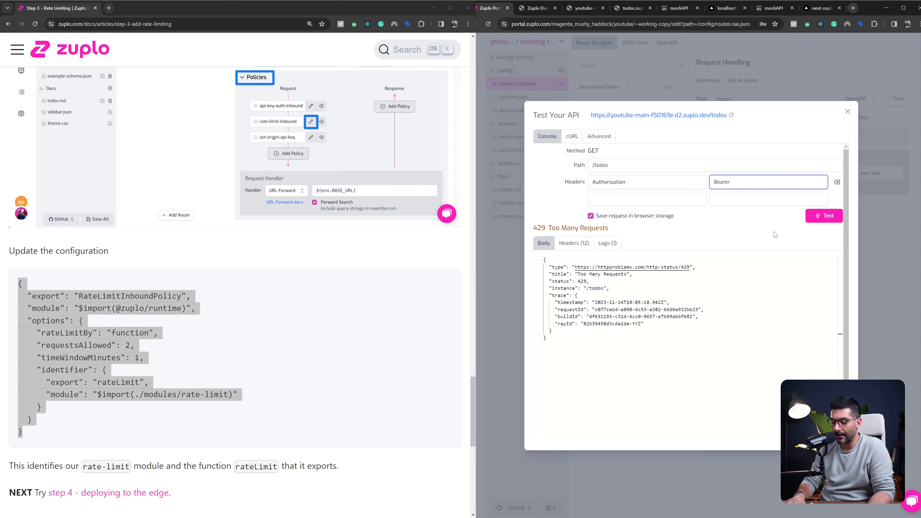
key("ctrl+v")
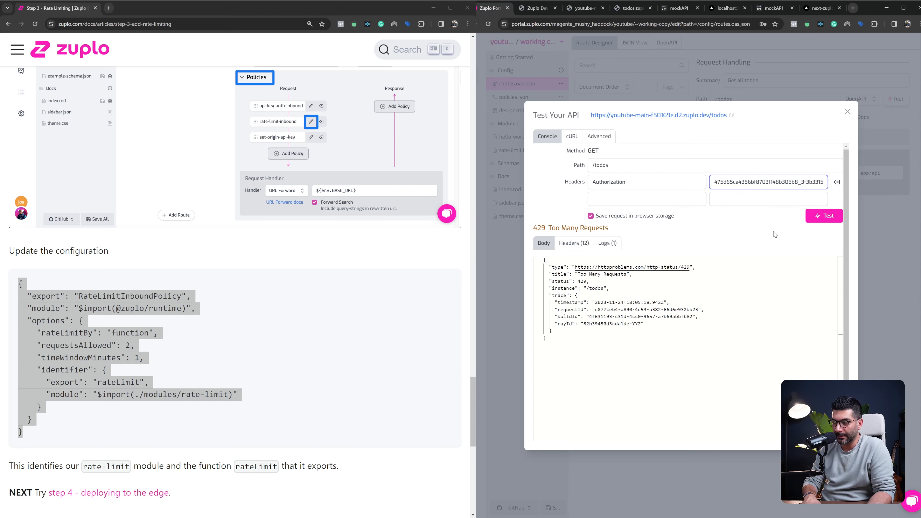
Send repeated GET /todos test requests with the premium API key to check its rate limit
left_click(819, 220)
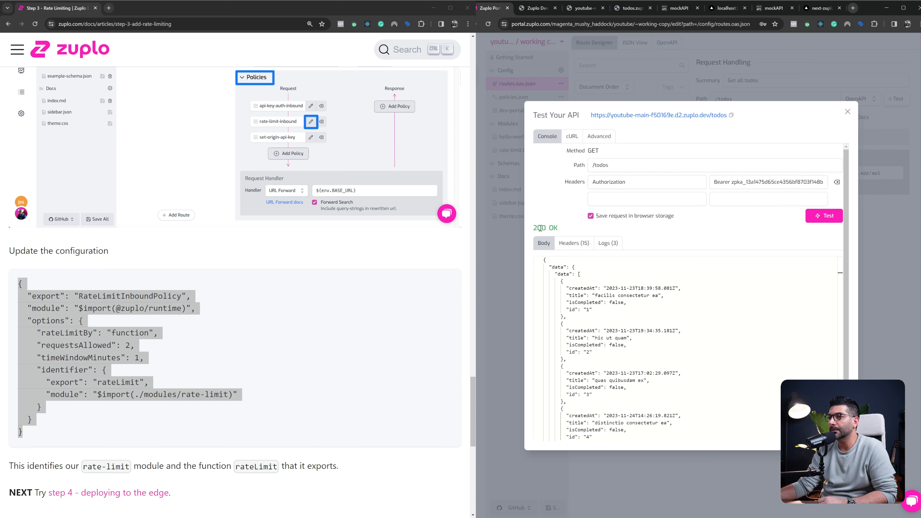
left_click(823, 218)
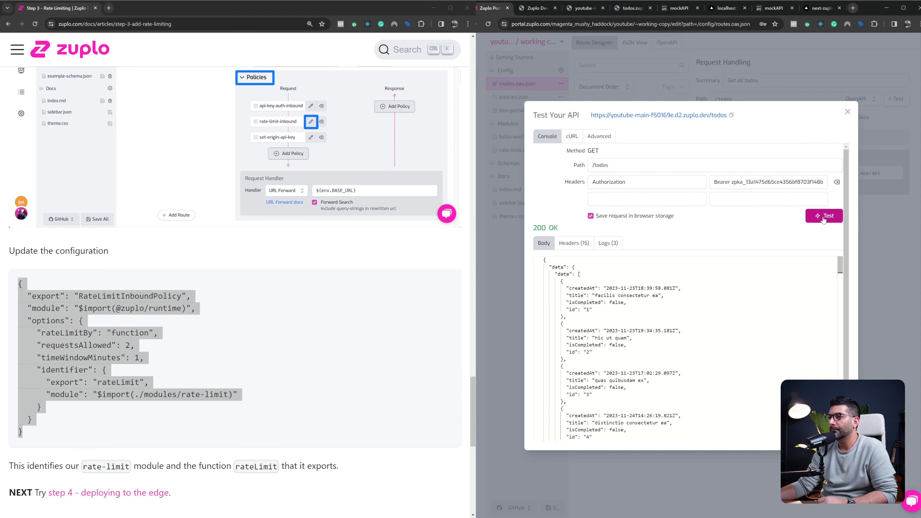
left_click(823, 220)
left_click(823, 219)
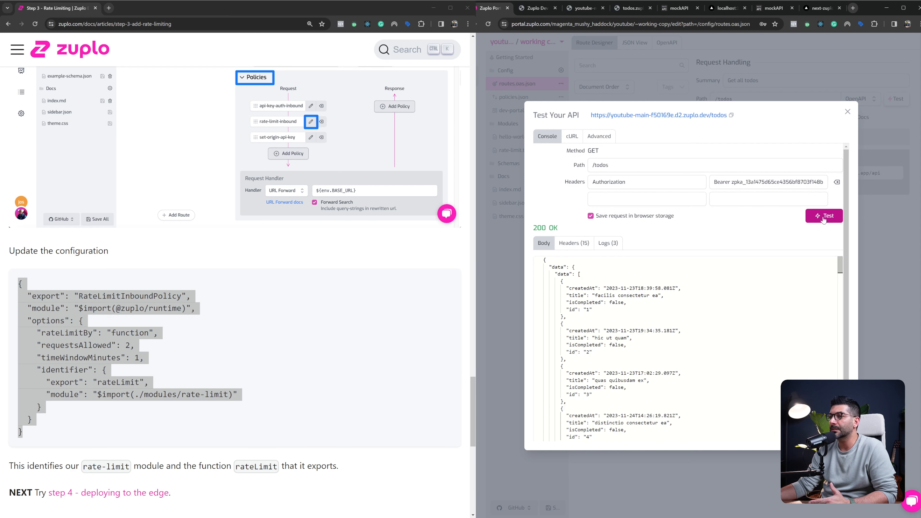
left_click(824, 219)
left_click(824, 219)
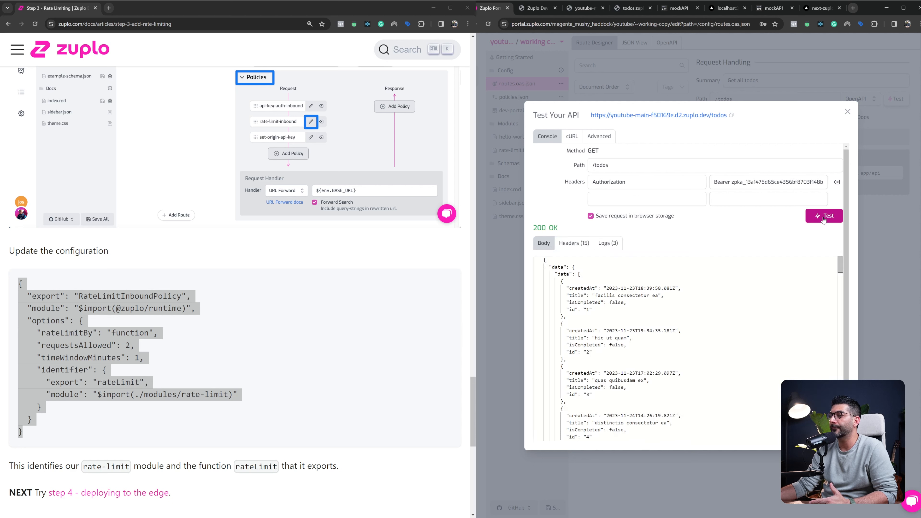
left_click(823, 219)
left_click(824, 219)
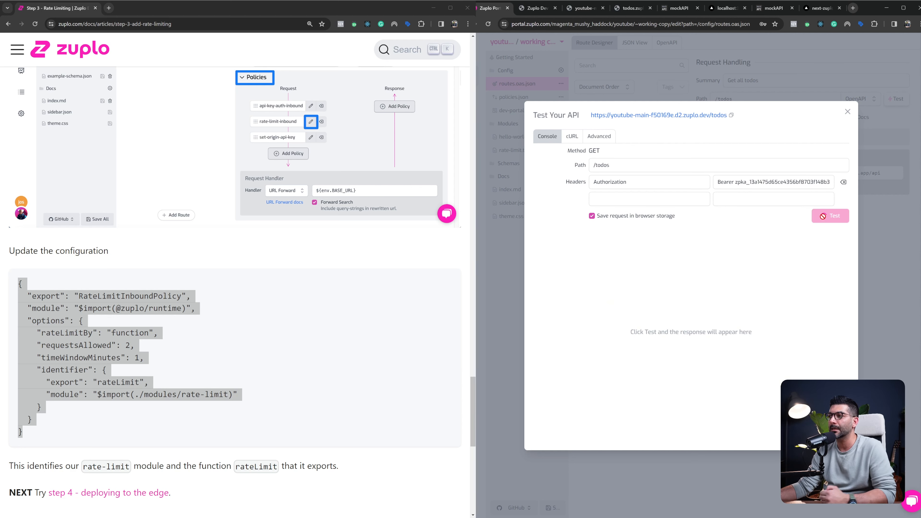
left_click(823, 218)
left_click(823, 219)
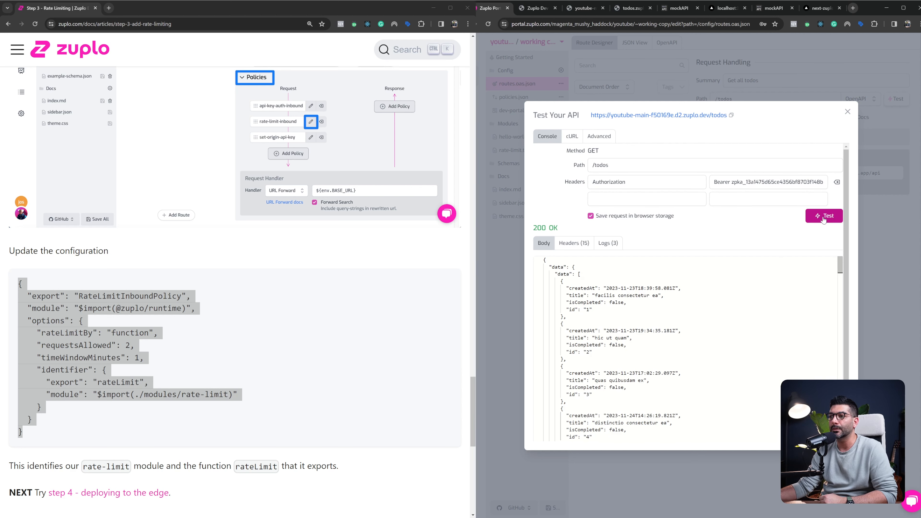